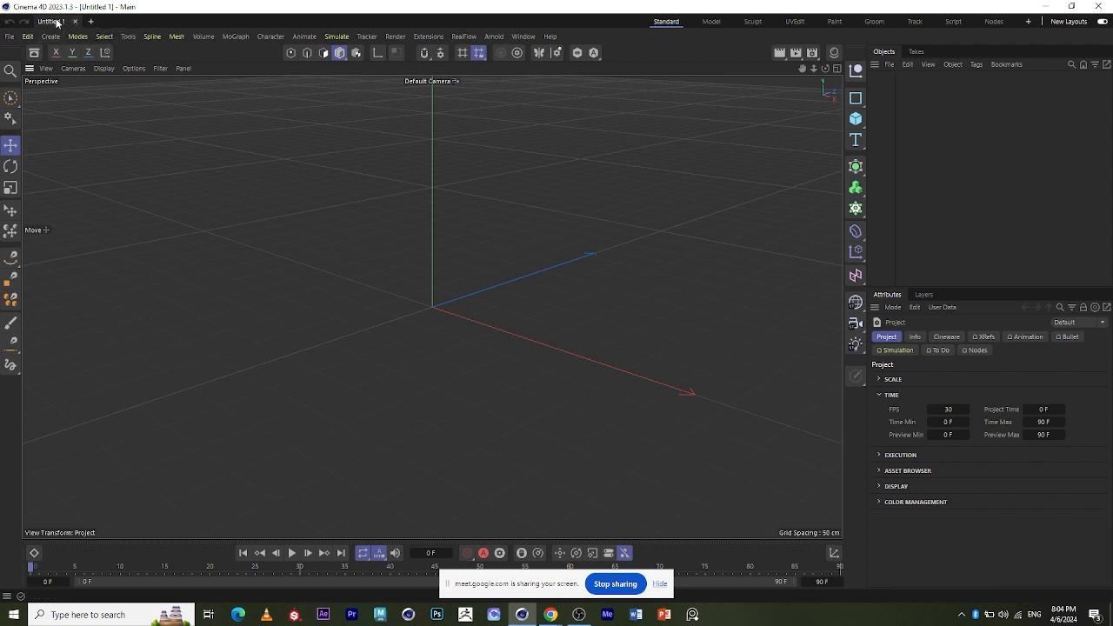
Save the project as CLASS 2 in the CLASS 2 documents folder.
{"action": "left_click", "coordinate": [9, 38]}
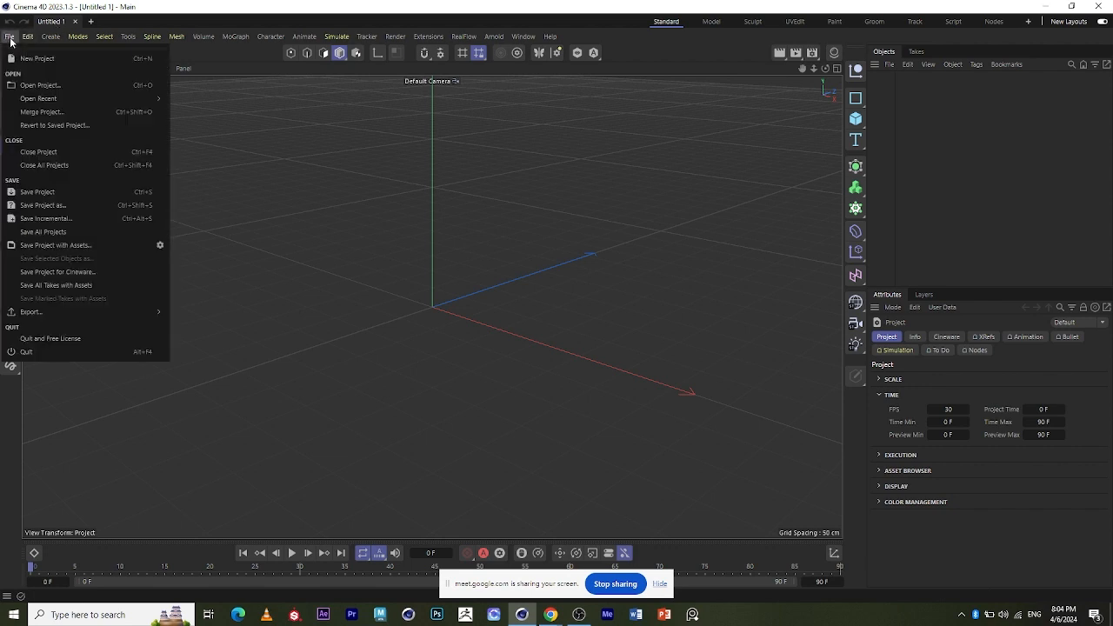
{"action": "left_click", "coordinate": [56, 192]}
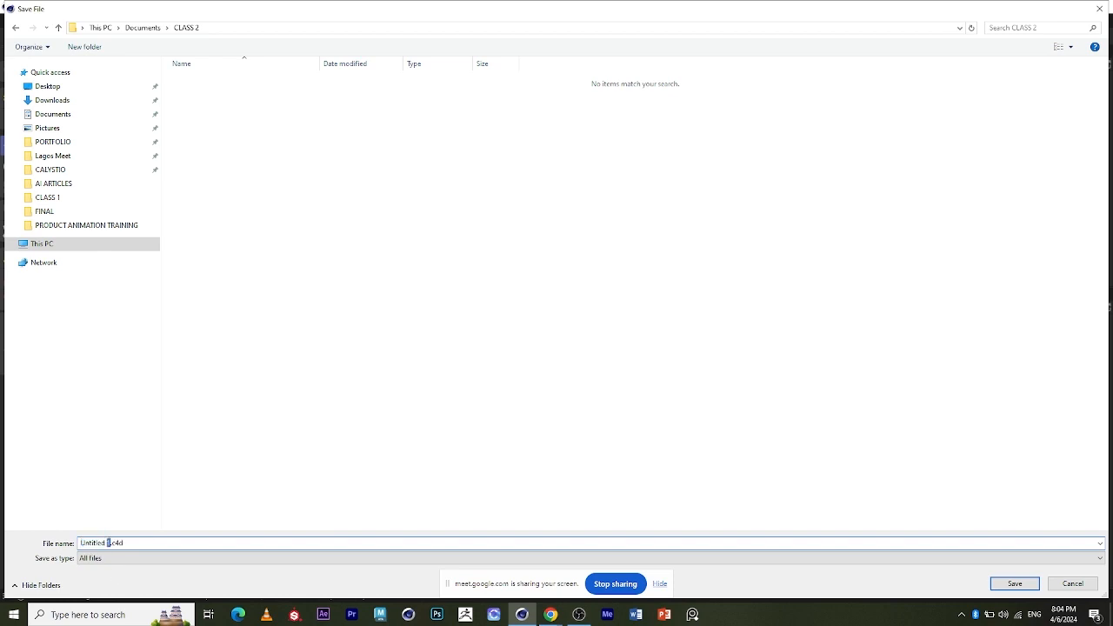
{"action": "type", "text": "CLASS 2"}
{"action": "left_click", "coordinate": [1010, 583]}
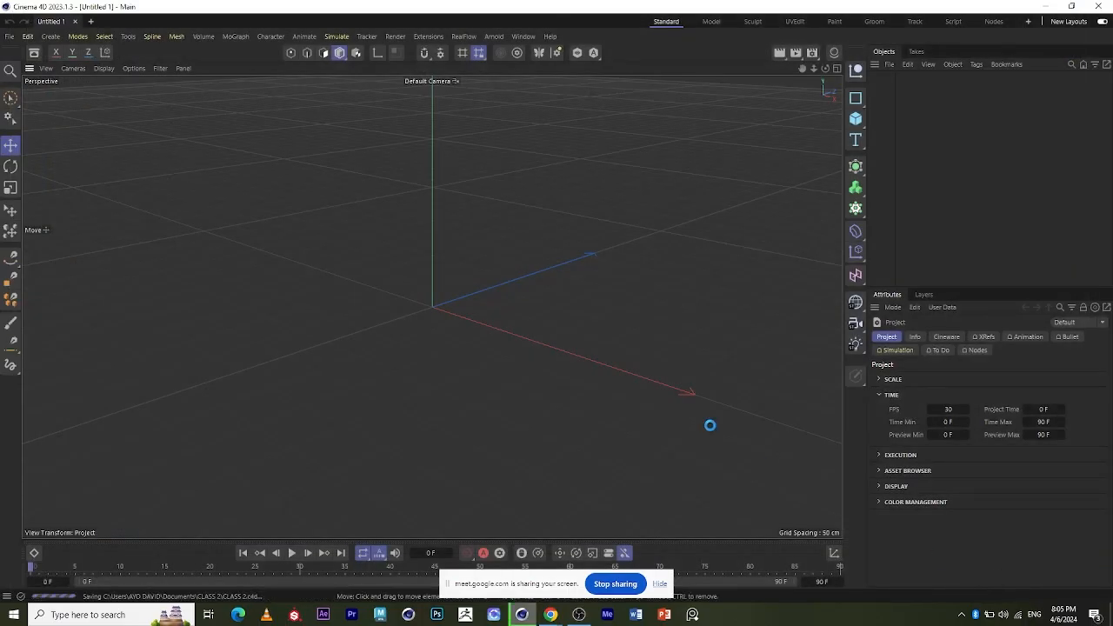
Start a fresh empty project and add a cube to the scene.
{"action": "left_click", "coordinate": [101, 22]}
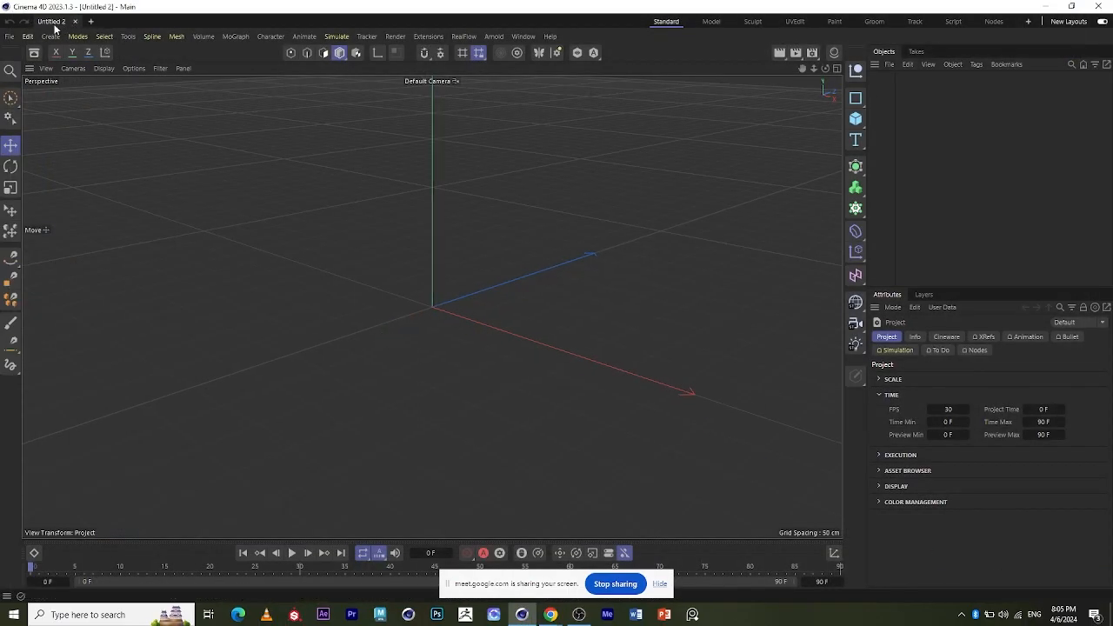
{"action": "left_click", "coordinate": [855, 118]}
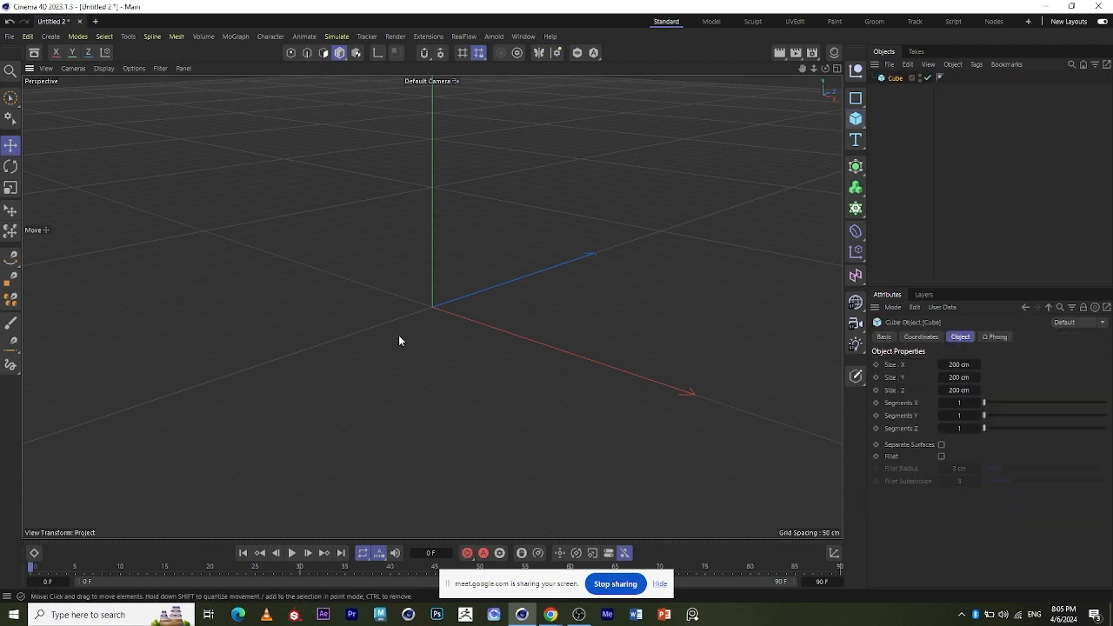
{"action": "scroll", "coordinate": [414, 316], "scroll_direction": "up", "scroll_amount": 3}
{"action": "scroll", "coordinate": [410, 326], "scroll_direction": "down", "scroll_amount": 1}
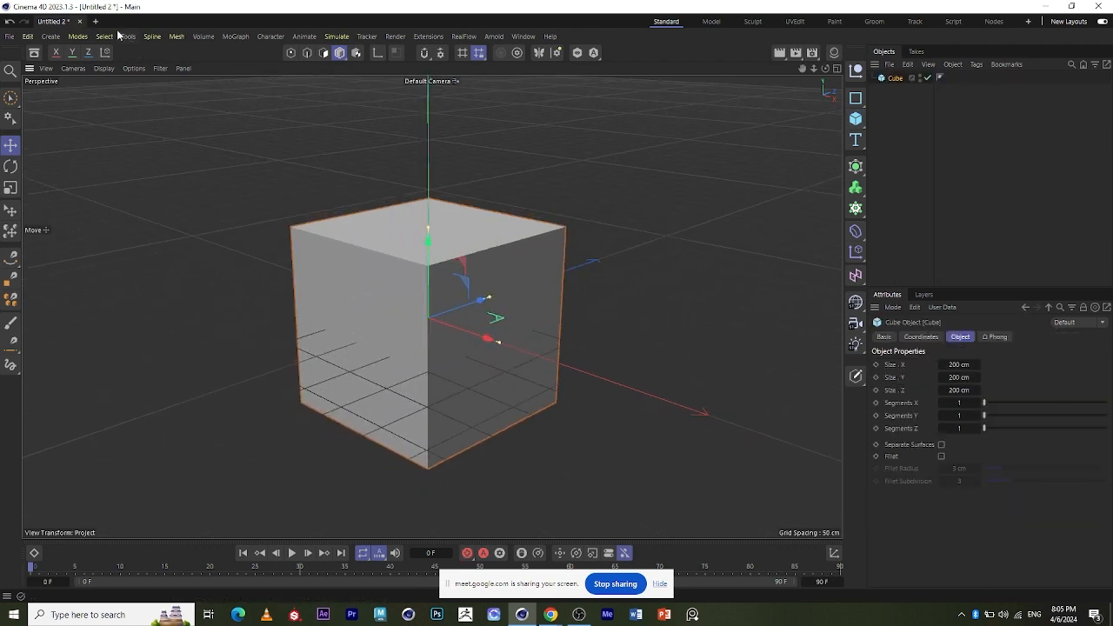
Create a second new project alongside the cube project and add a sphere to it.
{"action": "left_click", "coordinate": [96, 21]}
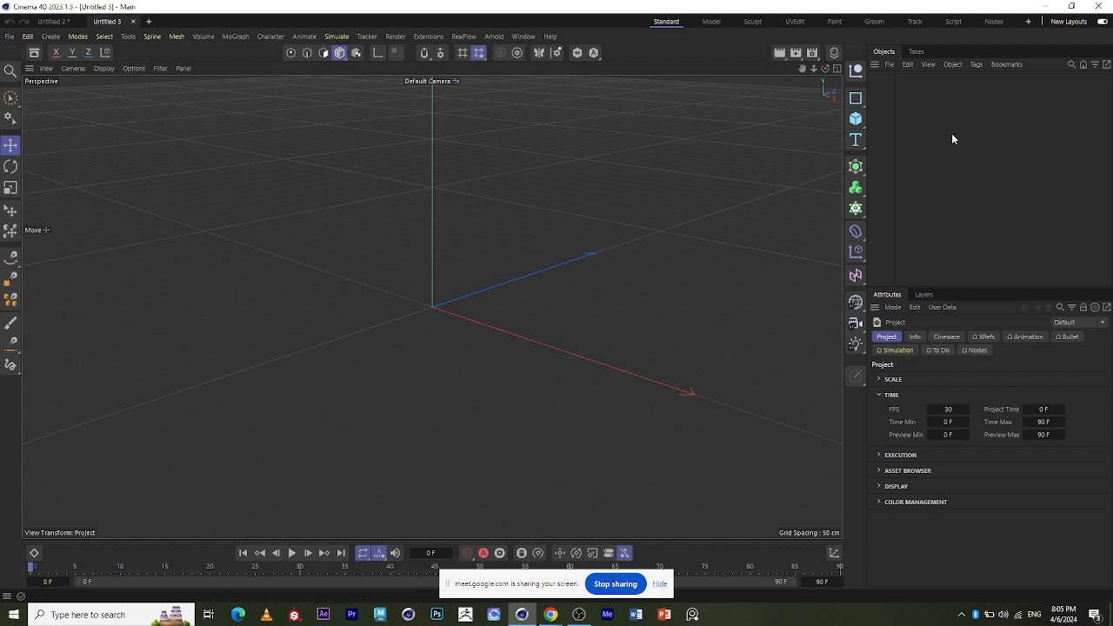
{"action": "left_click", "coordinate": [855, 119]}
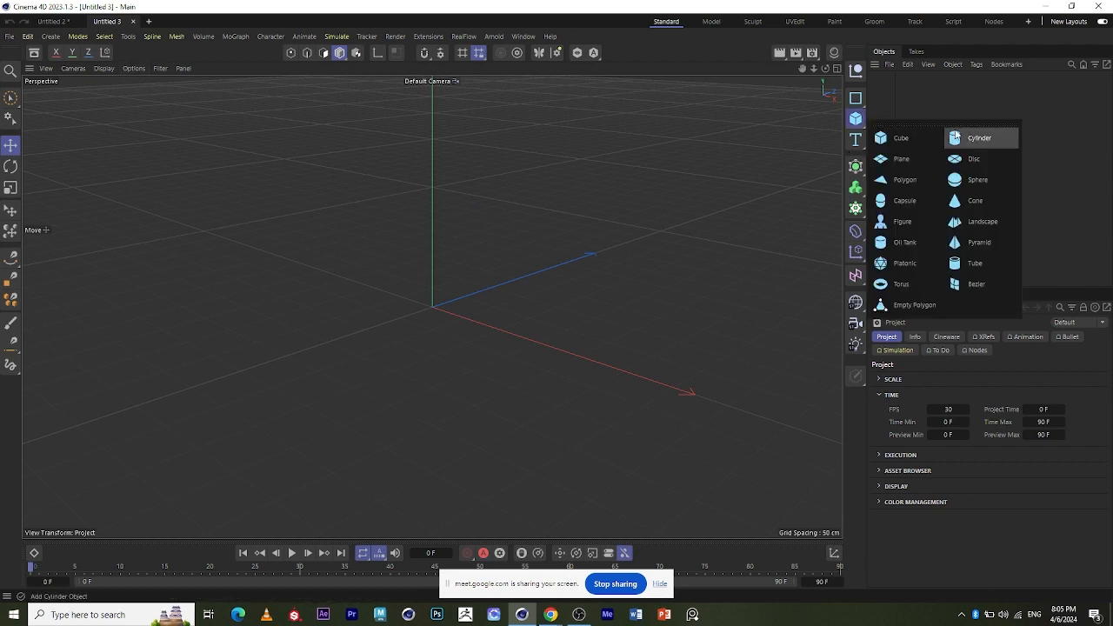
{"action": "left_click", "coordinate": [967, 181]}
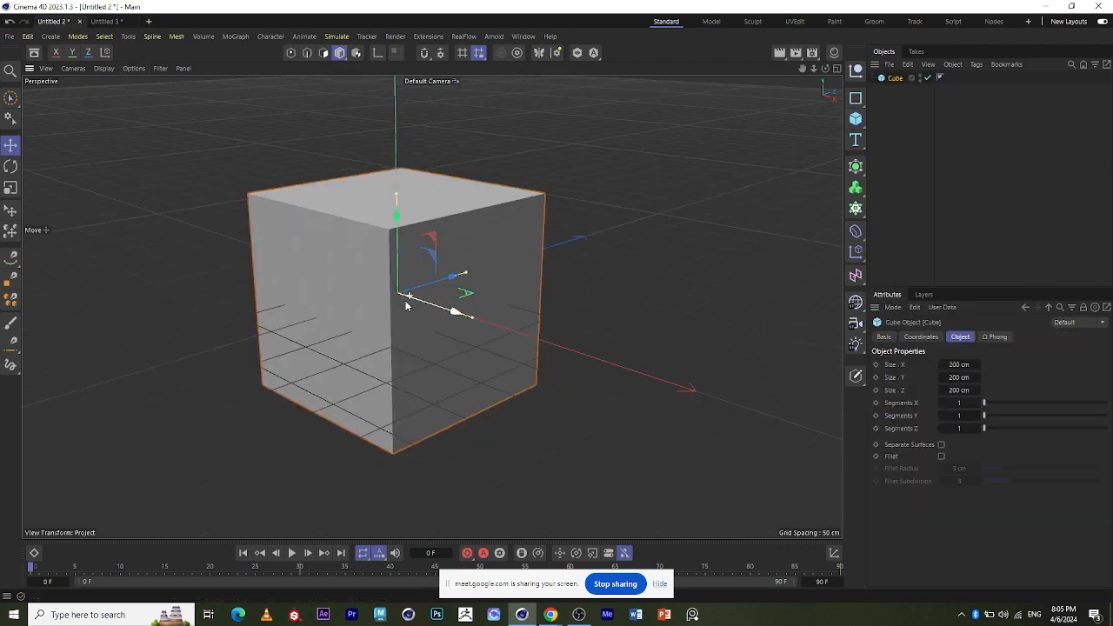
Switch back and forth between the cube project and the sphere project to compare the two open scenes.
{"action": "scroll", "coordinate": [398, 214], "scroll_direction": "up", "scroll_amount": 3}
{"action": "scroll", "coordinate": [381, 265], "scroll_direction": "down", "scroll_amount": 2}
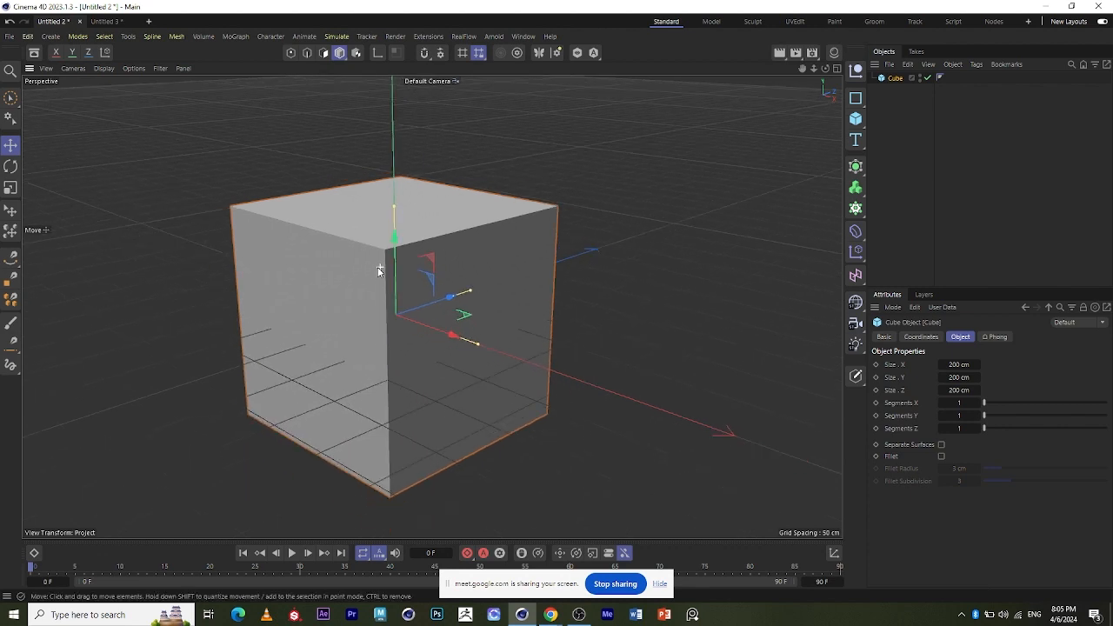
{"action": "left_click", "coordinate": [111, 20]}
{"action": "left_click", "coordinate": [58, 21]}
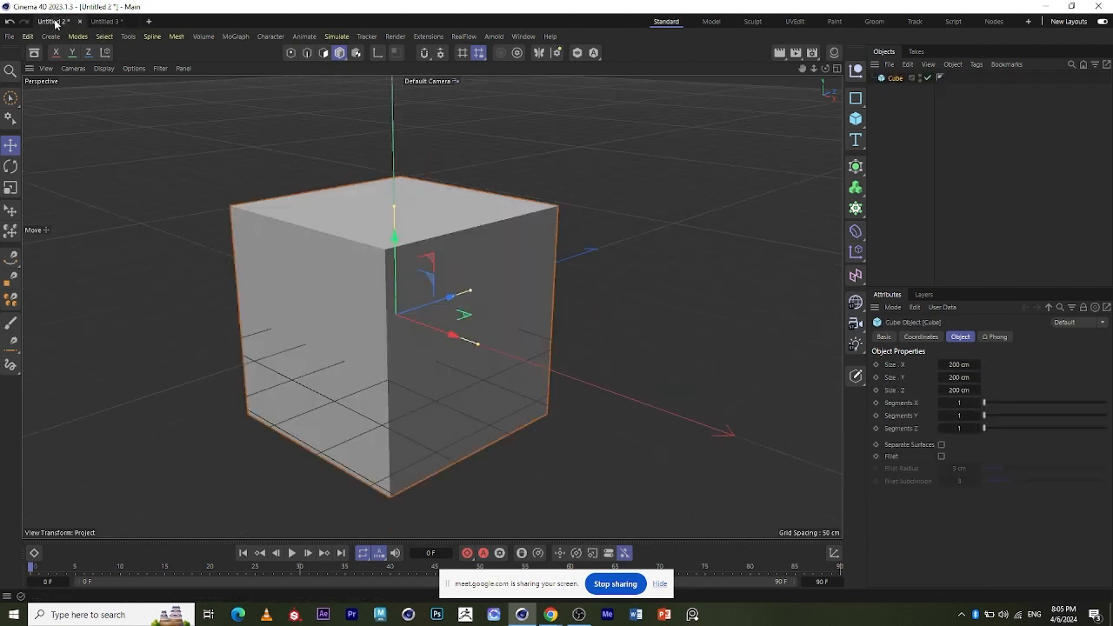
{"action": "left_click", "coordinate": [111, 21]}
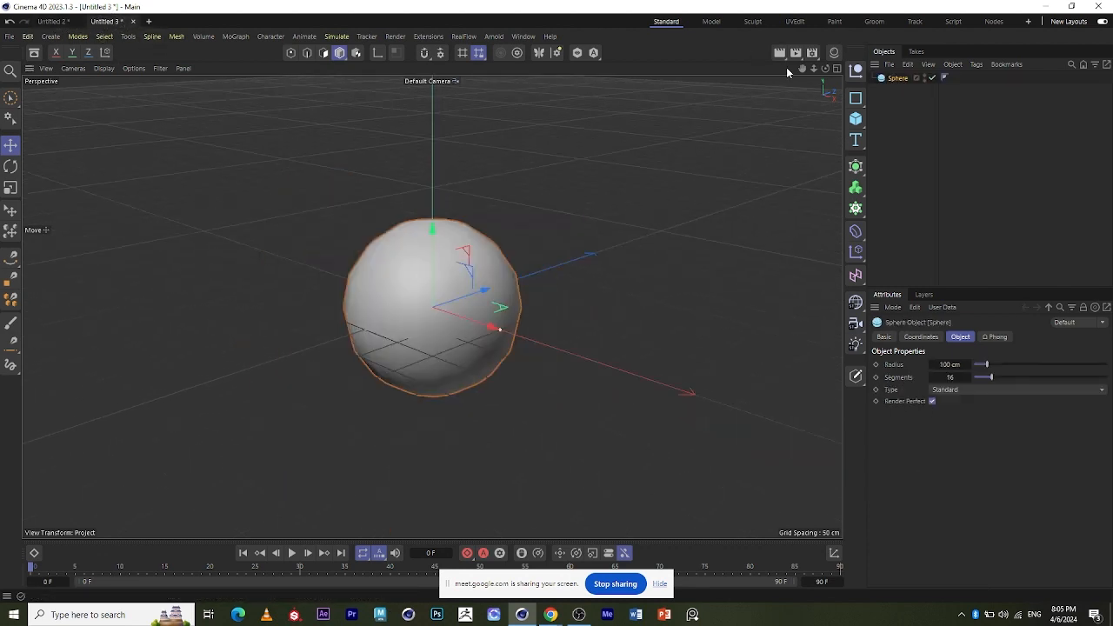
{"action": "scroll", "coordinate": [401, 261], "scroll_direction": "up", "scroll_amount": 2}
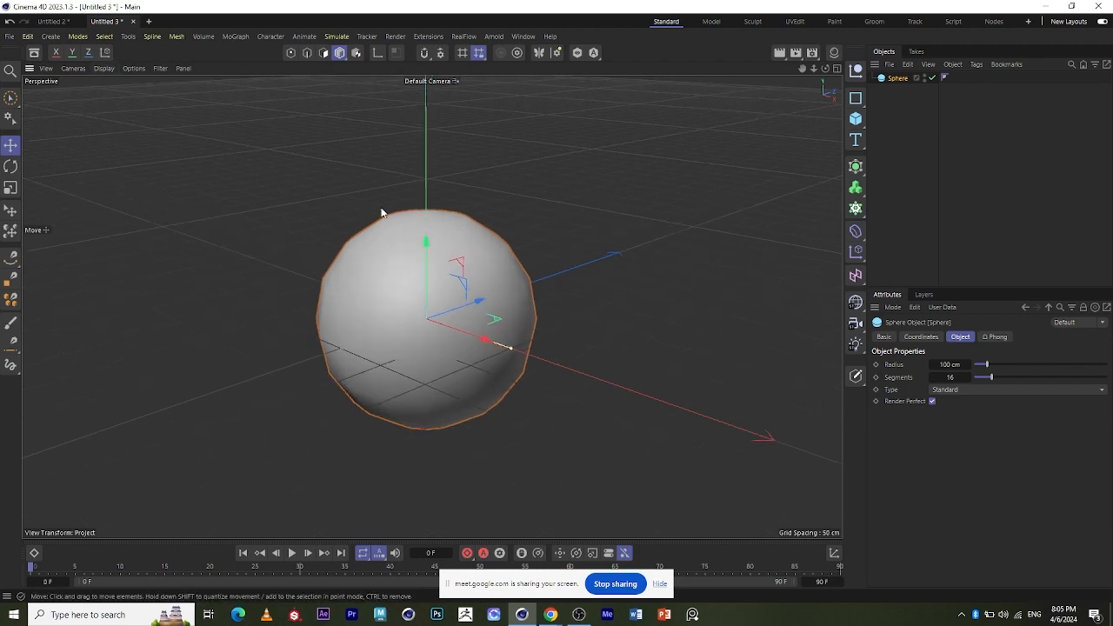
Create a third new project and add a cone to it.
{"action": "key", "text": "ctrl+n"}
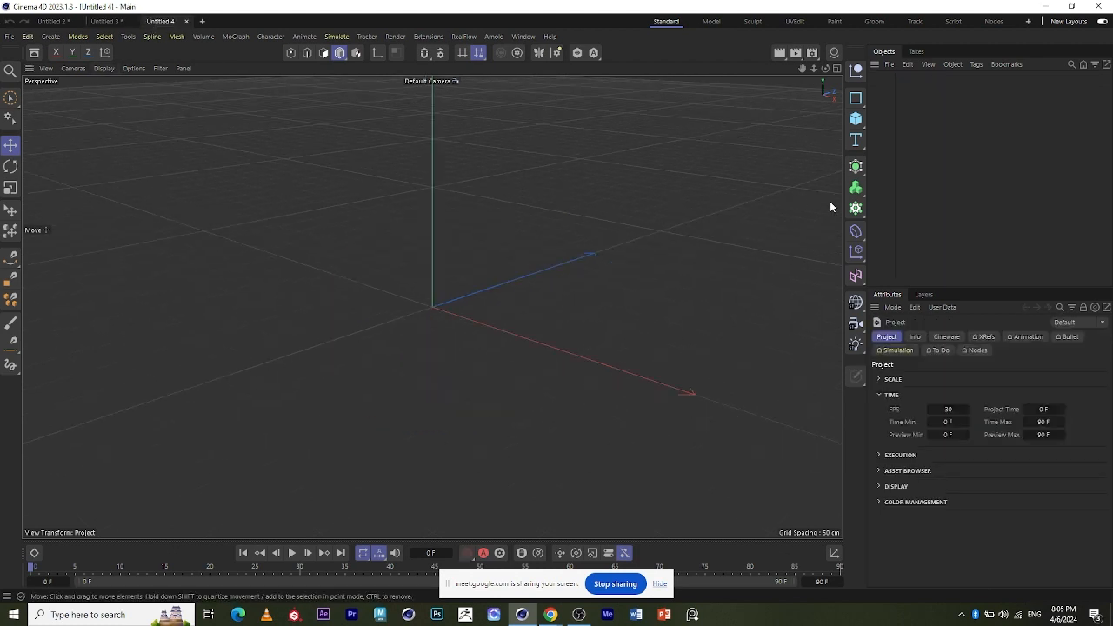
{"action": "left_click", "coordinate": [855, 118]}
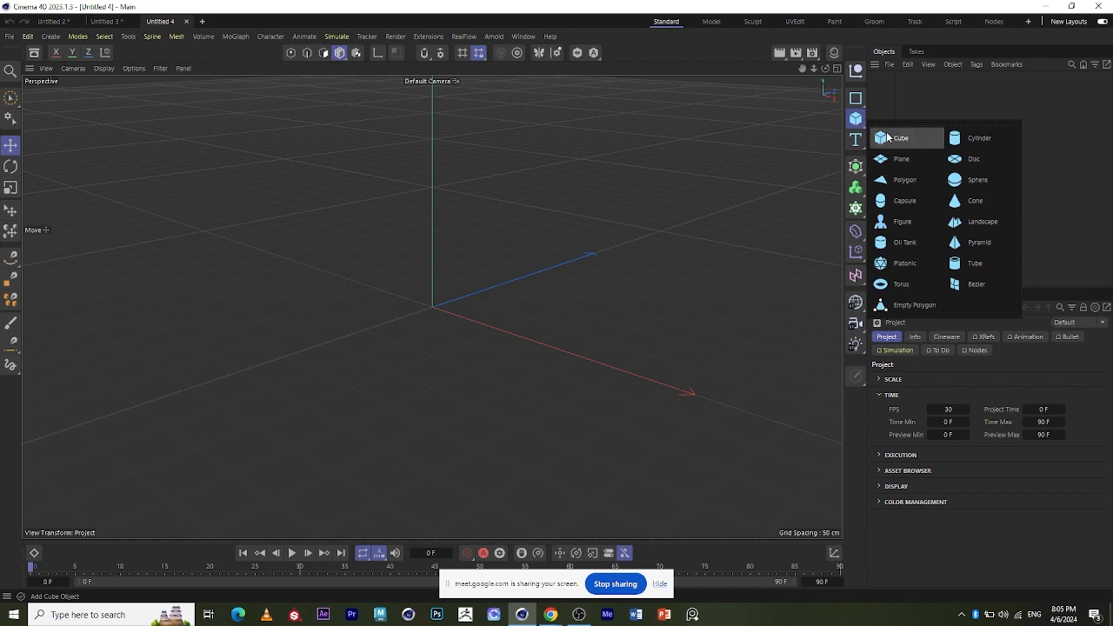
{"action": "left_click", "coordinate": [967, 198]}
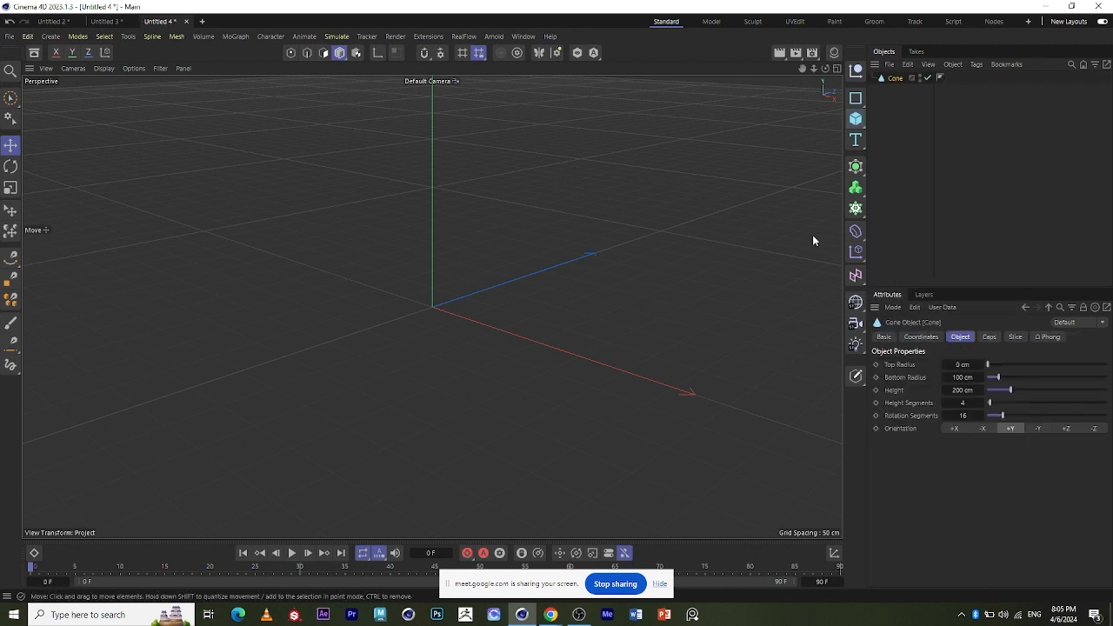
{"action": "scroll", "coordinate": [446, 349], "scroll_direction": "up", "scroll_amount": 4}
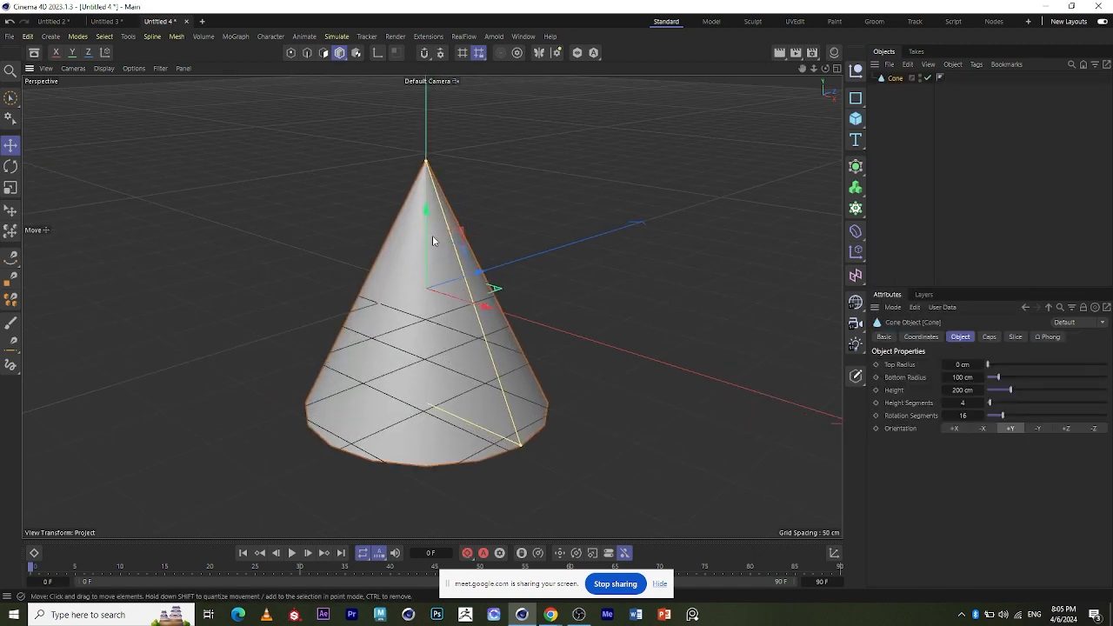
Review the three open projects with the cube, sphere and cone in turn, ending on a close look at the cube.
{"action": "left_click", "coordinate": [104, 20]}
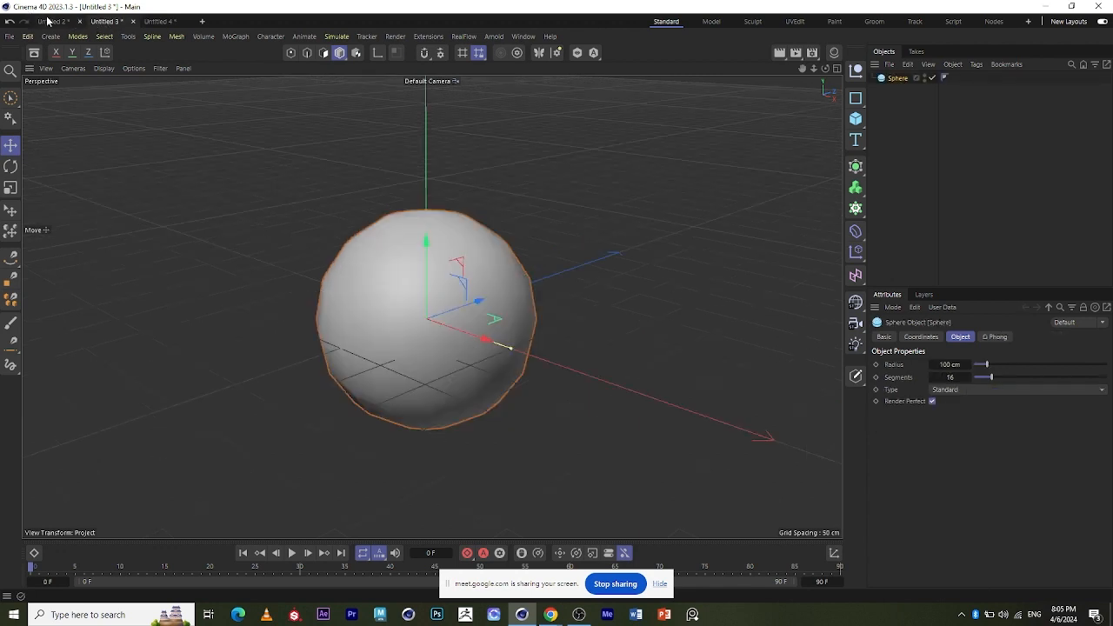
{"action": "left_click", "coordinate": [52, 21]}
{"action": "left_click", "coordinate": [102, 21]}
{"action": "left_click", "coordinate": [159, 21]}
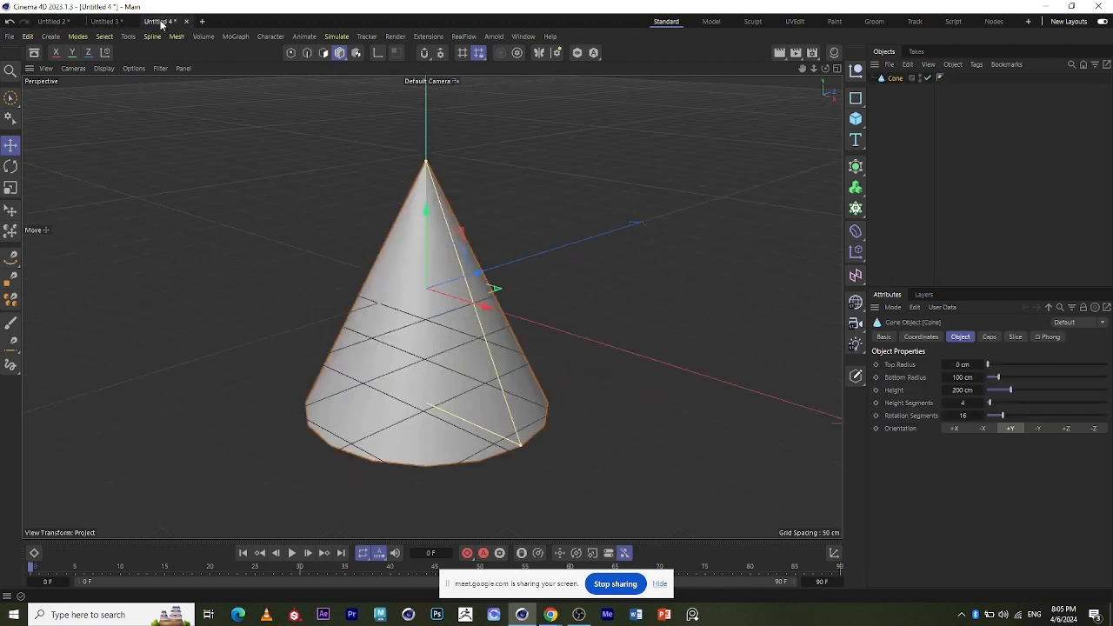
{"action": "left_click", "coordinate": [104, 23]}
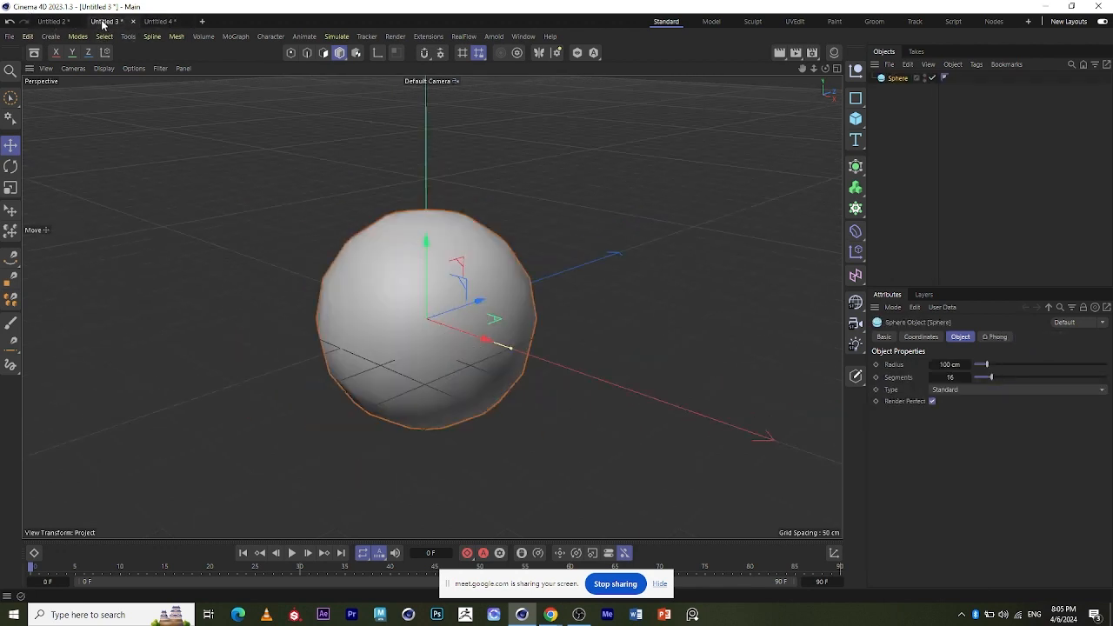
{"action": "left_click", "coordinate": [70, 24]}
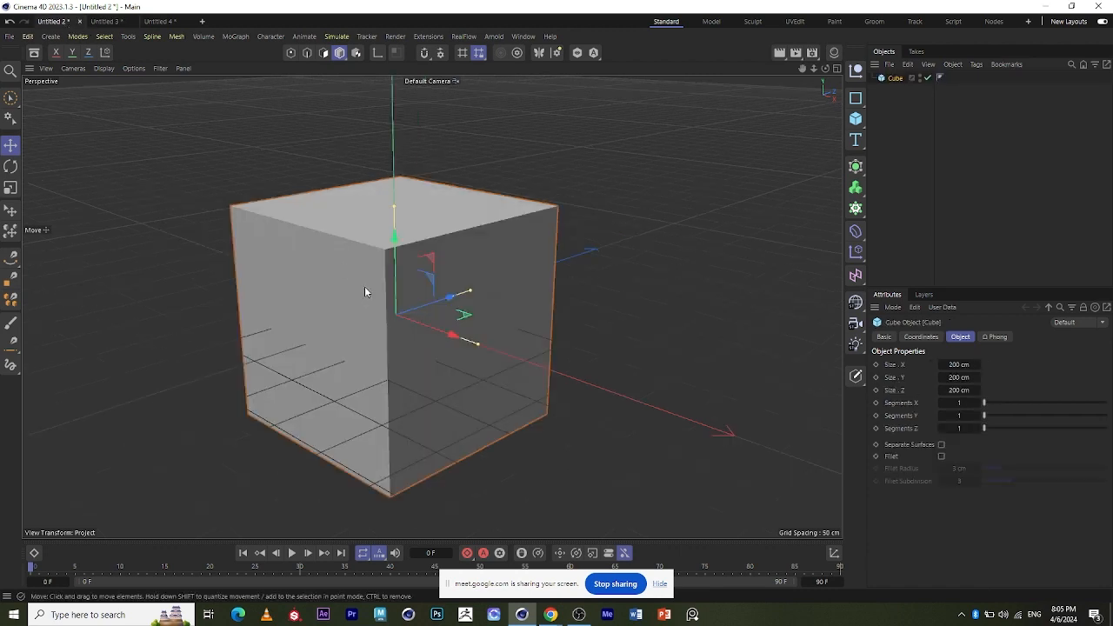
{"action": "scroll", "coordinate": [365, 285], "scroll_direction": "down", "scroll_amount": 2}
{"action": "scroll", "coordinate": [385, 336], "scroll_direction": "up", "scroll_amount": 2}
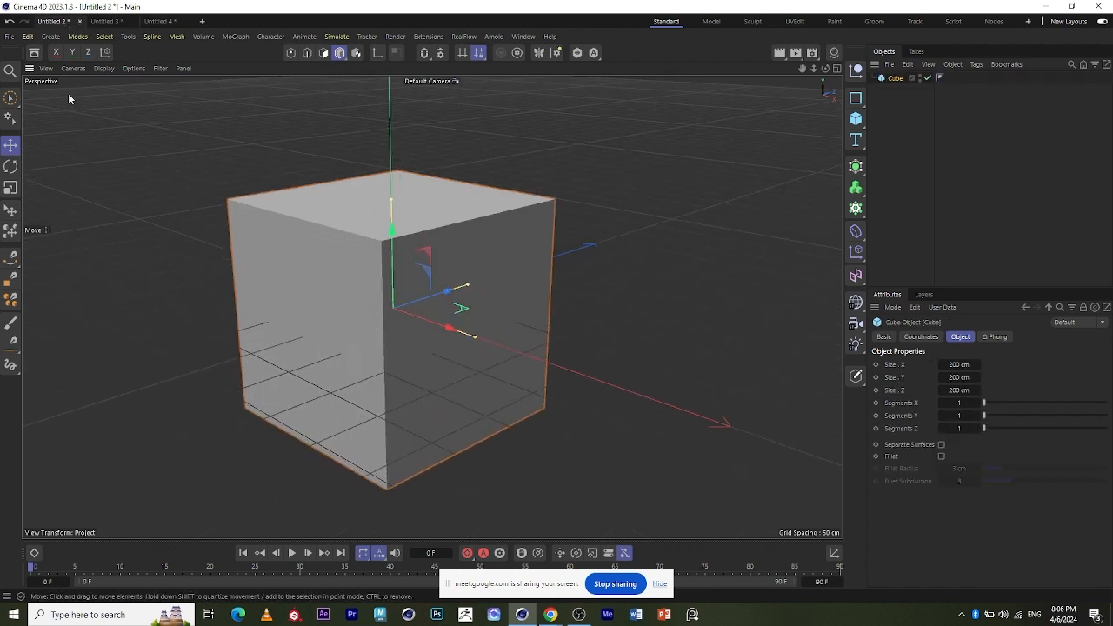
{"action": "left_click", "coordinate": [105, 21]}
{"action": "left_click", "coordinate": [159, 21]}
{"action": "left_click", "coordinate": [104, 23]}
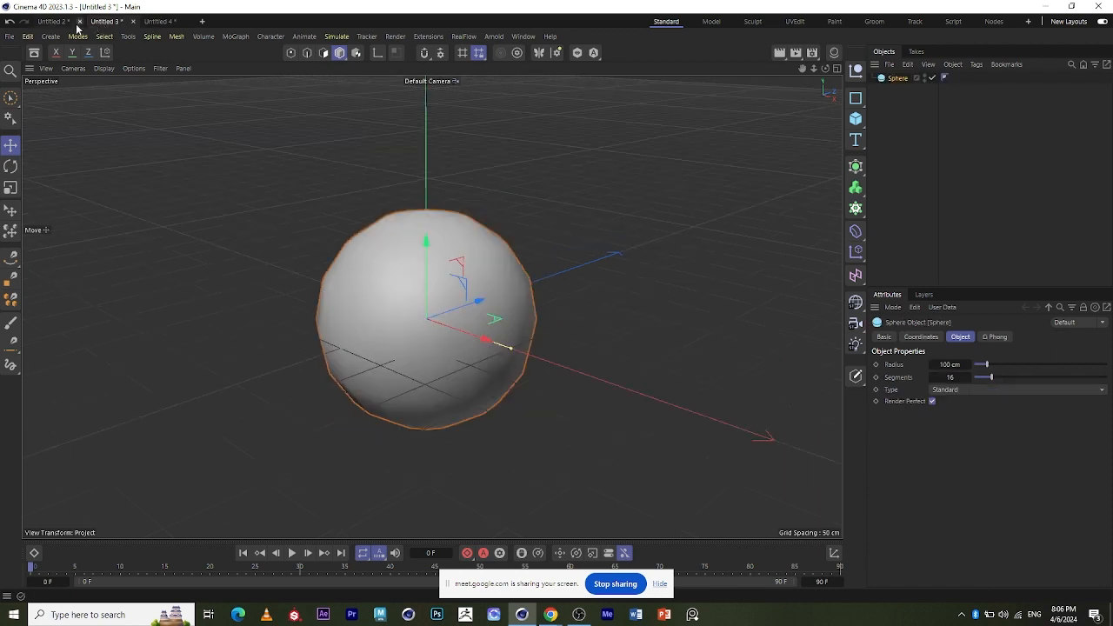
{"action": "left_click", "coordinate": [55, 23]}
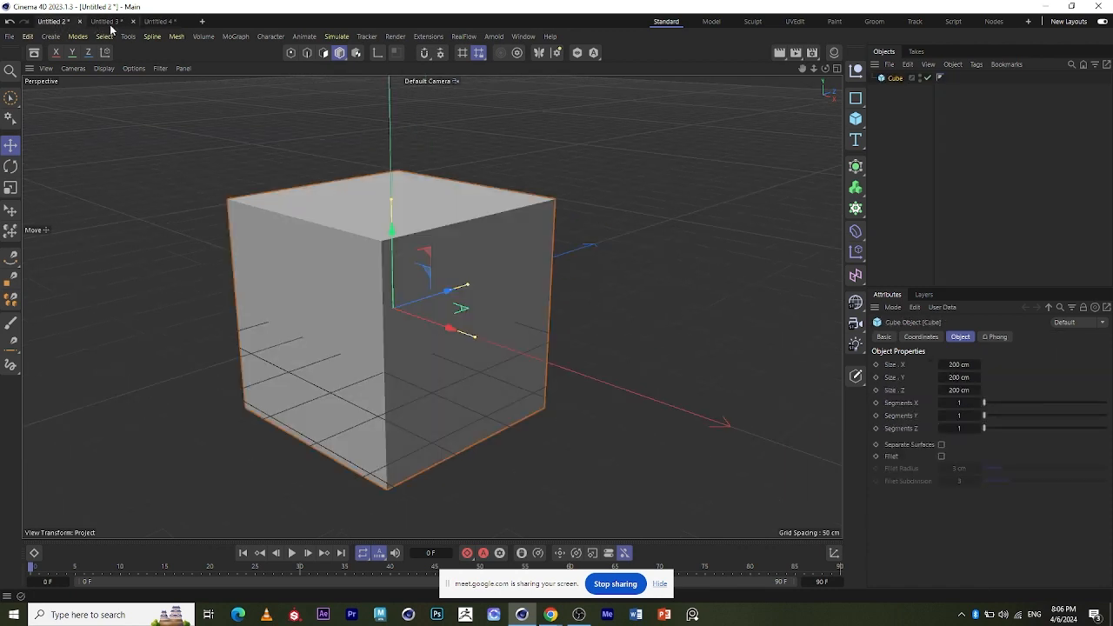
{"action": "left_click", "coordinate": [105, 21]}
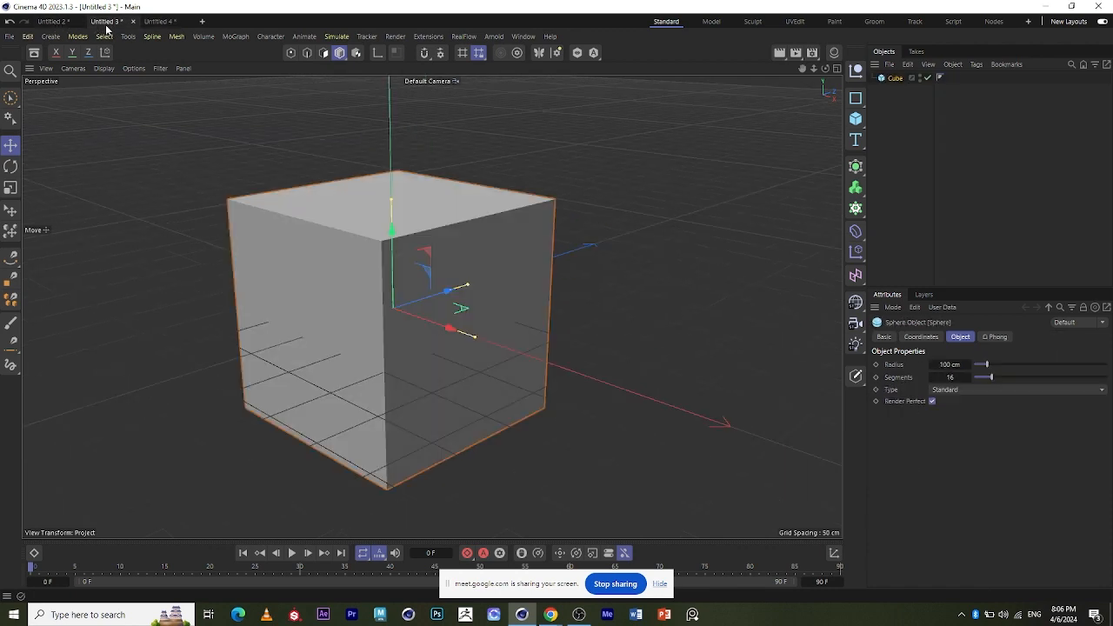
{"action": "left_click", "coordinate": [159, 21]}
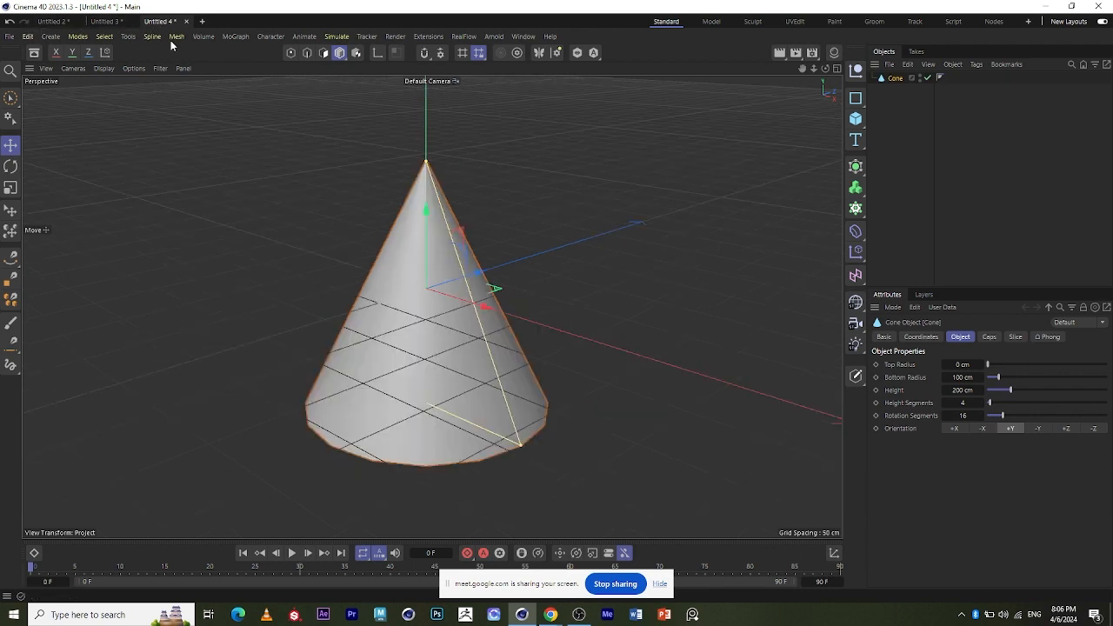
{"action": "left_click", "coordinate": [54, 21]}
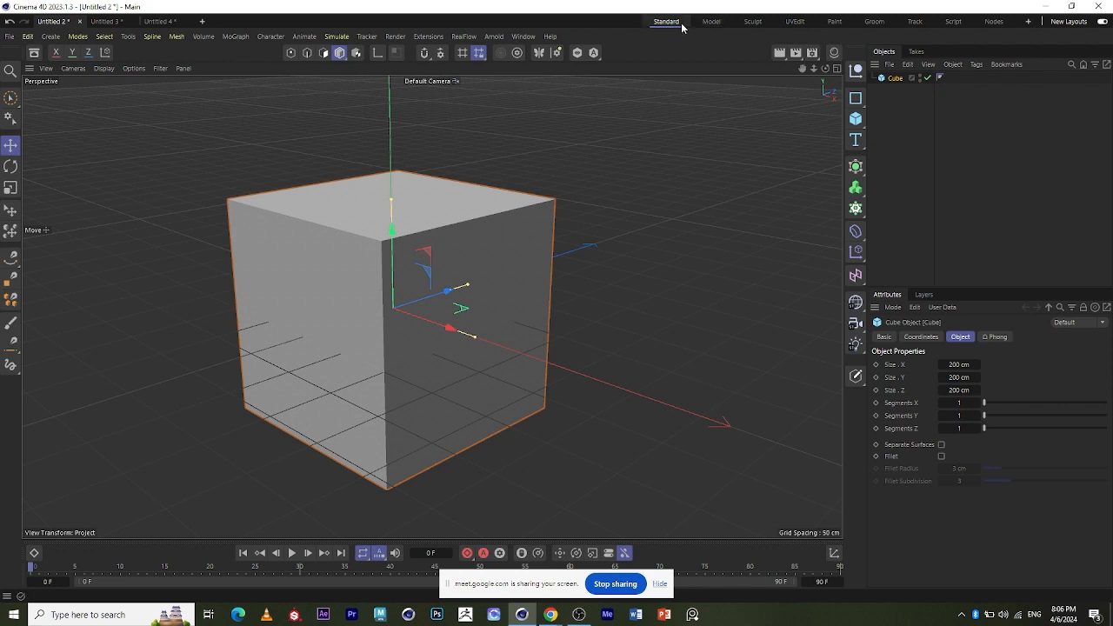
{"action": "scroll", "coordinate": [474, 266], "scroll_direction": "down", "scroll_amount": 2}
{"action": "scroll", "coordinate": [415, 244], "scroll_direction": "up", "scroll_amount": 4}
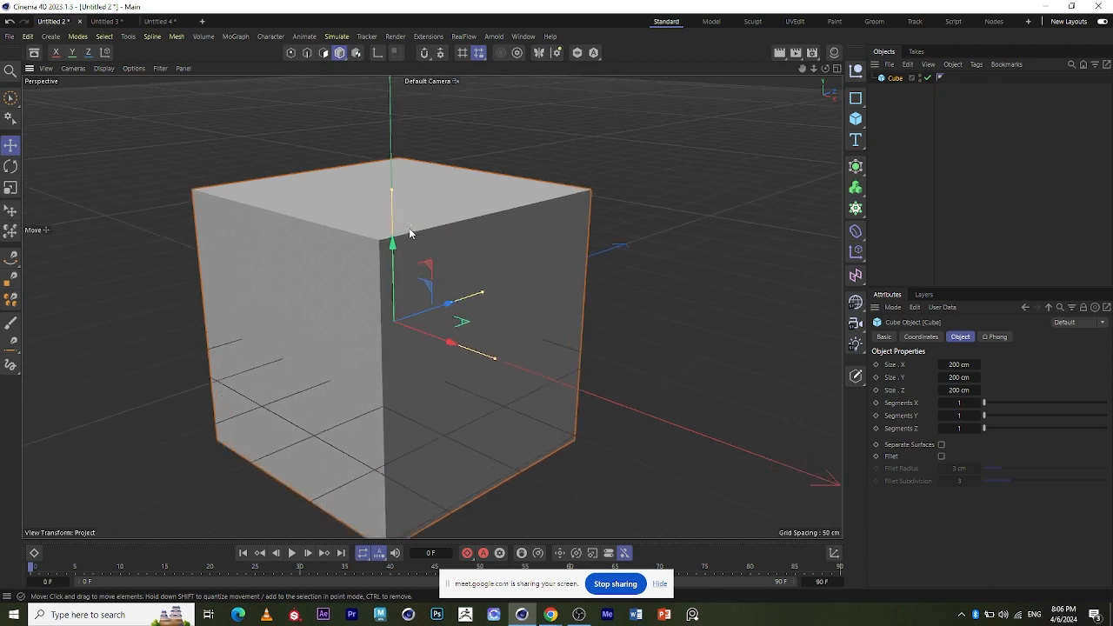
{"action": "scroll", "coordinate": [410, 229], "scroll_direction": "down", "scroll_amount": 3}
{"action": "scroll", "coordinate": [411, 240], "scroll_direction": "up", "scroll_amount": 2}
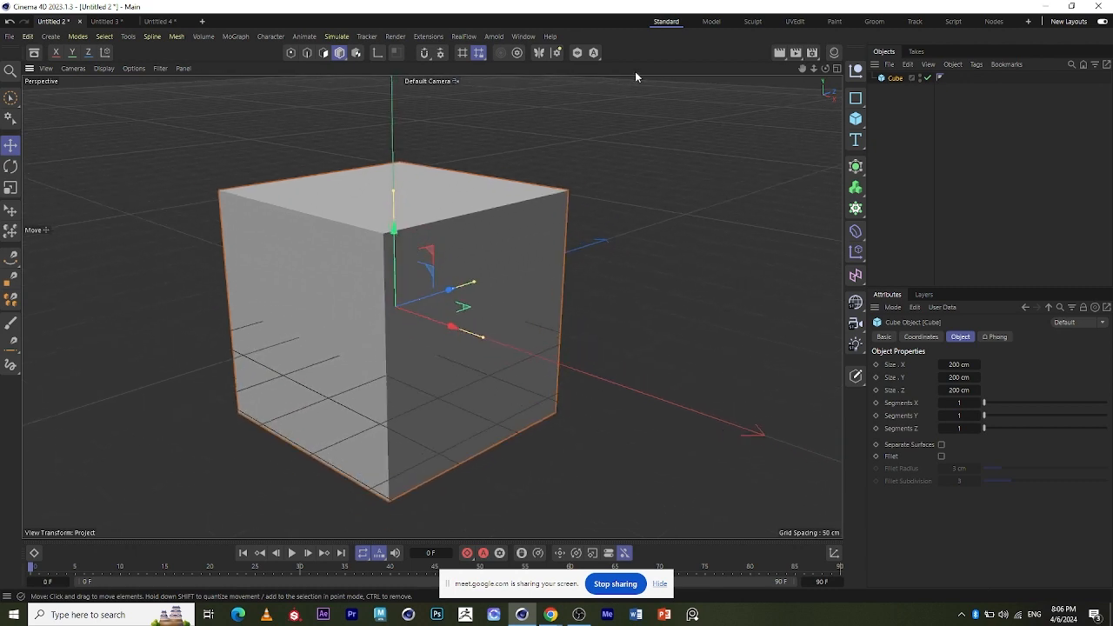
Tour the Model, Sculpt, UVEdit and Paint layouts in turn with the cube project open.
{"action": "left_click", "coordinate": [715, 22]}
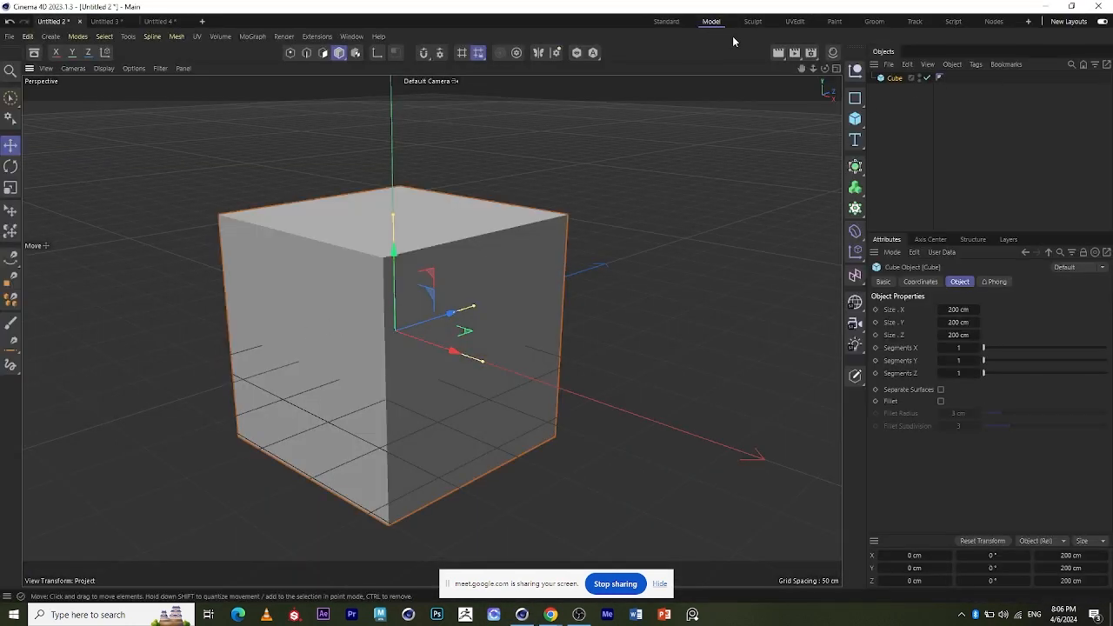
{"action": "left_click", "coordinate": [753, 22]}
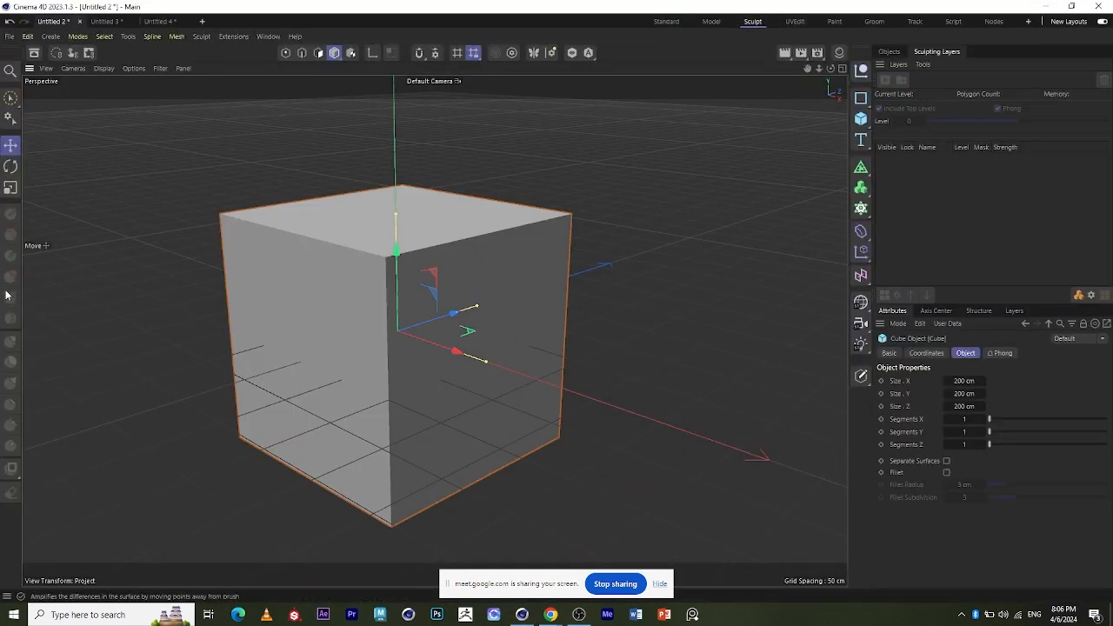
{"action": "left_click", "coordinate": [795, 22]}
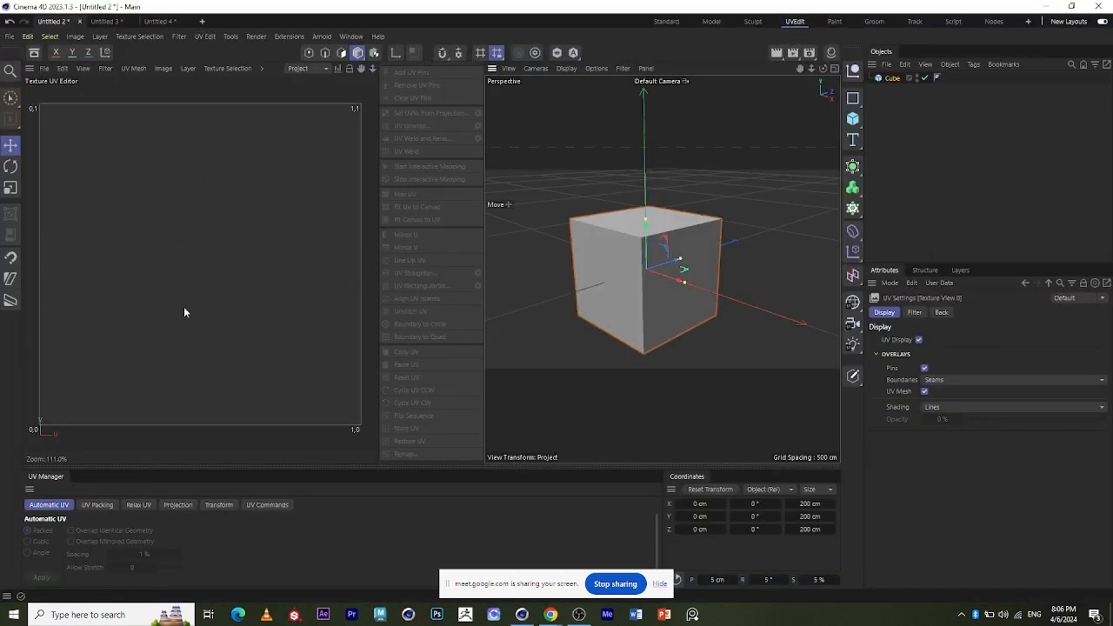
{"action": "left_click", "coordinate": [836, 24]}
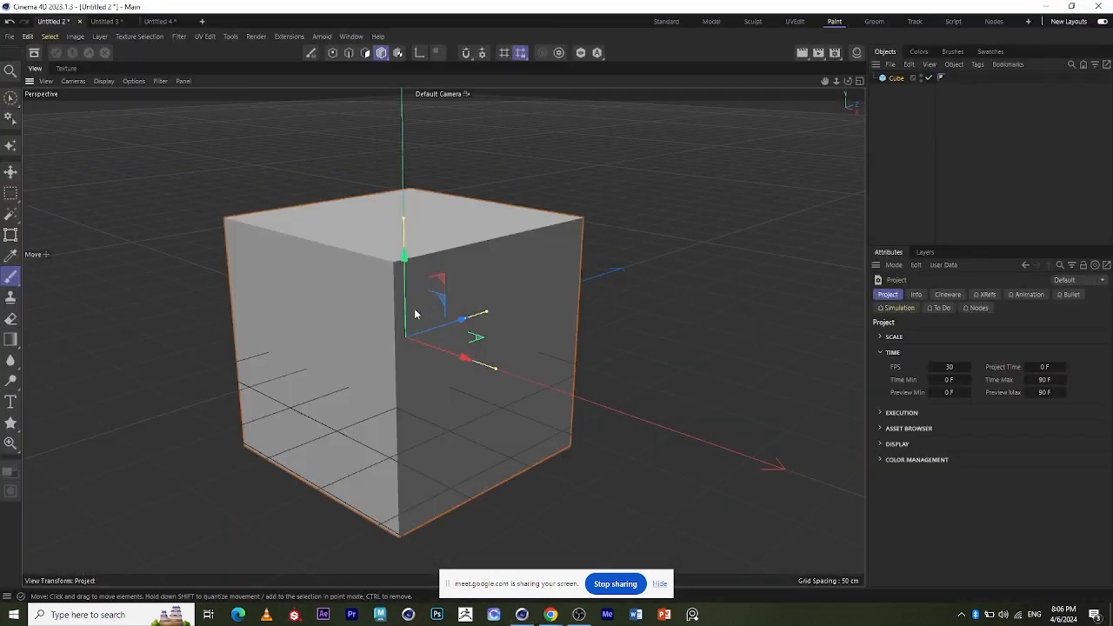
{"action": "scroll", "coordinate": [415, 313], "scroll_direction": "down", "scroll_amount": 2}
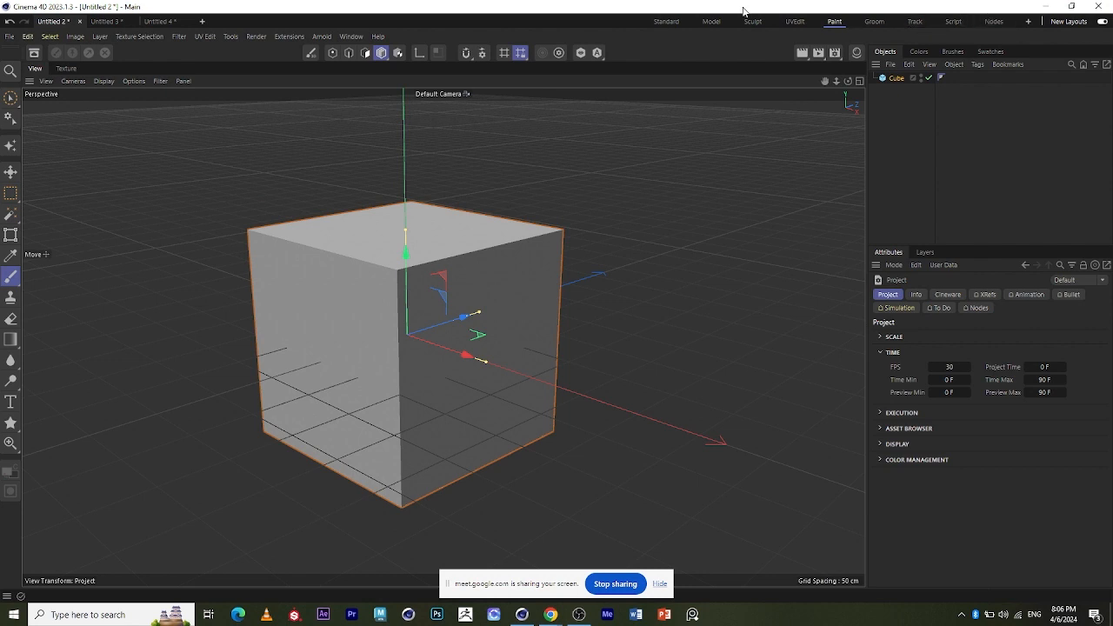
Save the current Paint layout as the startup layout and switch back to the Standard layout.
{"action": "left_click", "coordinate": [1027, 22]}
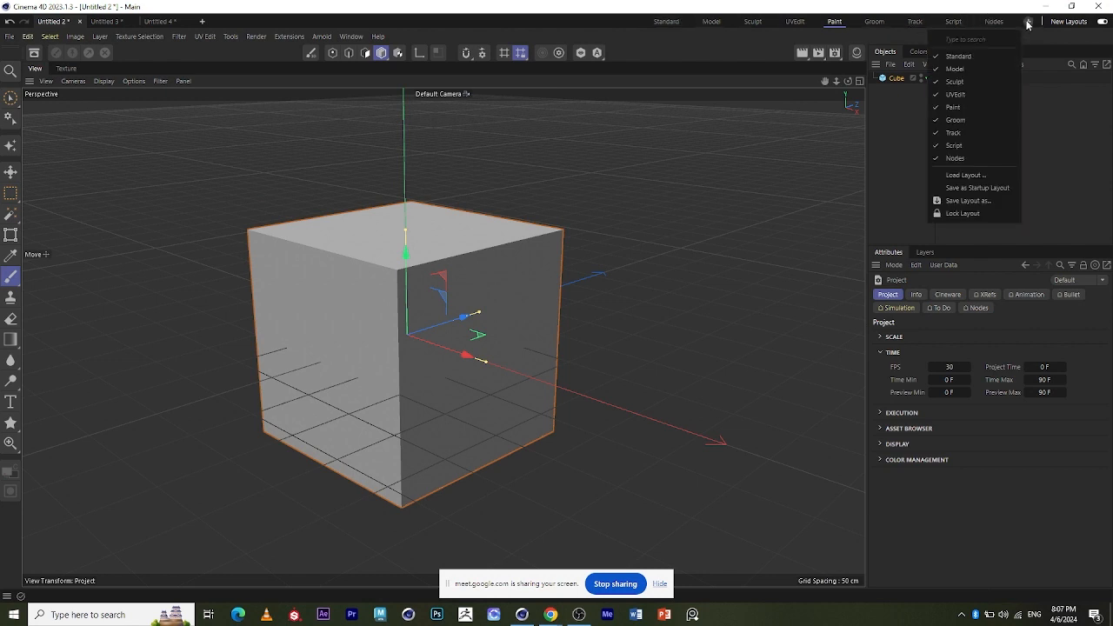
{"action": "left_click", "coordinate": [991, 187]}
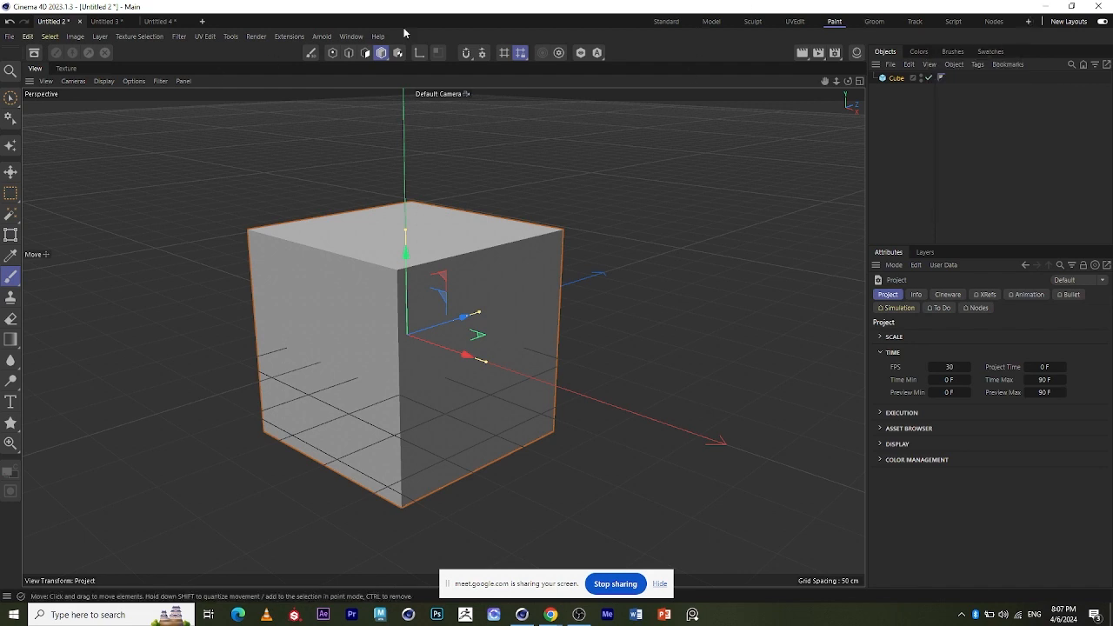
{"action": "left_click", "coordinate": [675, 22]}
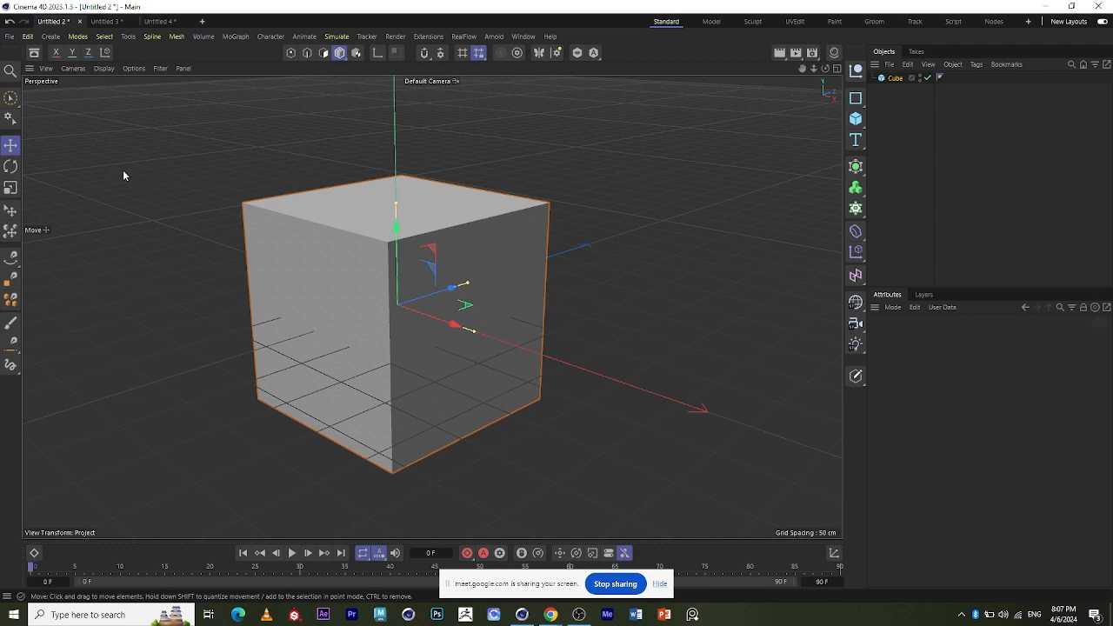
Create another new empty project alongside the open ones and return to the cube project.
{"action": "left_click", "coordinate": [9, 37]}
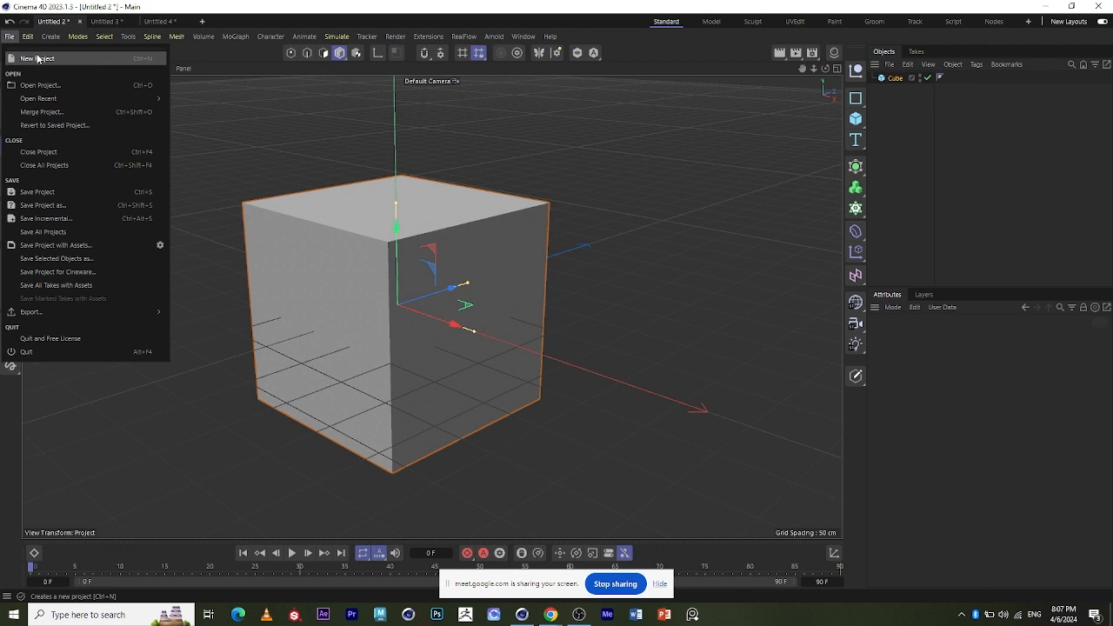
{"action": "left_click", "coordinate": [41, 58]}
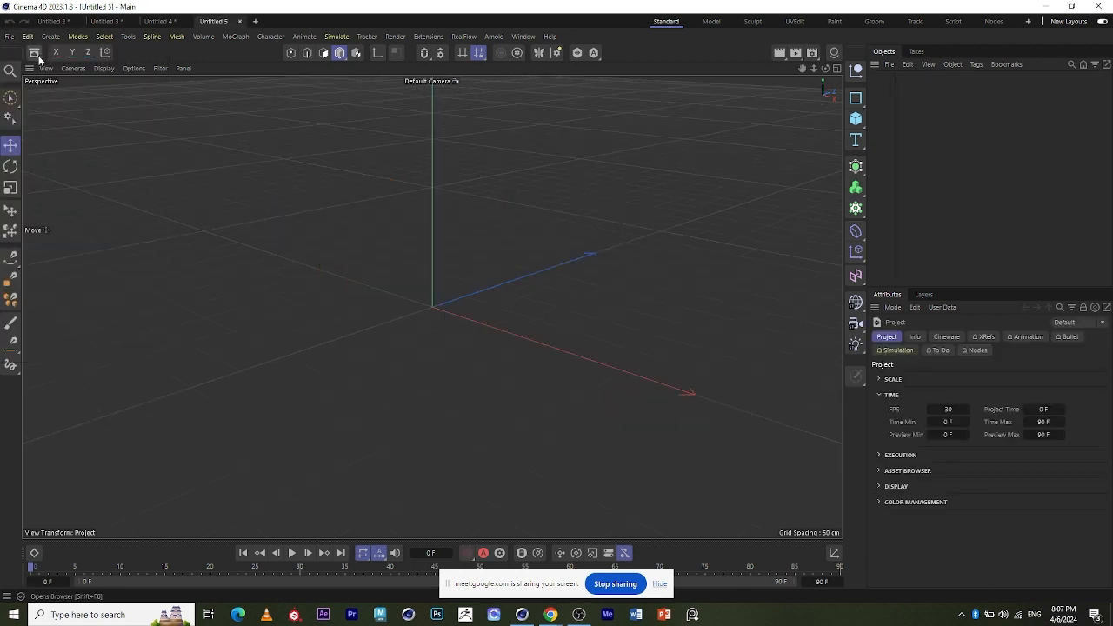
{"action": "left_click", "coordinate": [10, 36]}
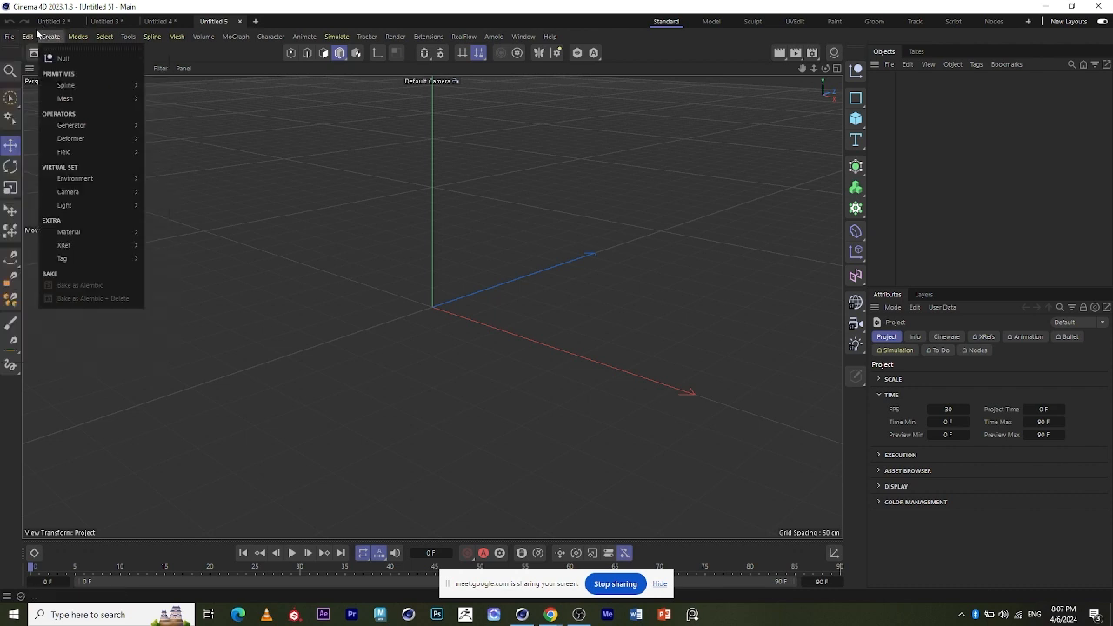
{"action": "left_click", "coordinate": [11, 42]}
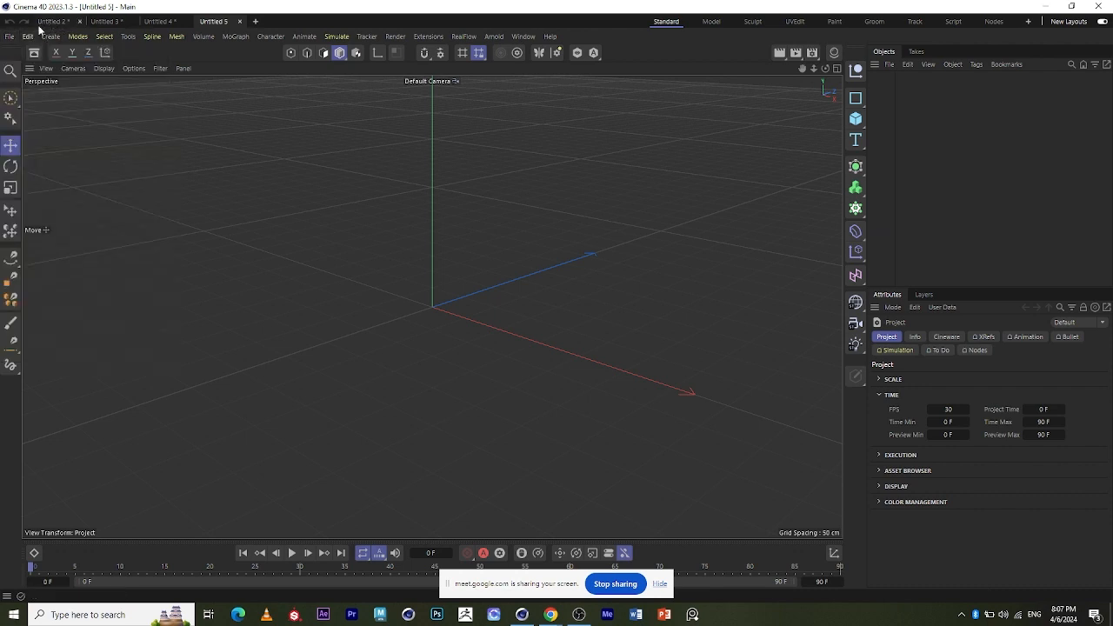
{"action": "left_click", "coordinate": [51, 21]}
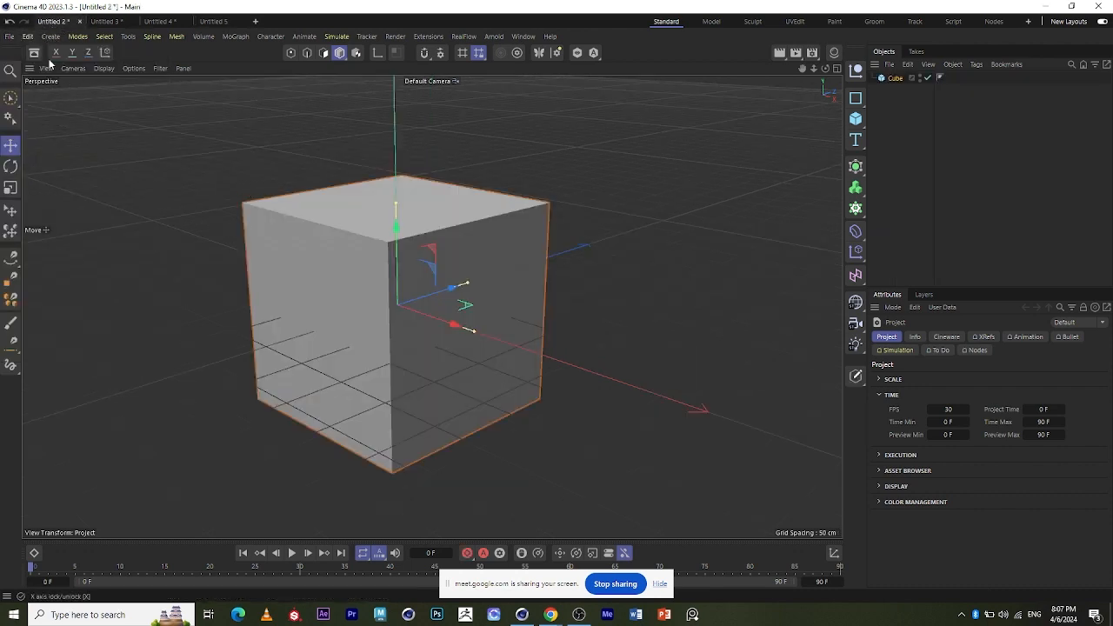
Examine the file commands for opening, merging, closing and saving projects, and the editing commands, in the cube project.
{"action": "left_click", "coordinate": [9, 36]}
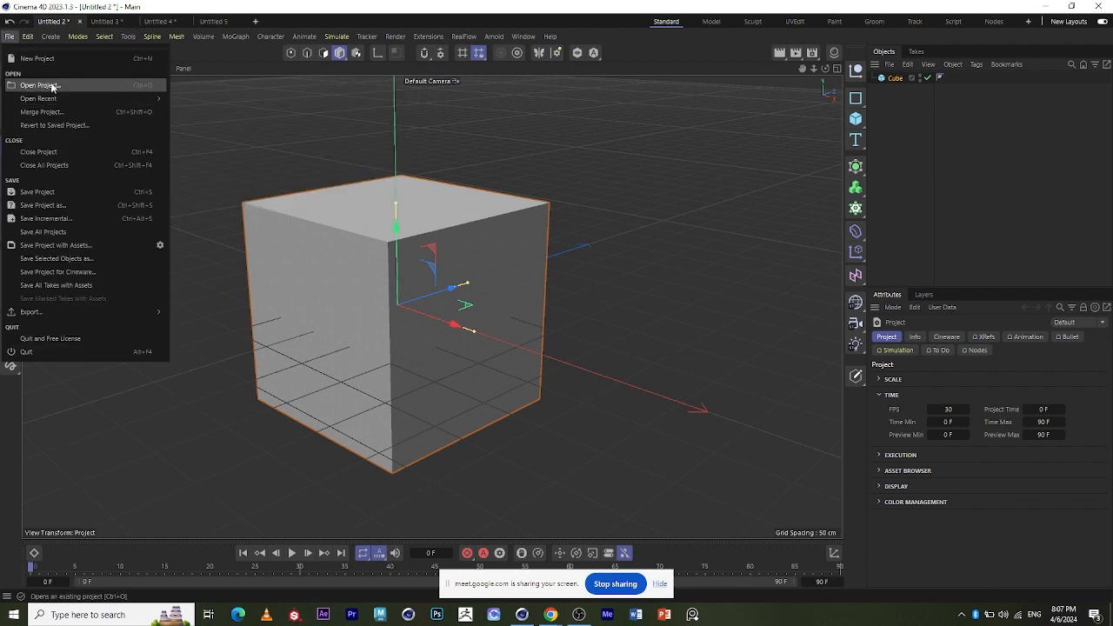
{"action": "left_click", "coordinate": [209, 112]}
{"action": "left_click", "coordinate": [9, 37]}
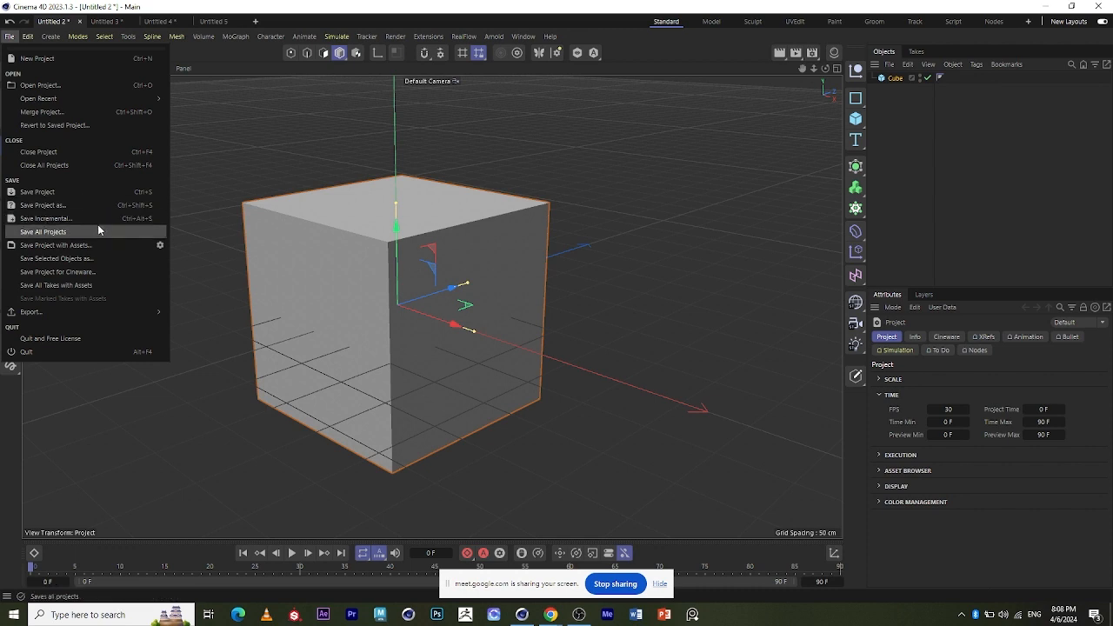
{"action": "left_click", "coordinate": [306, 130]}
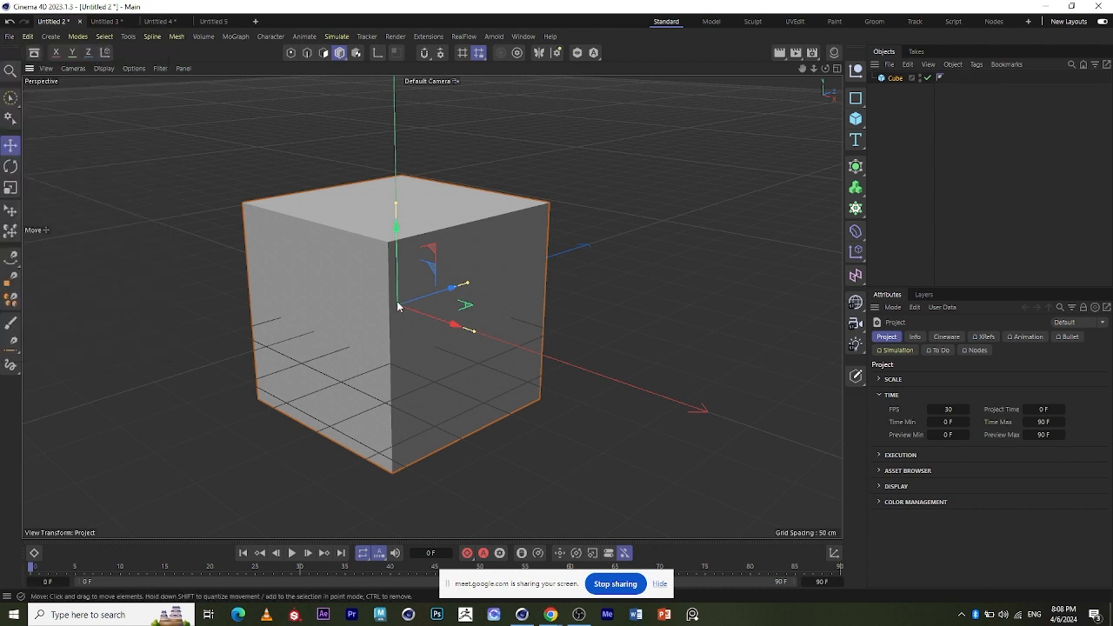
{"action": "scroll", "coordinate": [398, 304], "scroll_direction": "down", "scroll_amount": 1}
{"action": "scroll", "coordinate": [422, 249], "scroll_direction": "up", "scroll_amount": 2}
{"action": "left_click", "coordinate": [8, 35]}
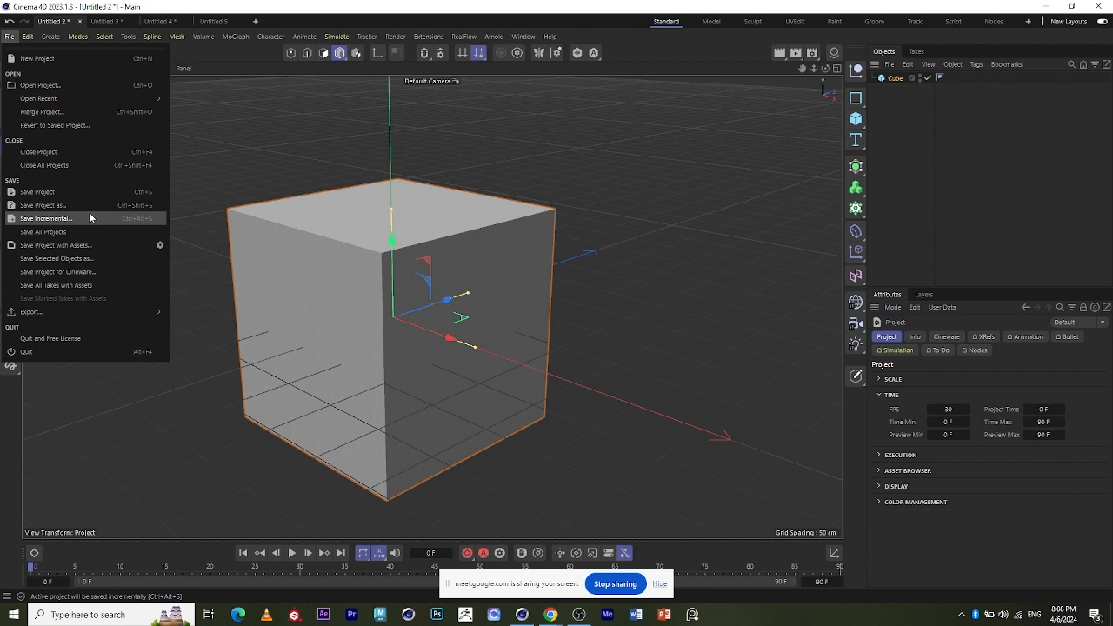
{"action": "left_click", "coordinate": [148, 220]}
{"action": "scroll", "coordinate": [390, 268], "scroll_direction": "down", "scroll_amount": 2}
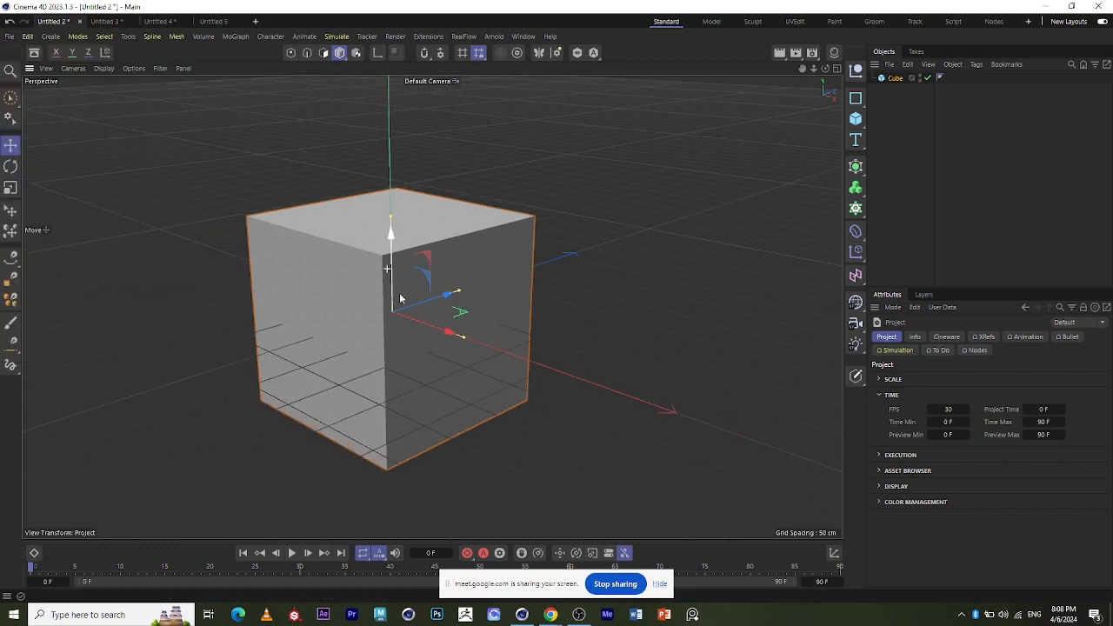
{"action": "scroll", "coordinate": [400, 296], "scroll_direction": "up", "scroll_amount": 3}
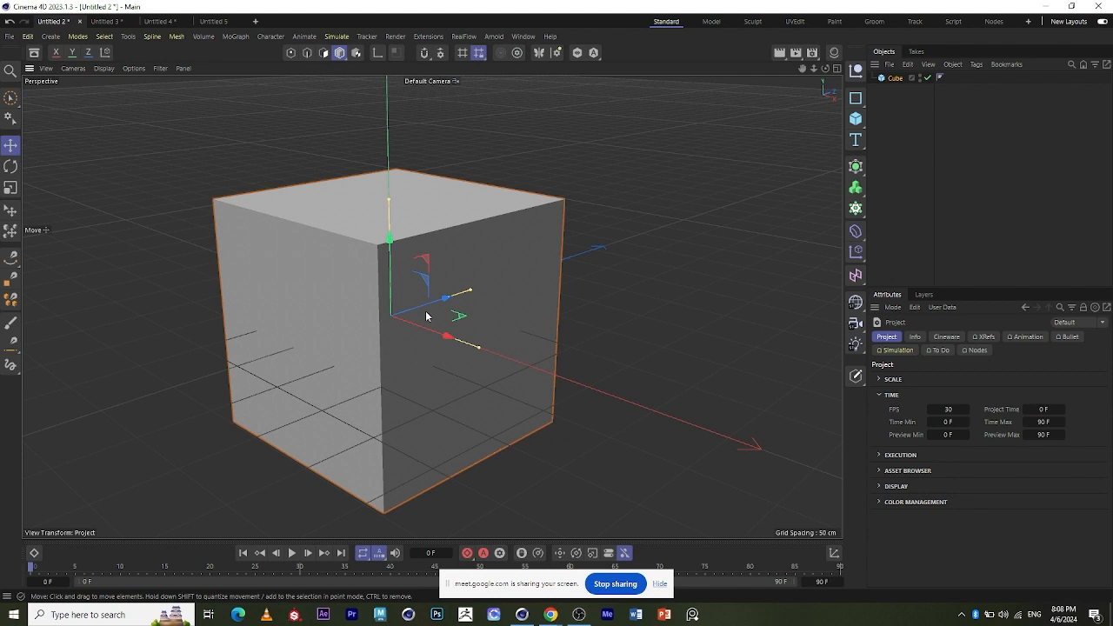
{"action": "left_click", "coordinate": [28, 37]}
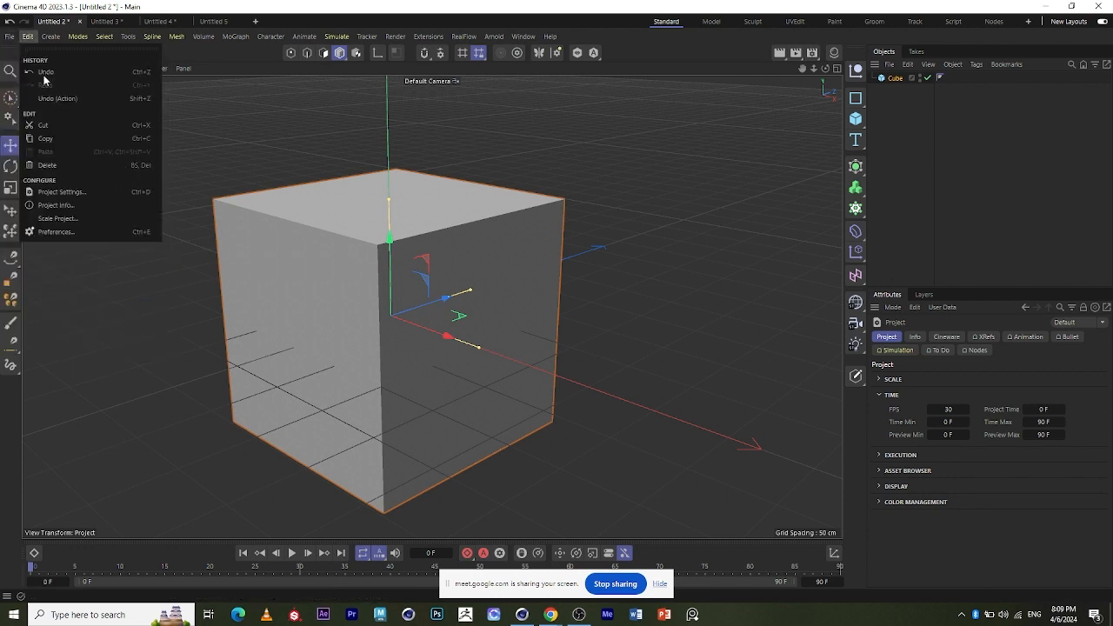
{"action": "left_click", "coordinate": [273, 166]}
Save the cube project in the CLASS 2 folder as CLASS 2.c4d, replacing the existing file.
{"action": "left_click", "coordinate": [9, 35]}
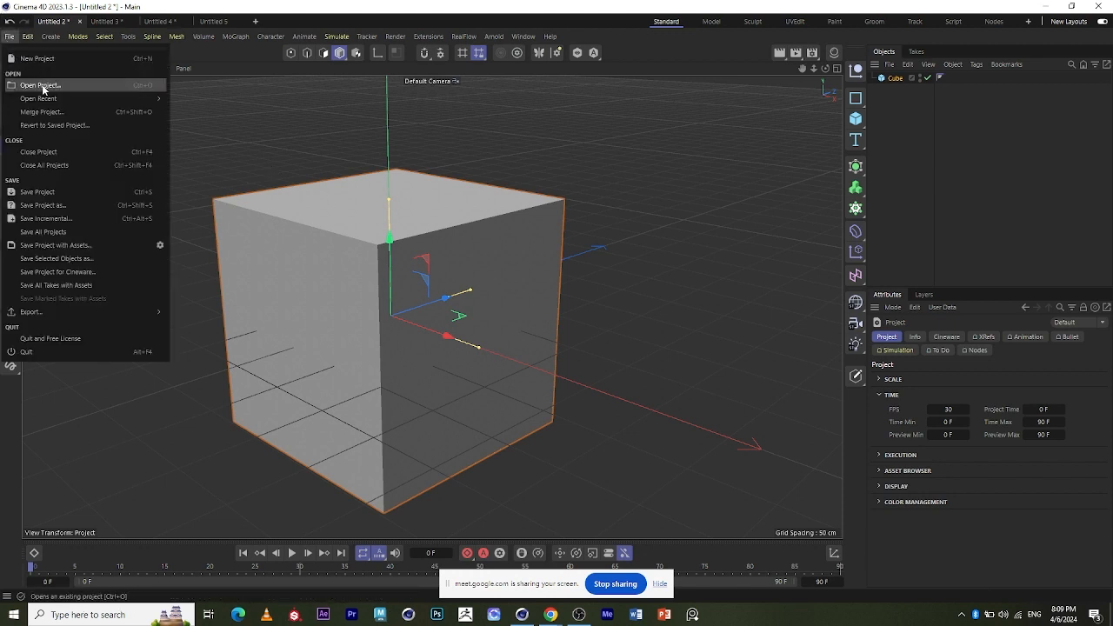
{"action": "left_click", "coordinate": [83, 191]}
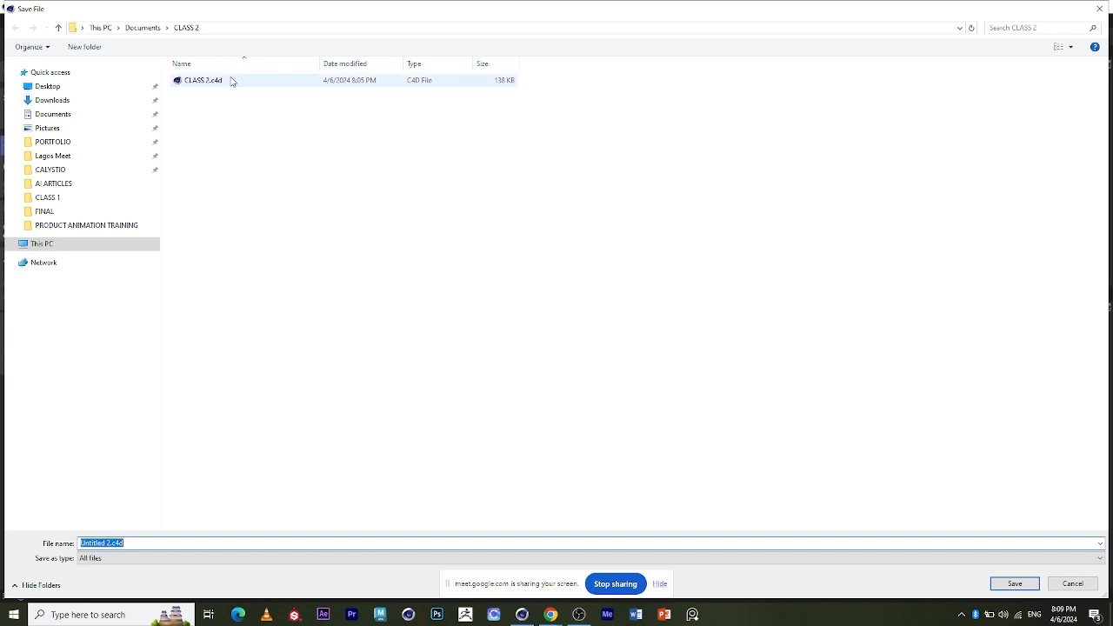
{"action": "left_click", "coordinate": [232, 82]}
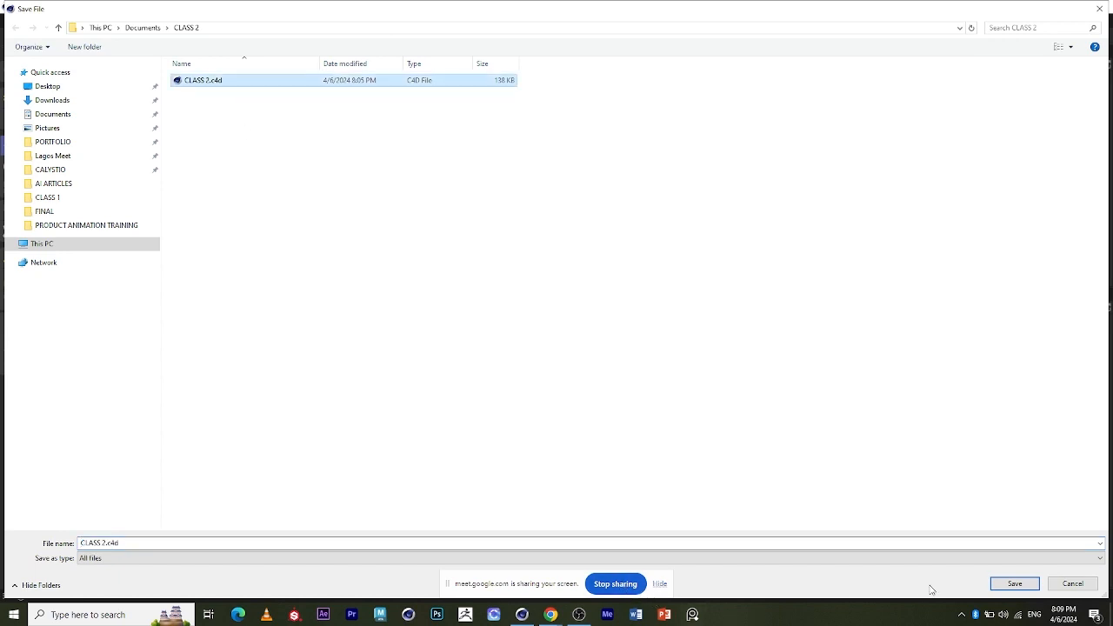
{"action": "left_click", "coordinate": [1015, 583]}
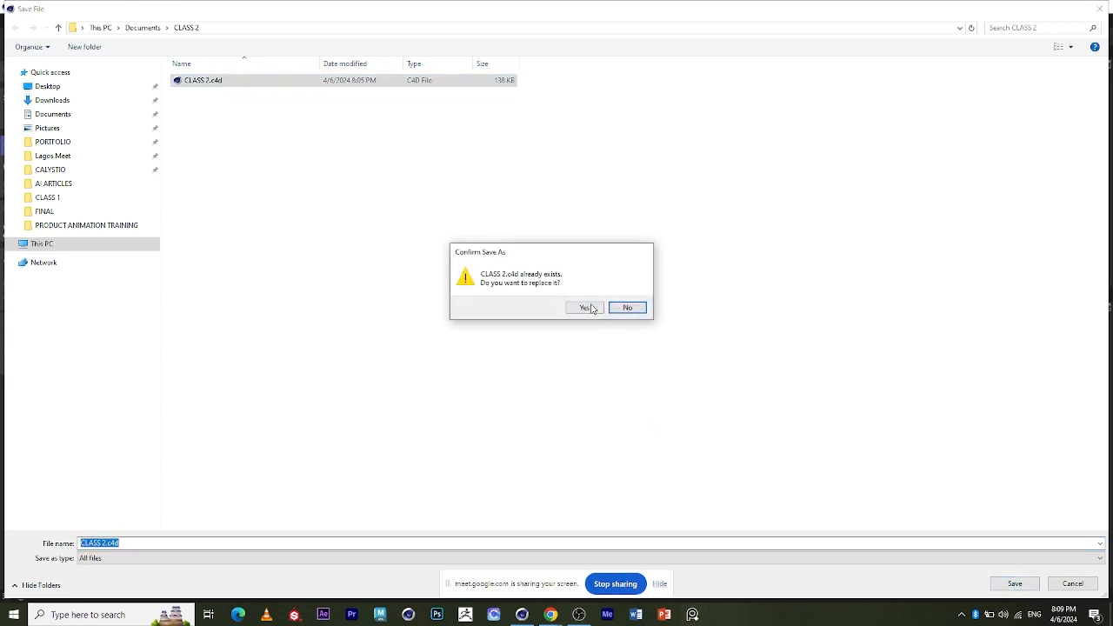
{"action": "left_click", "coordinate": [587, 308]}
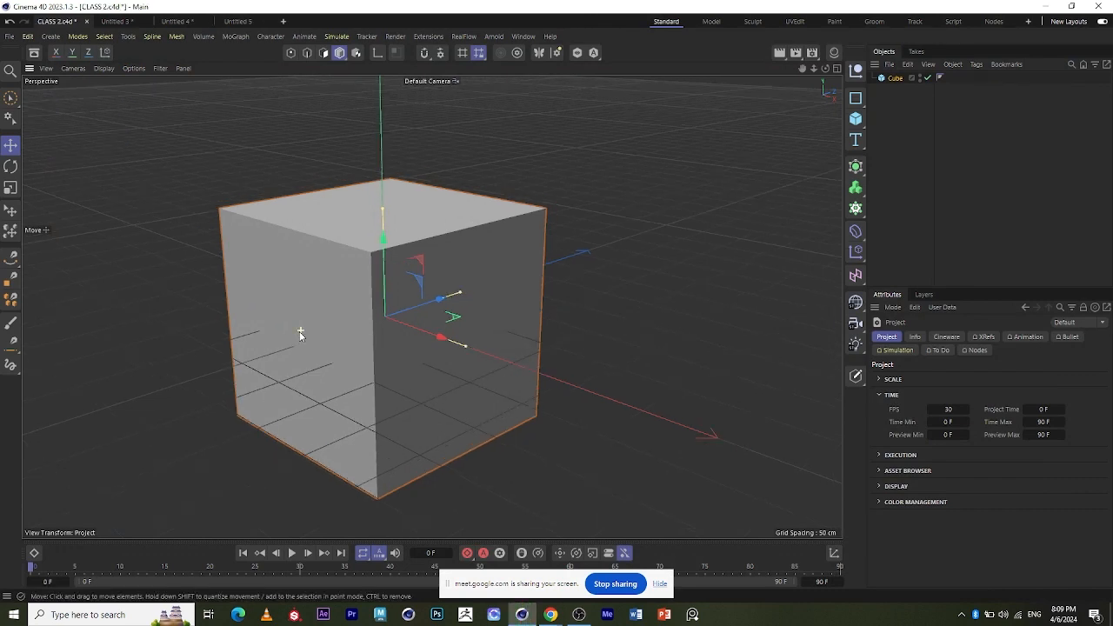
Save the cube project incrementally two times to produce two further numbered versions of CLASS 2.c4d.
{"action": "left_click", "coordinate": [9, 37]}
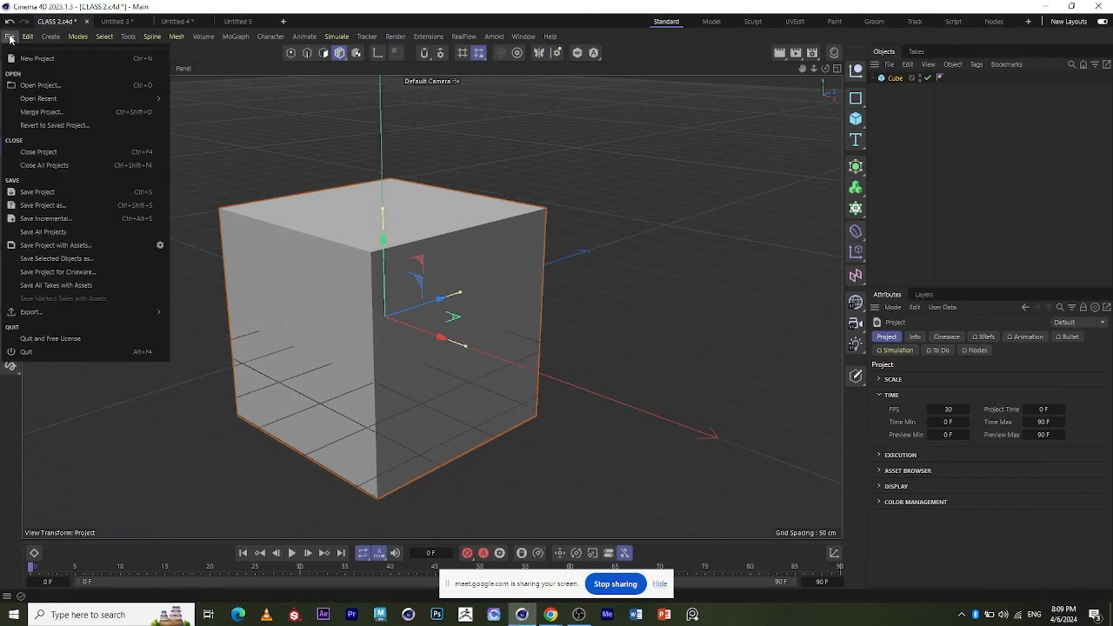
{"action": "left_click", "coordinate": [75, 218]}
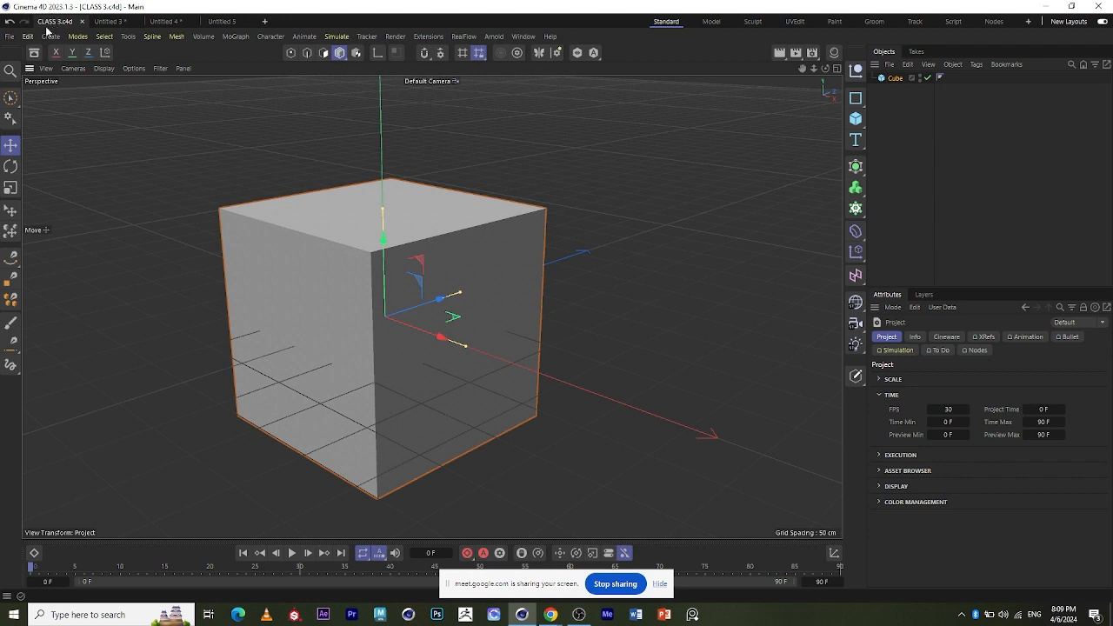
{"action": "left_click", "coordinate": [9, 37]}
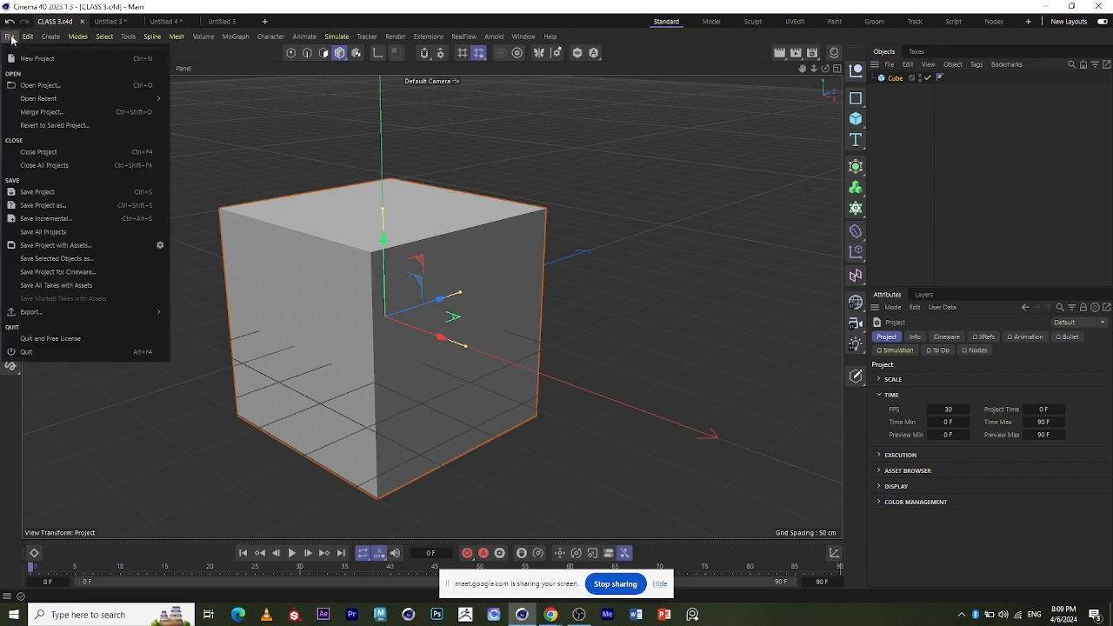
{"action": "left_click", "coordinate": [53, 219]}
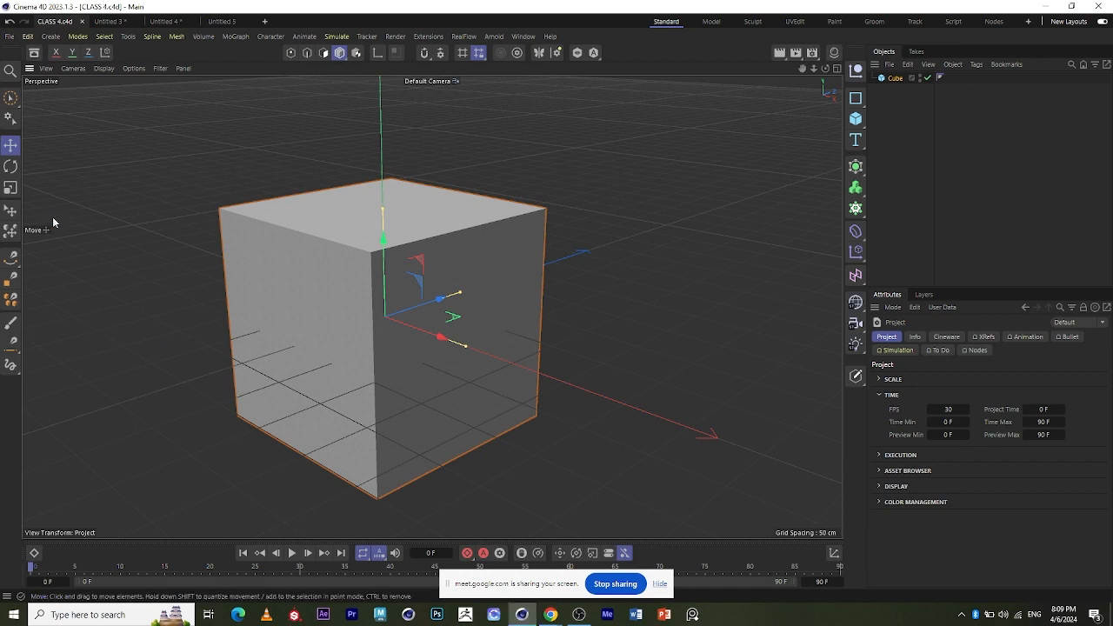
Check the CLASS 2 folder for the incrementally saved project files without opening any of them.
{"action": "left_click", "coordinate": [10, 36]}
{"action": "left_click", "coordinate": [40, 86]}
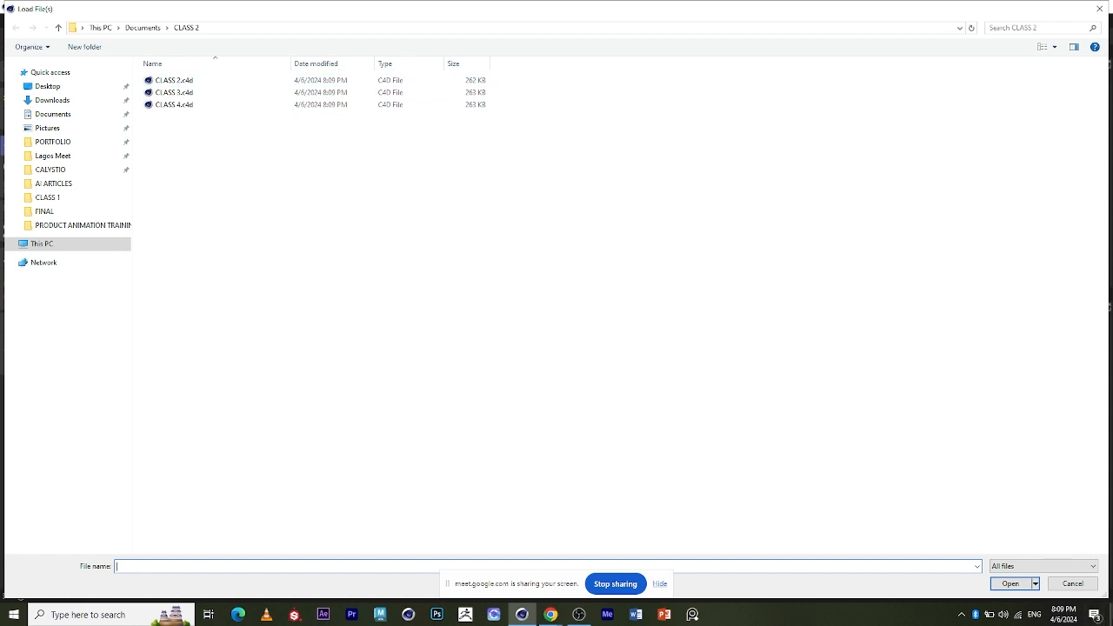
{"action": "left_click", "coordinate": [1083, 585]}
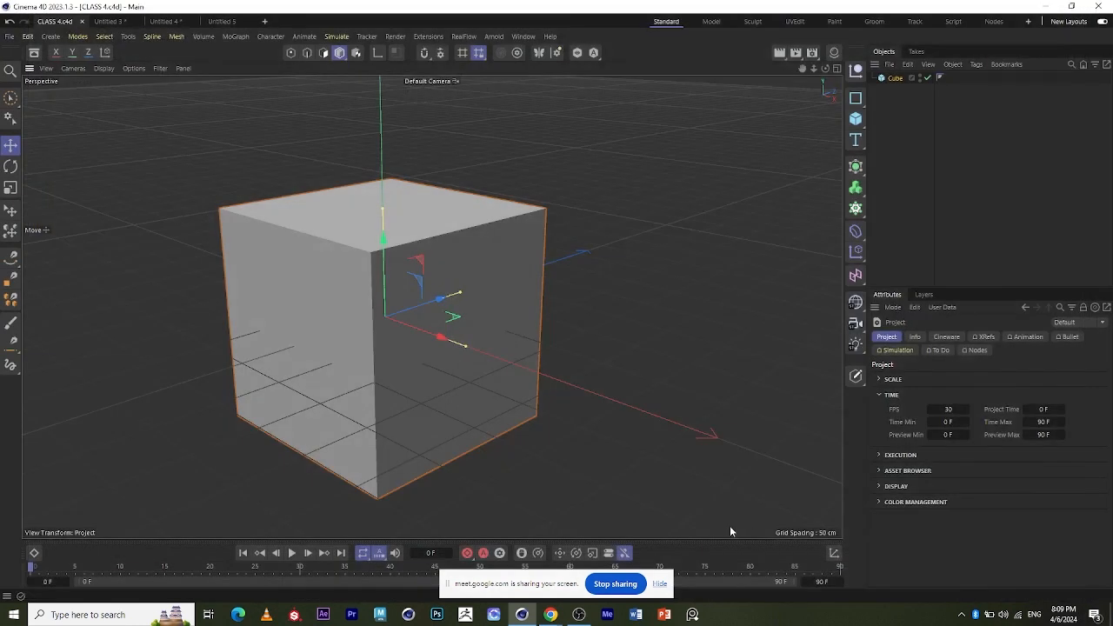
{"action": "left_click_drag", "start_coordinate": [551, 241], "coordinate": [362, 243], "text": "alt"}
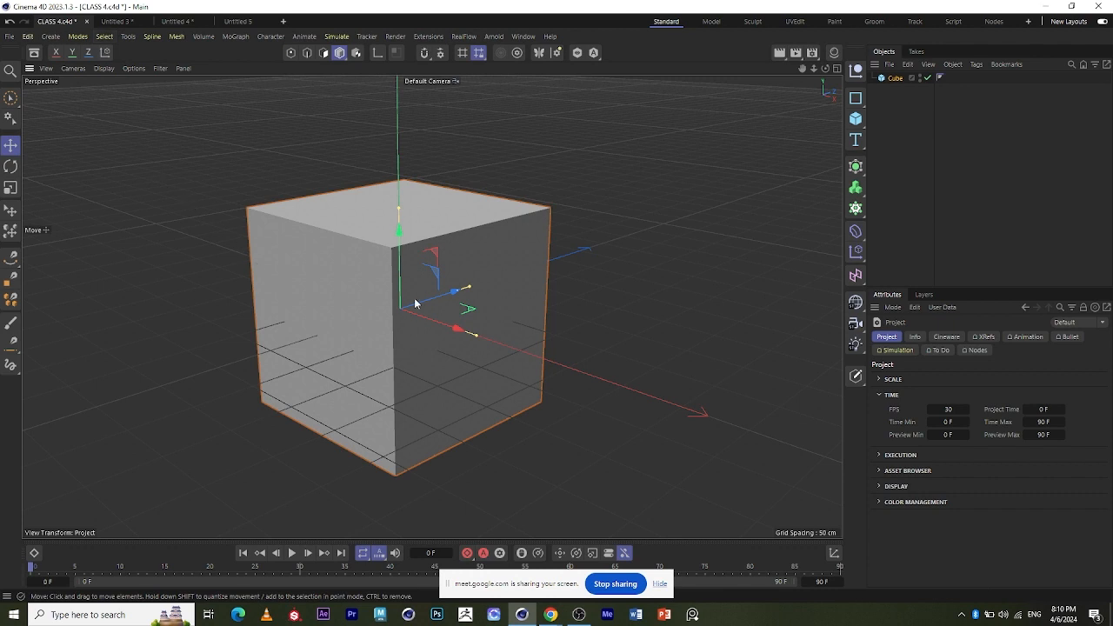
{"action": "left_click", "coordinate": [27, 37]}
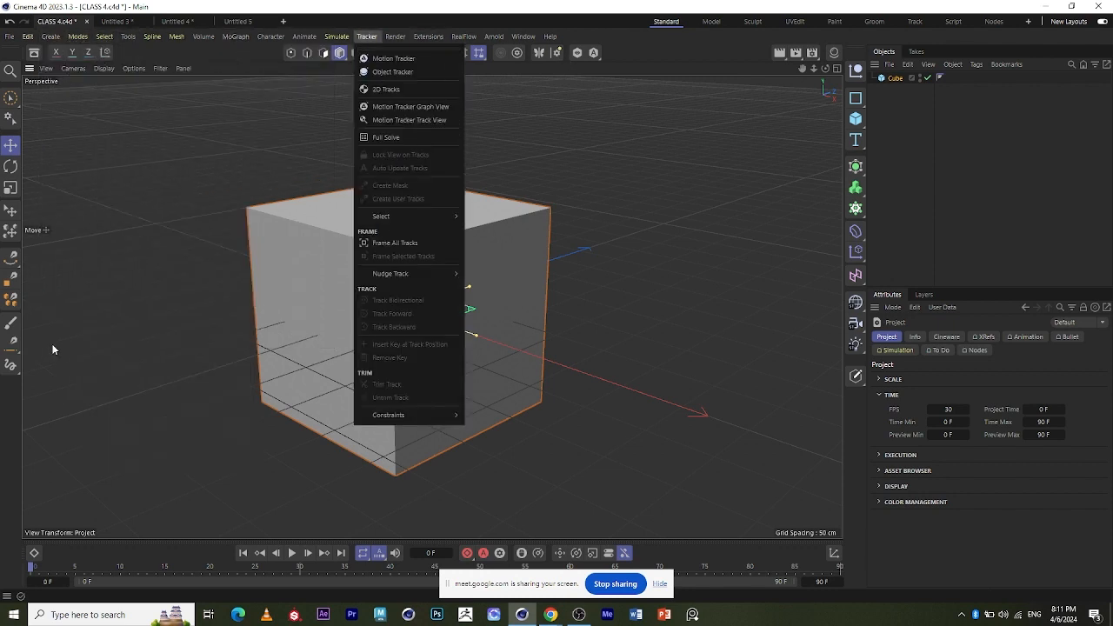
{"action": "left_click", "coordinate": [37, 120]}
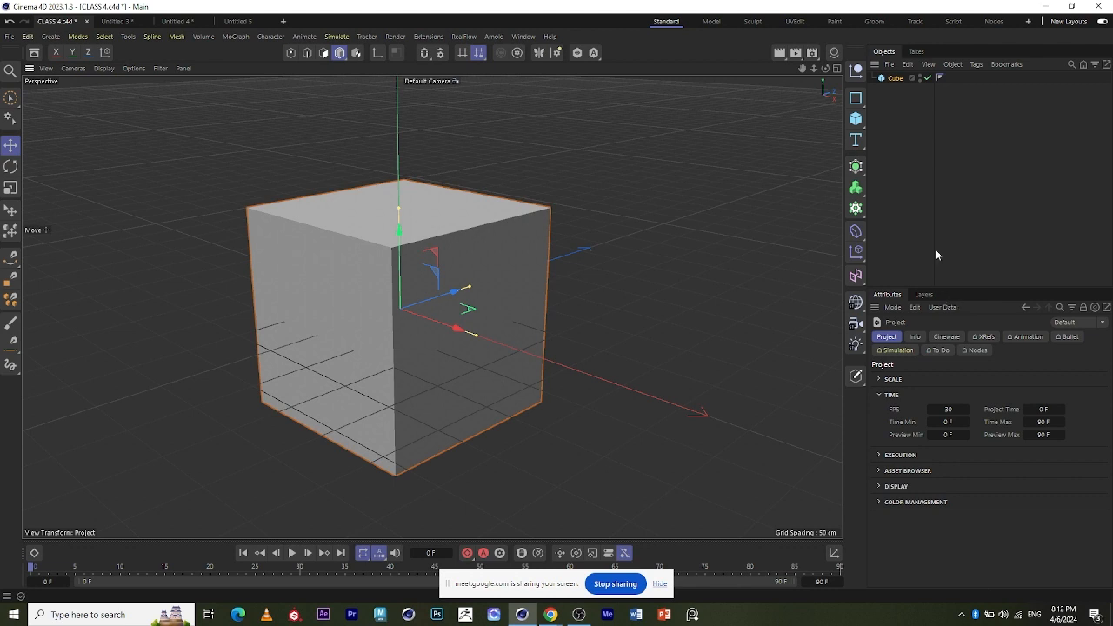
{"action": "scroll", "coordinate": [441, 288], "scroll_direction": "down", "scroll_amount": 4}
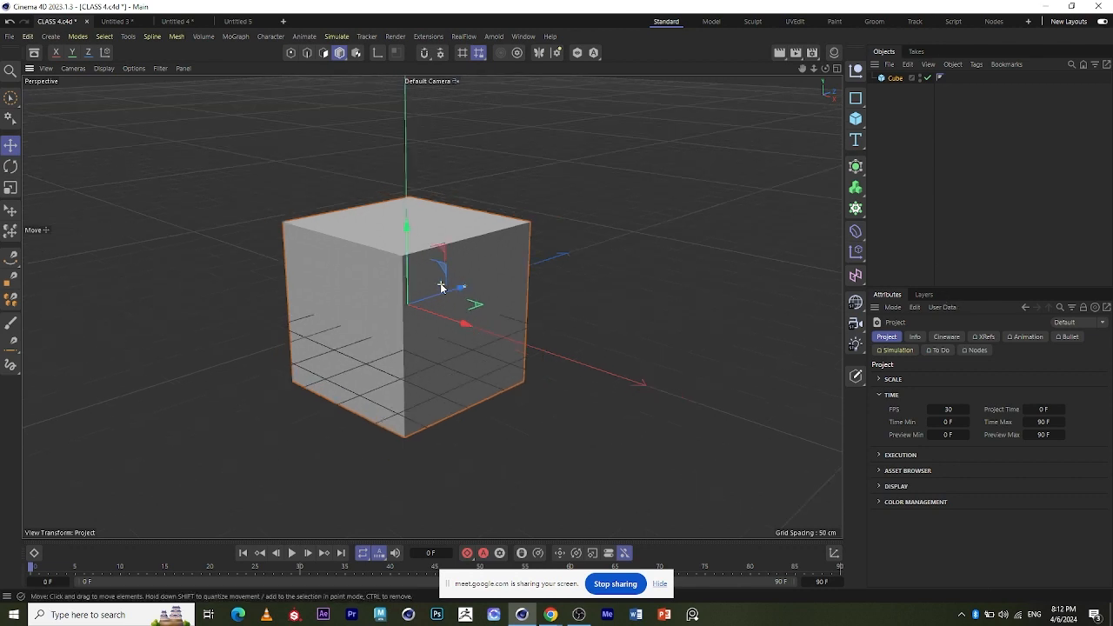
Move the cube away from the origin along its X axis and undo the move.
{"action": "scroll", "coordinate": [478, 347], "scroll_direction": "up", "scroll_amount": 2}
{"action": "scroll", "coordinate": [420, 286], "scroll_direction": "up", "scroll_amount": 2}
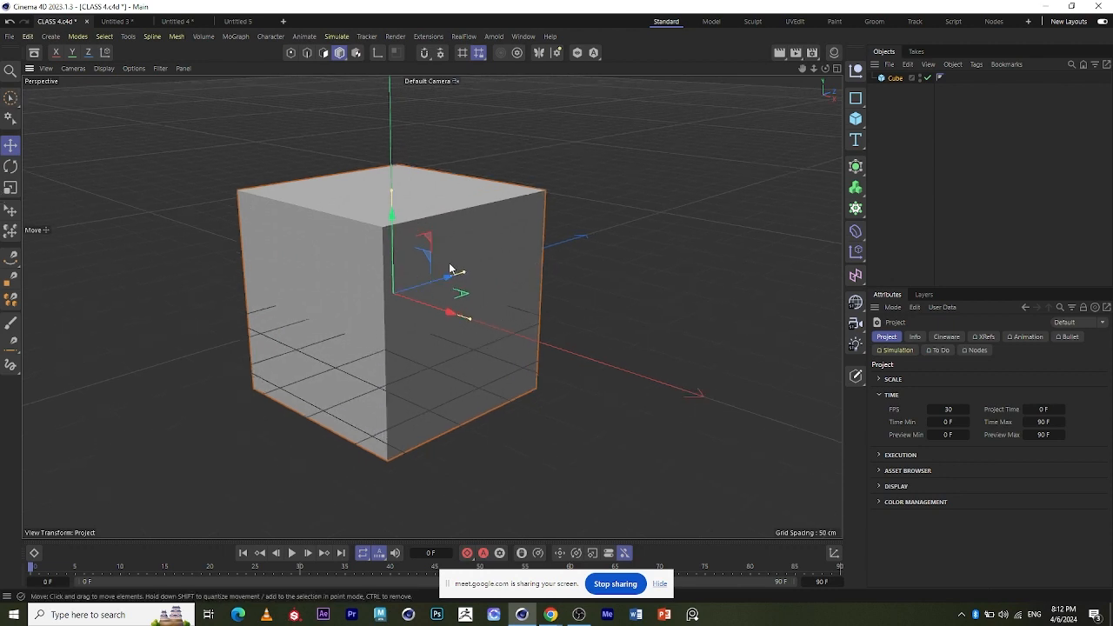
{"action": "scroll", "coordinate": [291, 254], "scroll_direction": "down", "scroll_amount": 3}
{"action": "scroll", "coordinate": [373, 280], "scroll_direction": "up", "scroll_amount": 1}
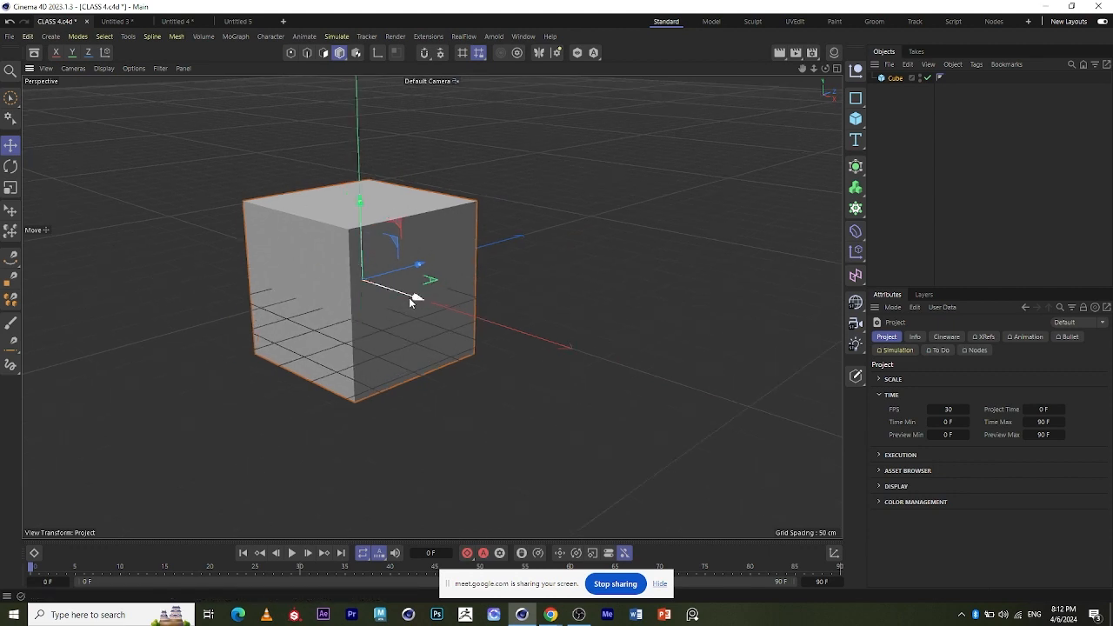
{"action": "left_click_drag", "start_coordinate": [414, 296], "coordinate": [609, 432]}
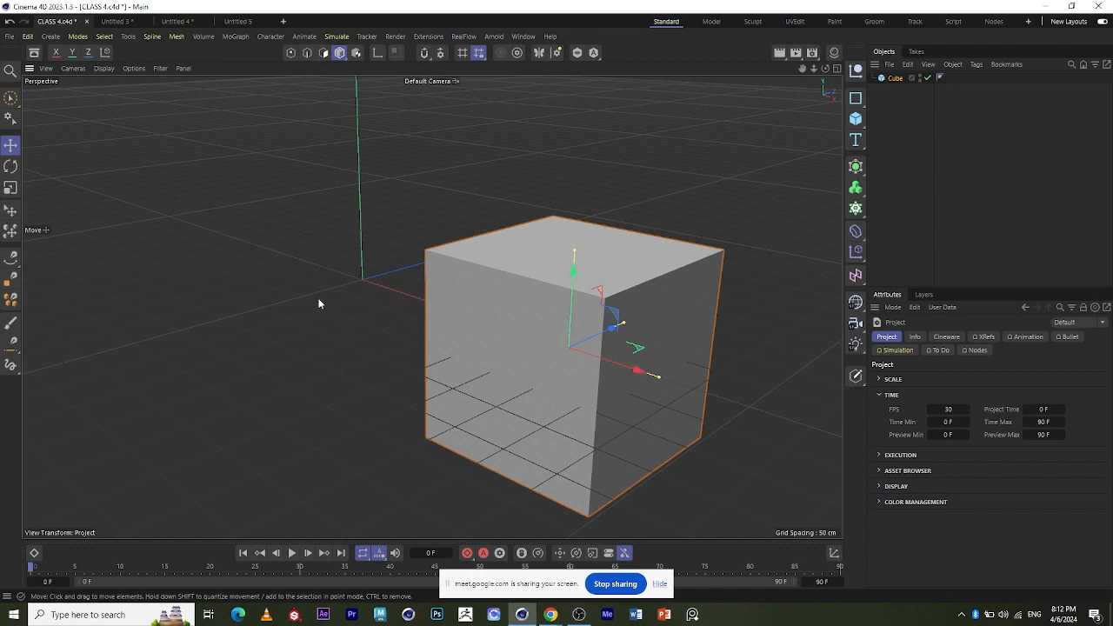
{"action": "scroll", "coordinate": [522, 336], "scroll_direction": "down", "scroll_amount": 2}
{"action": "scroll", "coordinate": [616, 372], "scroll_direction": "up", "scroll_amount": 3}
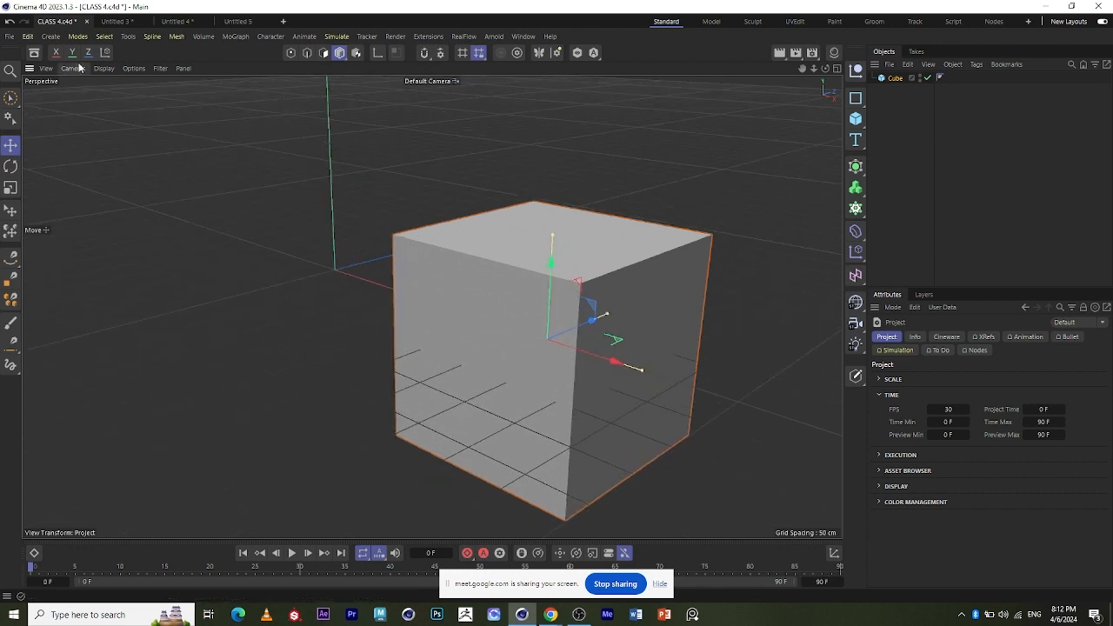
{"action": "left_click", "coordinate": [15, 23]}
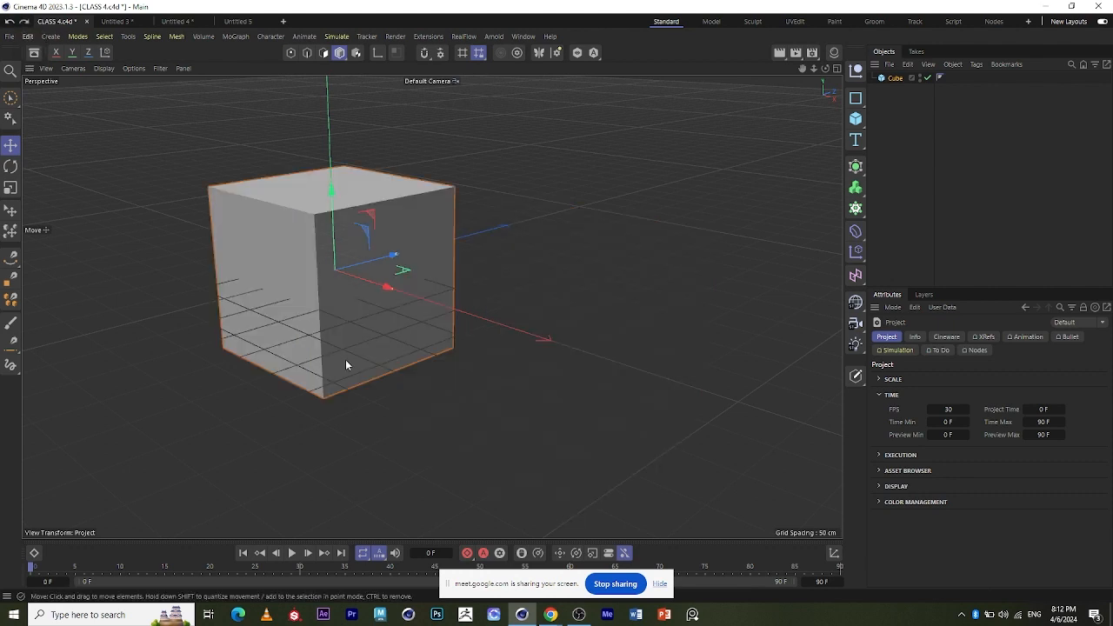
Shift the cube along the X axis two more times, undoing each shift.
{"action": "mouse_move", "coordinate": [379, 286]}
{"action": "left_mouse_down"}
{"action": "mouse_move", "coordinate": [534, 376]}
{"action": "mouse_move", "coordinate": [574, 385]}
{"action": "left_mouse_up"}
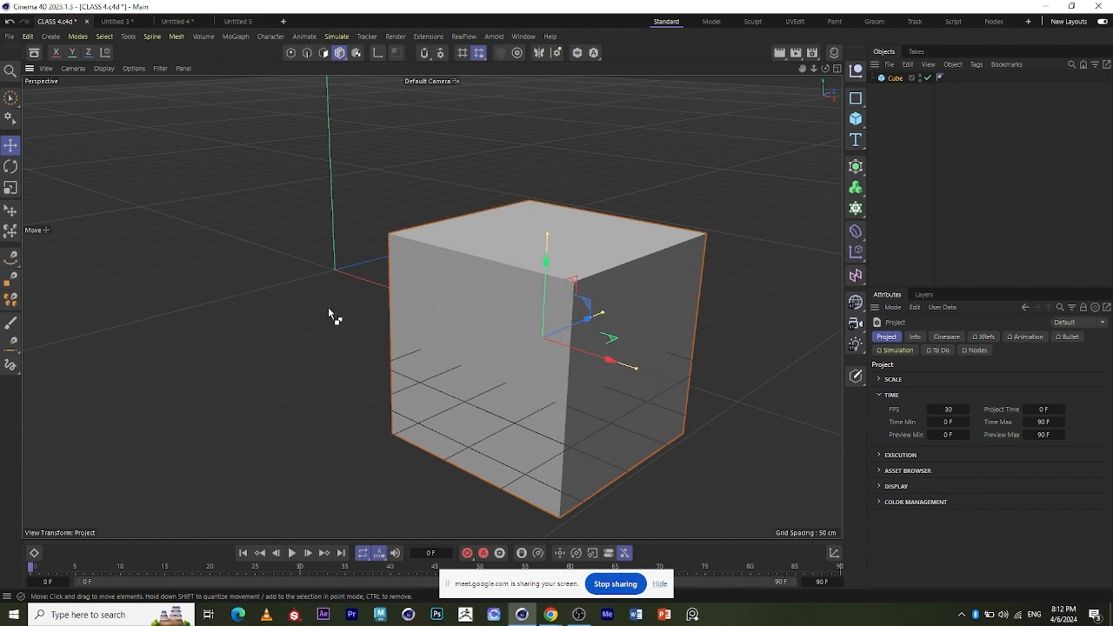
{"action": "key", "text": "ctrl+z"}
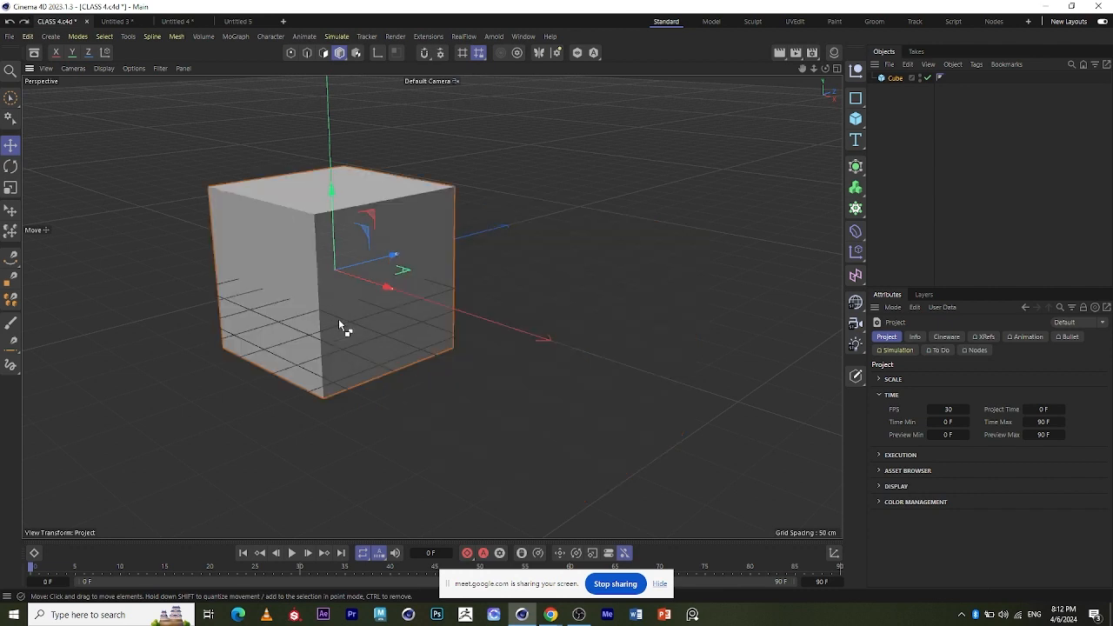
{"action": "left_click_drag", "start_coordinate": [373, 293], "coordinate": [560, 358]}
{"action": "left_click", "coordinate": [29, 37]}
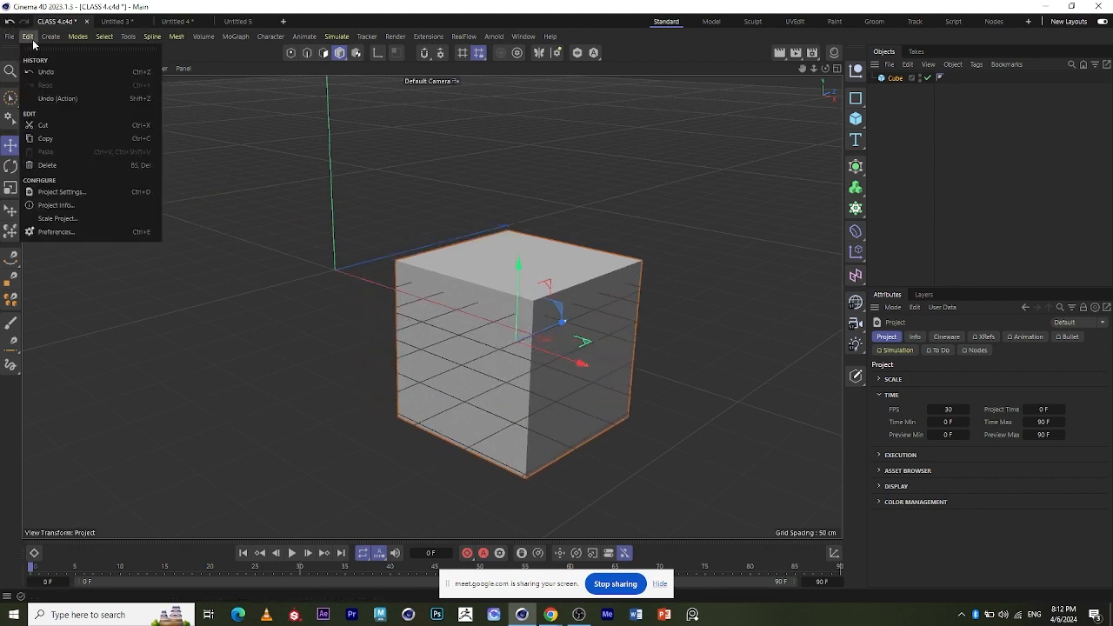
{"action": "left_click", "coordinate": [51, 73]}
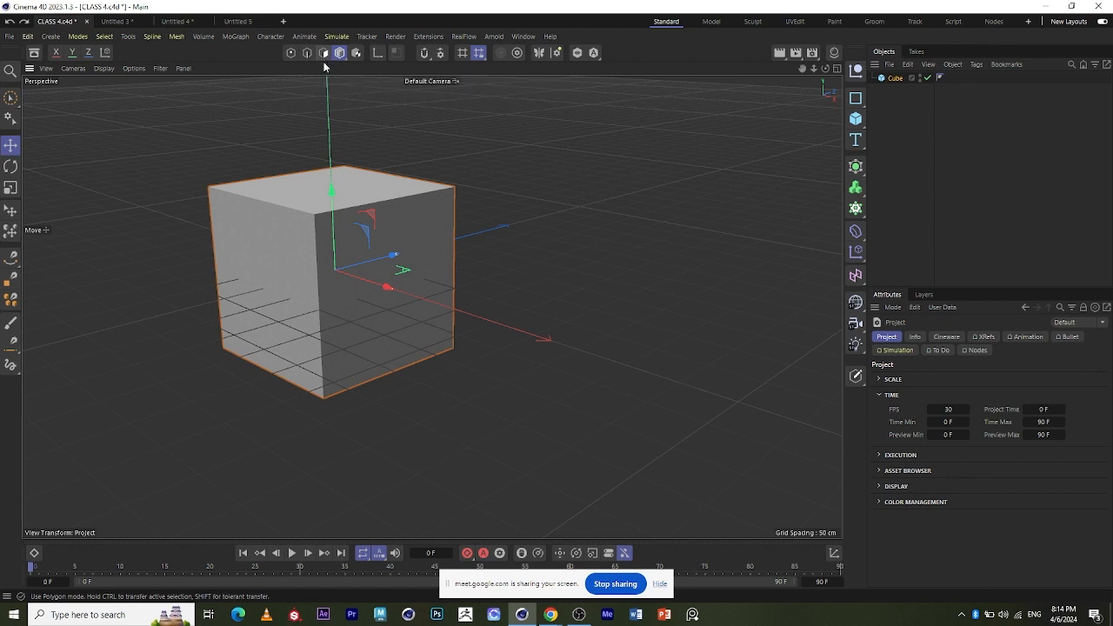
Delete the cube from the scene.
{"action": "scroll", "coordinate": [295, 219], "scroll_direction": "down", "scroll_amount": 3}
{"action": "scroll", "coordinate": [290, 224], "scroll_direction": "up", "scroll_amount": 2}
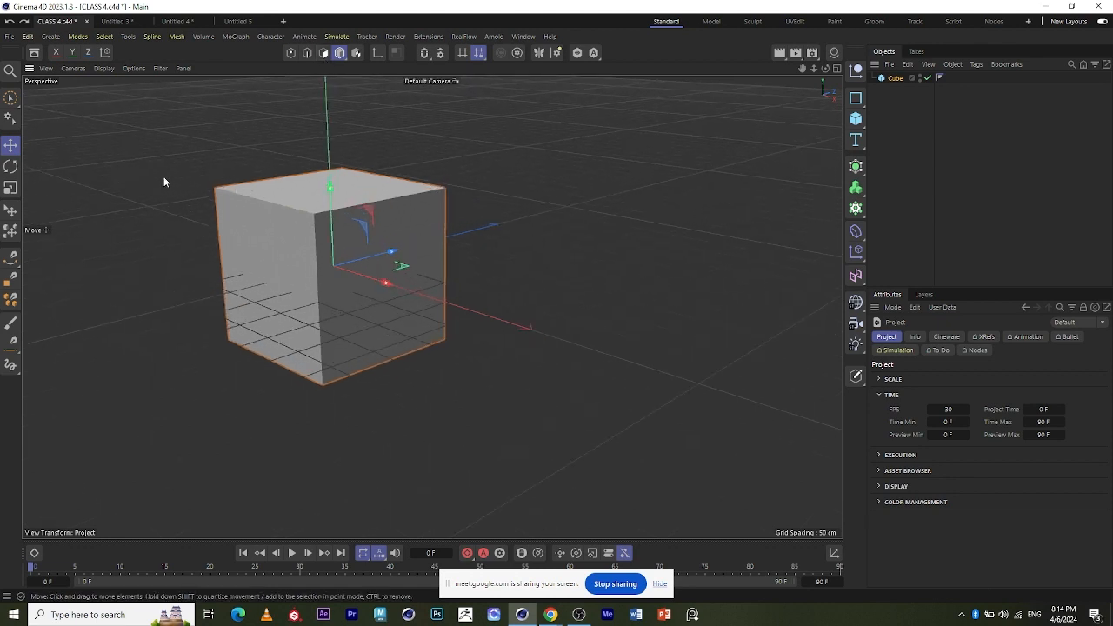
{"action": "scroll", "coordinate": [163, 184], "scroll_direction": "up", "scroll_amount": 3}
{"action": "scroll", "coordinate": [322, 303], "scroll_direction": "down", "scroll_amount": 3}
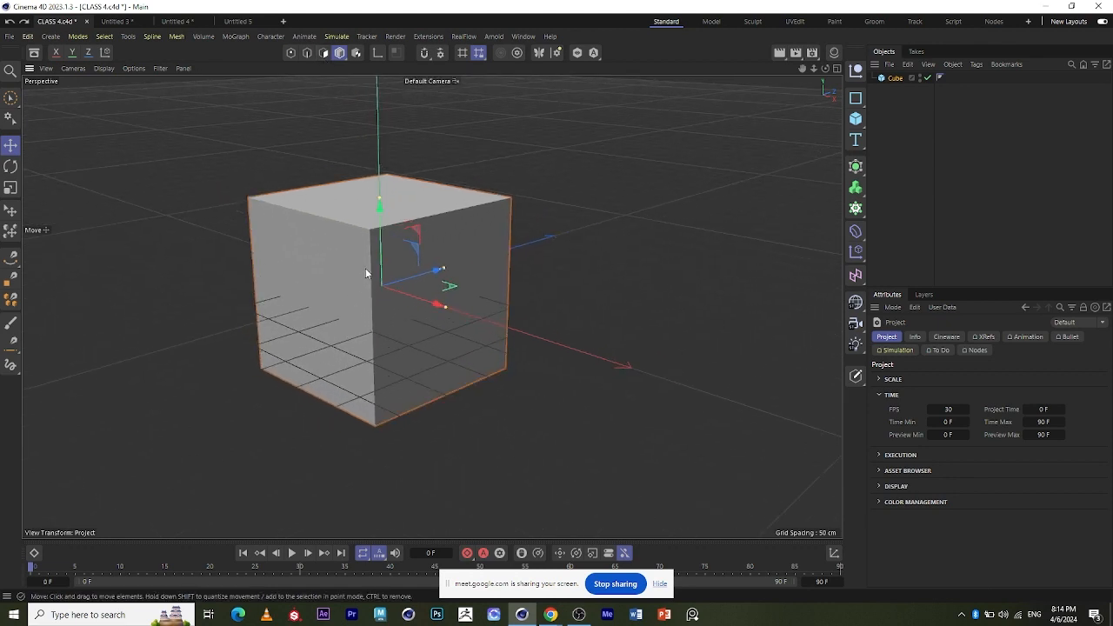
{"action": "key", "text": "Delete"}
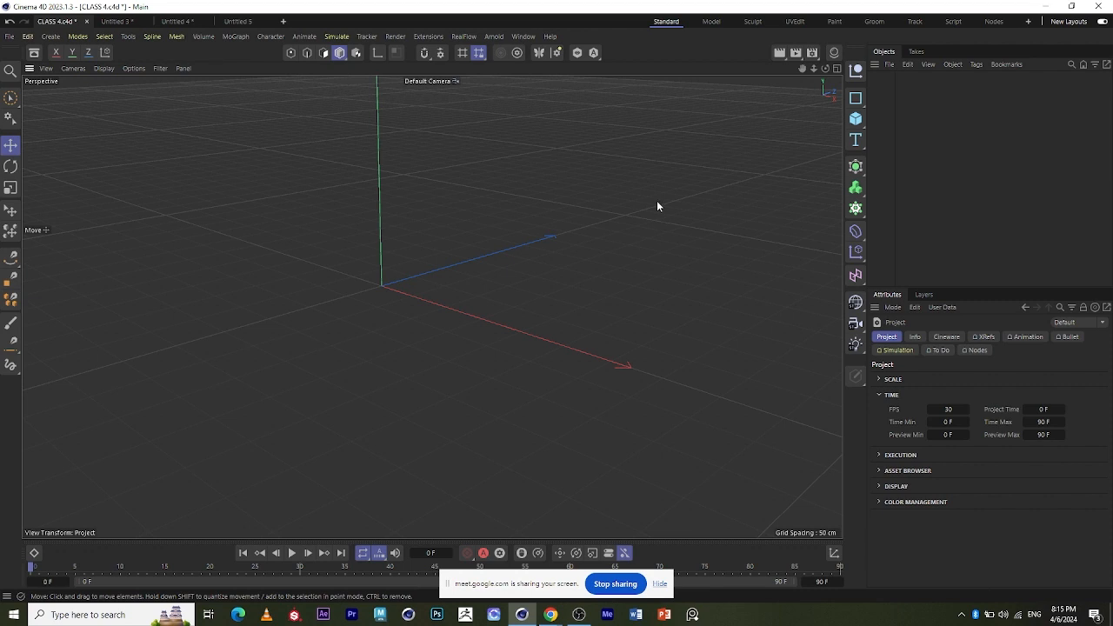
Add a default cube primitive and delete it again, two times in a row.
{"action": "left_click", "coordinate": [856, 119]}
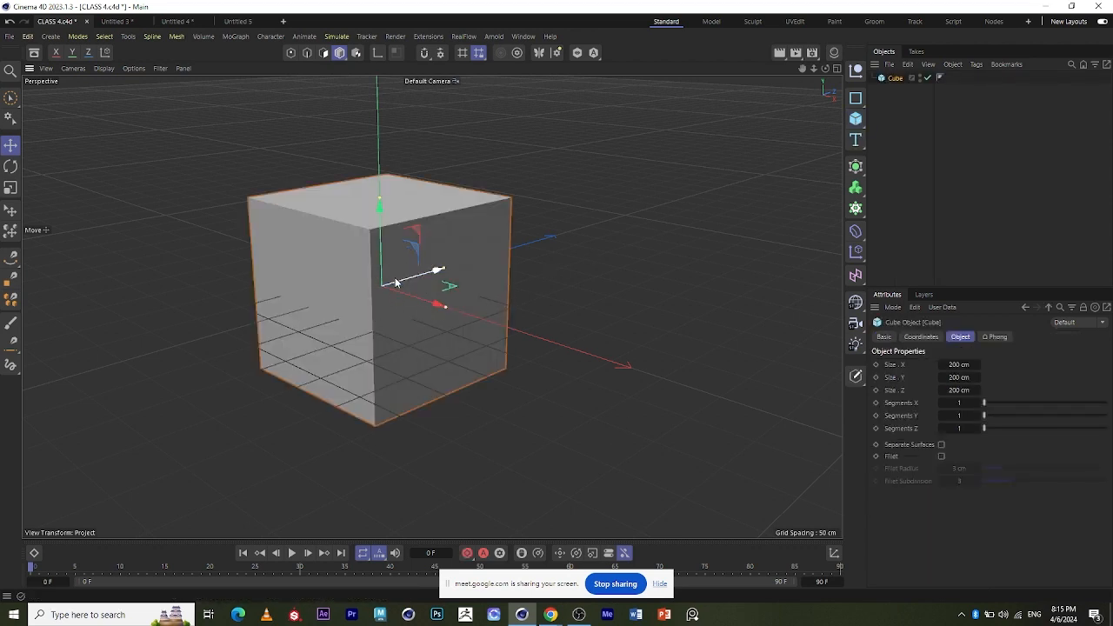
{"action": "key", "text": "Delete"}
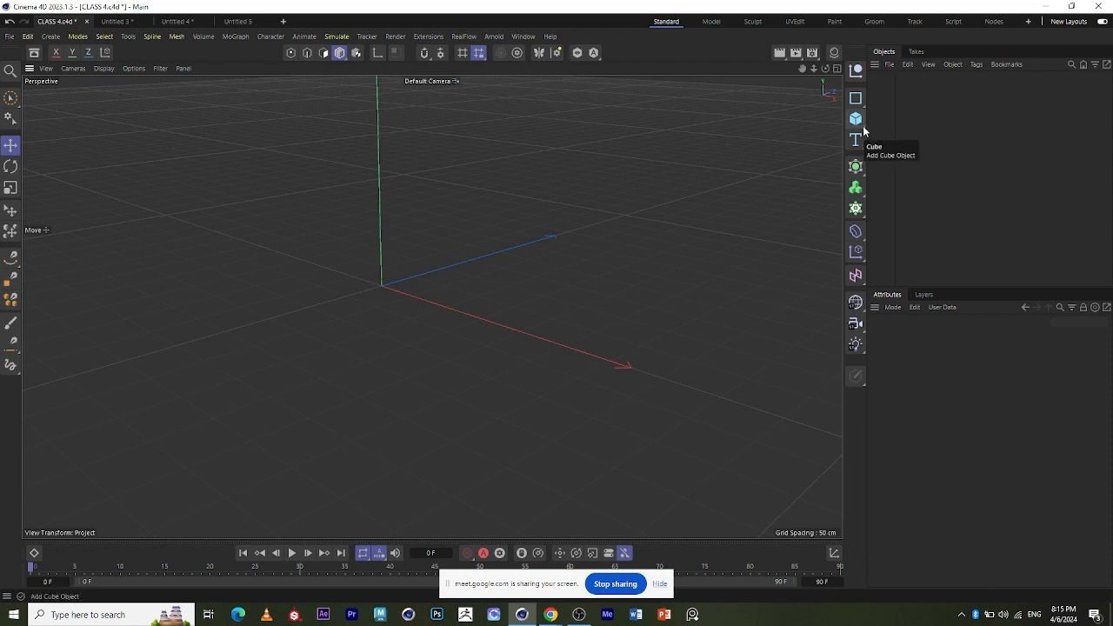
{"action": "left_click", "coordinate": [863, 128]}
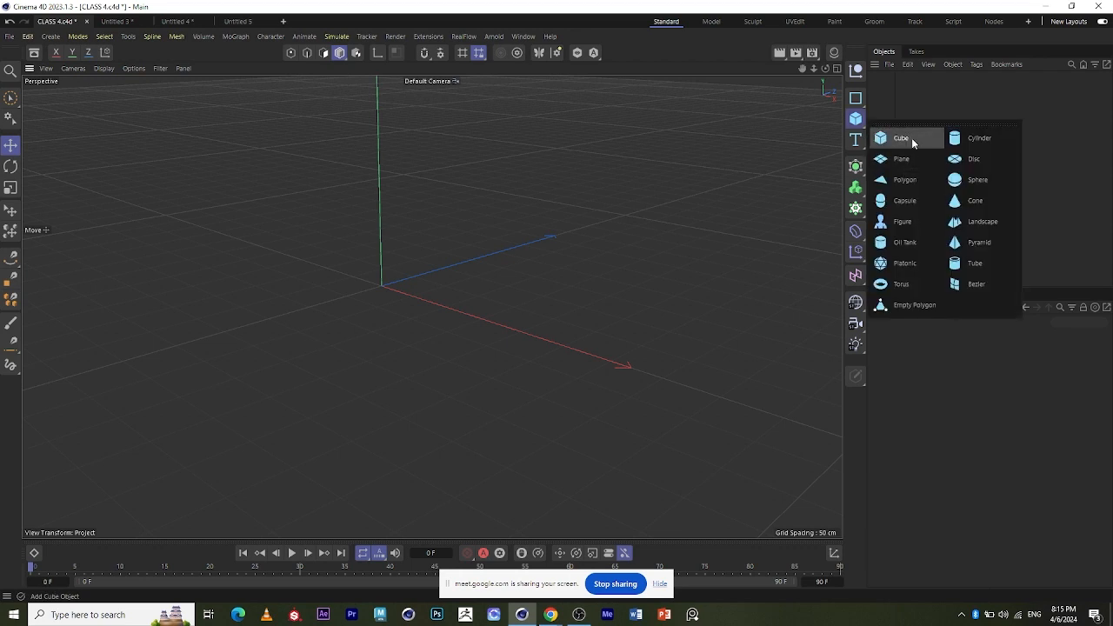
{"action": "left_click", "coordinate": [900, 138]}
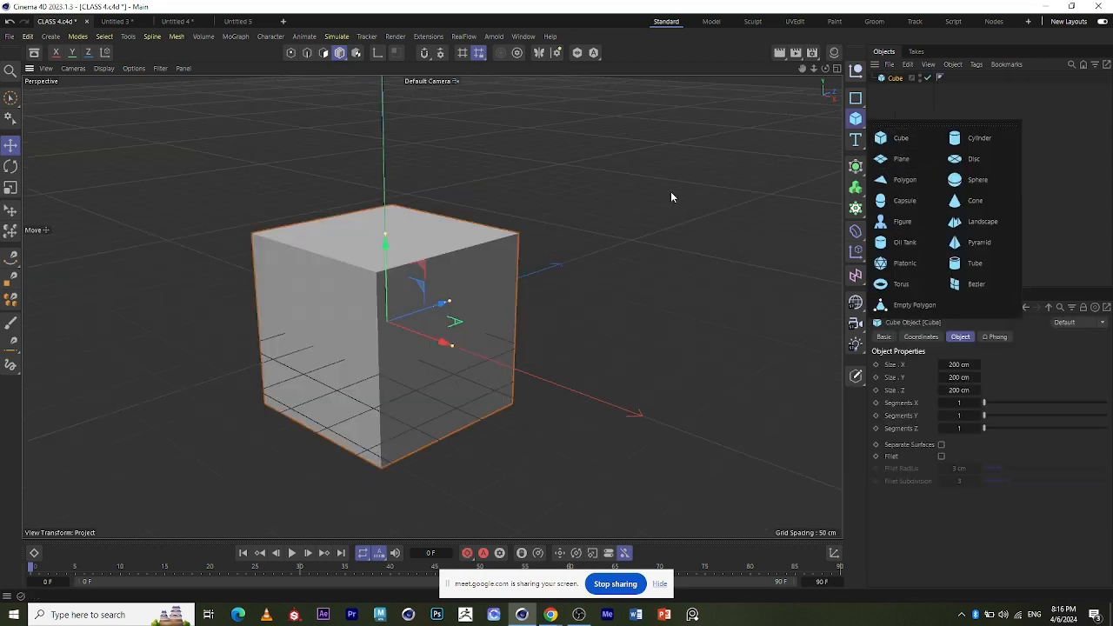
{"action": "left_click", "coordinate": [18, 106]}
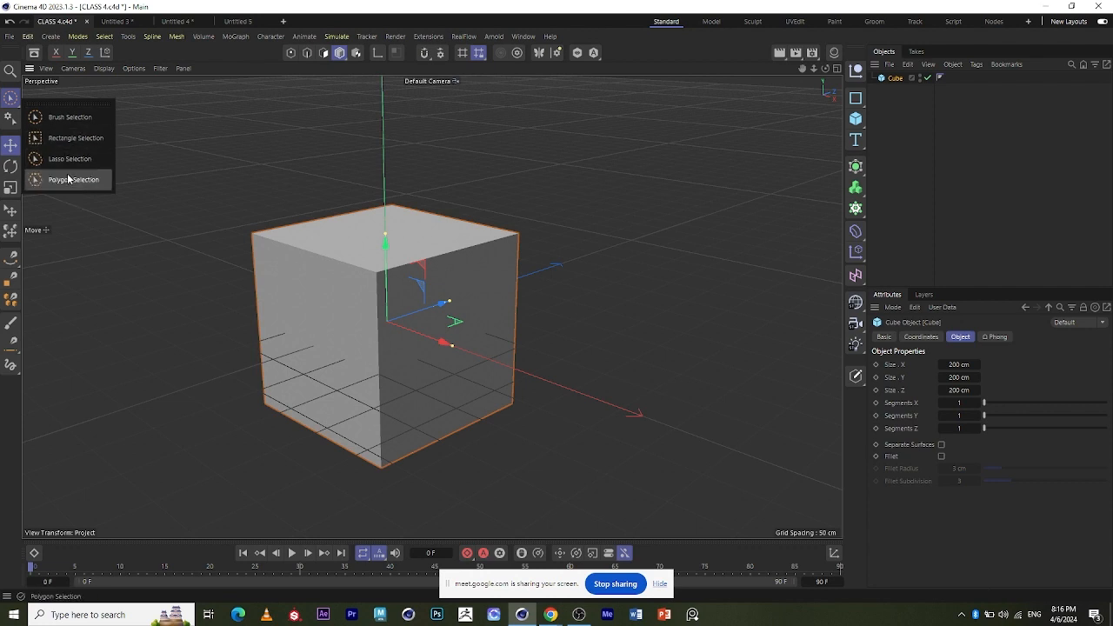
{"action": "left_click", "coordinate": [353, 133]}
{"action": "scroll", "coordinate": [768, 233], "scroll_direction": "down", "scroll_amount": 1}
{"action": "scroll", "coordinate": [400, 374], "scroll_direction": "up", "scroll_amount": 2}
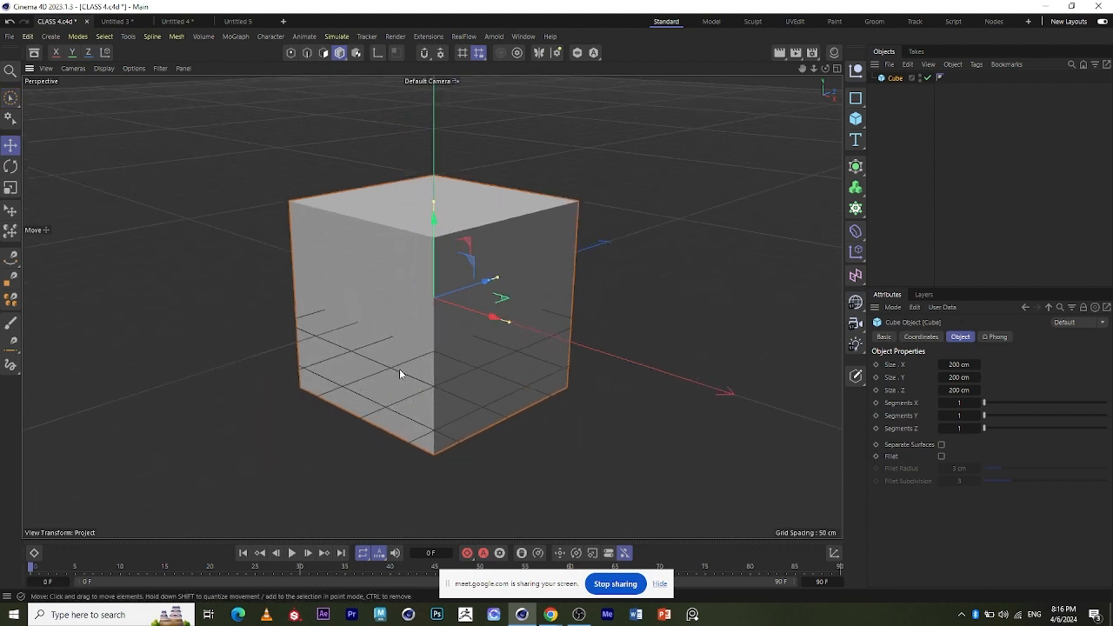
{"action": "key", "text": "Delete"}
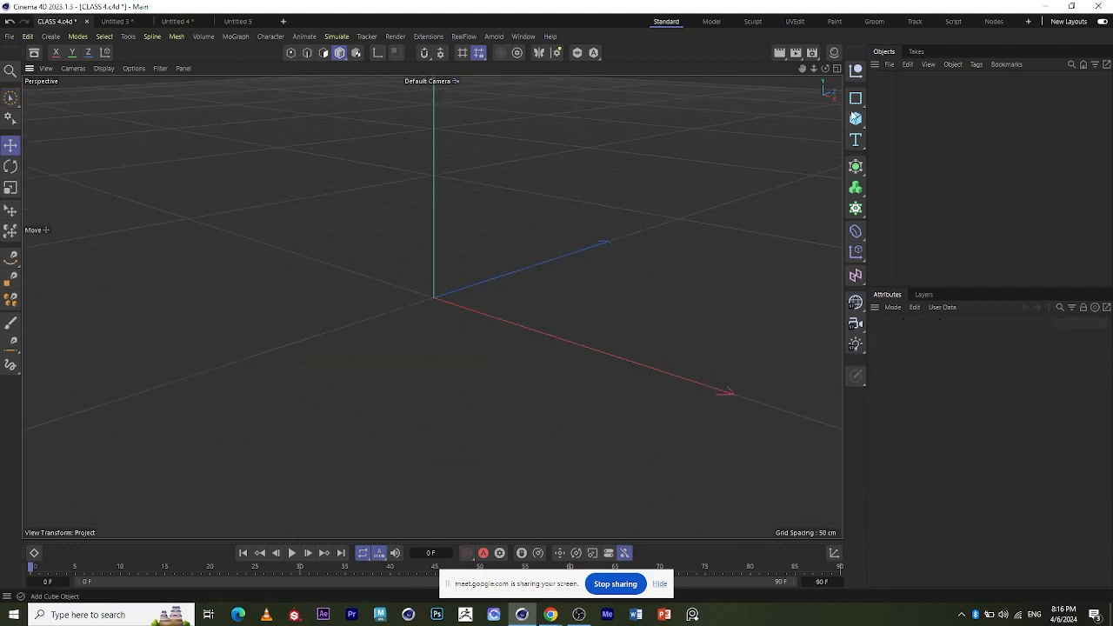
Create a cube mesh primitive in the empty scene at its default size.
{"action": "left_click", "coordinate": [862, 129]}
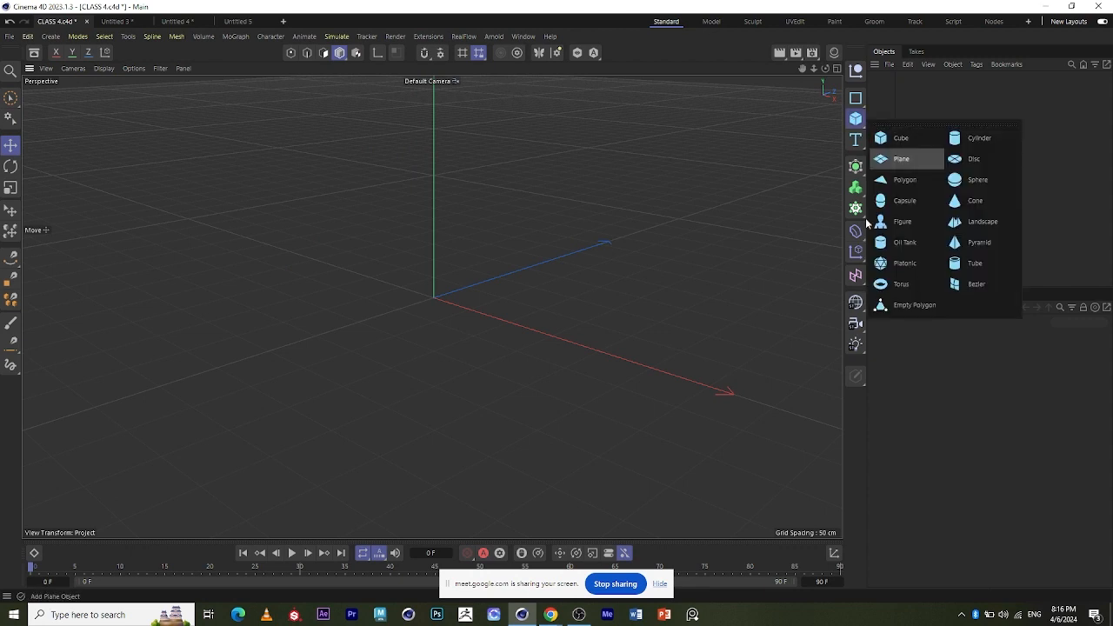
{"action": "left_click", "coordinate": [633, 296]}
{"action": "scroll", "coordinate": [455, 238], "scroll_direction": "up", "scroll_amount": 3}
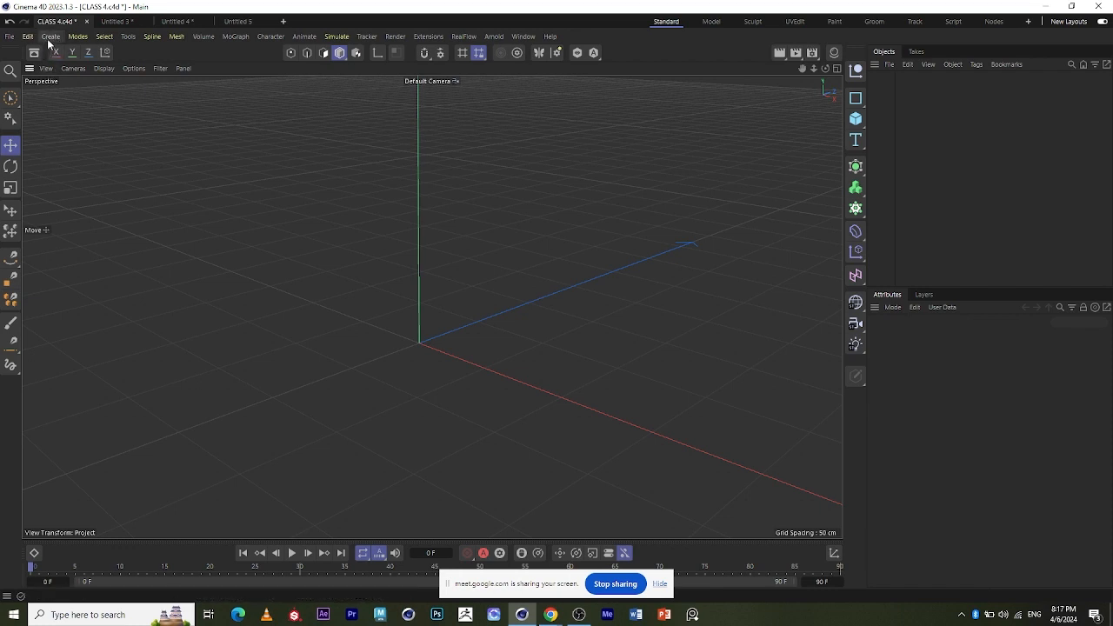
{"action": "left_click", "coordinate": [50, 38]}
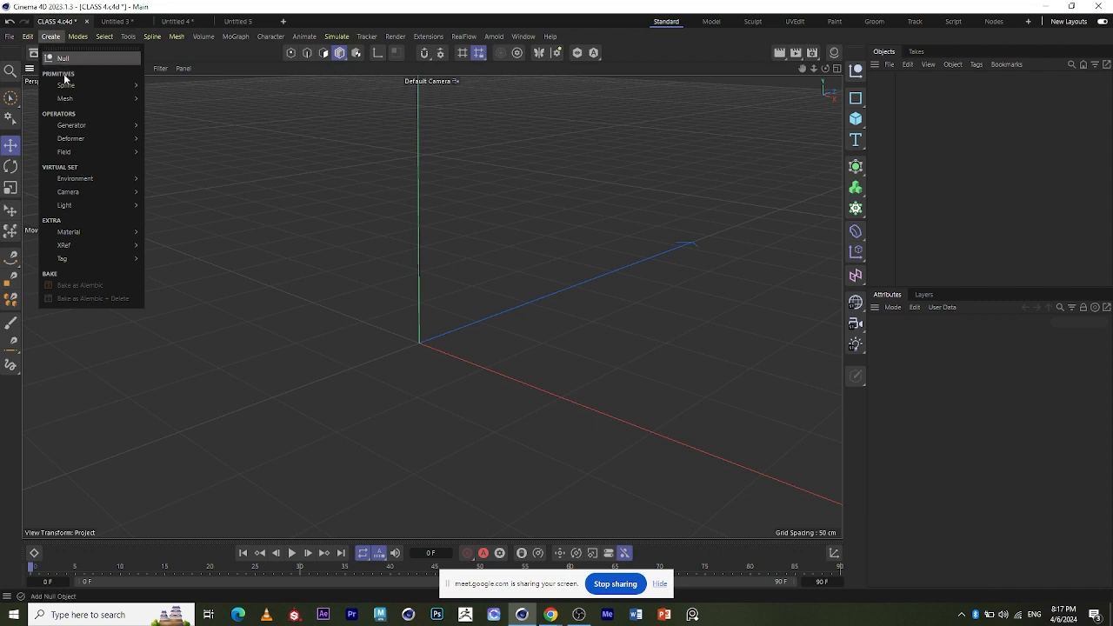
{"action": "mouse_move", "coordinate": [71, 98]}
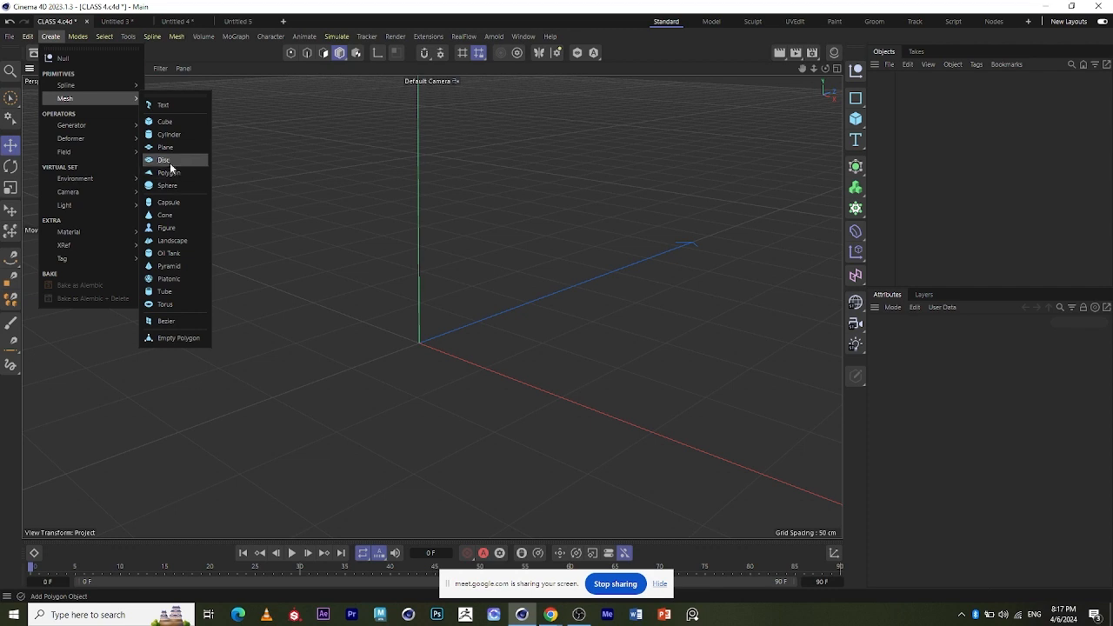
{"action": "left_click", "coordinate": [182, 127]}
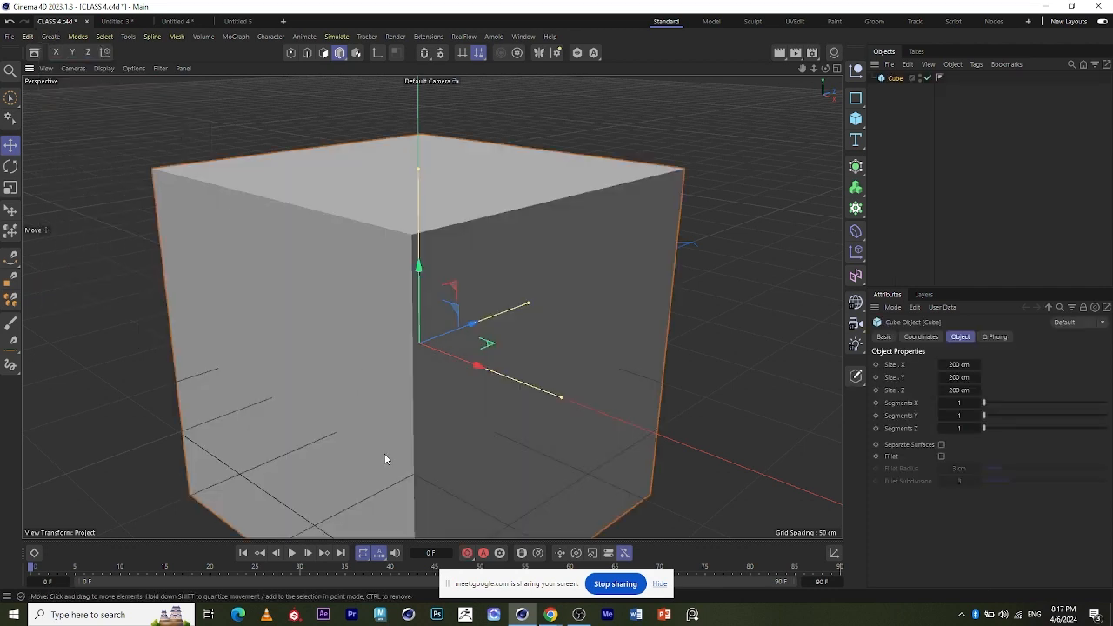
{"action": "scroll", "coordinate": [421, 252], "scroll_direction": "down", "scroll_amount": 5}
{"action": "scroll", "coordinate": [432, 326], "scroll_direction": "down", "scroll_amount": 2}
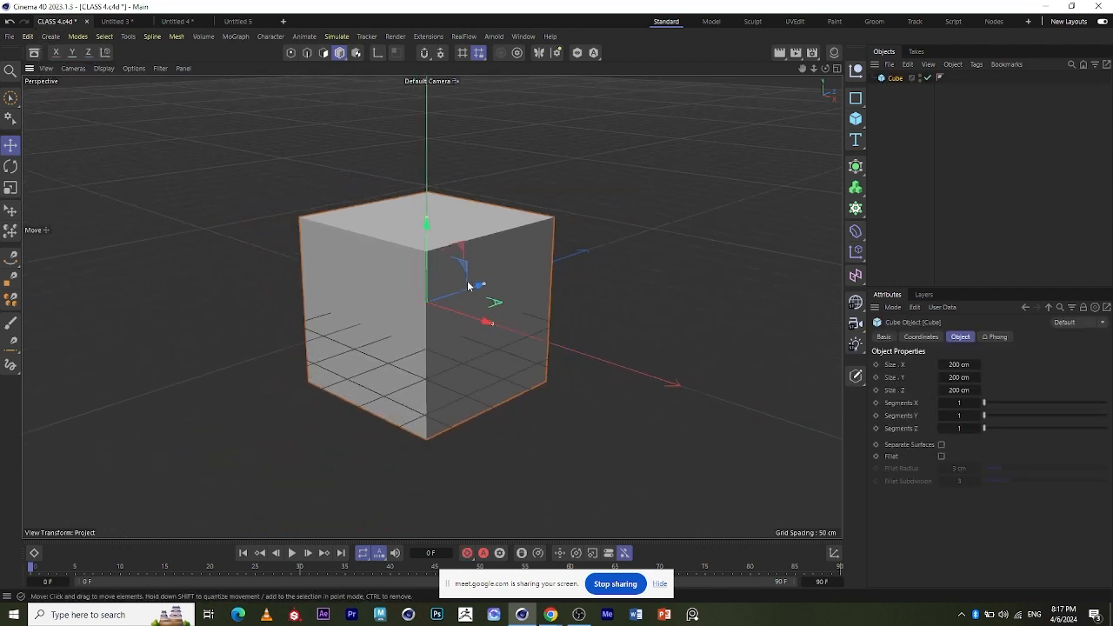
{"action": "left_click_drag", "start_coordinate": [427, 502], "coordinate": [430, 470], "text": "alt"}
{"action": "scroll", "coordinate": [431, 251], "scroll_direction": "up", "scroll_amount": 2}
{"action": "scroll", "coordinate": [417, 285], "scroll_direction": "down", "scroll_amount": 2}
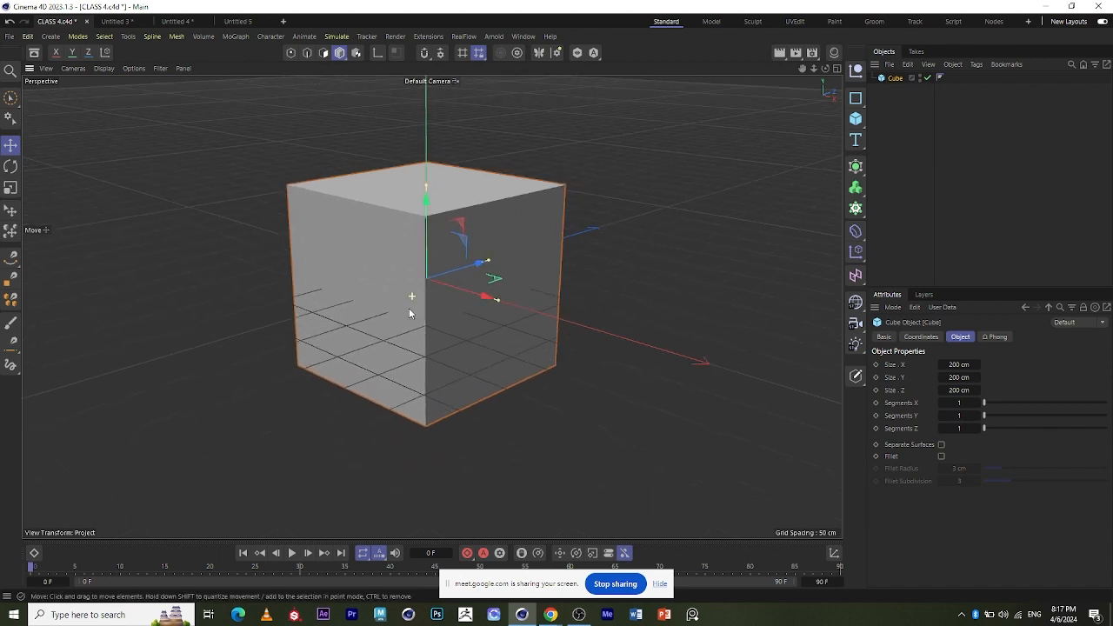
{"action": "scroll", "coordinate": [423, 261], "scroll_direction": "up", "scroll_amount": 2}
{"action": "scroll", "coordinate": [437, 227], "scroll_direction": "down", "scroll_amount": 2}
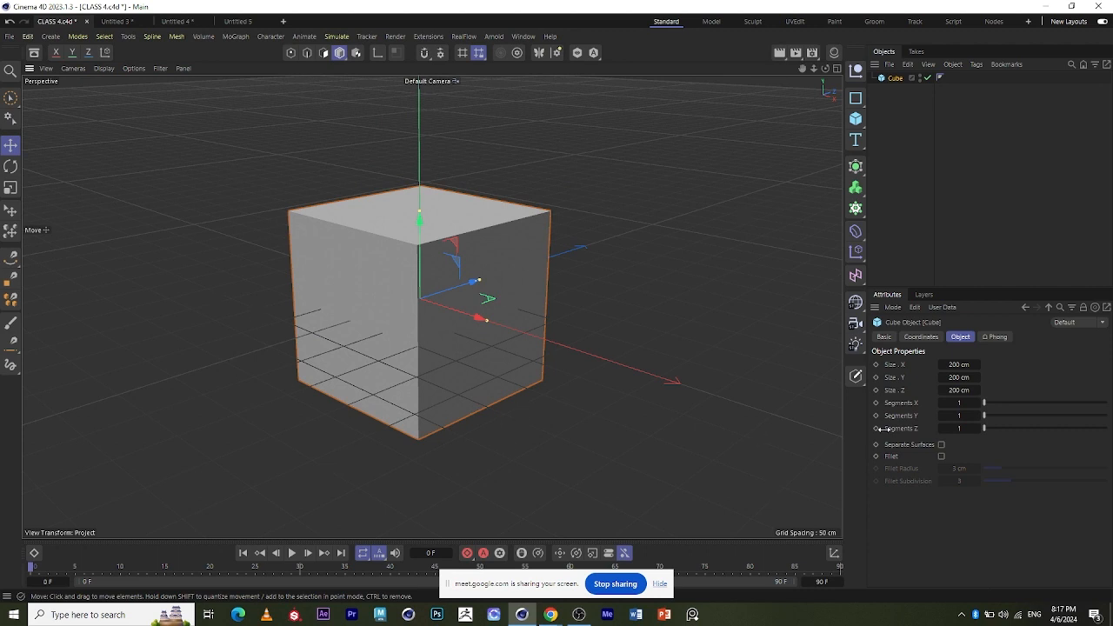
{"action": "scroll", "coordinate": [515, 299], "scroll_direction": "down", "scroll_amount": 2}
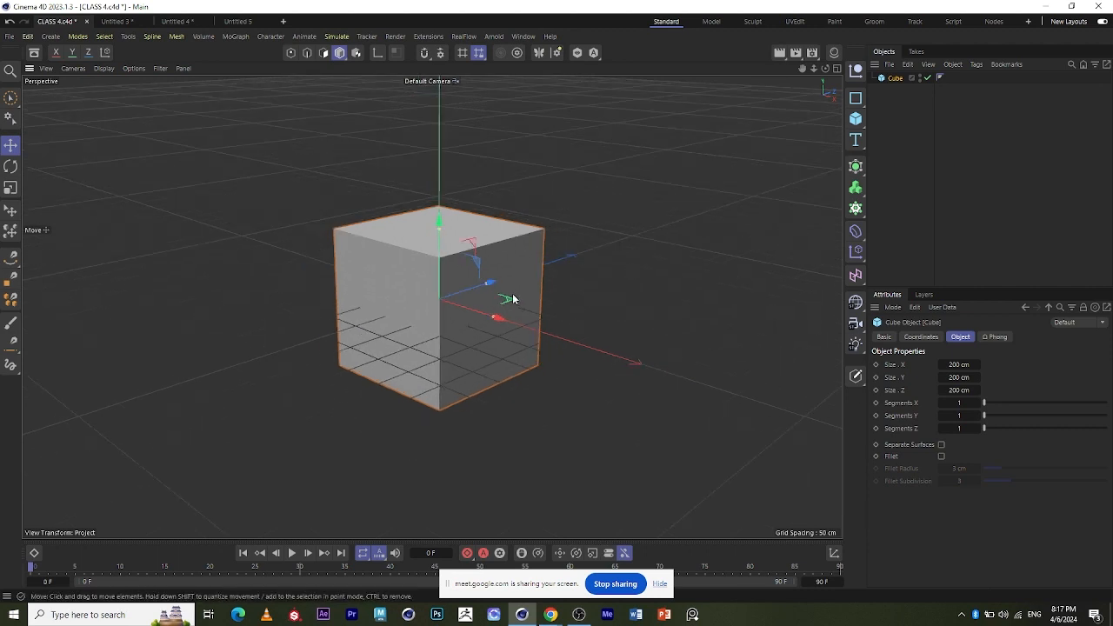
{"action": "scroll", "coordinate": [463, 345], "scroll_direction": "up", "scroll_amount": 2}
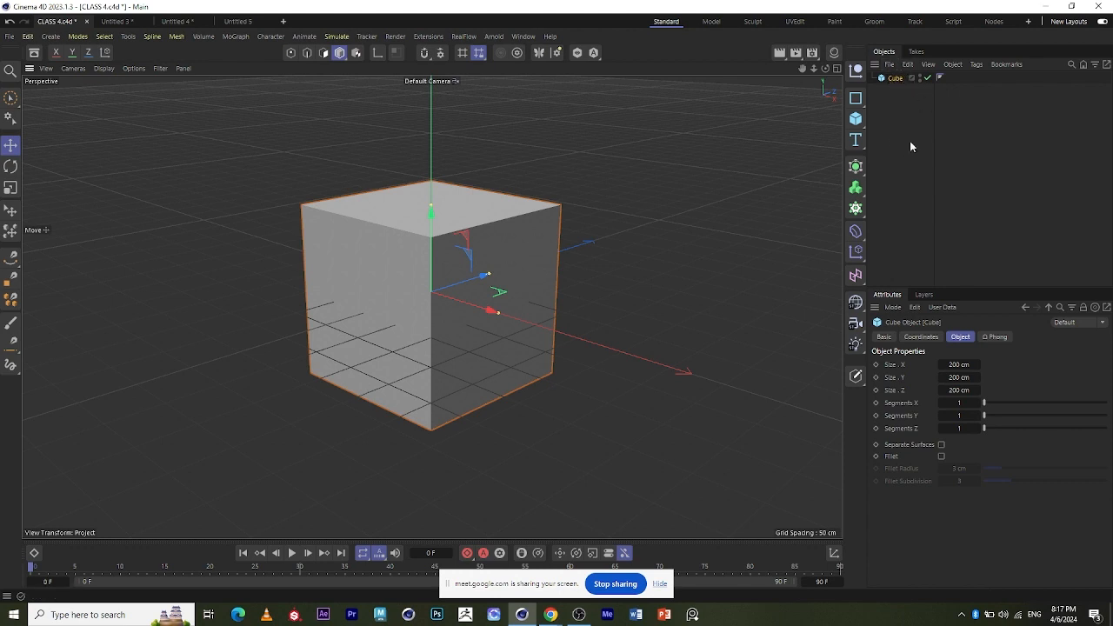
{"action": "scroll", "coordinate": [477, 296], "scroll_direction": "down", "scroll_amount": 4}
{"action": "scroll", "coordinate": [474, 221], "scroll_direction": "up", "scroll_amount": 3}
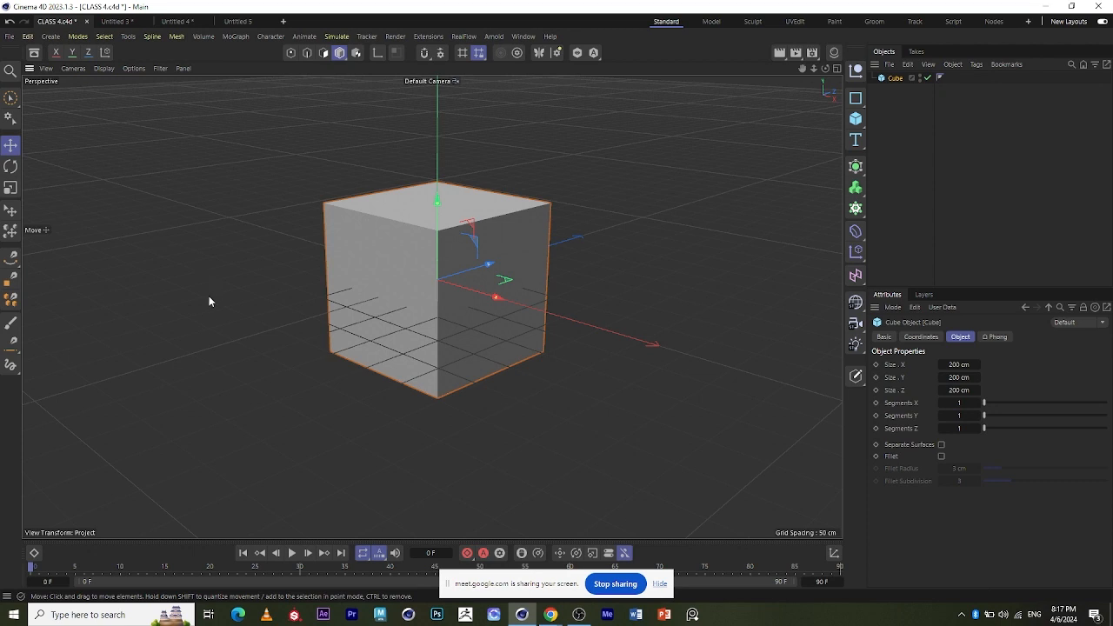
{"action": "scroll", "coordinate": [509, 200], "scroll_direction": "up", "scroll_amount": 1}
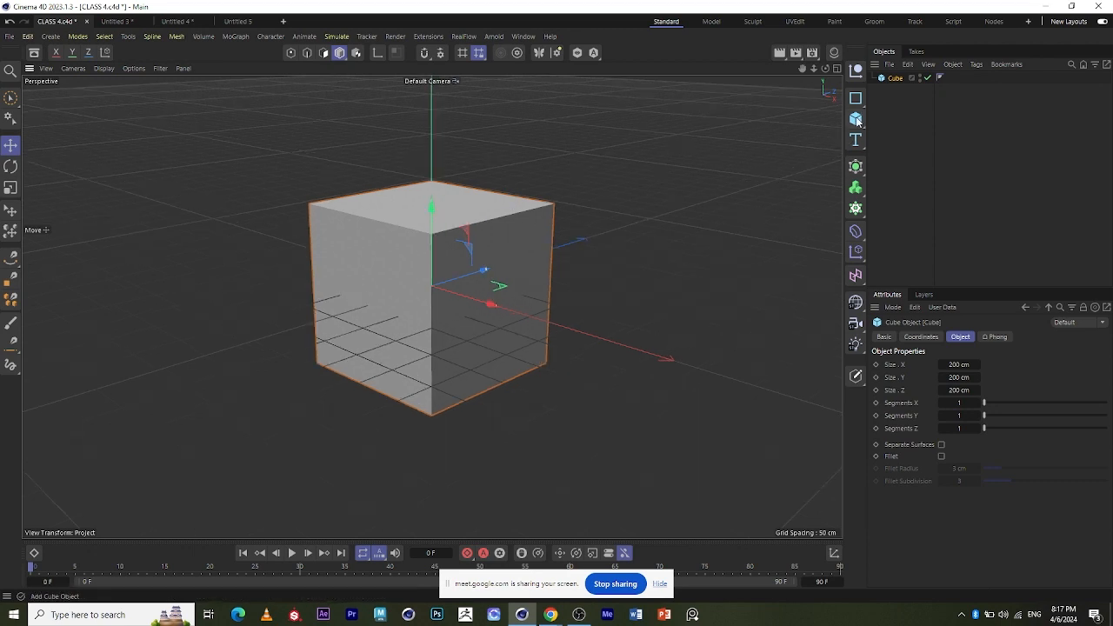
{"action": "scroll", "coordinate": [354, 206], "scroll_direction": "down", "scroll_amount": 2}
{"action": "scroll", "coordinate": [464, 281], "scroll_direction": "up", "scroll_amount": 2}
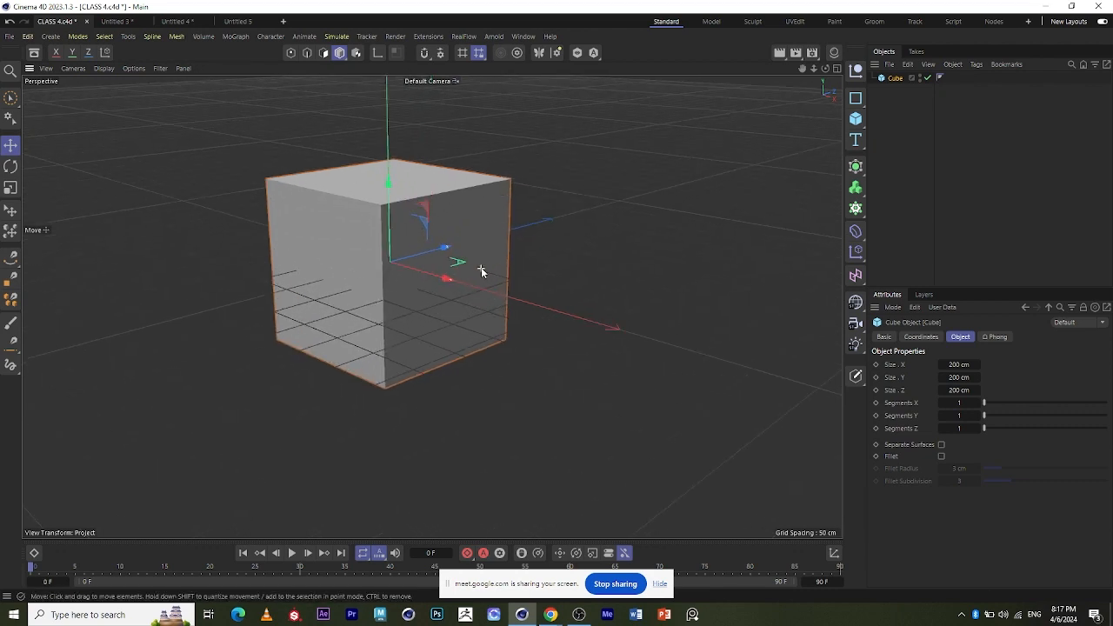
Add a sphere primitive with default settings to the scene alongside the cube.
{"action": "left_click", "coordinate": [862, 129]}
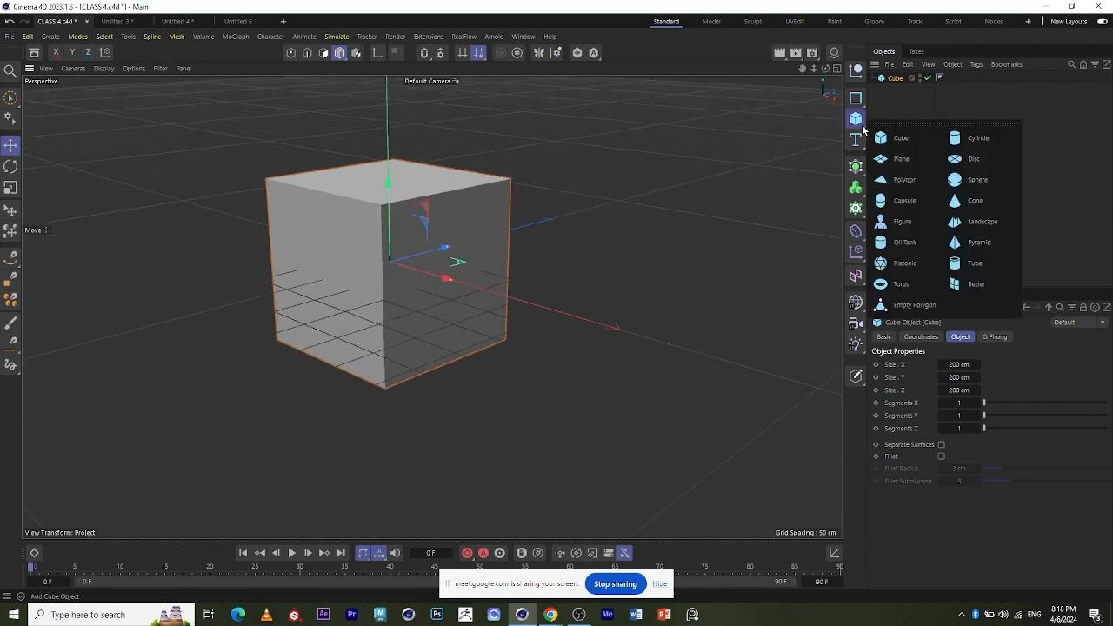
{"action": "left_click", "coordinate": [976, 179]}
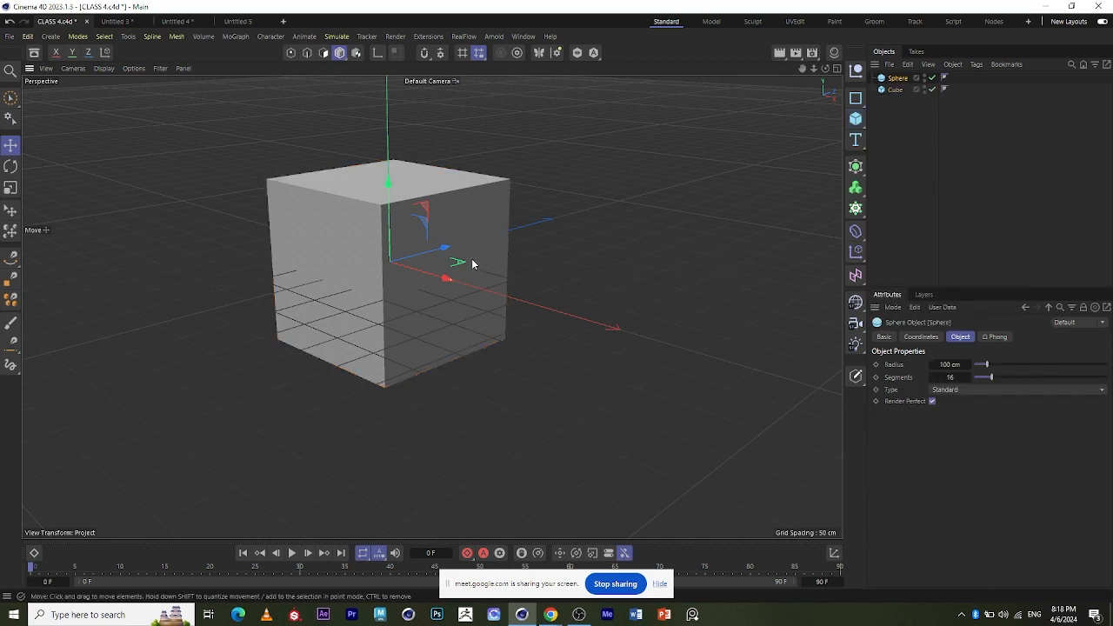
{"action": "scroll", "coordinate": [468, 264], "scroll_direction": "down", "scroll_amount": 1}
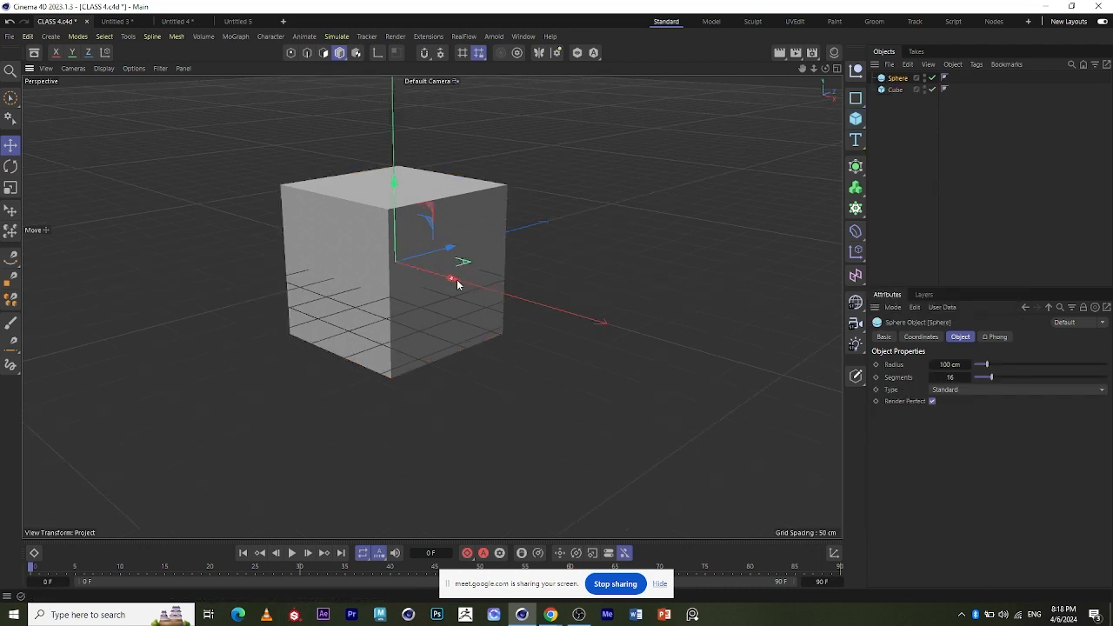
Move the sphere along the X axis clear of the cube and enlarge its radius to about 147 cm.
{"action": "left_click_drag", "start_coordinate": [457, 284], "coordinate": [656, 371]}
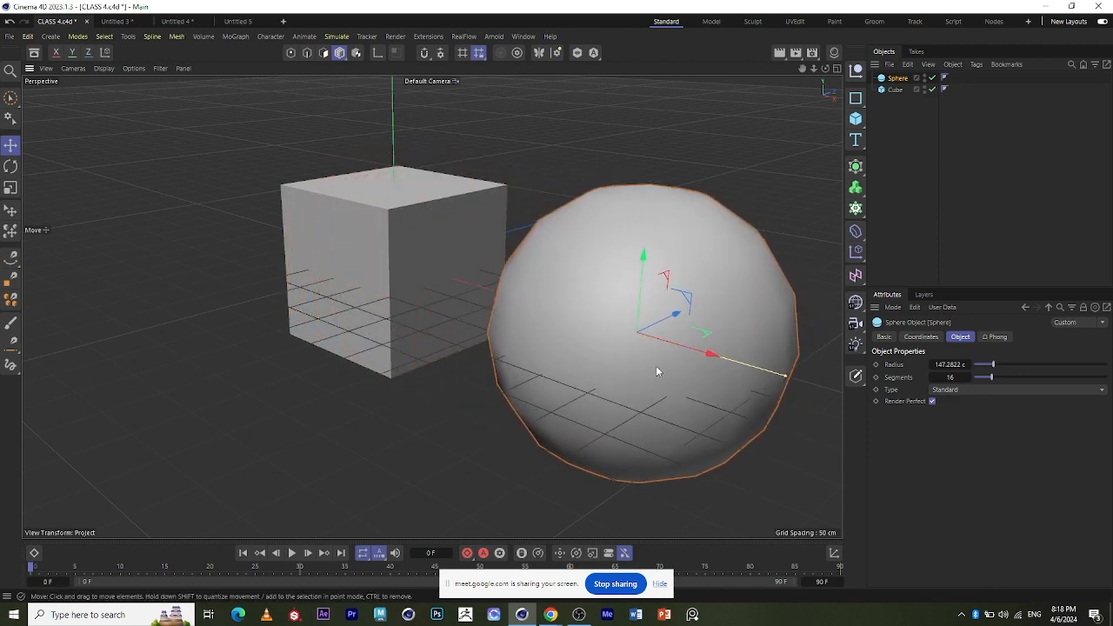
{"action": "scroll", "coordinate": [656, 366], "scroll_direction": "down", "scroll_amount": 1}
{"action": "left_click_drag", "start_coordinate": [514, 378], "coordinate": [591, 365], "text": "alt"}
{"action": "scroll", "coordinate": [618, 307], "scroll_direction": "down", "scroll_amount": 2}
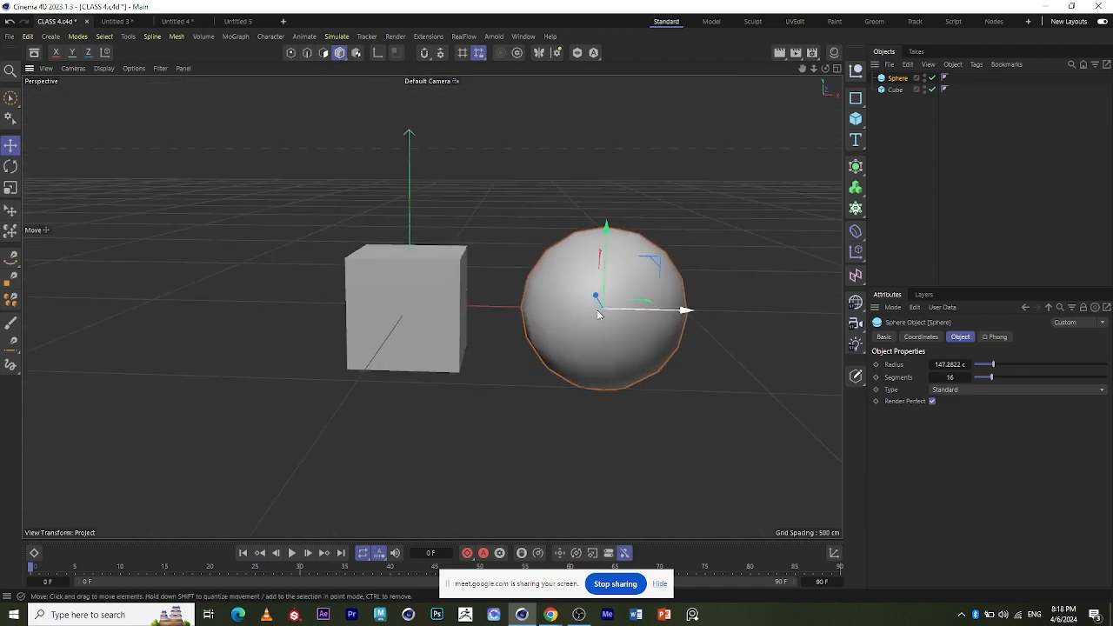
{"action": "scroll", "coordinate": [597, 315], "scroll_direction": "up", "scroll_amount": 2}
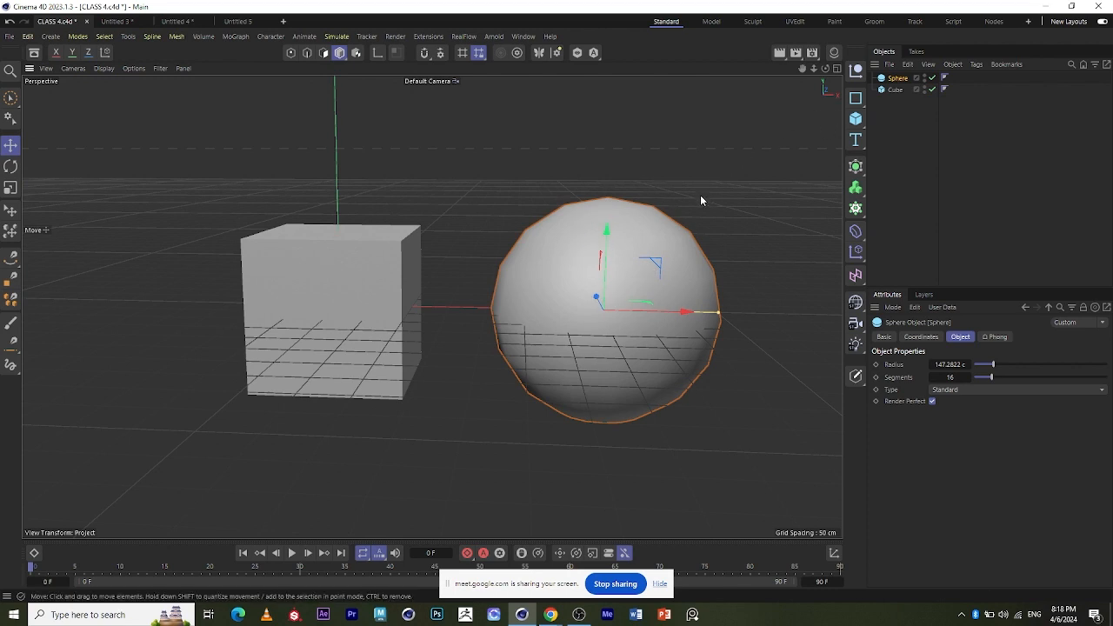
{"action": "scroll", "coordinate": [704, 205], "scroll_direction": "down", "scroll_amount": 3}
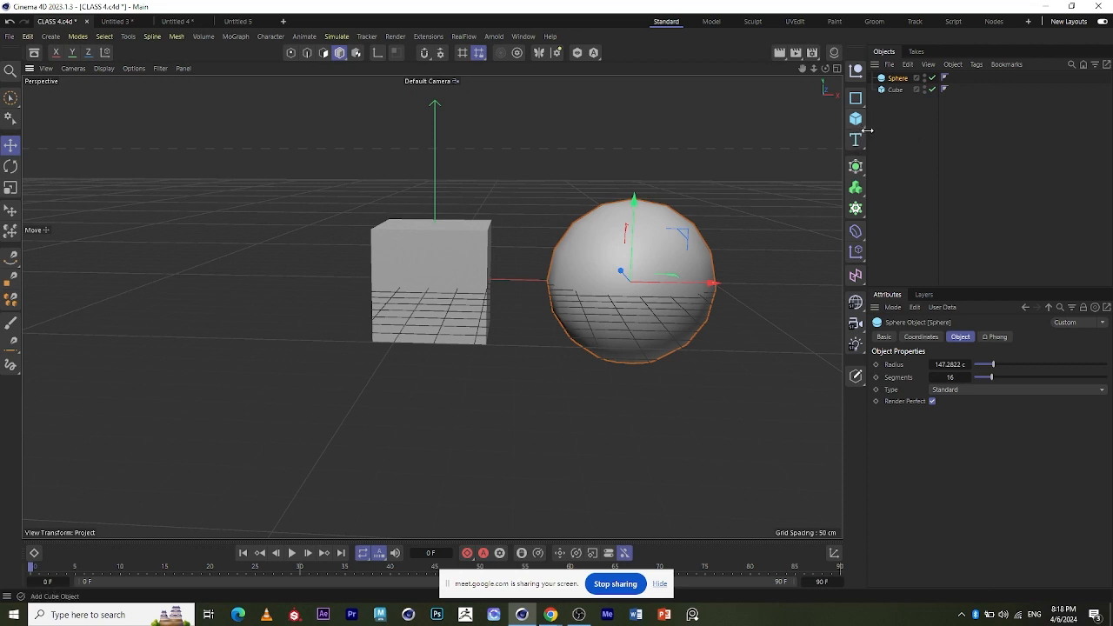
Add two more default cube primitives and undo both additions.
{"action": "left_click", "coordinate": [863, 130]}
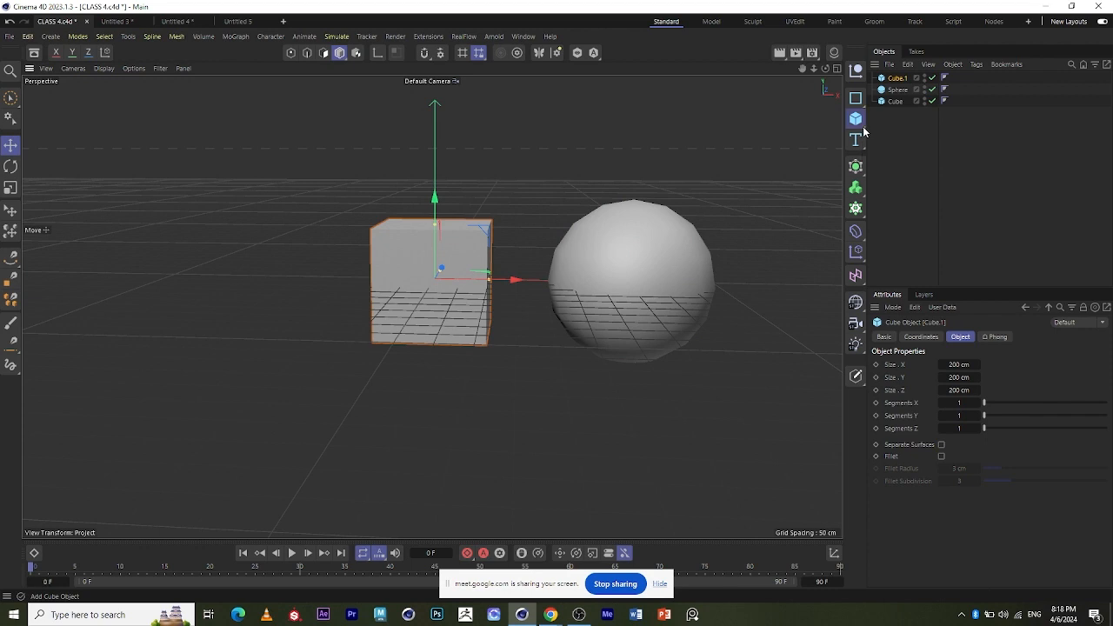
{"action": "left_click", "coordinate": [863, 132]}
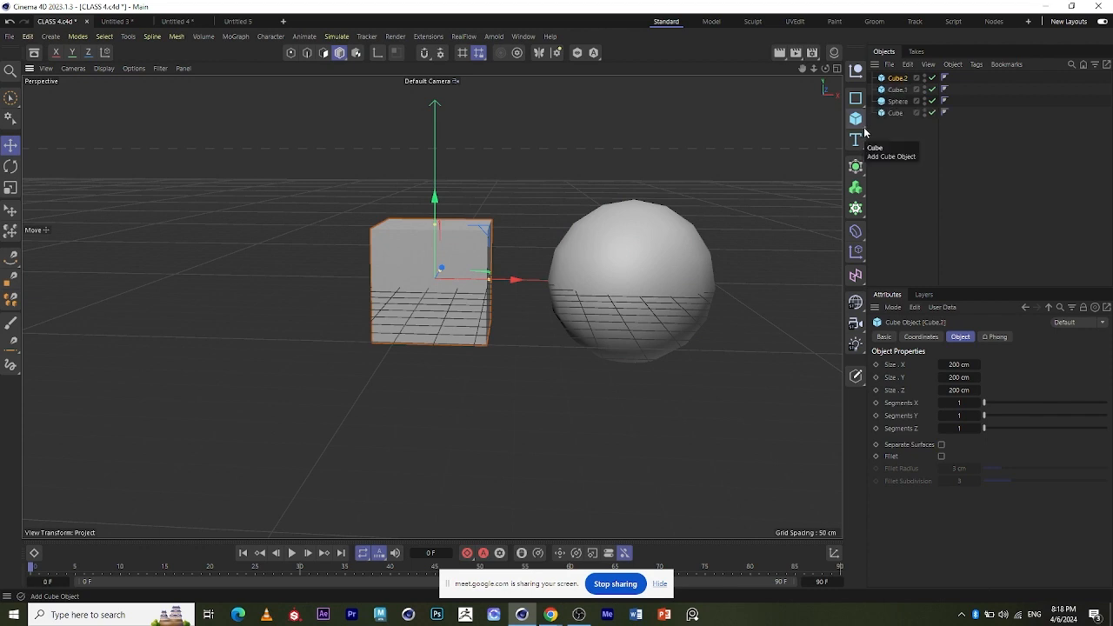
{"action": "left_click", "coordinate": [865, 131]}
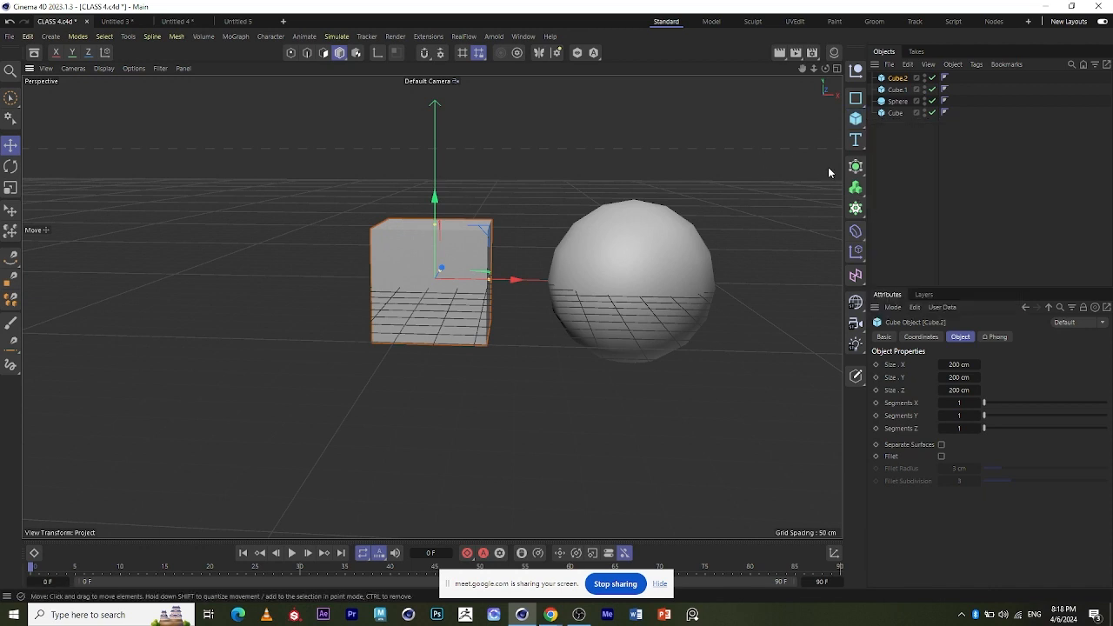
{"action": "key", "text": "ctrl+z"}
{"action": "left_click", "coordinate": [864, 131]}
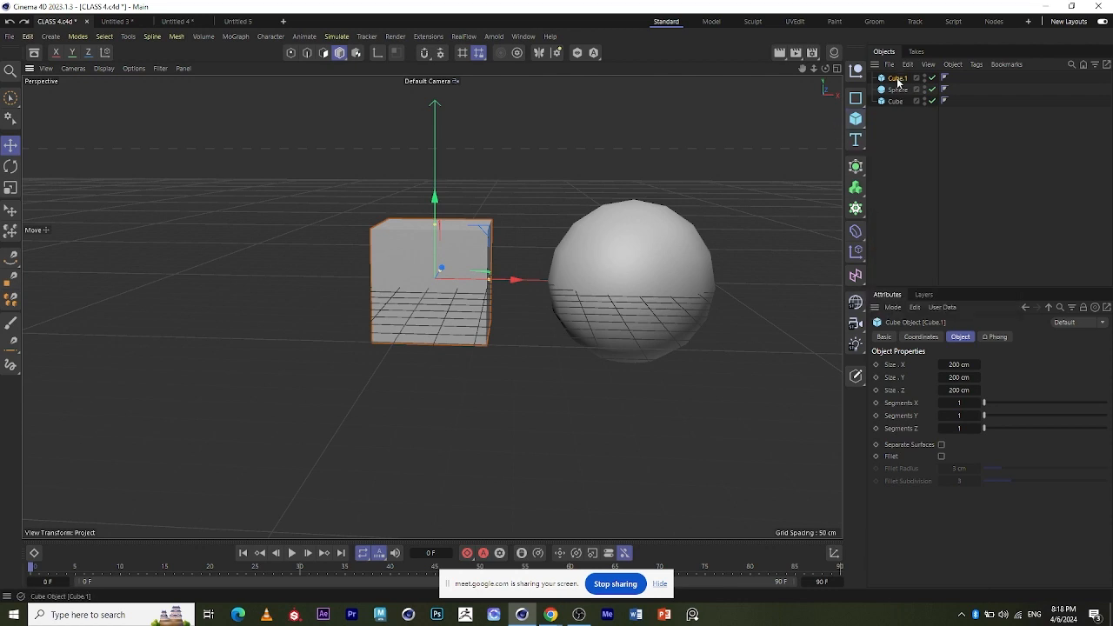
{"action": "key", "text": "ctrl+z"}
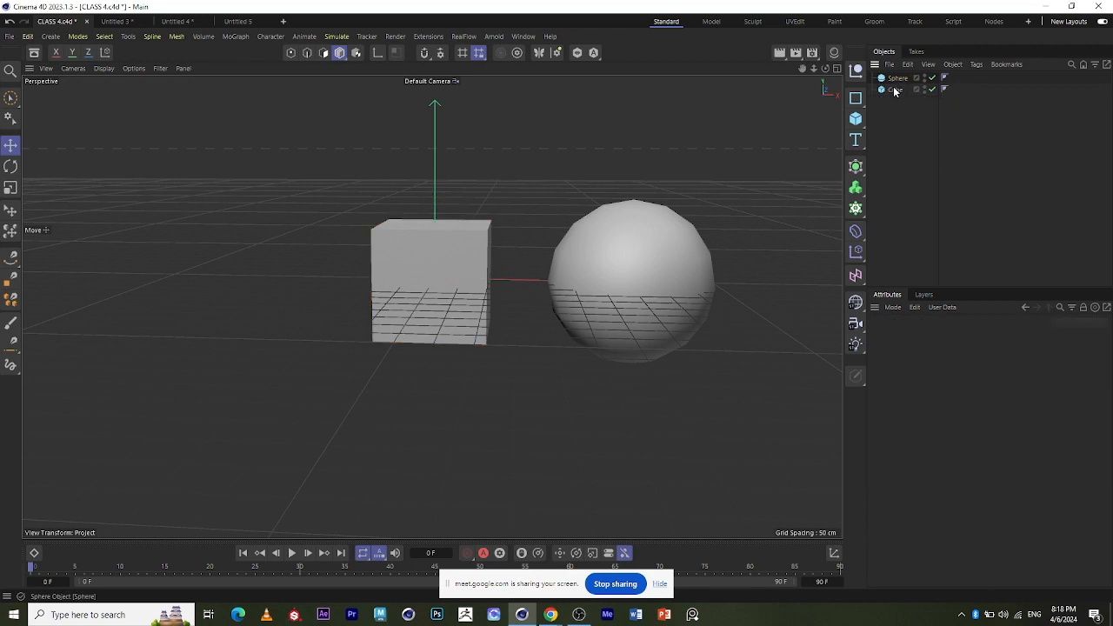
Add a default cylinder primitive and move it along the X axis to the side of the cube opposite the sphere.
{"action": "left_click", "coordinate": [863, 129]}
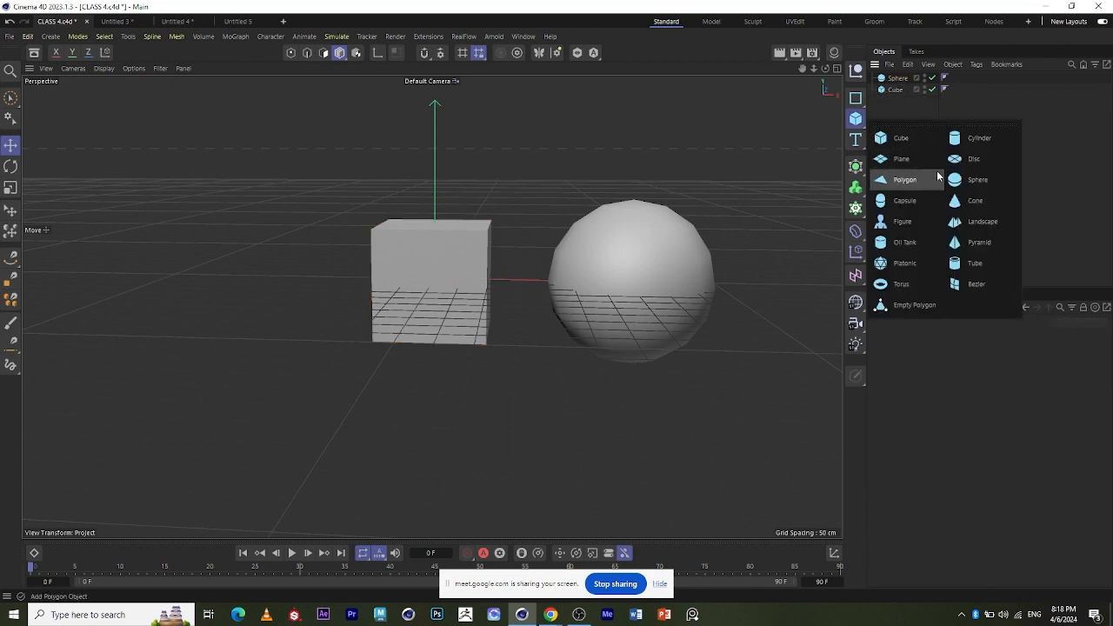
{"action": "left_click", "coordinate": [976, 141]}
{"action": "left_click_drag", "start_coordinate": [487, 278], "coordinate": [325, 268]}
{"action": "scroll", "coordinate": [488, 196], "scroll_direction": "down", "scroll_amount": 2}
{"action": "scroll", "coordinate": [365, 251], "scroll_direction": "up", "scroll_amount": 2}
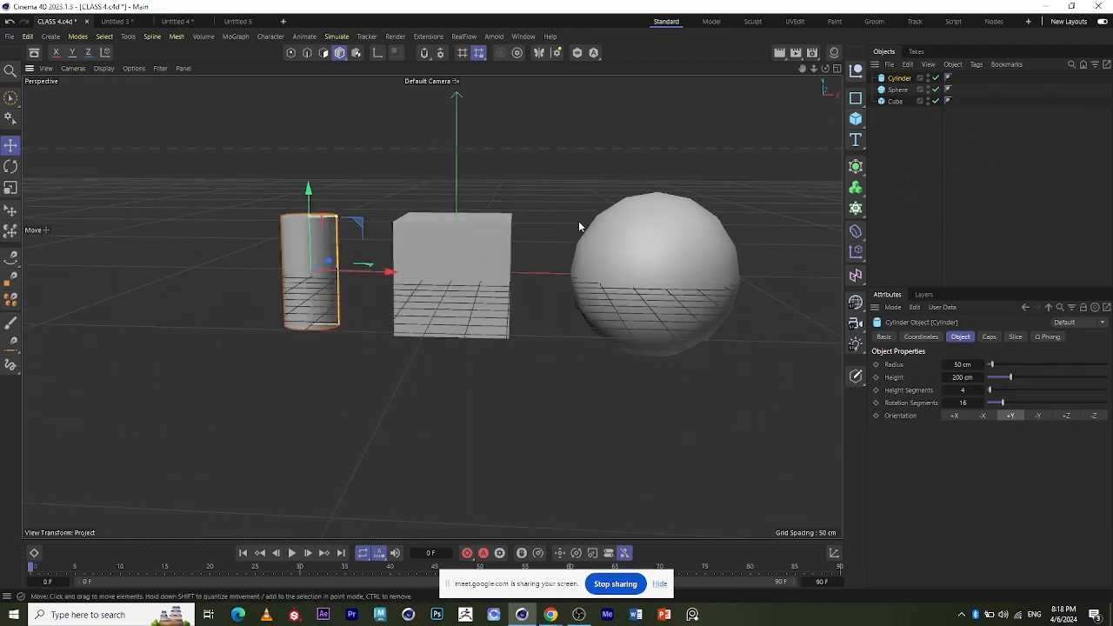
Examine the cylinder, cube and sphere side by side in the perspective view from near and far.
{"action": "scroll", "coordinate": [579, 222], "scroll_direction": "up", "scroll_amount": 2}
{"action": "middle_click_drag", "start_coordinate": [626, 286], "coordinate": [565, 309], "text": "alt"}
{"action": "scroll", "coordinate": [452, 263], "scroll_direction": "up", "scroll_amount": 2}
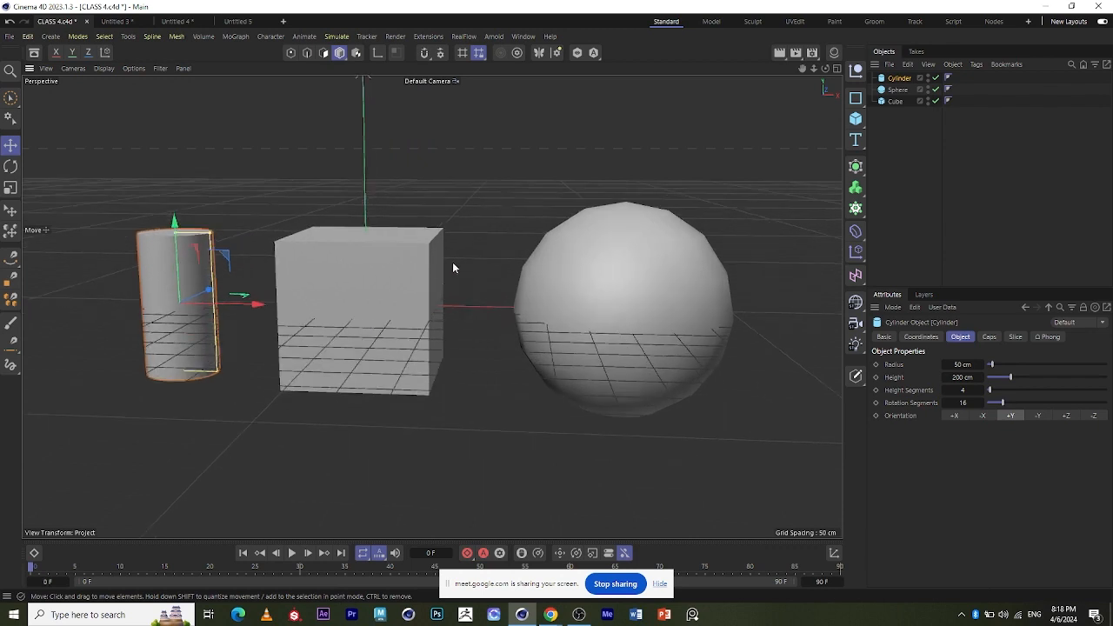
{"action": "left_click_drag", "start_coordinate": [354, 346], "coordinate": [384, 338], "text": "alt"}
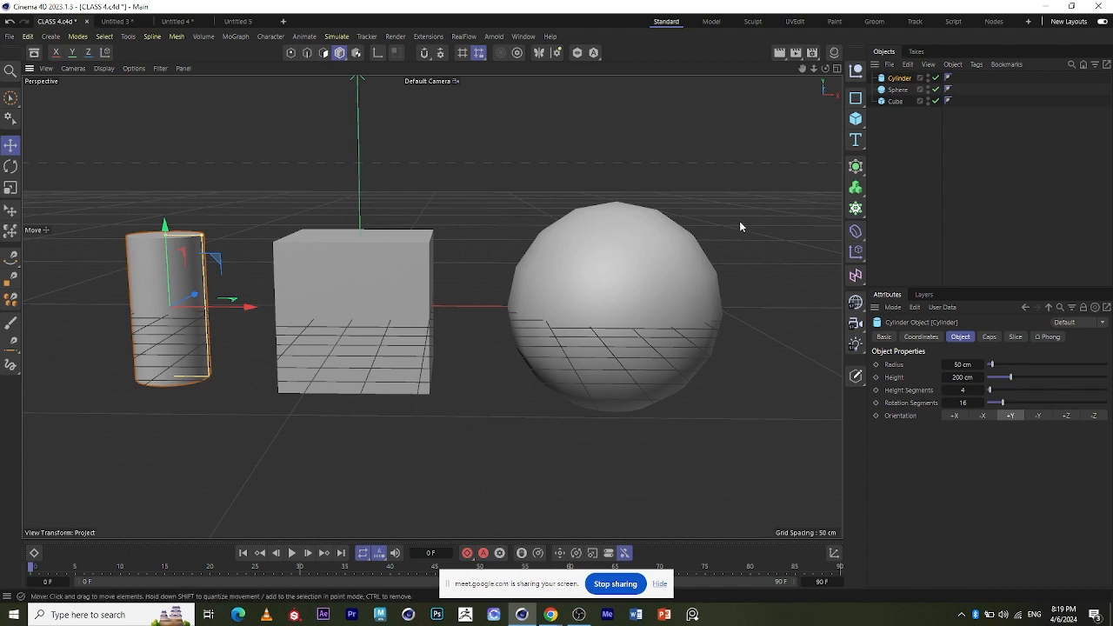
{"action": "scroll", "coordinate": [481, 233], "scroll_direction": "down", "scroll_amount": 2}
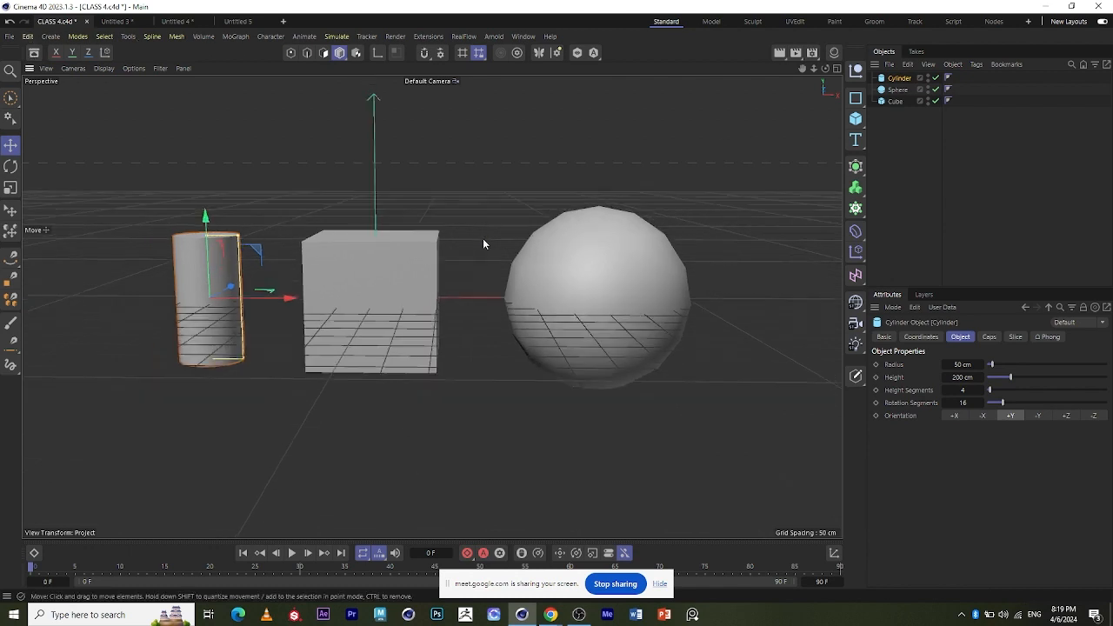
{"action": "scroll", "coordinate": [218, 277], "scroll_direction": "up", "scroll_amount": 1}
{"action": "scroll", "coordinate": [577, 278], "scroll_direction": "down", "scroll_amount": 2}
{"action": "scroll", "coordinate": [735, 266], "scroll_direction": "up", "scroll_amount": 4}
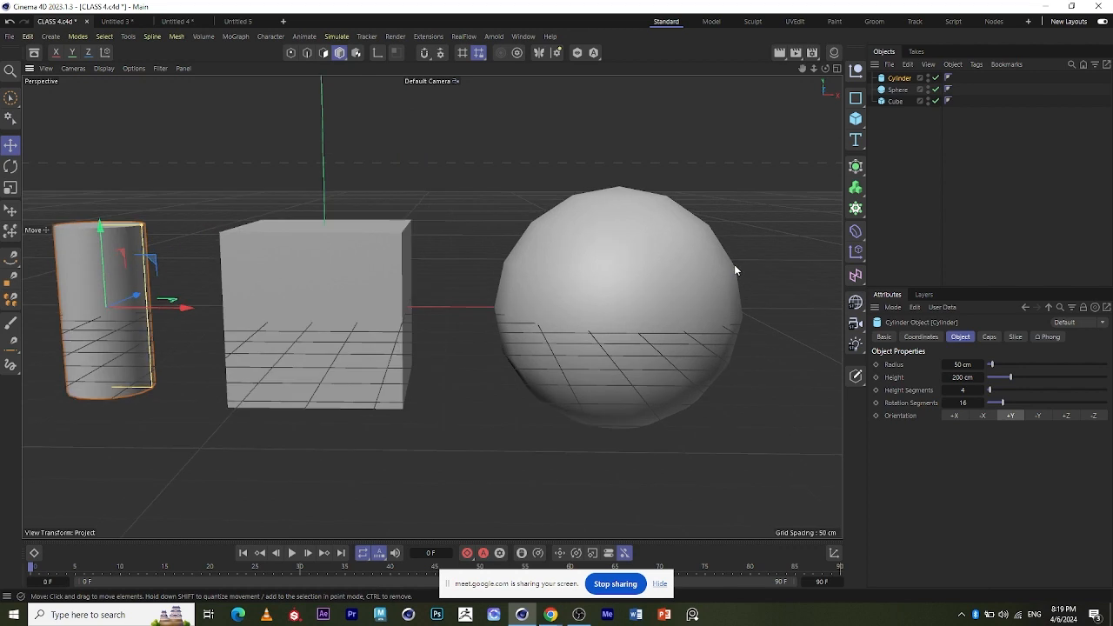
{"action": "scroll", "coordinate": [732, 272], "scroll_direction": "down", "scroll_amount": 1}
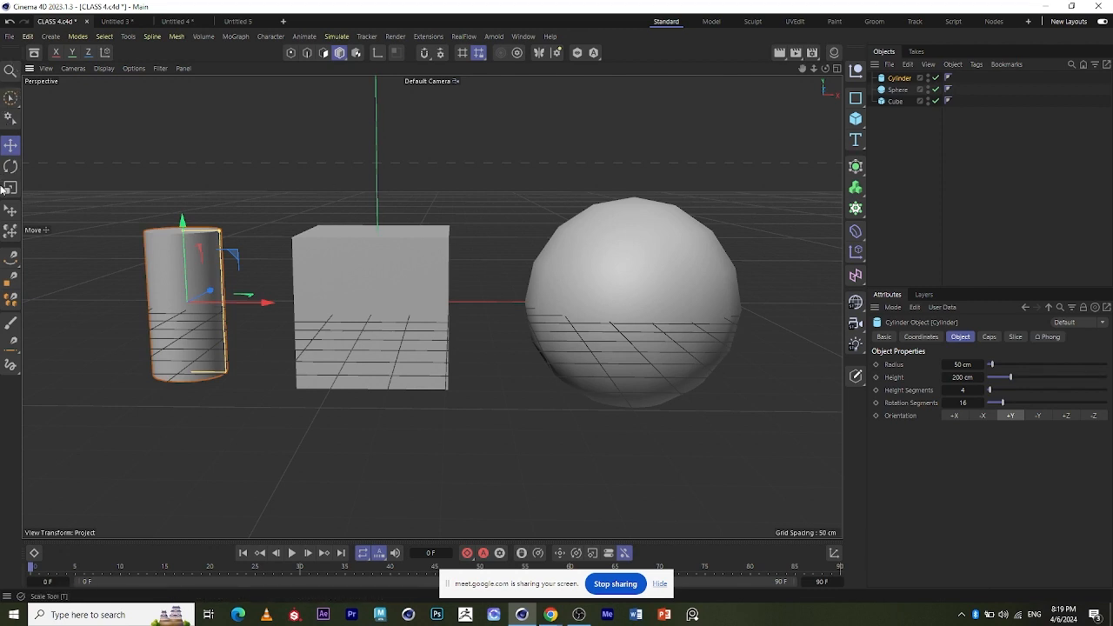
Select the cube, the sphere and the cylinder one after another in the viewport and clear the selection.
{"action": "left_click", "coordinate": [14, 105]}
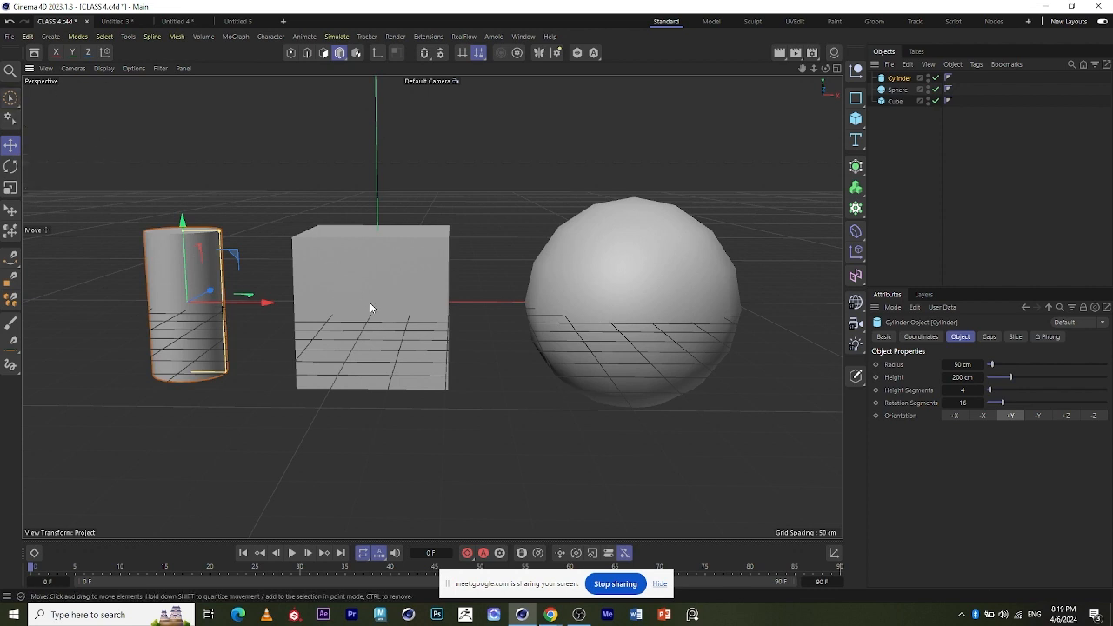
{"action": "left_click", "coordinate": [371, 195]}
{"action": "scroll", "coordinate": [372, 195], "scroll_direction": "down", "scroll_amount": 2}
{"action": "scroll", "coordinate": [237, 250], "scroll_direction": "up", "scroll_amount": 2}
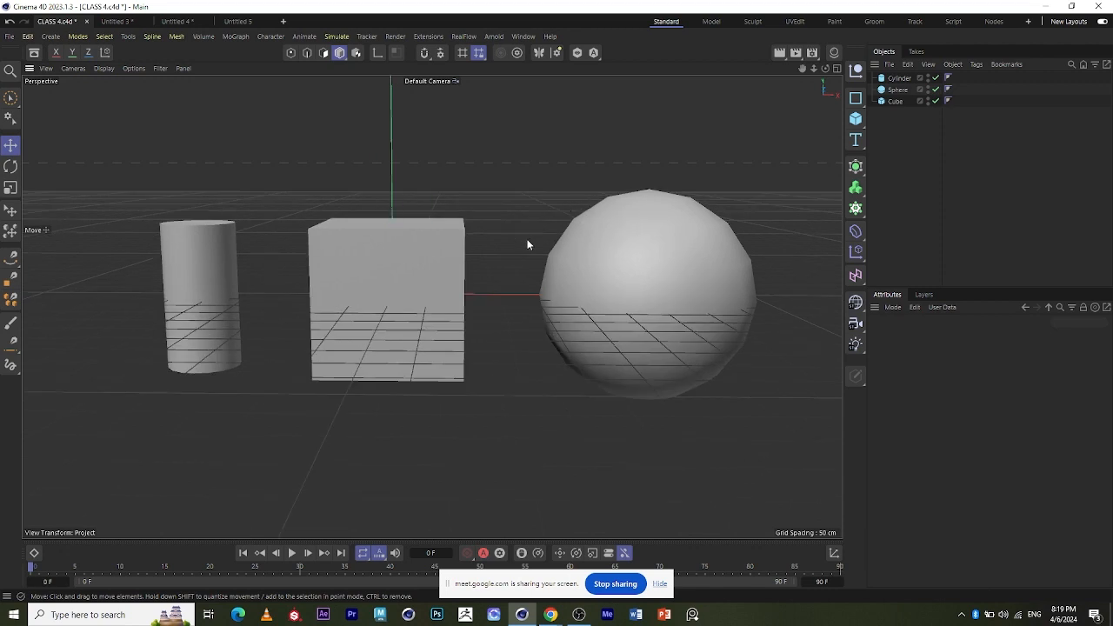
{"action": "left_click", "coordinate": [426, 243]}
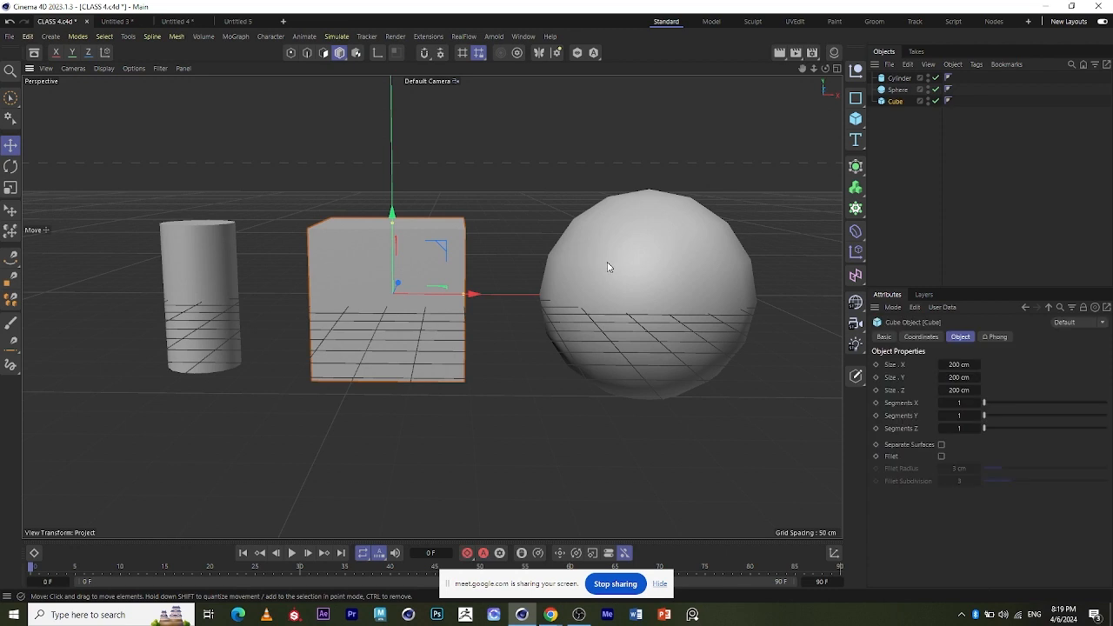
{"action": "left_click", "coordinate": [609, 266]}
{"action": "left_click", "coordinate": [230, 285]}
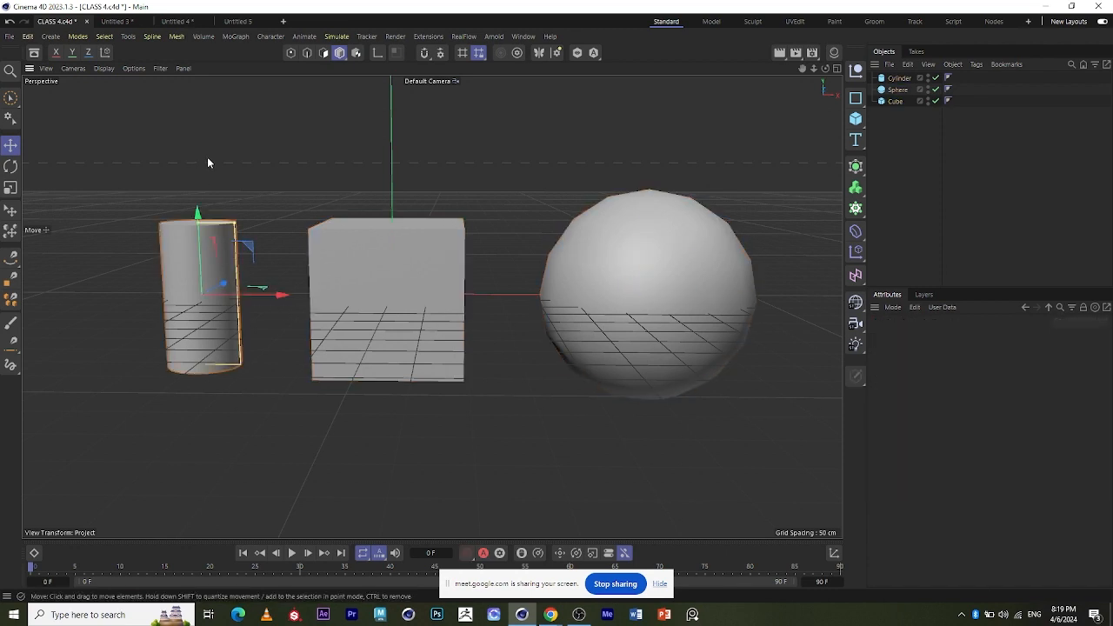
{"action": "left_click", "coordinate": [207, 158]}
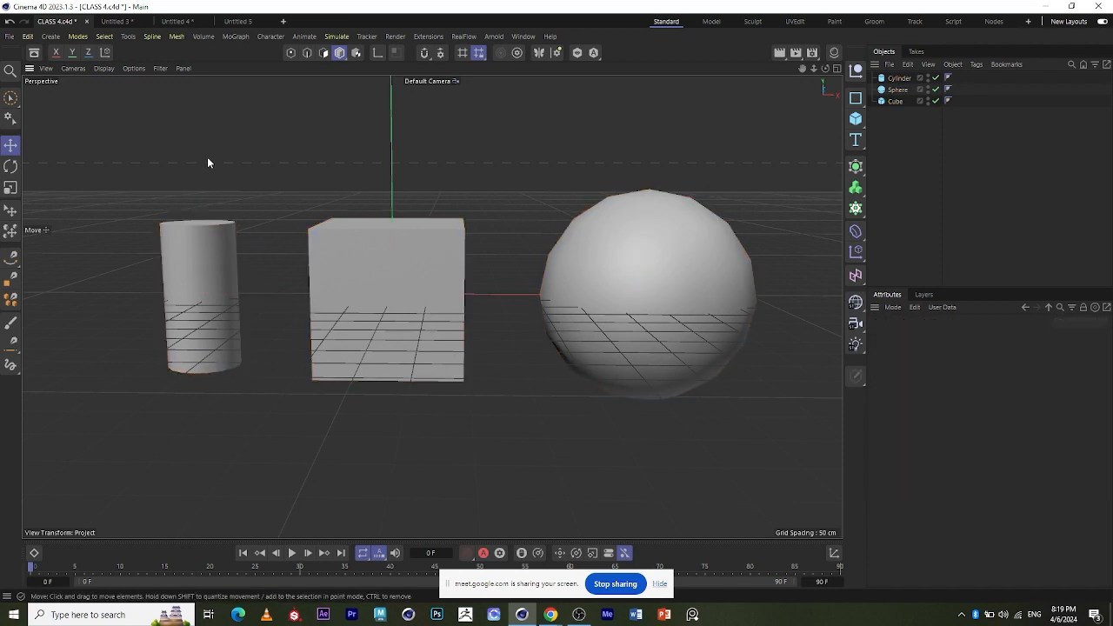
Draw a freeform Bezier spline of straight and curved segments around the three primitives with the Spline Pen.
{"action": "left_click", "coordinate": [11, 101]}
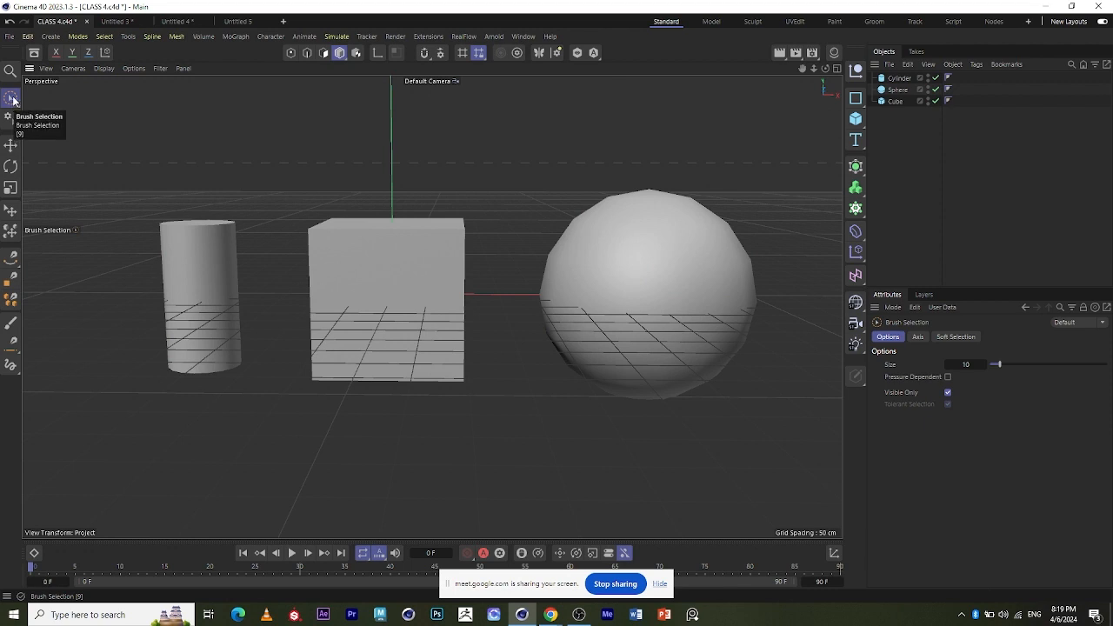
{"action": "left_click", "coordinate": [12, 257]}
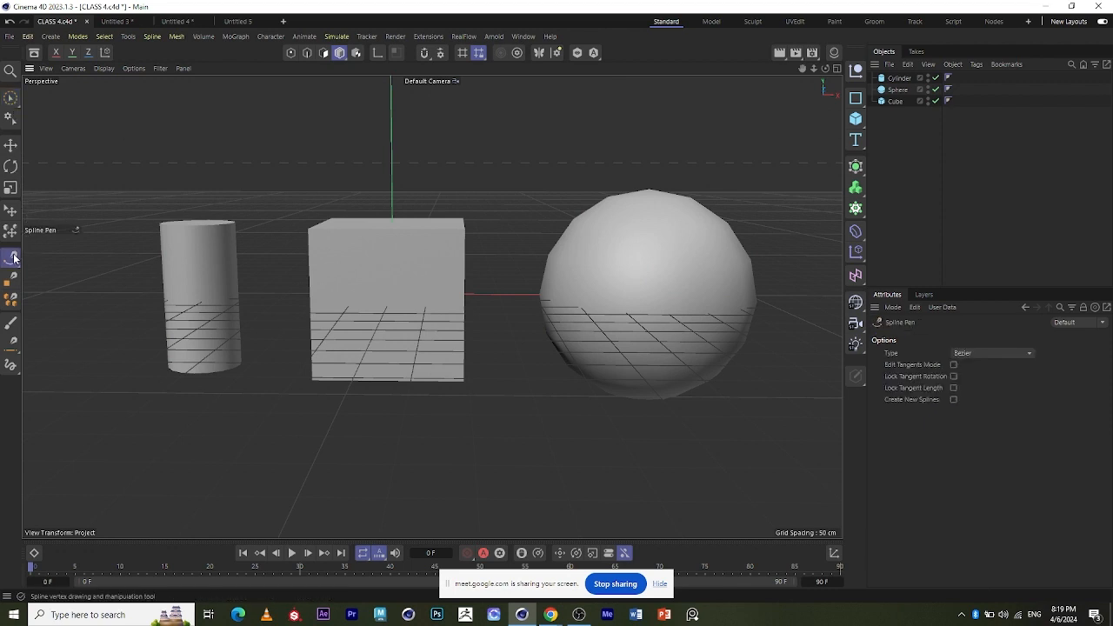
{"action": "left_click", "coordinate": [396, 265]}
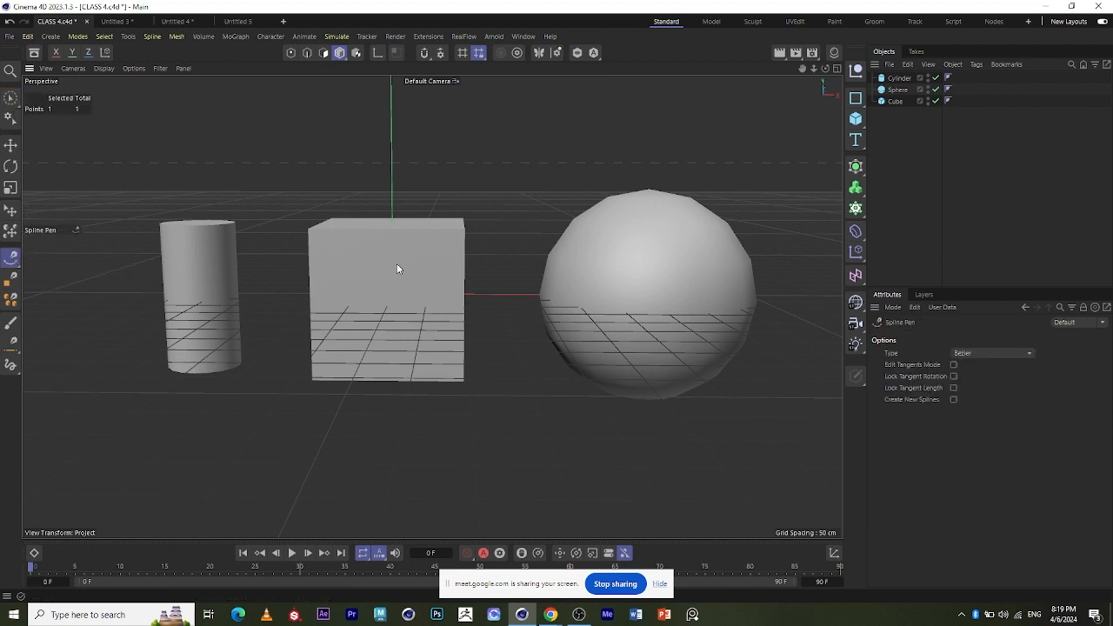
{"action": "left_click", "coordinate": [397, 264]}
{"action": "left_click", "coordinate": [632, 238]}
{"action": "left_click", "coordinate": [402, 270]}
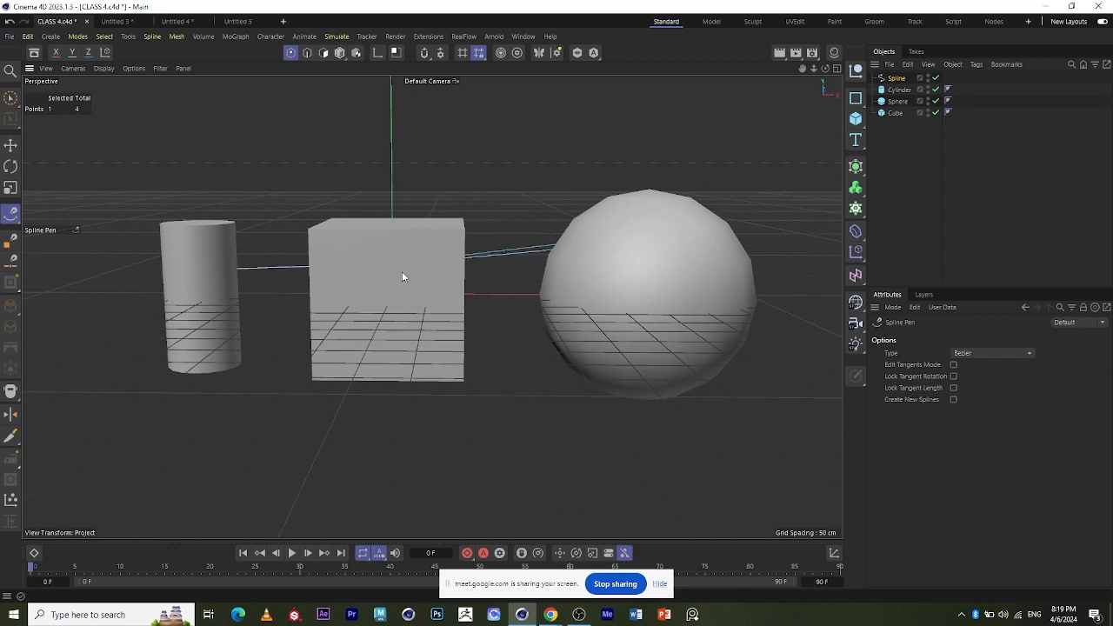
{"action": "left_click", "coordinate": [206, 265]}
{"action": "left_click", "coordinate": [385, 406]}
{"action": "left_click", "coordinate": [680, 474]}
{"action": "left_click", "coordinate": [771, 250]}
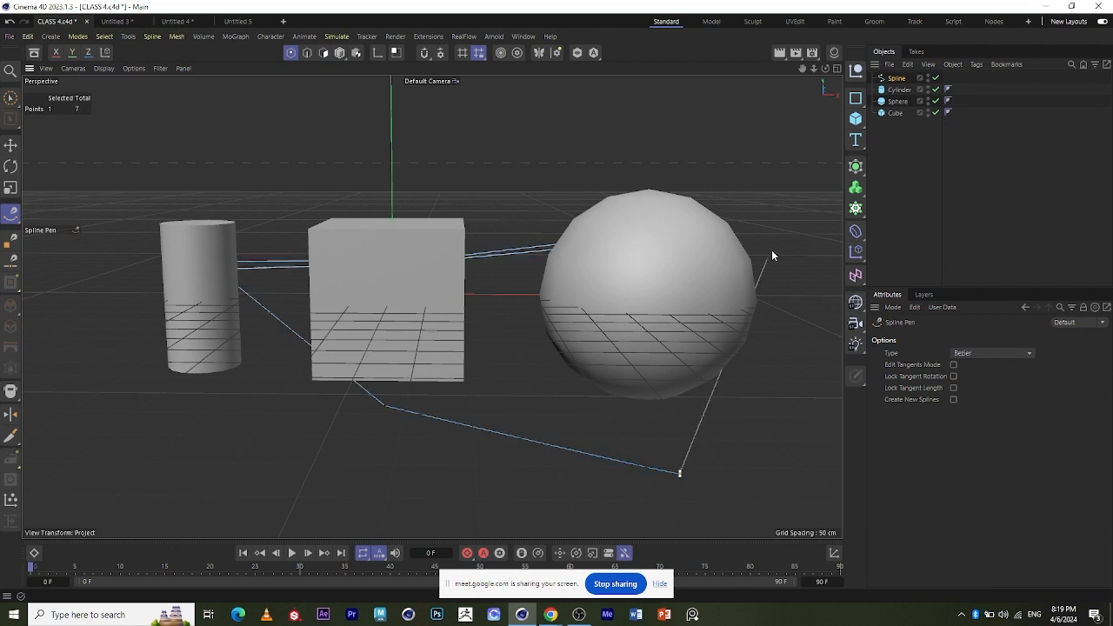
{"action": "left_click_drag", "start_coordinate": [673, 164], "coordinate": [622, 202]}
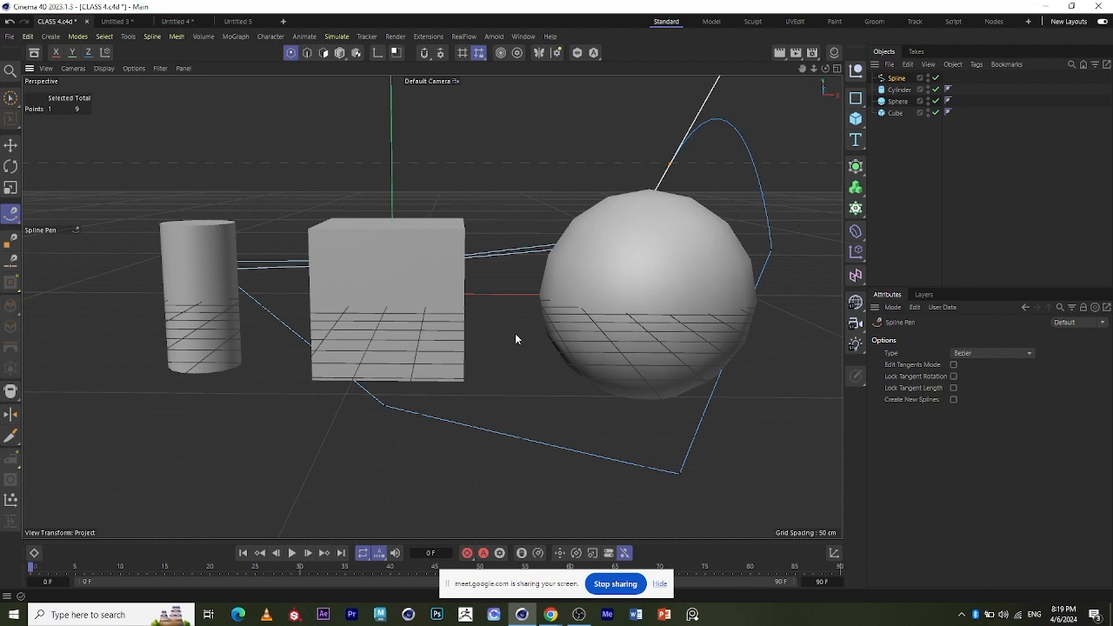
{"action": "left_click_drag", "start_coordinate": [462, 300], "coordinate": [182, 205]}
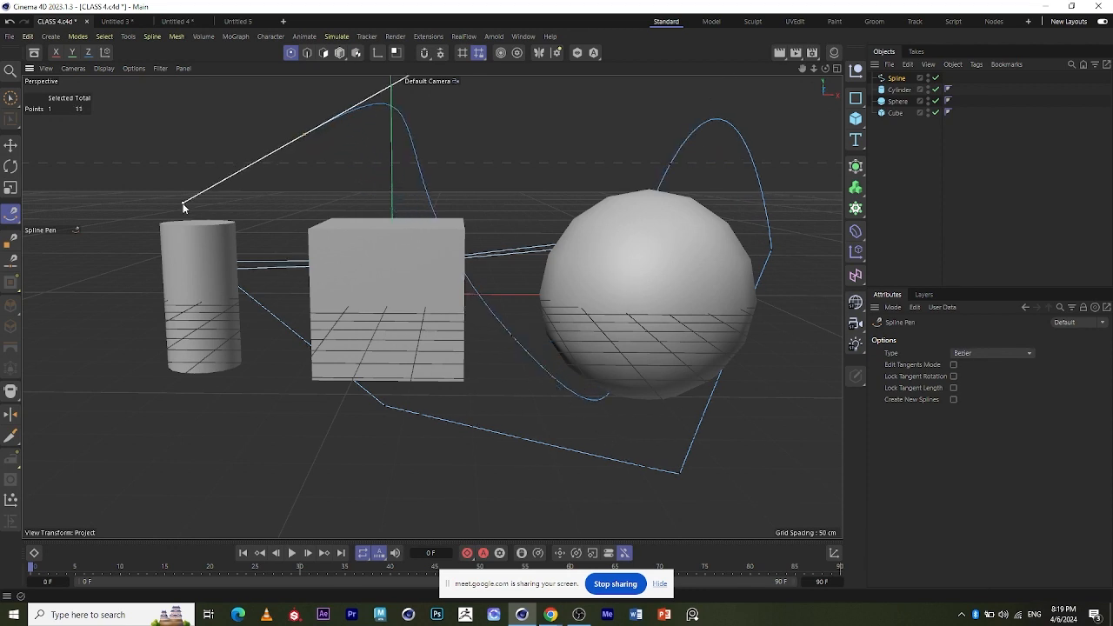
Undo every drawn spline point until the spline is removed from the scene.
{"action": "key", "text": "ctrl+z"}
{"action": "key", "text": "ctrl+z"}
{"action": "key", "text": "ctrl+z"}
{"action": "key", "text": "ctrl+z"}
{"action": "key", "text": "ctrl+z"}
{"action": "key", "text": "ctrl+z"}
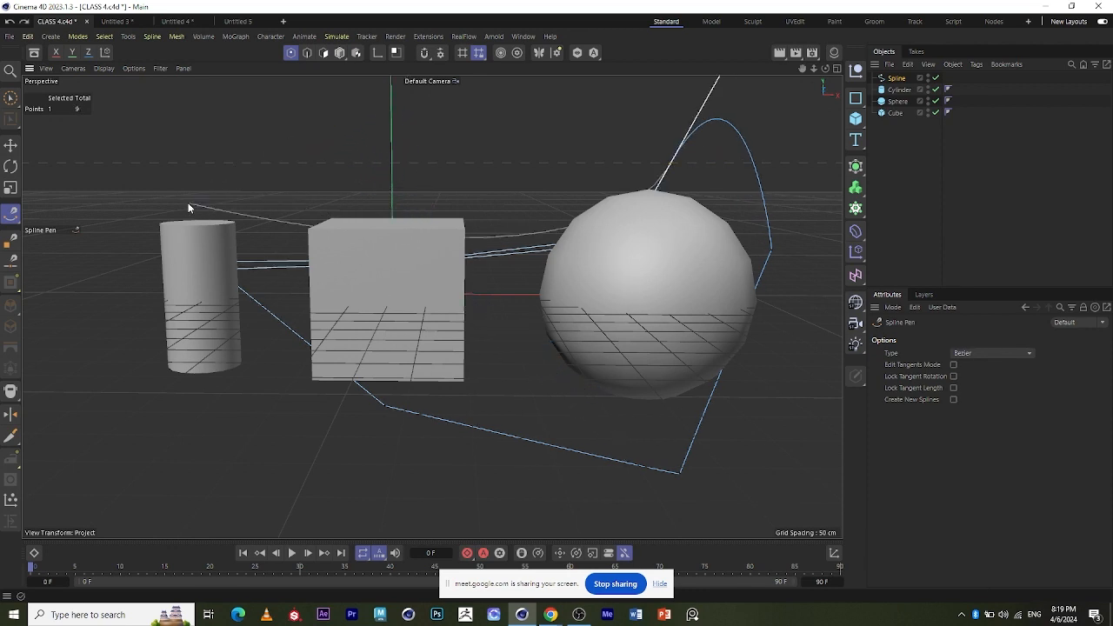
{"action": "key", "text": "ctrl+z"}
{"action": "key", "text": "ctrl+z"}
{"action": "key", "text": "ctrl+z"}
{"action": "key", "text": "ctrl+z"}
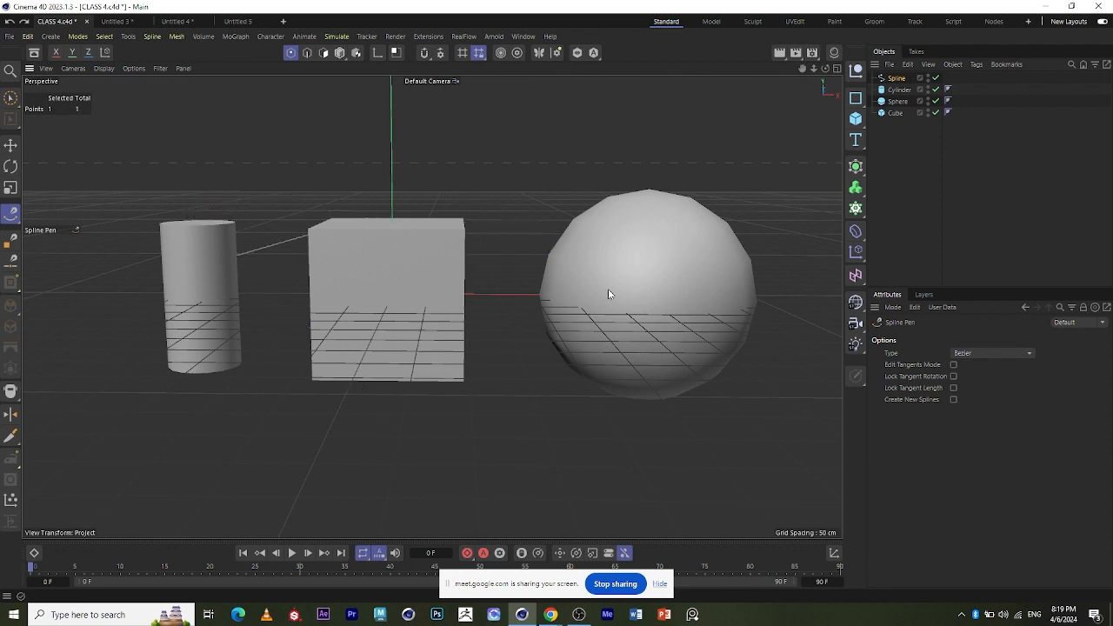
{"action": "key", "text": "ctrl+z"}
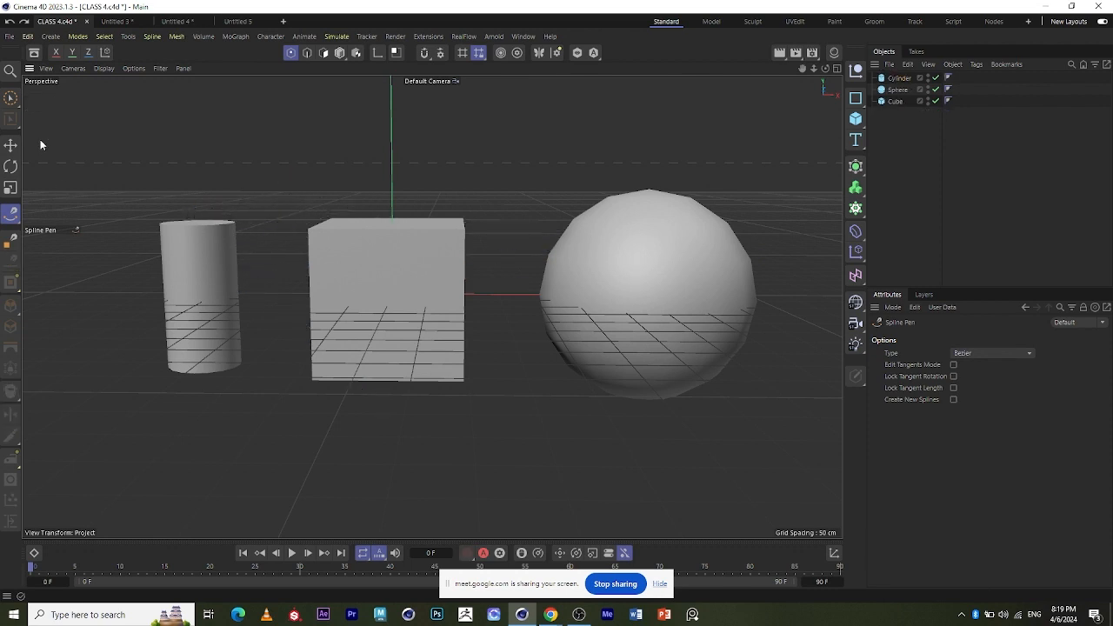
Leave the Spline Pen for Brush Selection, switch to the Move tool and select the cylinder.
{"action": "left_click", "coordinate": [11, 103]}
{"action": "left_click", "coordinate": [12, 105]}
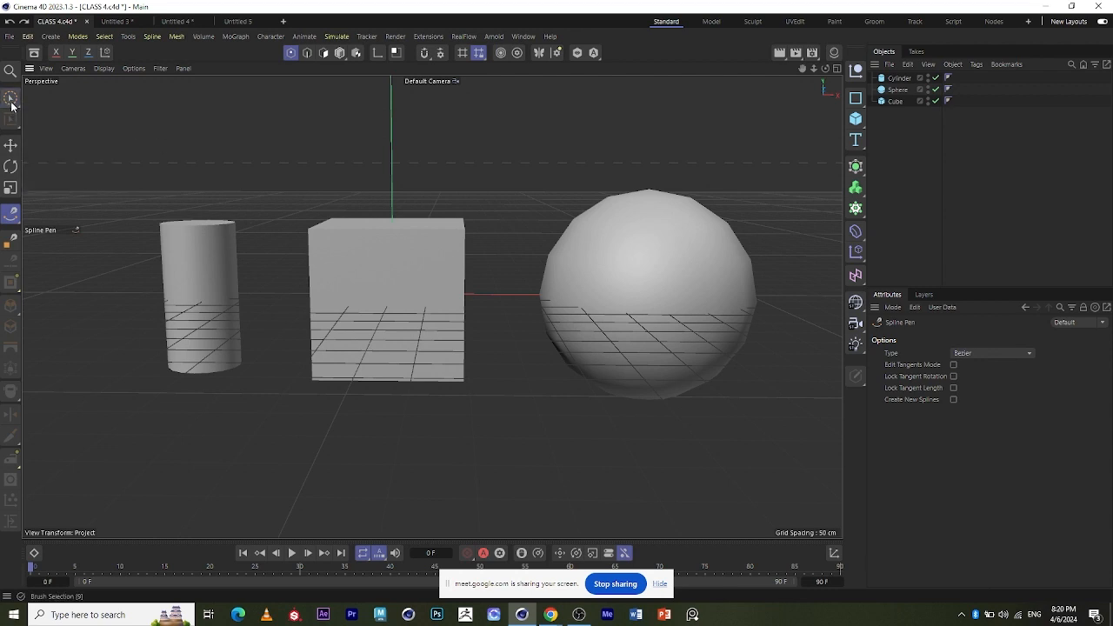
{"action": "left_click", "coordinate": [12, 99]}
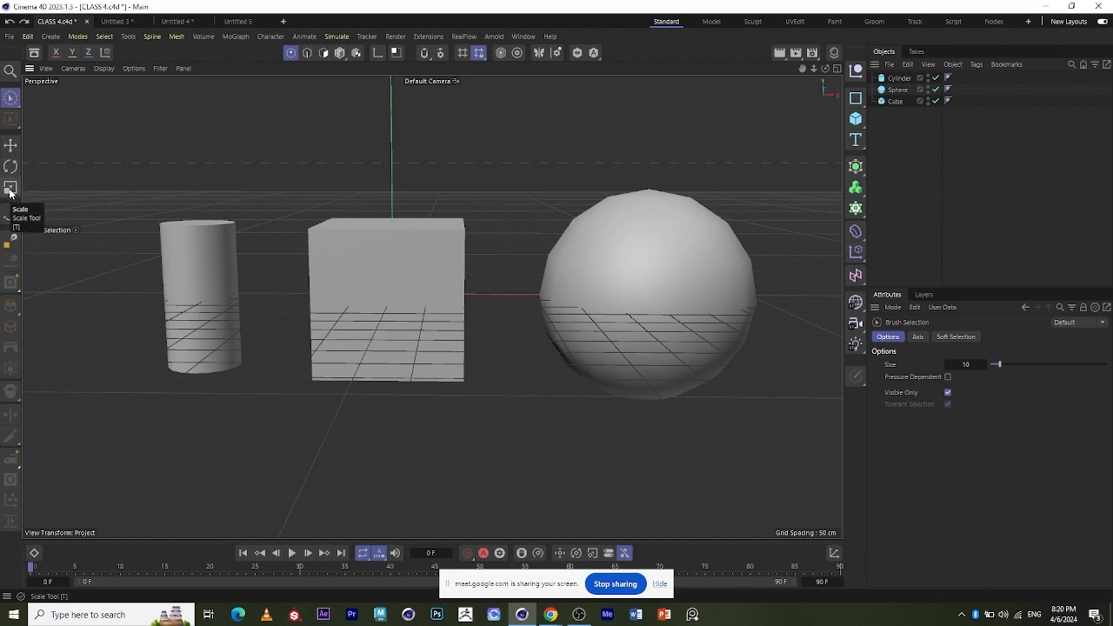
{"action": "left_click", "coordinate": [10, 145]}
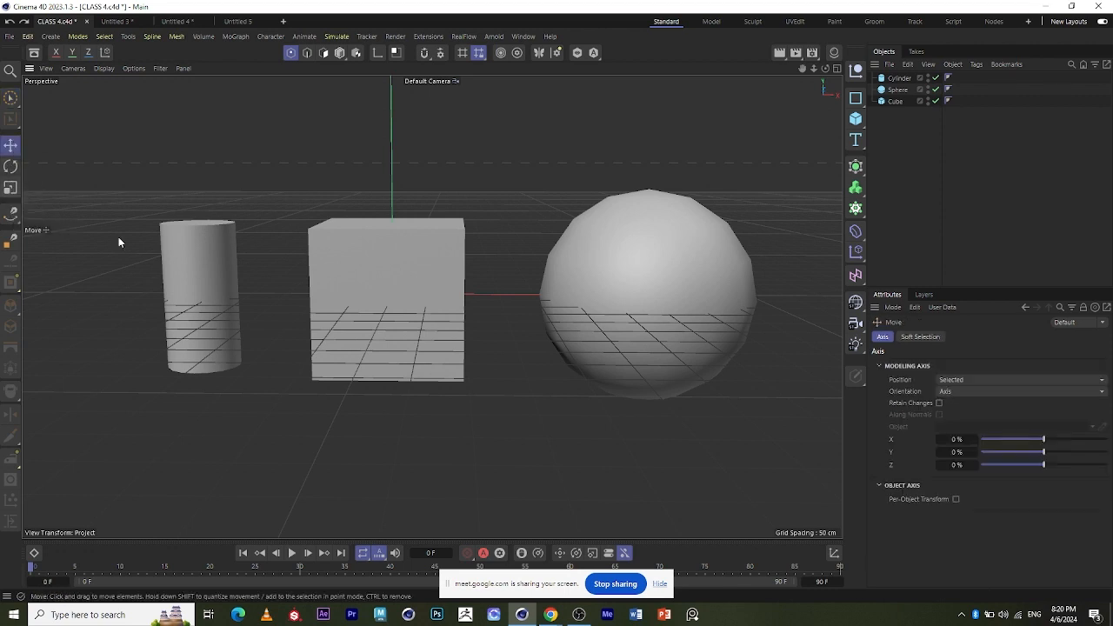
{"action": "left_click", "coordinate": [193, 291]}
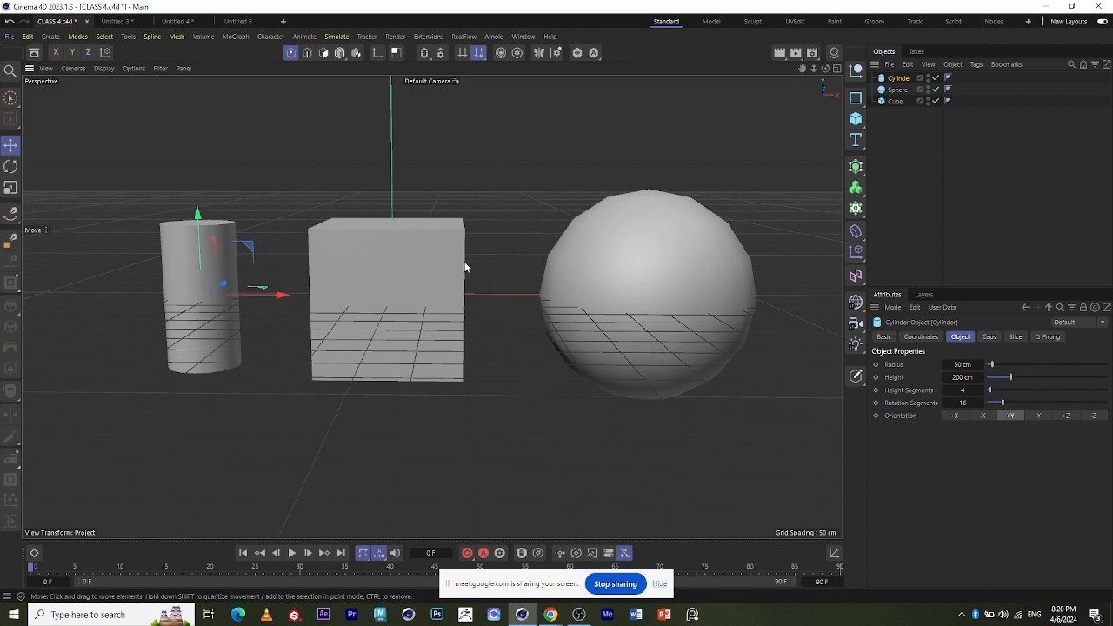
Activate Brush Selection and switch the scene to Model mode.
{"action": "scroll", "coordinate": [352, 290], "scroll_direction": "down", "scroll_amount": 3}
{"action": "key", "text": "space"}
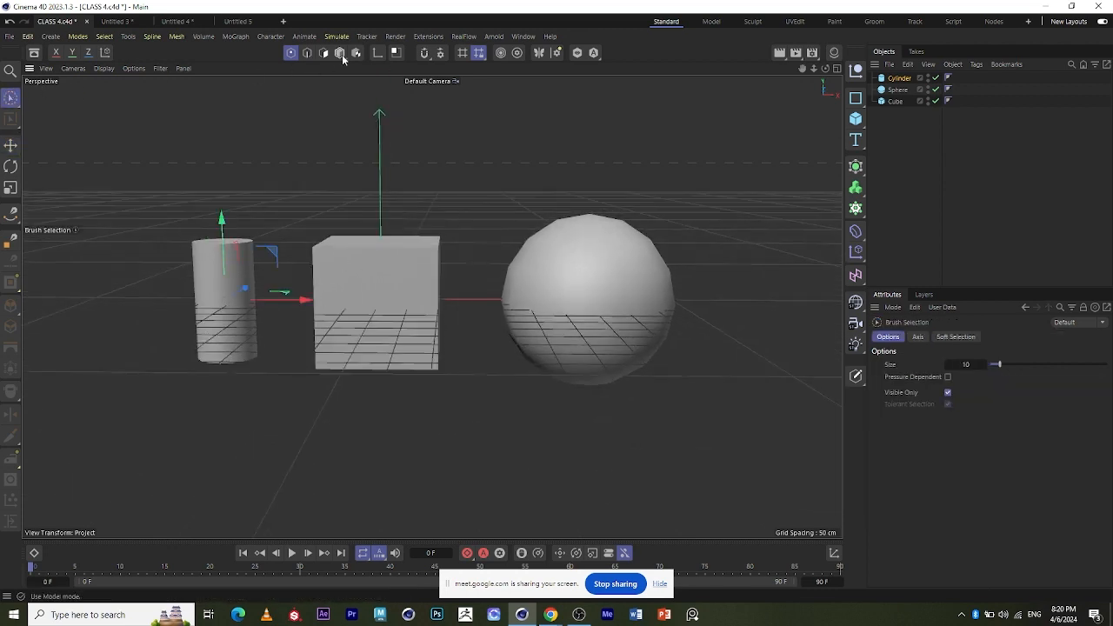
{"action": "scroll", "coordinate": [259, 280], "scroll_direction": "down", "scroll_amount": 2}
{"action": "scroll", "coordinate": [219, 238], "scroll_direction": "up", "scroll_amount": 2}
{"action": "scroll", "coordinate": [426, 236], "scroll_direction": "up", "scroll_amount": 2}
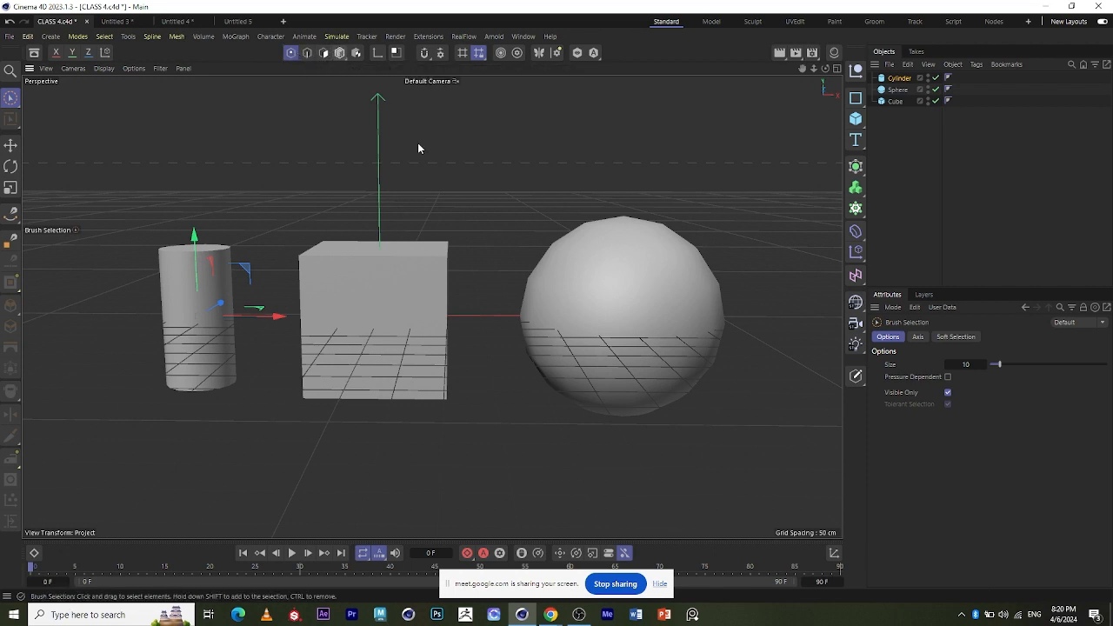
{"action": "left_click", "coordinate": [339, 53]}
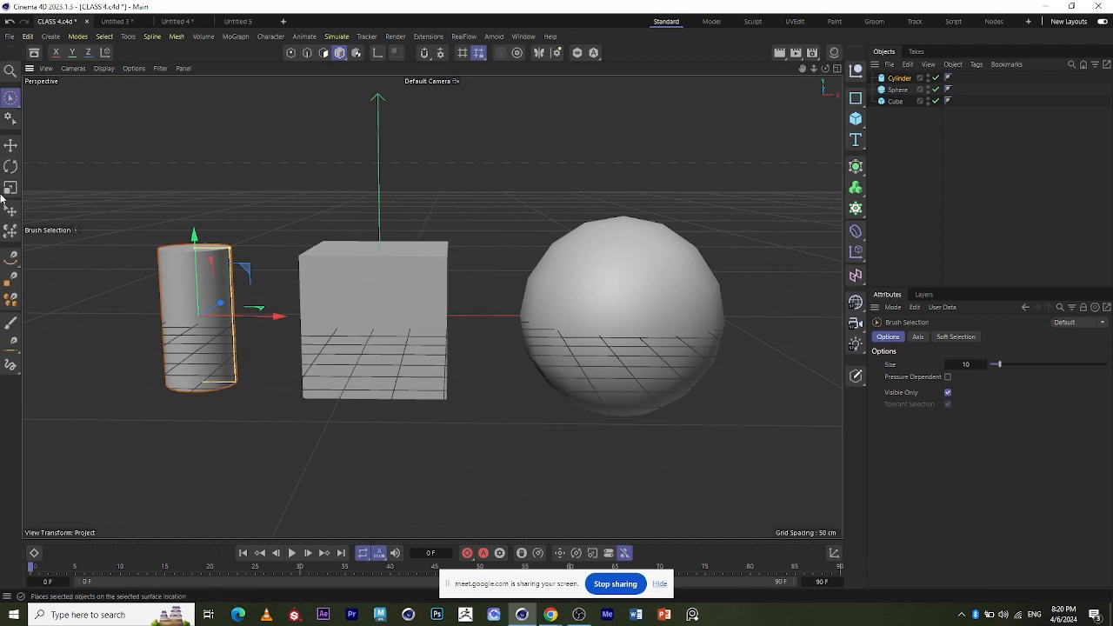
Activate the Move tool and select the cube, the sphere, the cube again and the cylinder one after another.
{"action": "left_click", "coordinate": [10, 147]}
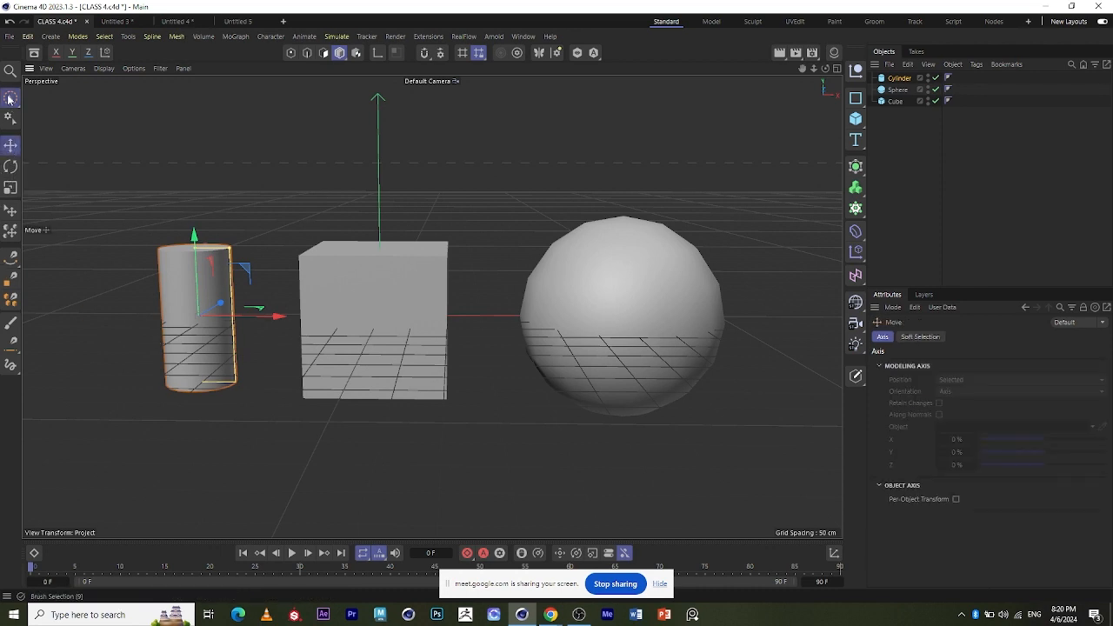
{"action": "left_click", "coordinate": [11, 100]}
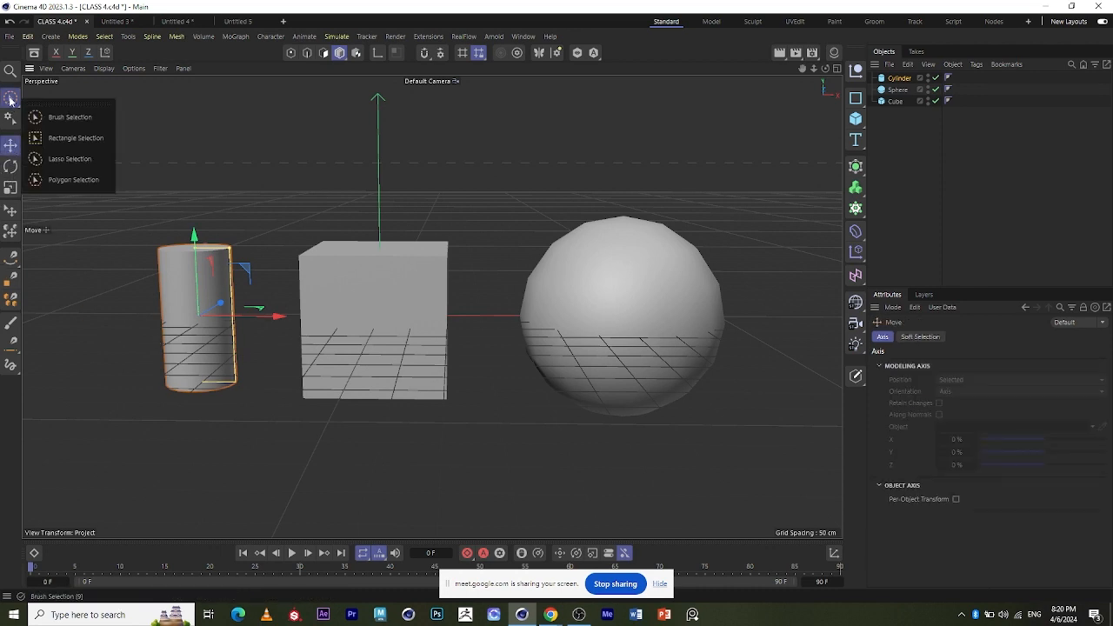
{"action": "left_click", "coordinate": [413, 320]}
{"action": "left_click", "coordinate": [655, 311]}
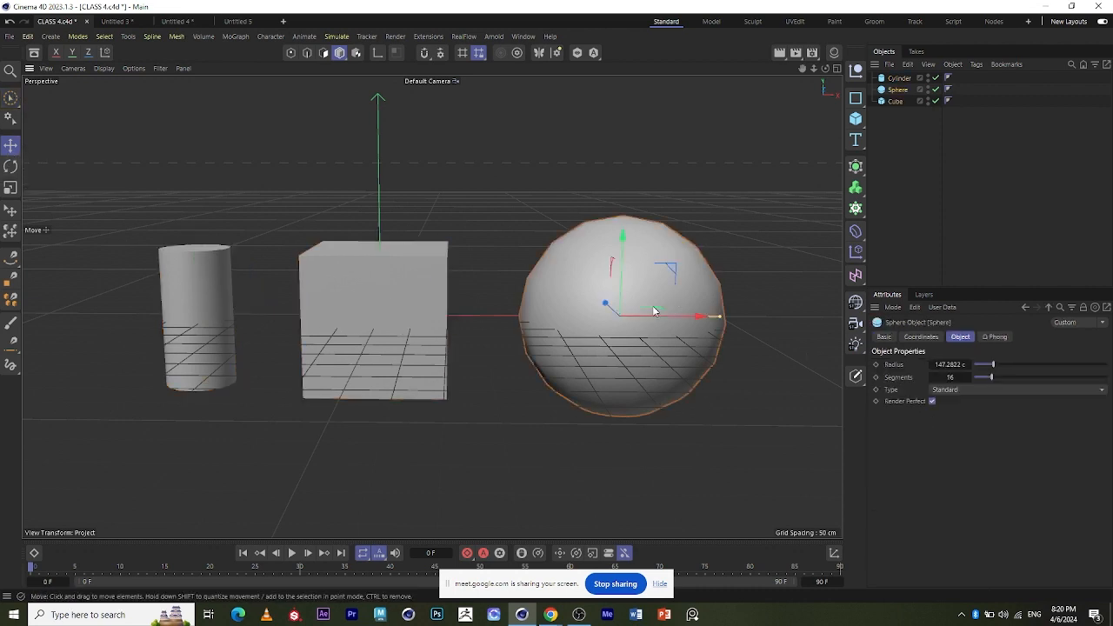
{"action": "left_click", "coordinate": [379, 320]}
{"action": "left_click", "coordinate": [203, 299]}
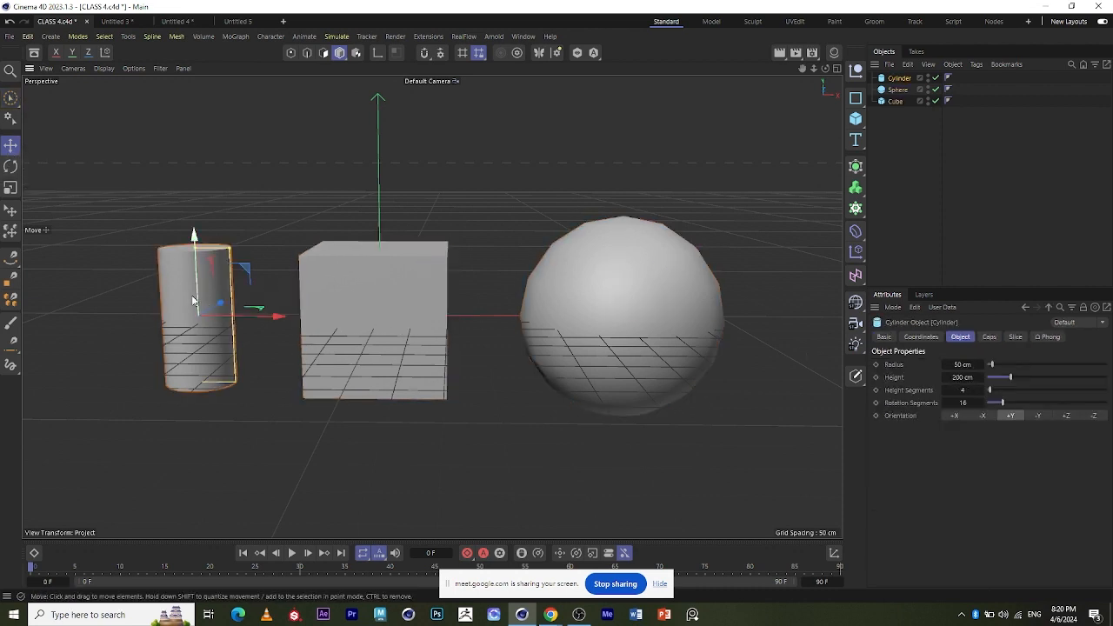
Scribble a white freehand line across the three primitives with Doodle Paint and undo it.
{"action": "left_click", "coordinate": [10, 365]}
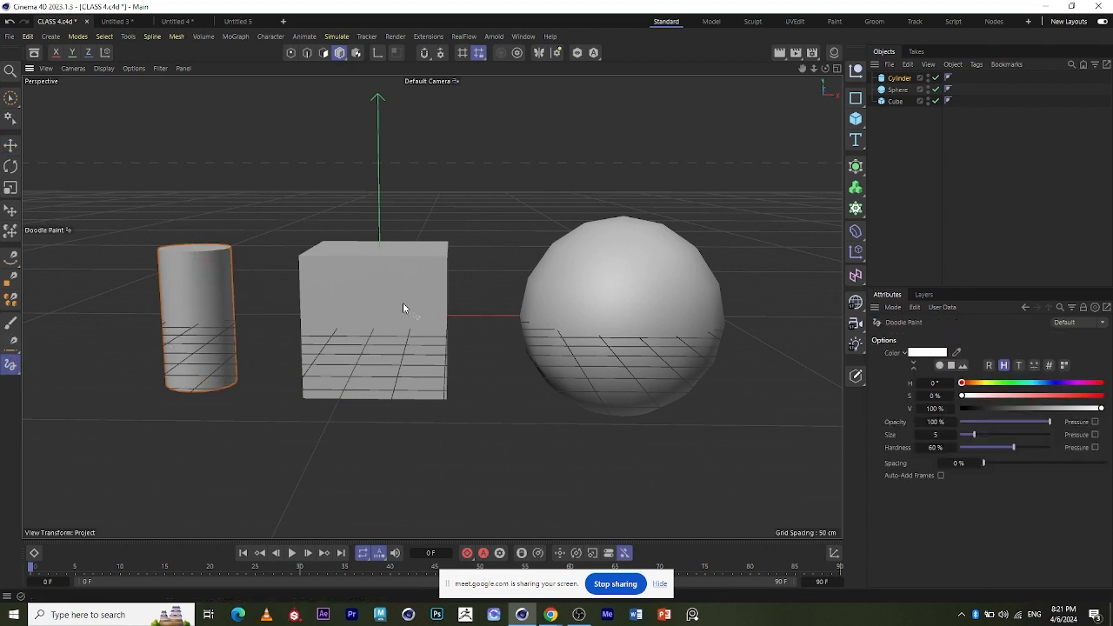
{"action": "mouse_move", "coordinate": [402, 304]}
{"action": "left_mouse_down"}
{"action": "mouse_move", "coordinate": [407, 321]}
{"action": "mouse_move", "coordinate": [644, 234]}
{"action": "left_mouse_up"}
{"action": "mouse_move", "coordinate": [571, 333]}
{"action": "left_mouse_down"}
{"action": "mouse_move", "coordinate": [537, 285]}
{"action": "mouse_move", "coordinate": [465, 447]}
{"action": "mouse_move", "coordinate": [261, 362]}
{"action": "mouse_move", "coordinate": [218, 250]}
{"action": "left_mouse_up"}
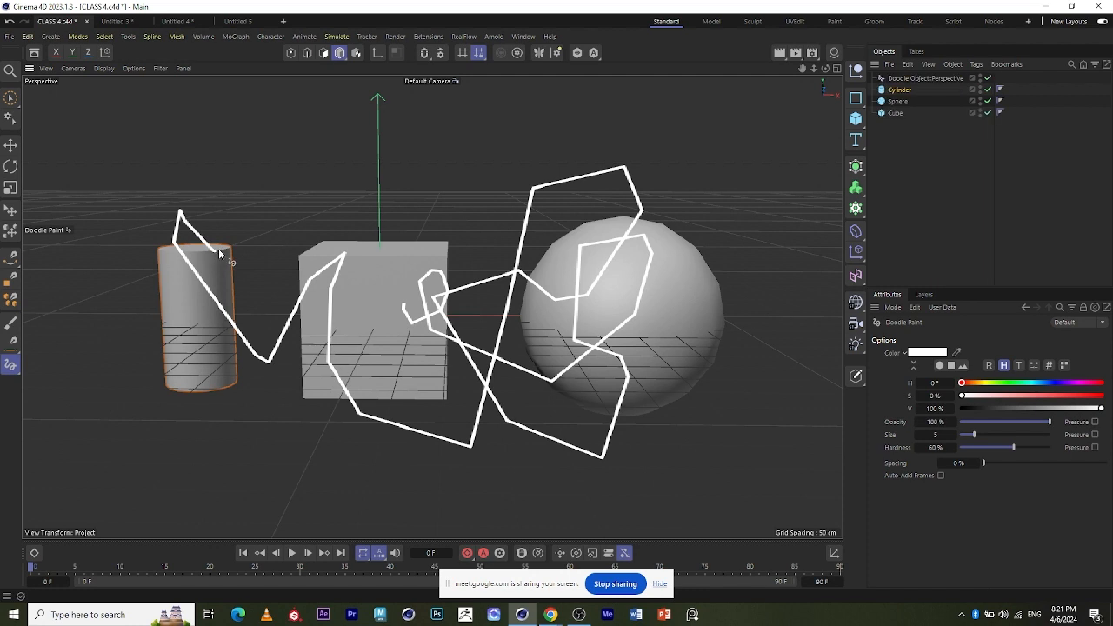
{"action": "key", "text": "ctrl+z"}
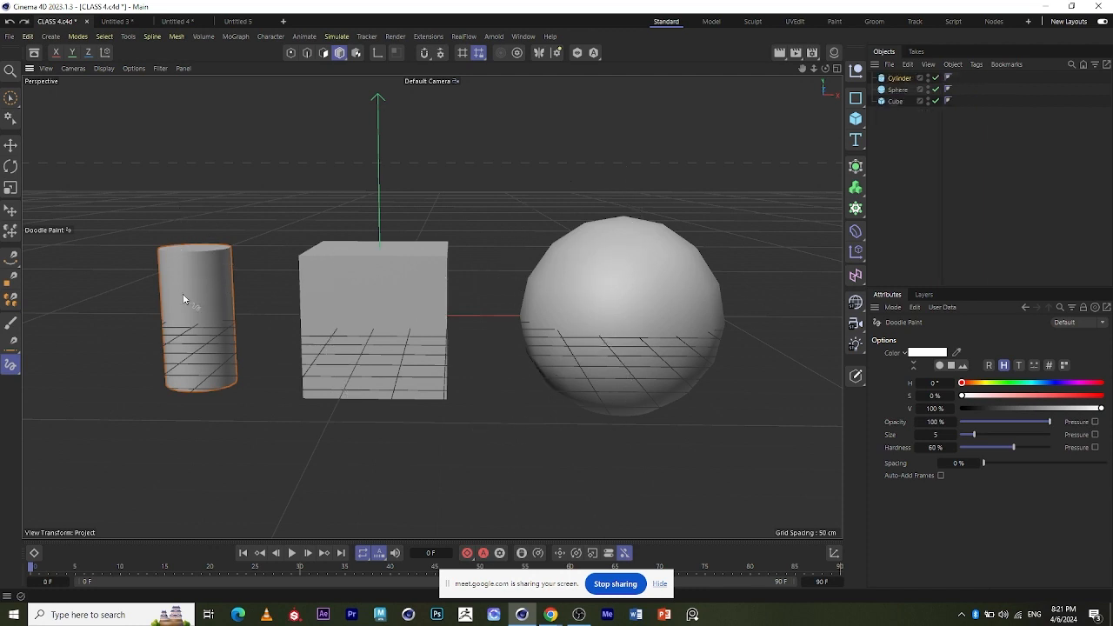
Switch to Brush Selection and brush-select the cube and sphere, then all three primitives, clearing the selection after each pass.
{"action": "left_click", "coordinate": [18, 108]}
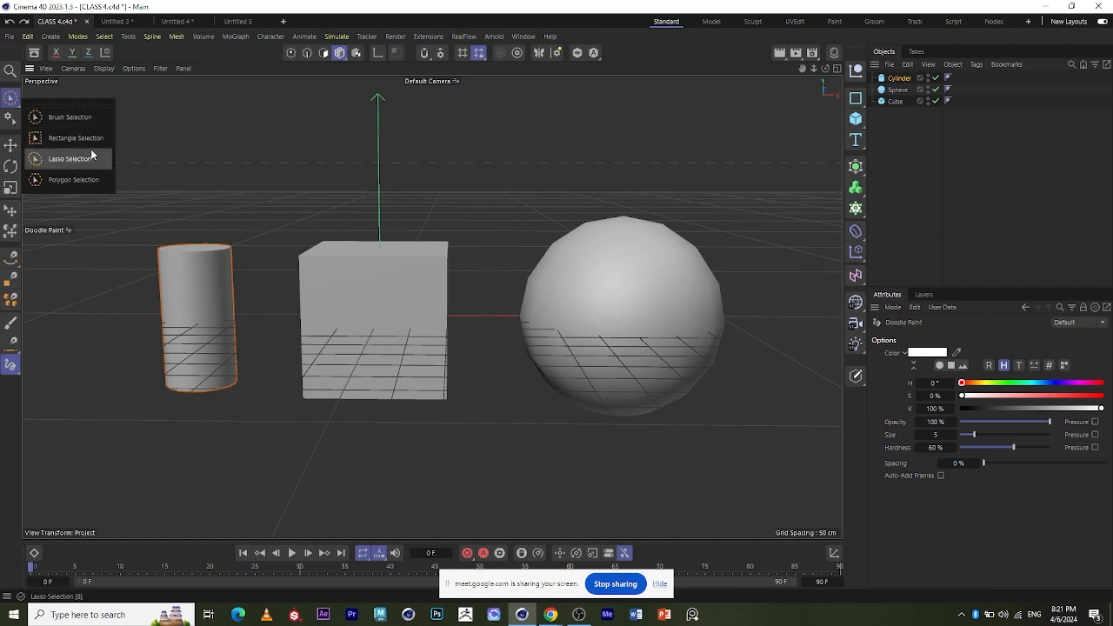
{"action": "left_click", "coordinate": [87, 120]}
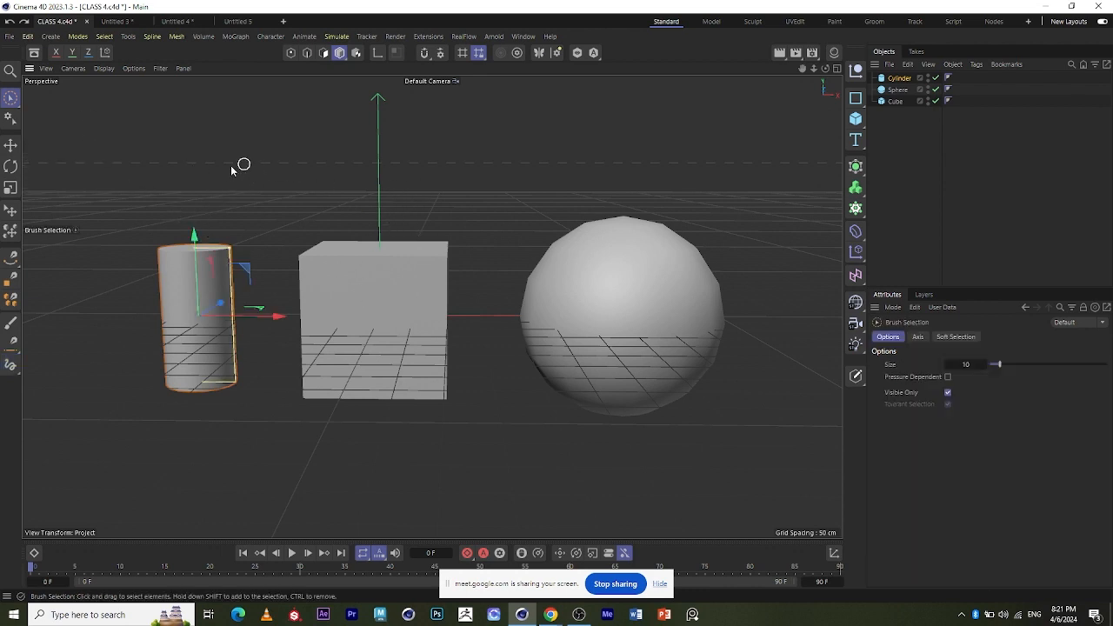
{"action": "left_click", "coordinate": [13, 100]}
{"action": "mouse_move", "coordinate": [230, 280]}
{"action": "left_mouse_down"}
{"action": "mouse_move", "coordinate": [345, 358]}
{"action": "mouse_move", "coordinate": [669, 285]}
{"action": "mouse_move", "coordinate": [278, 313]}
{"action": "mouse_move", "coordinate": [278, 220]}
{"action": "left_mouse_up"}
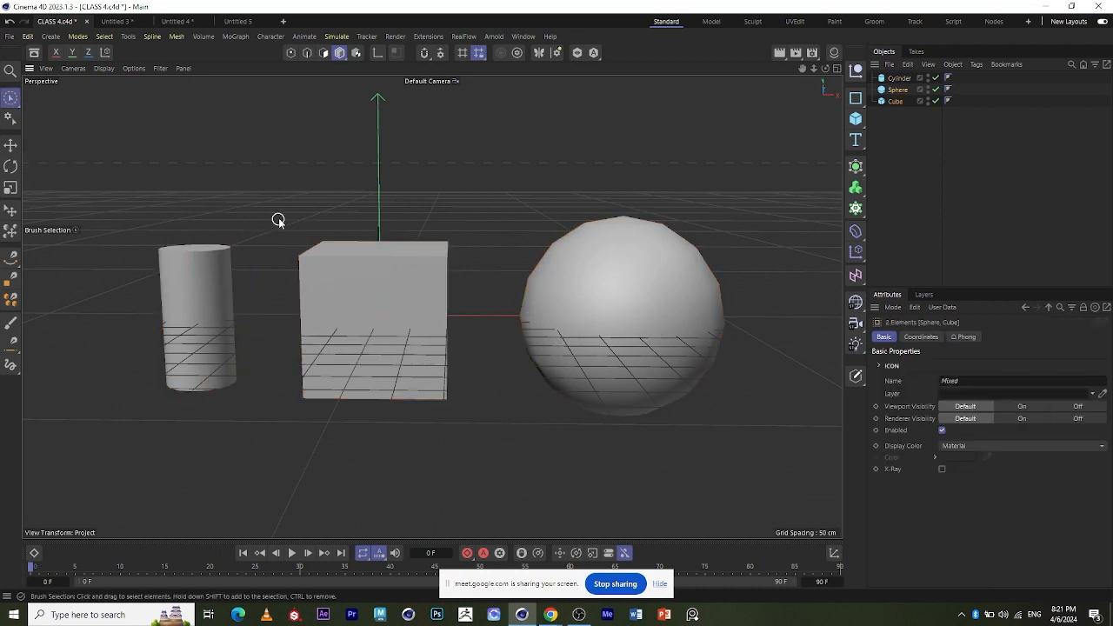
{"action": "left_click", "coordinate": [278, 219]}
{"action": "mouse_move", "coordinate": [124, 279]}
{"action": "left_mouse_down"}
{"action": "mouse_move", "coordinate": [183, 306]}
{"action": "mouse_move", "coordinate": [381, 314]}
{"action": "mouse_move", "coordinate": [612, 460]}
{"action": "mouse_move", "coordinate": [179, 369]}
{"action": "left_mouse_up"}
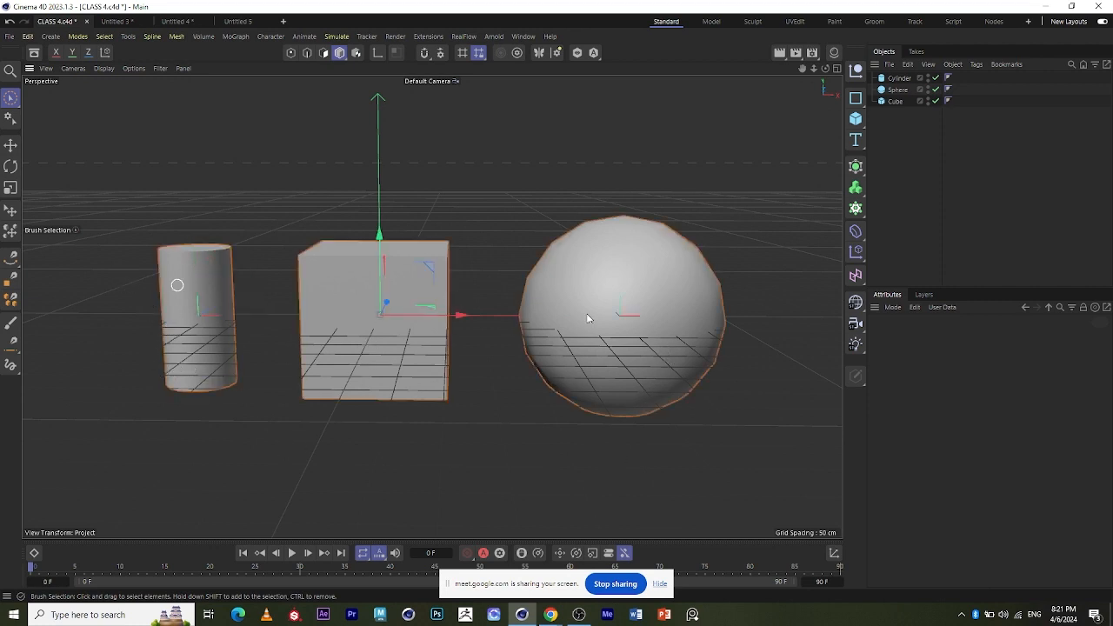
{"action": "mouse_move", "coordinate": [587, 318]}
{"action": "left_mouse_down"}
{"action": "mouse_move", "coordinate": [612, 381]}
{"action": "mouse_move", "coordinate": [318, 229]}
{"action": "mouse_move", "coordinate": [228, 211]}
{"action": "left_mouse_up"}
{"action": "left_click", "coordinate": [224, 212]}
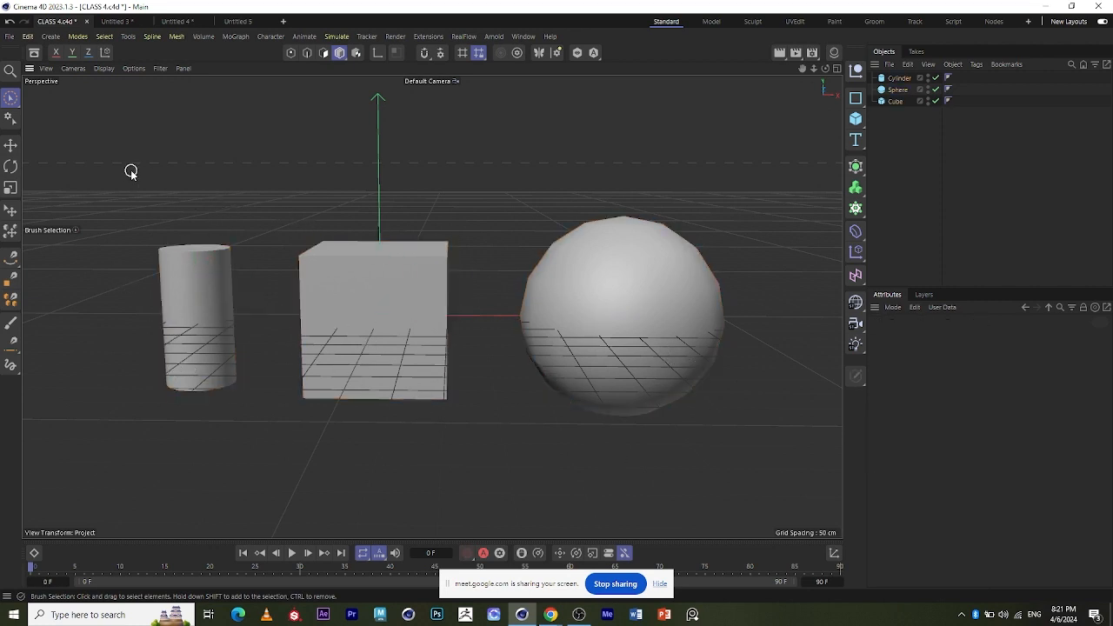
Brush-select the cylinder and sphere together, move them slightly upward along the Y axis and clear the selection.
{"action": "mouse_move", "coordinate": [131, 172]}
{"action": "left_mouse_down"}
{"action": "mouse_move", "coordinate": [206, 412]}
{"action": "mouse_move", "coordinate": [582, 521]}
{"action": "mouse_move", "coordinate": [656, 302]}
{"action": "mouse_move", "coordinate": [539, 130]}
{"action": "mouse_move", "coordinate": [500, 126]}
{"action": "left_mouse_up"}
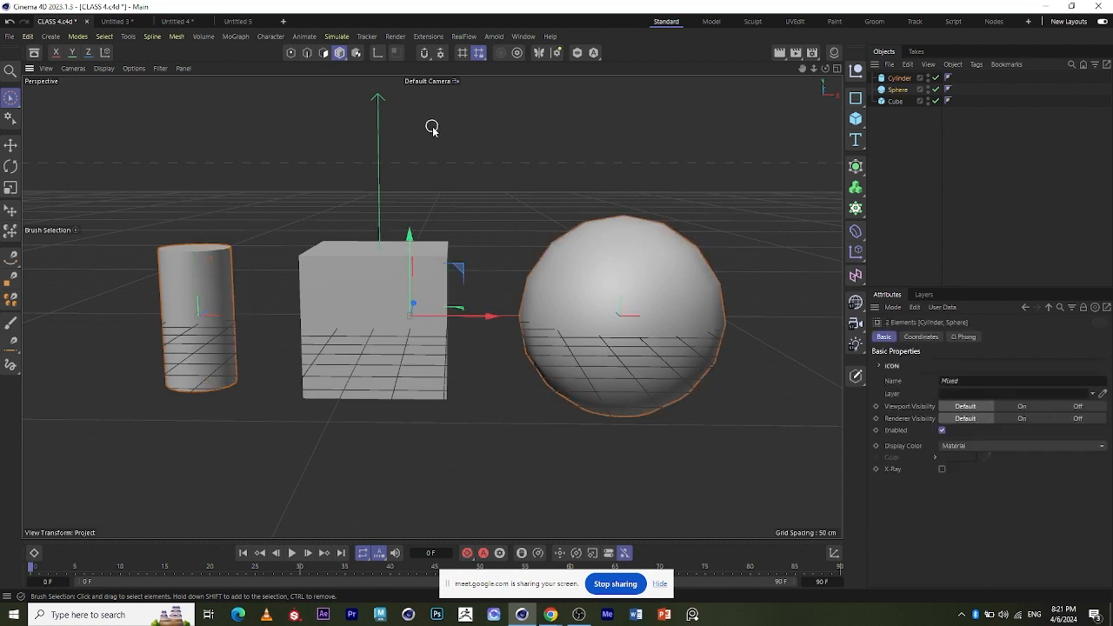
{"action": "left_click", "coordinate": [470, 158]}
{"action": "left_click", "coordinate": [212, 273]}
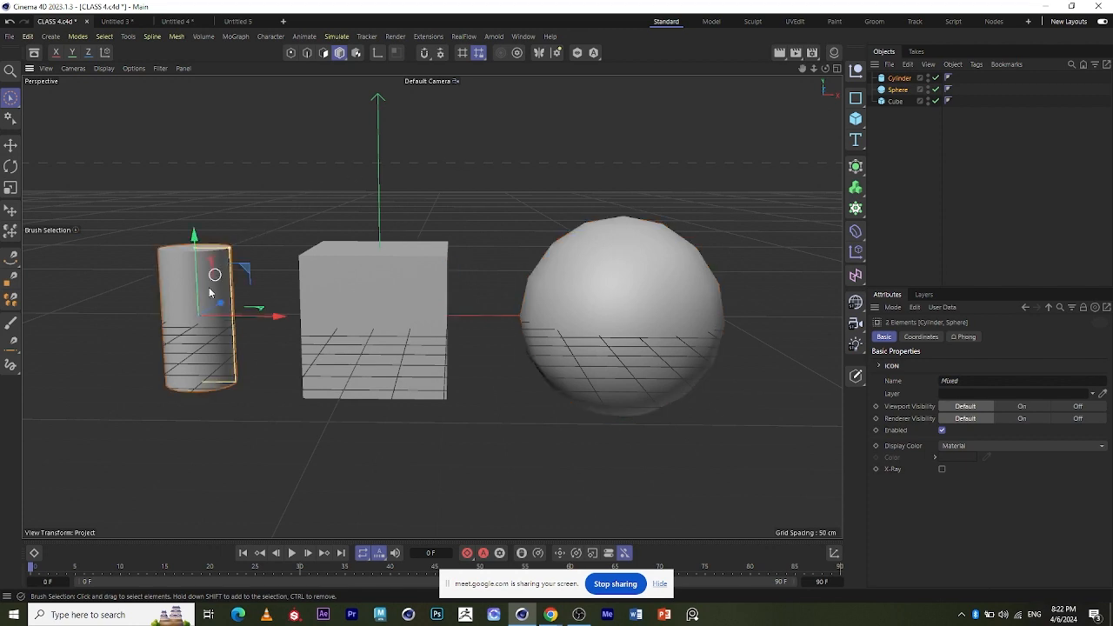
{"action": "mouse_move", "coordinate": [548, 447]}
{"action": "left_mouse_down"}
{"action": "mouse_move", "coordinate": [569, 153]}
{"action": "mouse_move", "coordinate": [159, 290]}
{"action": "left_mouse_up"}
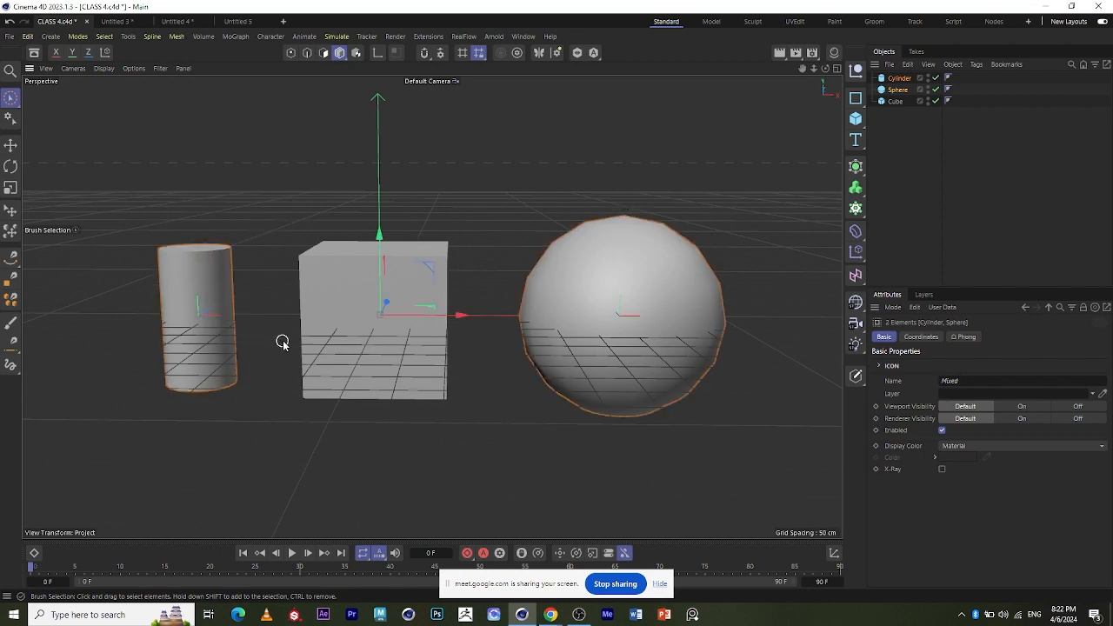
{"action": "mouse_move", "coordinate": [409, 235]}
{"action": "left_mouse_down"}
{"action": "mouse_move", "coordinate": [410, 156]}
{"action": "mouse_move", "coordinate": [410, 246]}
{"action": "mouse_move", "coordinate": [409, 221]}
{"action": "left_mouse_up"}
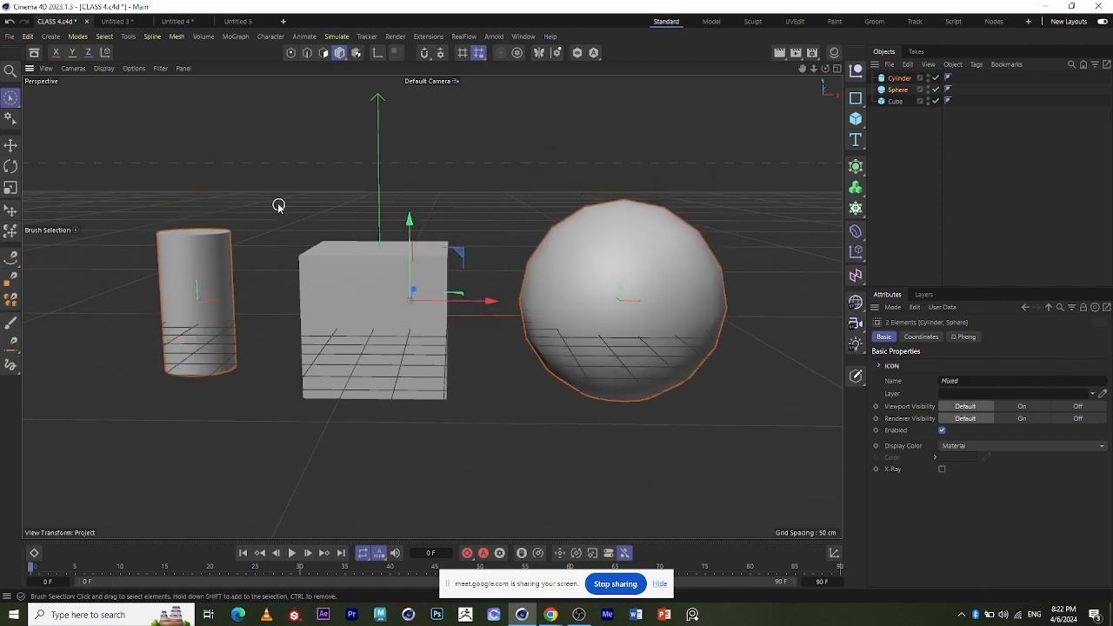
{"action": "left_click", "coordinate": [288, 224]}
Select the cylinder with Brush Selection and add the sphere and the cube to the selection.
{"action": "left_click", "coordinate": [12, 101]}
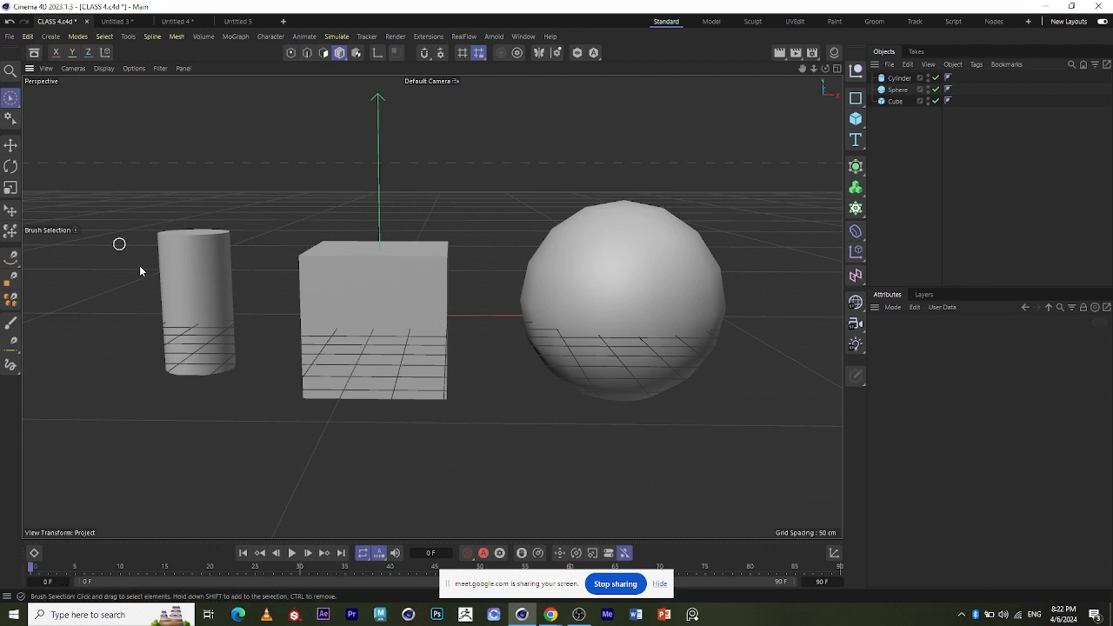
{"action": "left_click", "coordinate": [203, 287]}
{"action": "left_click", "coordinate": [597, 212], "text": "shift"}
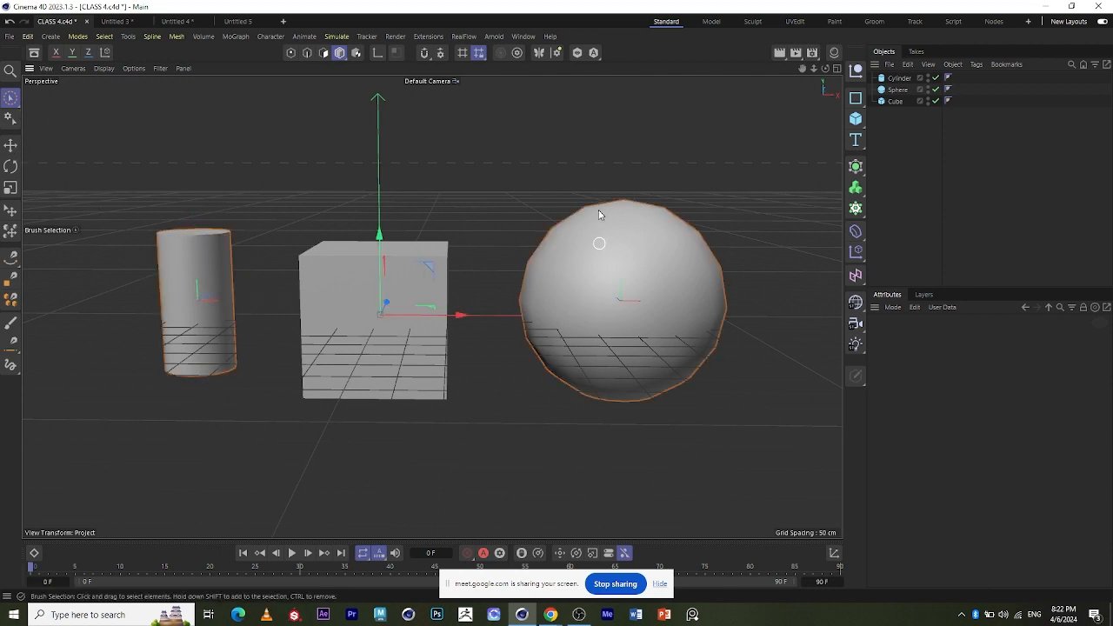
{"action": "mouse_move", "coordinate": [596, 425]}
{"action": "left_mouse_down"}
{"action": "mouse_move", "coordinate": [264, 246]}
{"action": "mouse_move", "coordinate": [604, 322]}
{"action": "mouse_move", "coordinate": [217, 385]}
{"action": "mouse_move", "coordinate": [279, 284]}
{"action": "left_mouse_up"}
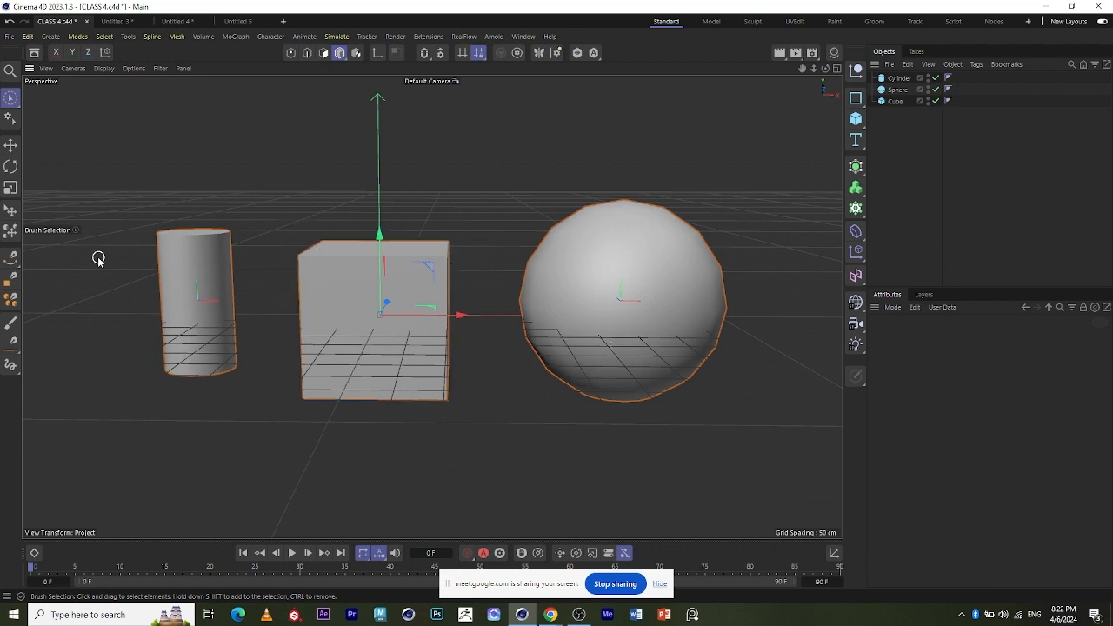
Switch to Rectangle Selection, frame only the cylinder to select it and clear the selection.
{"action": "left_click", "coordinate": [11, 98]}
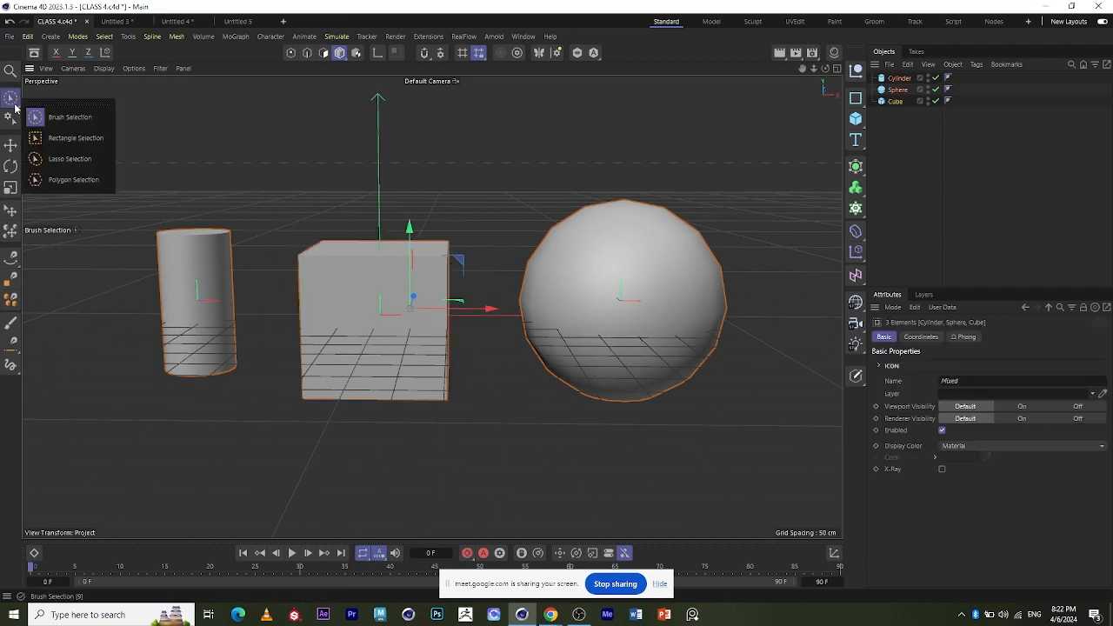
{"action": "left_click", "coordinate": [84, 139]}
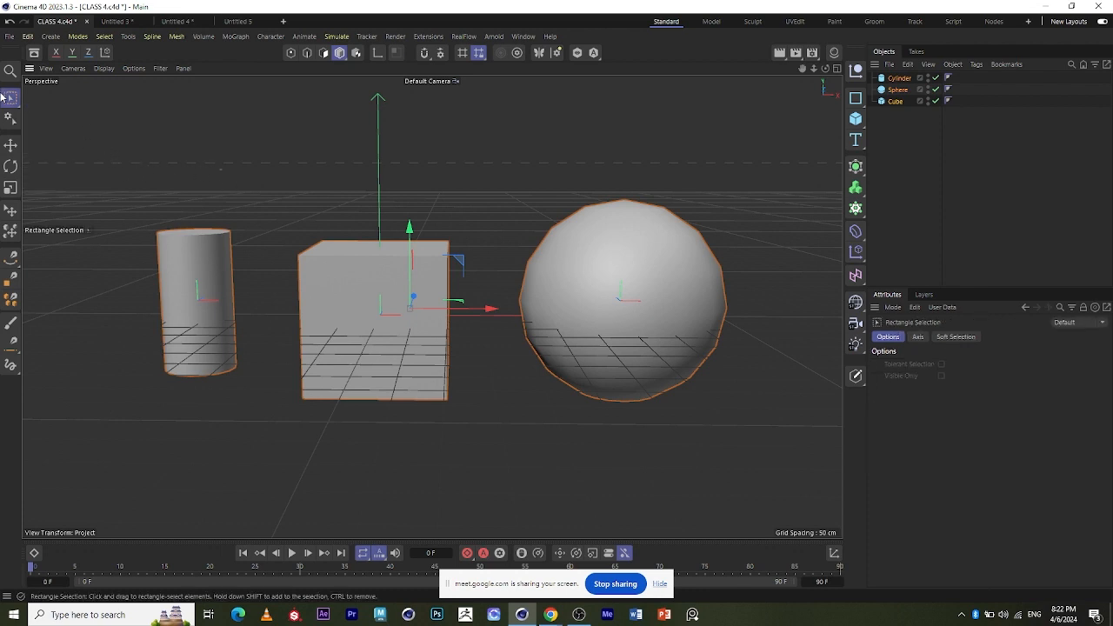
{"action": "left_click_drag", "start_coordinate": [136, 141], "coordinate": [211, 237]}
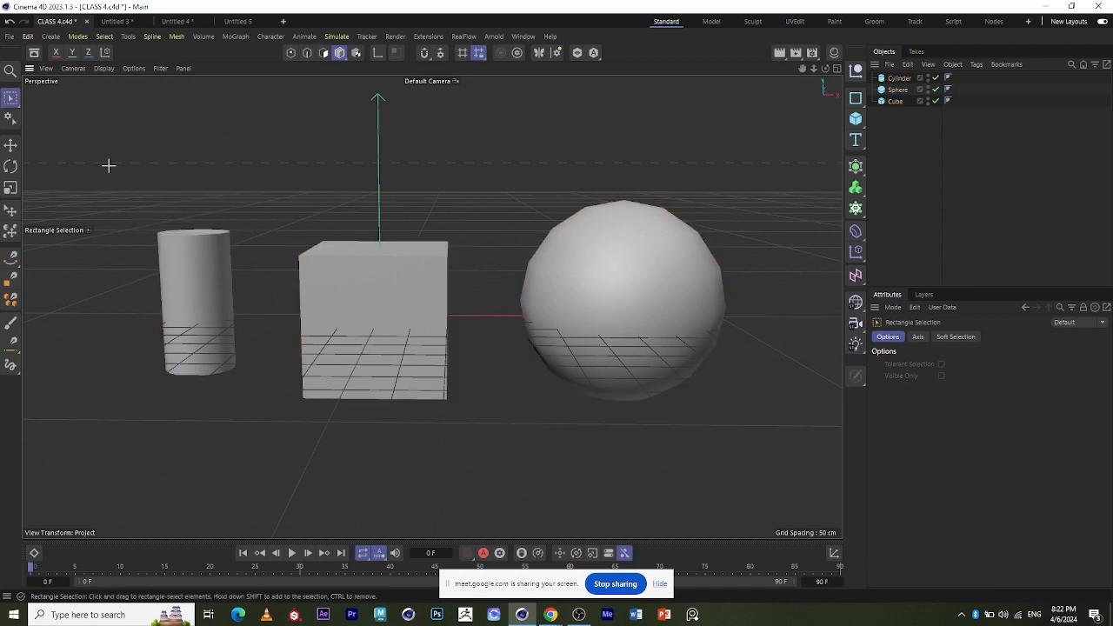
{"action": "left_click_drag", "start_coordinate": [106, 164], "coordinate": [293, 462]}
{"action": "left_click", "coordinate": [114, 121]}
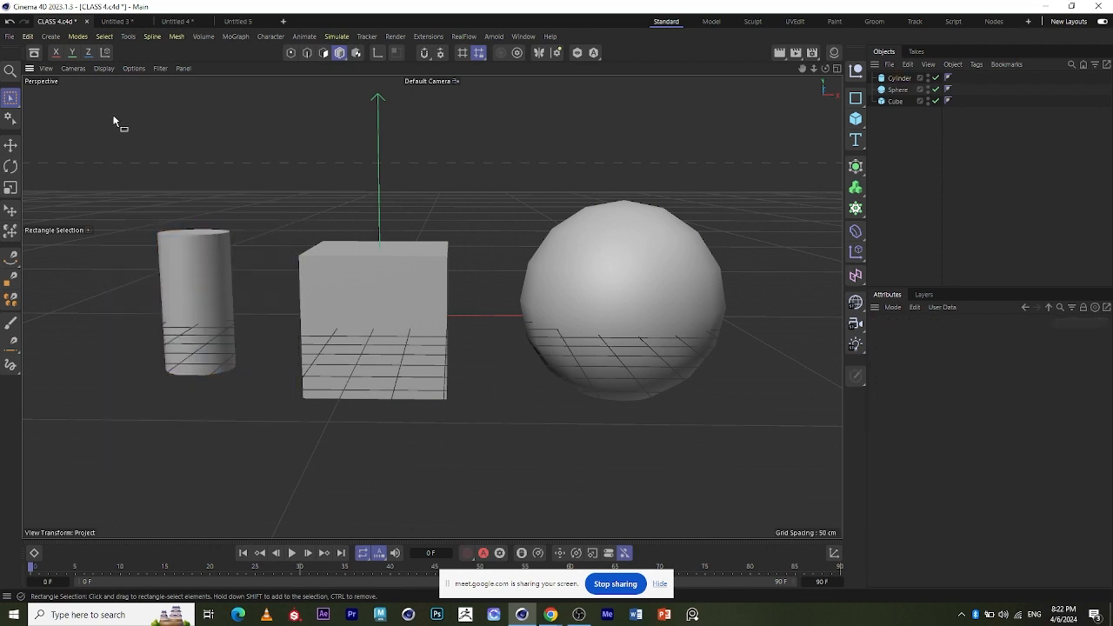
Select the cylinder and cube together with one selection rectangle.
{"action": "left_click_drag", "start_coordinate": [114, 121], "coordinate": [484, 476]}
{"action": "scroll", "coordinate": [403, 283], "scroll_direction": "down", "scroll_amount": 2}
{"action": "scroll", "coordinate": [416, 362], "scroll_direction": "up", "scroll_amount": 1}
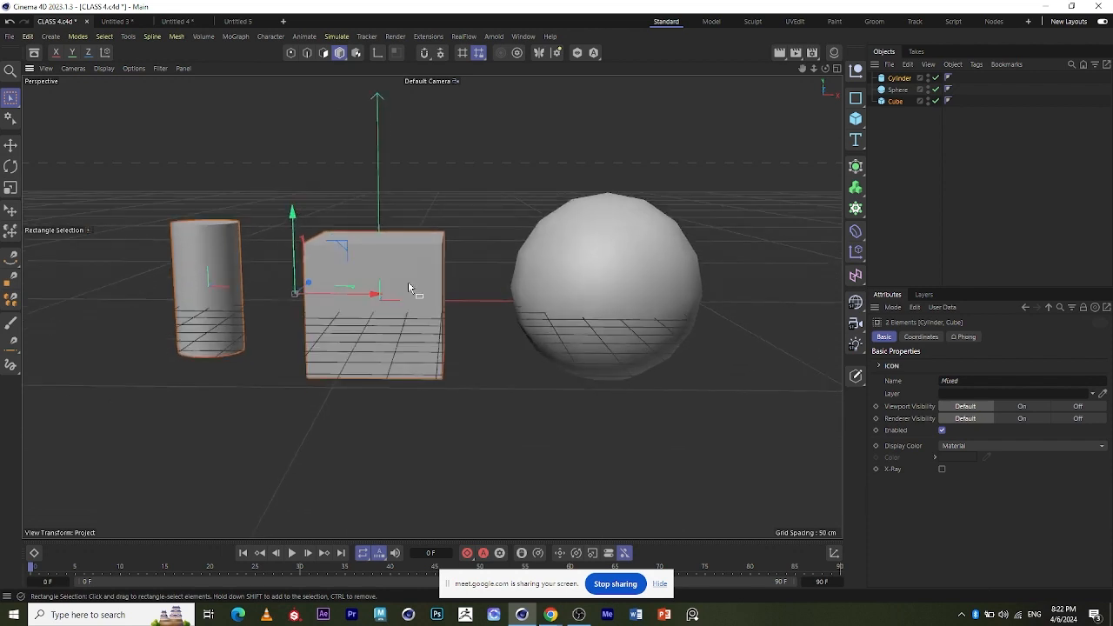
{"action": "scroll", "coordinate": [435, 289], "scroll_direction": "down", "scroll_amount": 1}
{"action": "scroll", "coordinate": [593, 349], "scroll_direction": "up", "scroll_amount": 2}
Clear the selection and select only the sphere with a selection rectangle.
{"action": "left_click_drag", "start_coordinate": [773, 456], "coordinate": [490, 151]}
{"action": "left_click", "coordinate": [692, 437]}
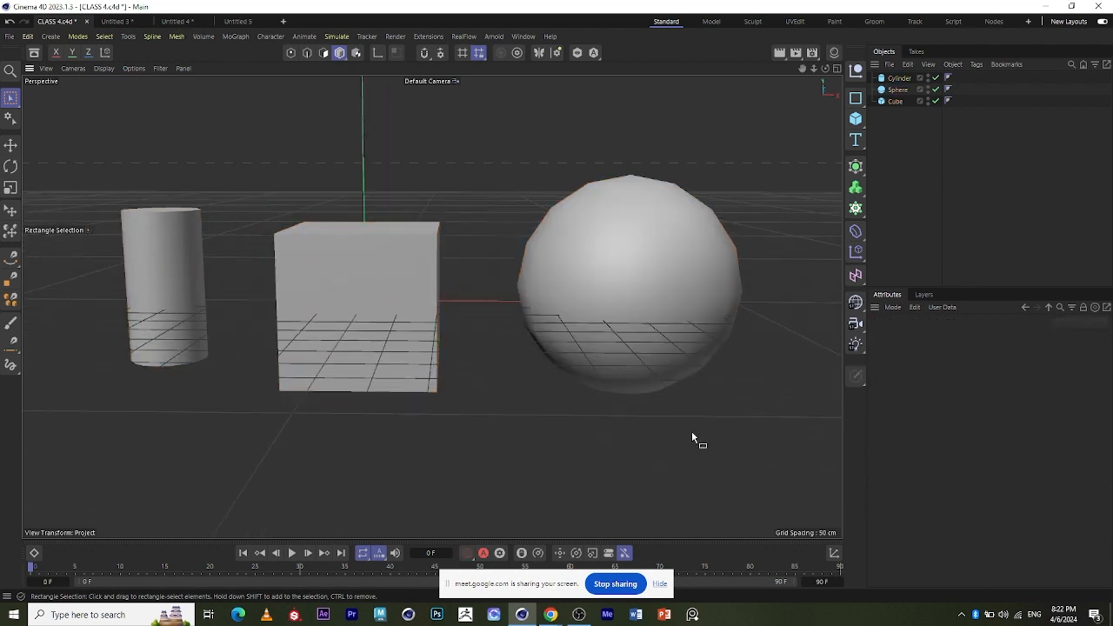
{"action": "left_click", "coordinate": [615, 403]}
{"action": "left_click_drag", "start_coordinate": [751, 469], "coordinate": [494, 70]}
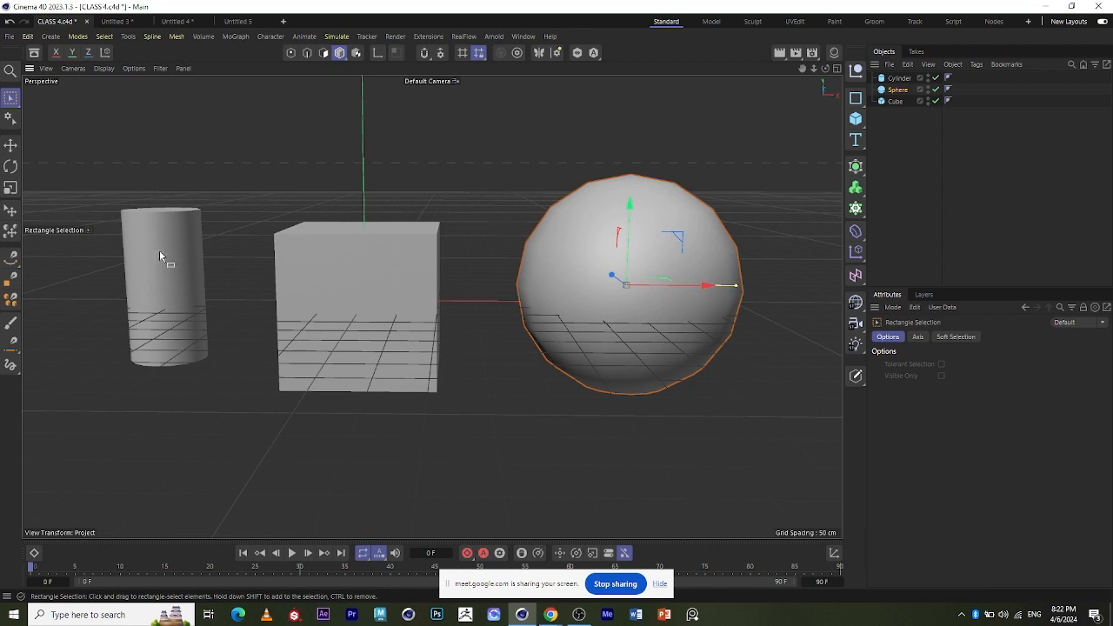
Switch to Lasso Selection and lasso the cylinder and cube together, then only the sphere.
{"action": "left_click", "coordinate": [10, 97]}
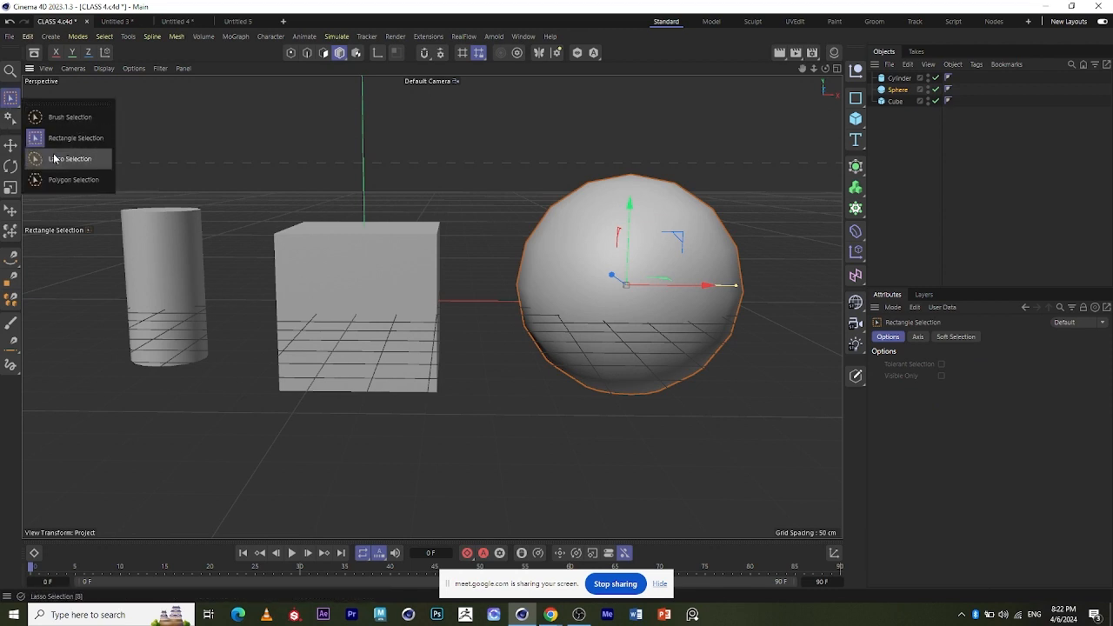
{"action": "left_click", "coordinate": [55, 159]}
{"action": "mouse_move", "coordinate": [84, 180]}
{"action": "left_mouse_down"}
{"action": "mouse_move", "coordinate": [237, 114]}
{"action": "mouse_move", "coordinate": [244, 207]}
{"action": "mouse_move", "coordinate": [68, 178]}
{"action": "mouse_move", "coordinate": [151, 448]}
{"action": "mouse_move", "coordinate": [296, 397]}
{"action": "mouse_move", "coordinate": [259, 303]}
{"action": "mouse_move", "coordinate": [402, 182]}
{"action": "mouse_move", "coordinate": [470, 530]}
{"action": "left_mouse_up"}
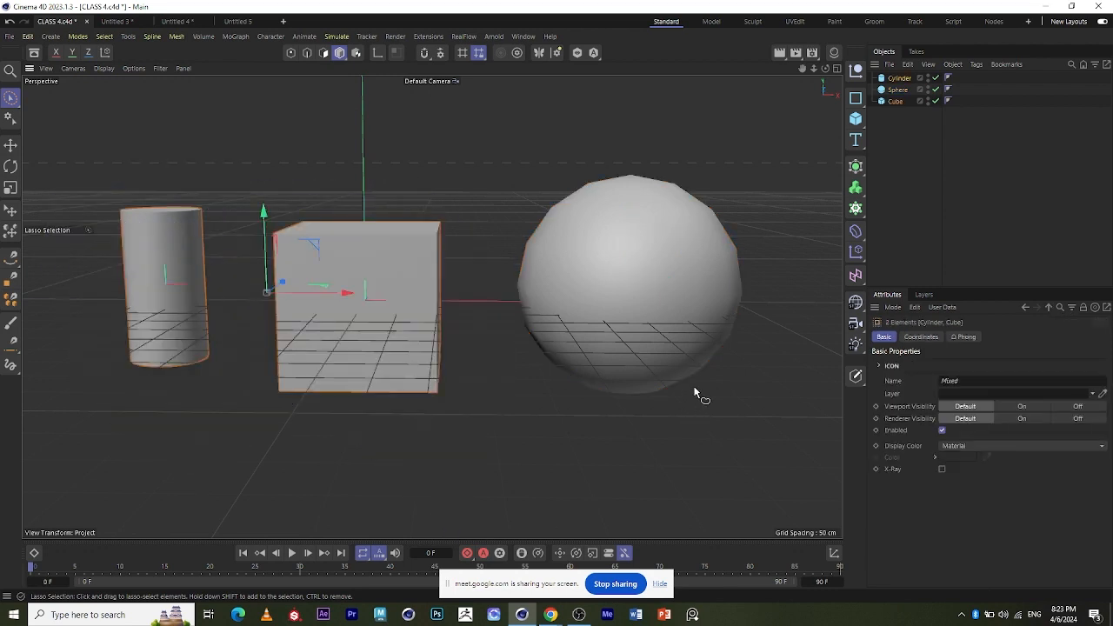
{"action": "mouse_move", "coordinate": [753, 383]}
{"action": "left_mouse_down"}
{"action": "mouse_move", "coordinate": [596, 469]}
{"action": "mouse_move", "coordinate": [499, 266]}
{"action": "mouse_move", "coordinate": [721, 210]}
{"action": "left_mouse_up"}
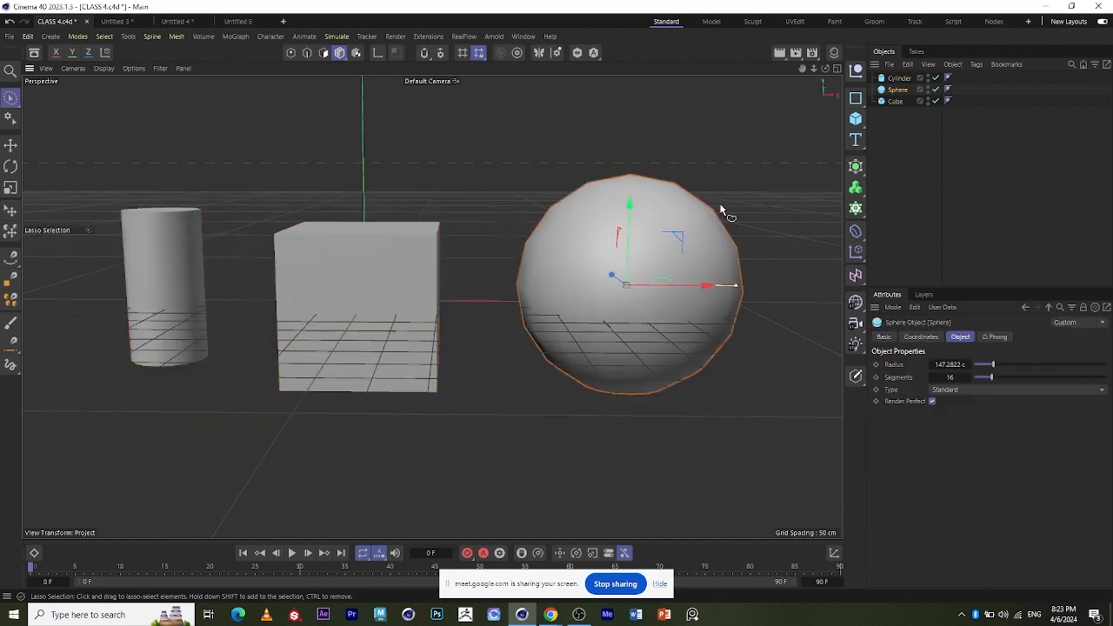
Clear the selection and lasso around the cylinder, cube and sphere to select all three.
{"action": "mouse_move", "coordinate": [739, 465]}
{"action": "left_mouse_down"}
{"action": "mouse_move", "coordinate": [633, 496]}
{"action": "mouse_move", "coordinate": [526, 358]}
{"action": "mouse_move", "coordinate": [571, 116]}
{"action": "mouse_move", "coordinate": [782, 262]}
{"action": "mouse_move", "coordinate": [616, 525]}
{"action": "mouse_move", "coordinate": [270, 297]}
{"action": "mouse_move", "coordinate": [643, 129]}
{"action": "mouse_move", "coordinate": [514, 267]}
{"action": "left_mouse_up"}
{"action": "mouse_move", "coordinate": [651, 470]}
{"action": "left_mouse_down"}
{"action": "mouse_move", "coordinate": [236, 390]}
{"action": "mouse_move", "coordinate": [105, 49]}
{"action": "mouse_move", "coordinate": [368, 149]}
{"action": "mouse_move", "coordinate": [514, 176]}
{"action": "mouse_move", "coordinate": [745, 119]}
{"action": "mouse_move", "coordinate": [738, 409]}
{"action": "mouse_move", "coordinate": [179, 409]}
{"action": "mouse_move", "coordinate": [101, 287]}
{"action": "left_mouse_up"}
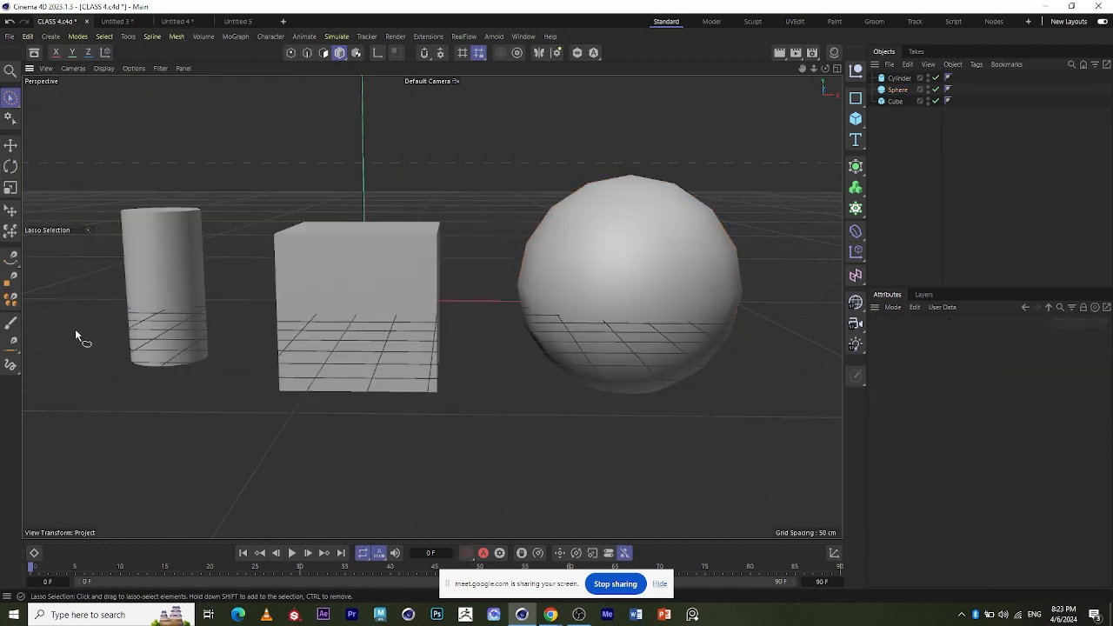
{"action": "mouse_move", "coordinate": [714, 463]}
{"action": "left_mouse_down"}
{"action": "mouse_move", "coordinate": [273, 457]}
{"action": "mouse_move", "coordinate": [104, 423]}
{"action": "mouse_move", "coordinate": [105, 125]}
{"action": "mouse_move", "coordinate": [641, 57]}
{"action": "left_mouse_up"}
{"action": "left_click_drag", "start_coordinate": [779, 233], "coordinate": [745, 378]}
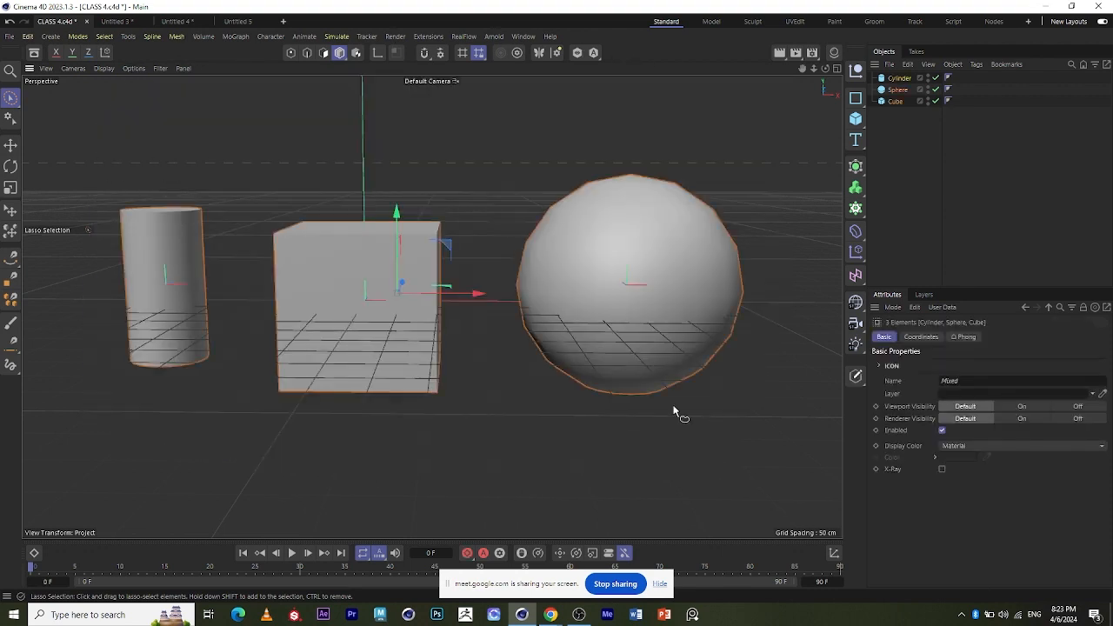
Switch to Polygon Selection and outline a closed polygon around the cylinder, cube and sphere.
{"action": "left_click", "coordinate": [8, 99]}
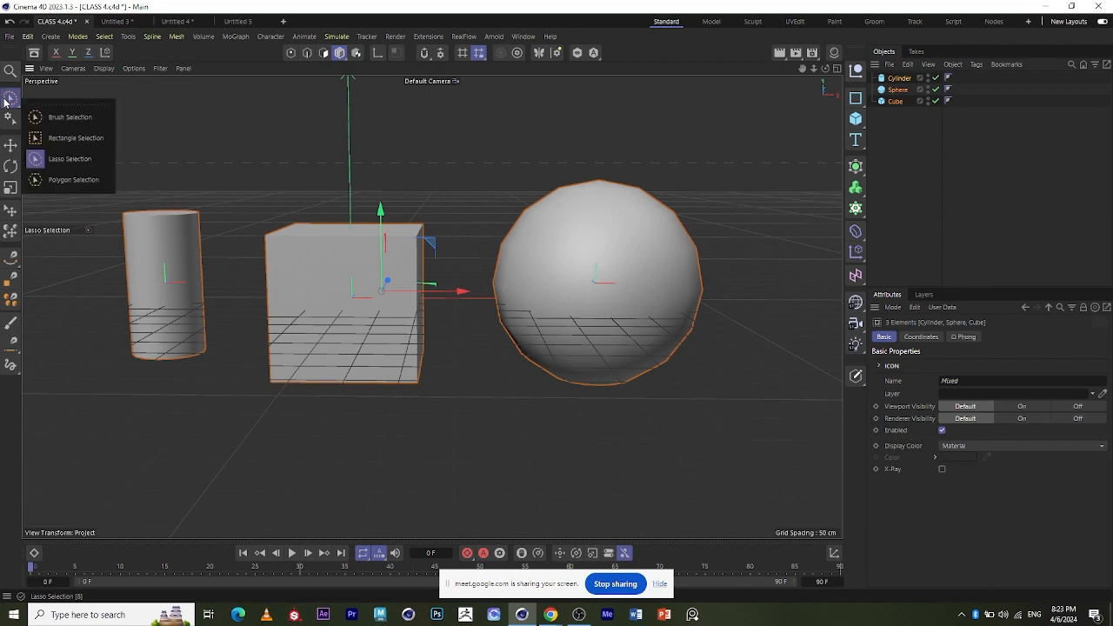
{"action": "left_click", "coordinate": [61, 180]}
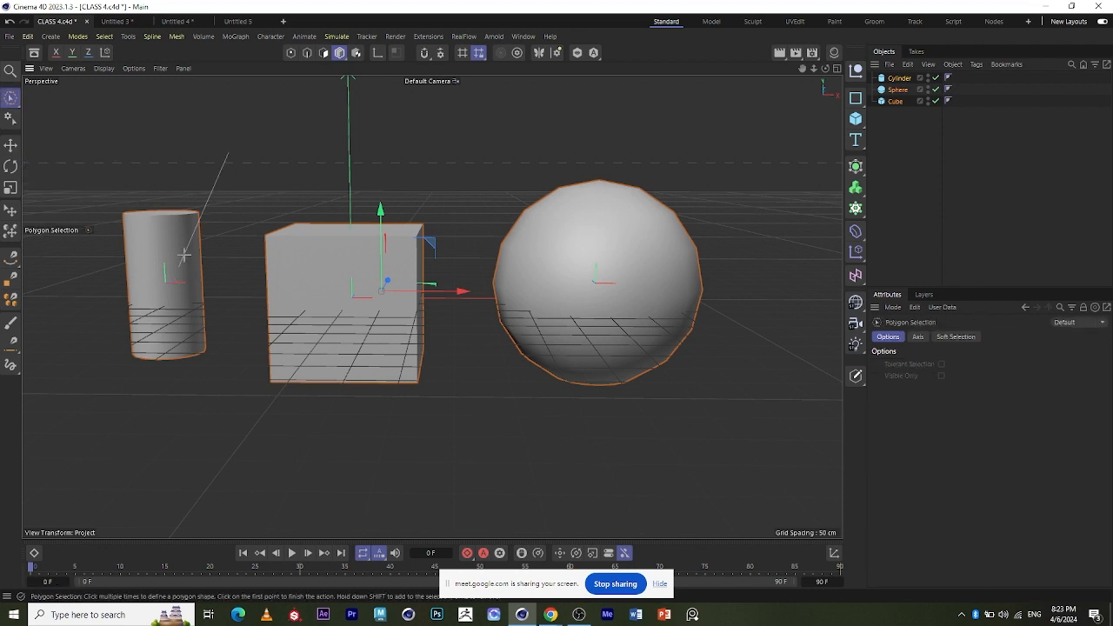
{"action": "left_click", "coordinate": [272, 149]}
{"action": "left_click", "coordinate": [350, 200]}
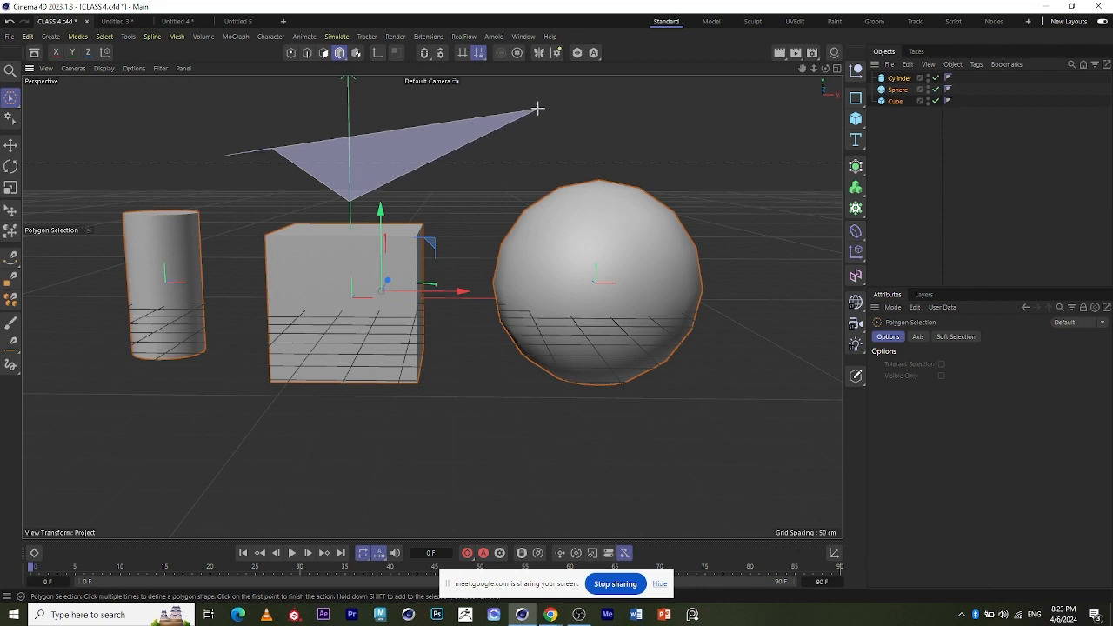
{"action": "left_click", "coordinate": [539, 108]}
{"action": "left_click", "coordinate": [743, 179]}
{"action": "left_click", "coordinate": [709, 463]}
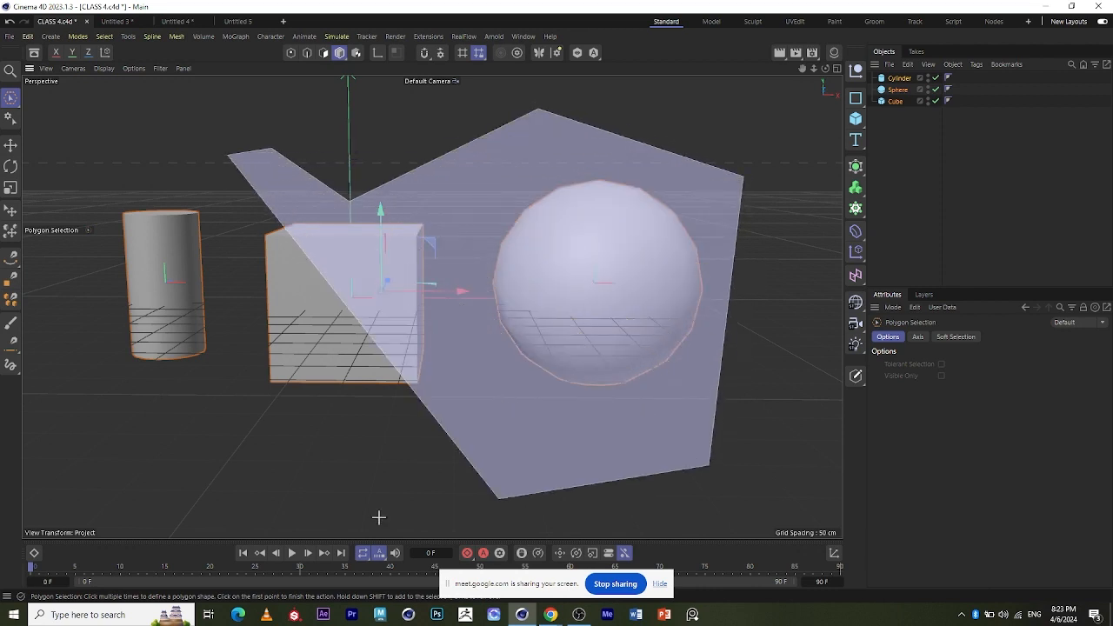
{"action": "left_click", "coordinate": [181, 523]}
{"action": "left_click", "coordinate": [45, 366]}
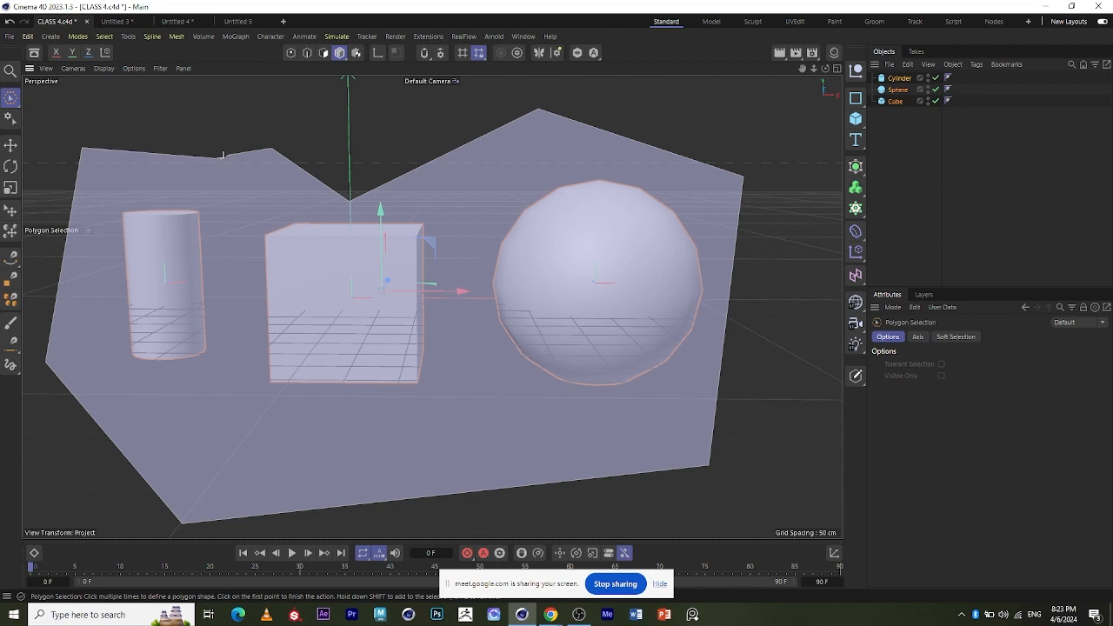
{"action": "left_click", "coordinate": [227, 109]}
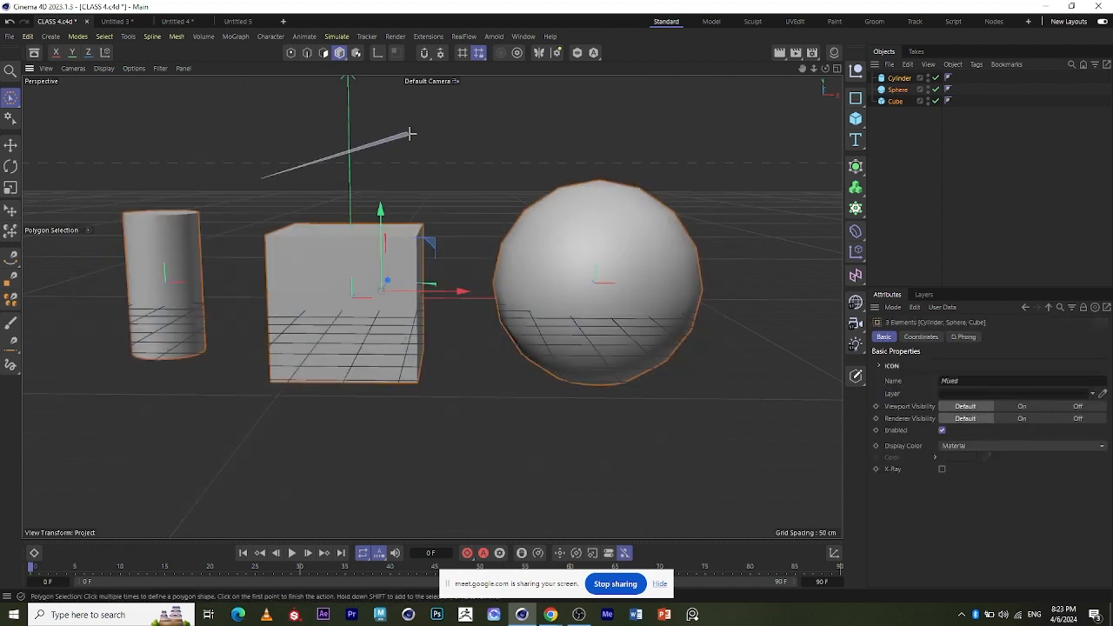
Outline all three objects again with a second, more irregular selection polygon.
{"action": "left_click", "coordinate": [504, 195]}
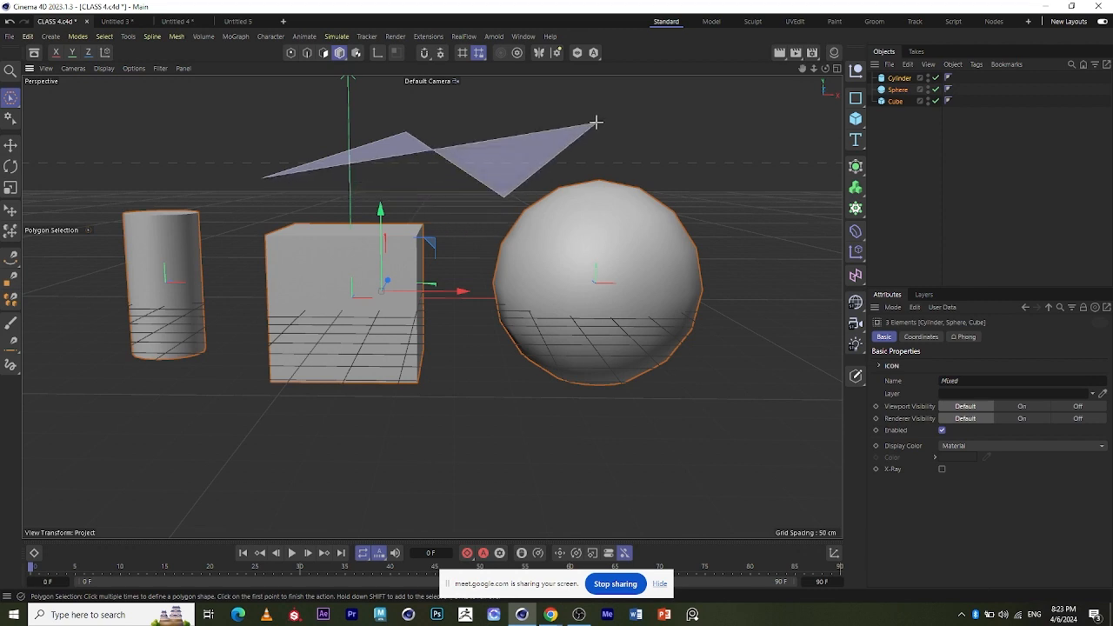
{"action": "left_click", "coordinate": [636, 88]}
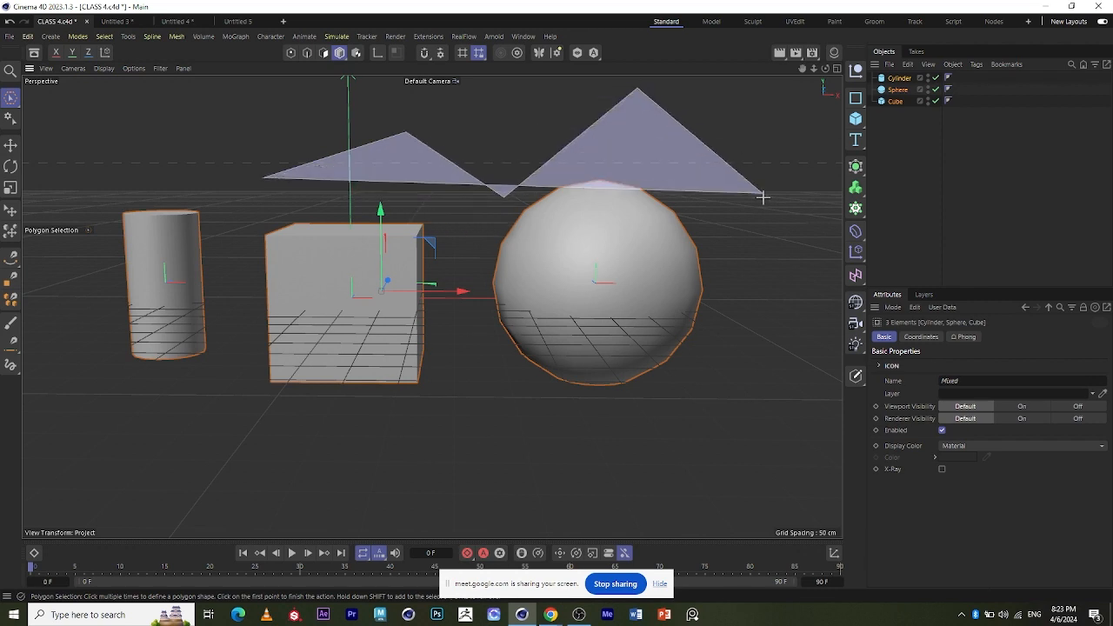
{"action": "left_click", "coordinate": [814, 406]}
{"action": "left_click", "coordinate": [669, 480]}
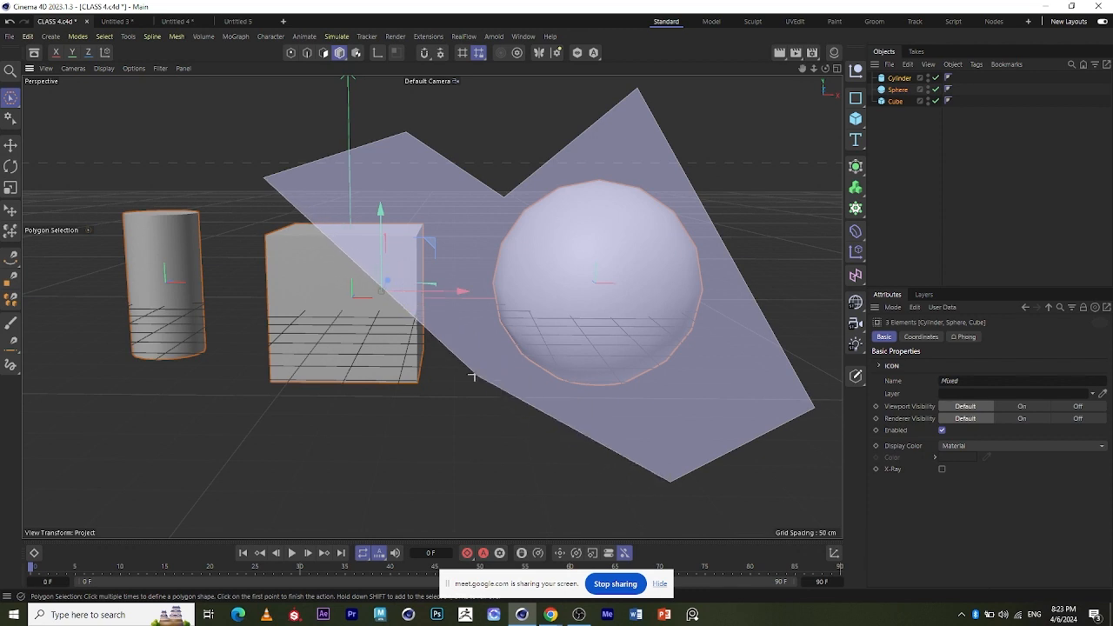
{"action": "left_click", "coordinate": [473, 375]}
{"action": "left_click", "coordinate": [415, 453]}
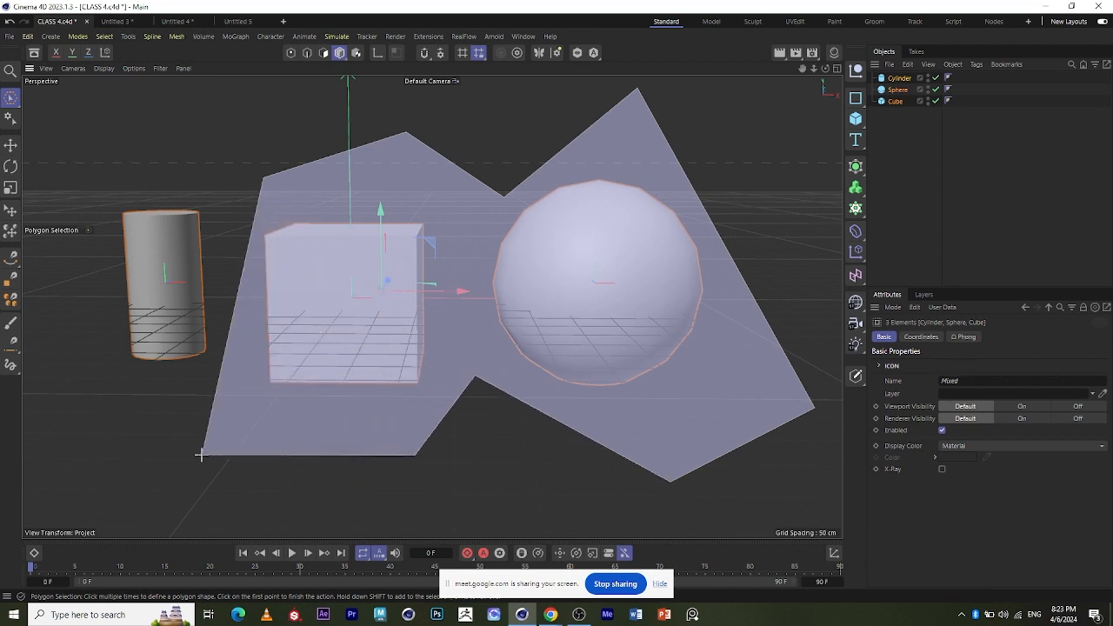
{"action": "left_click", "coordinate": [200, 454]}
{"action": "left_click", "coordinate": [33, 338]}
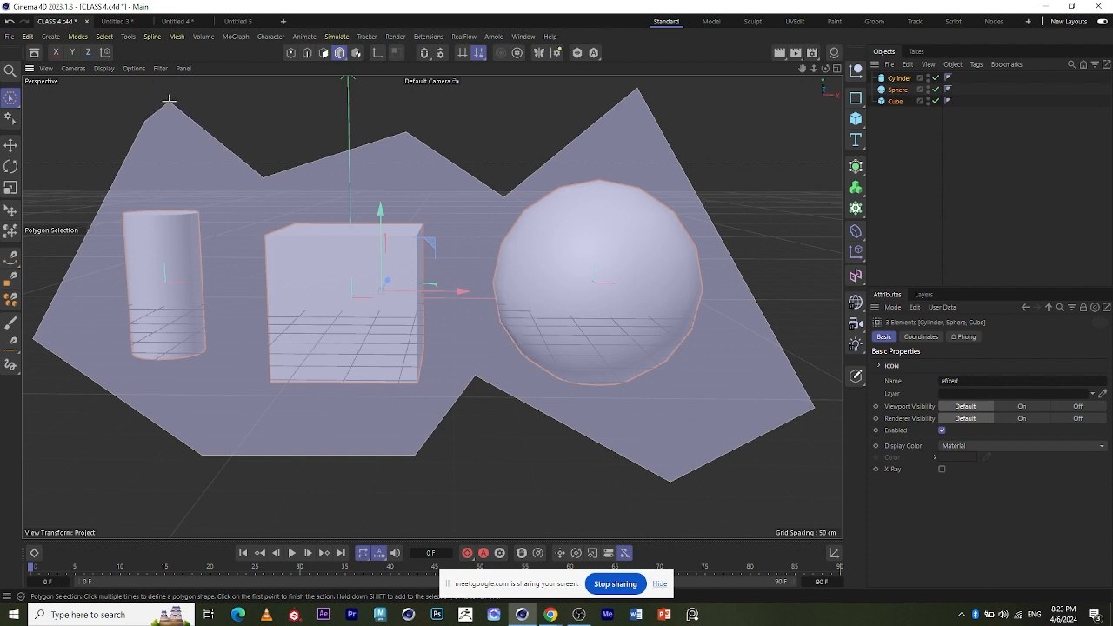
{"action": "left_click", "coordinate": [170, 101]}
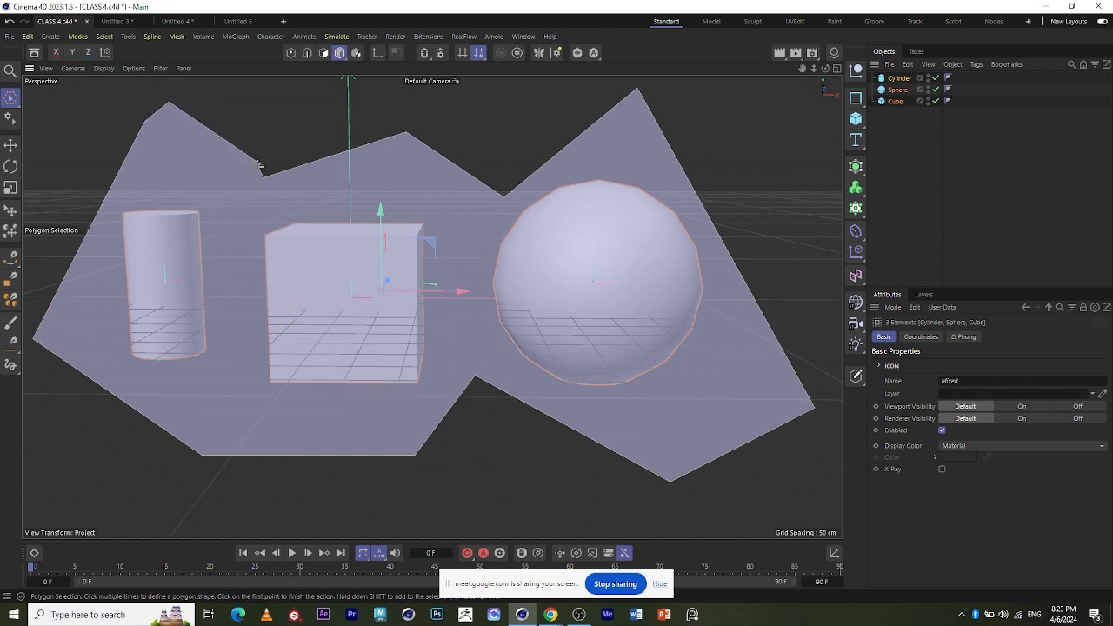
{"action": "left_click", "coordinate": [255, 173]}
Look through the selection commands and the object types listed under Selection Filter.
{"action": "scroll", "coordinate": [403, 254], "scroll_direction": "down", "scroll_amount": 3}
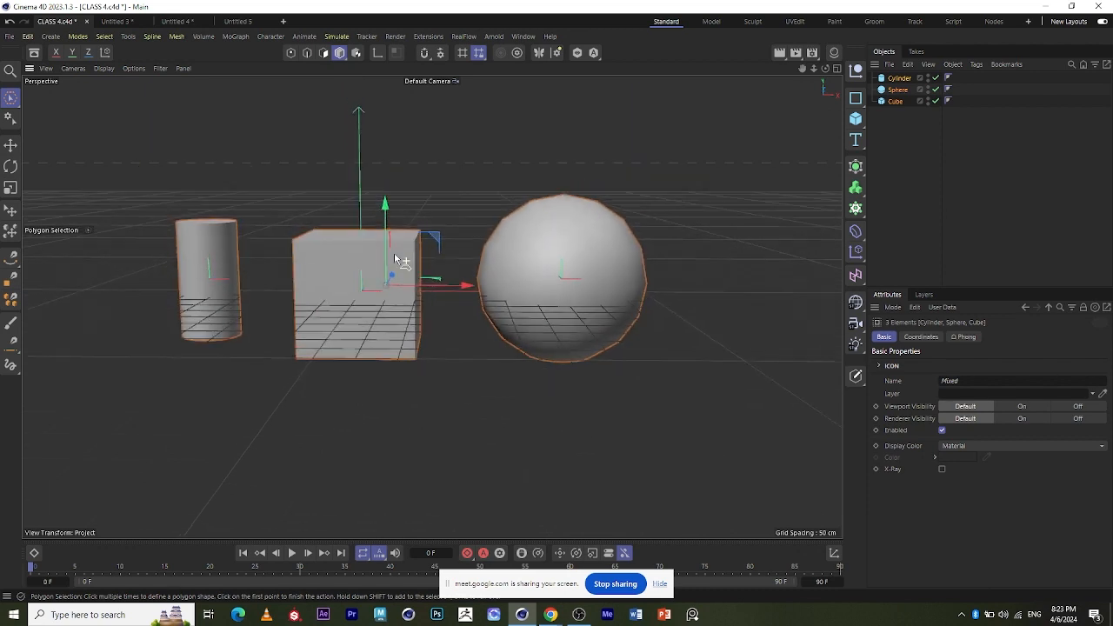
{"action": "scroll", "coordinate": [278, 222], "scroll_direction": "up", "scroll_amount": 2}
{"action": "scroll", "coordinate": [452, 218], "scroll_direction": "up", "scroll_amount": 1}
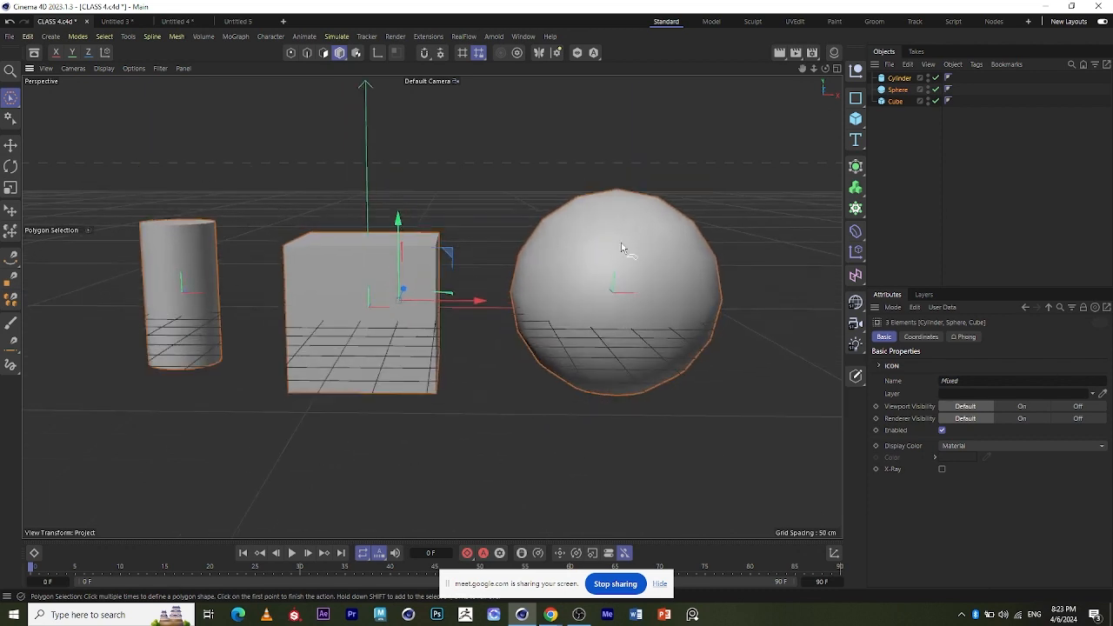
{"action": "left_click", "coordinate": [104, 37]}
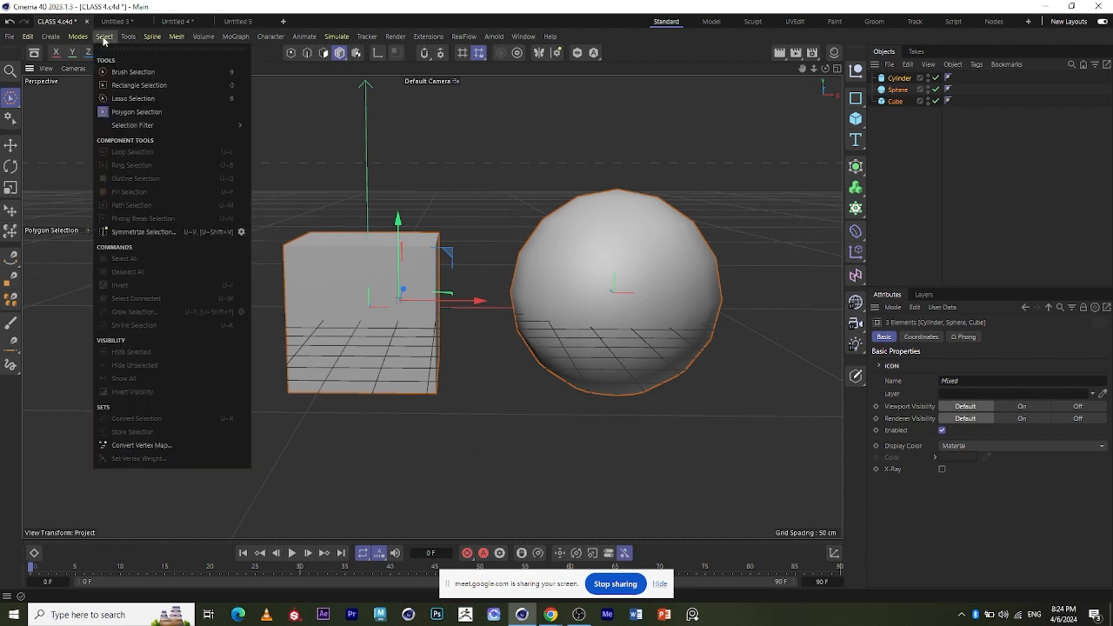
{"action": "mouse_move", "coordinate": [141, 127]}
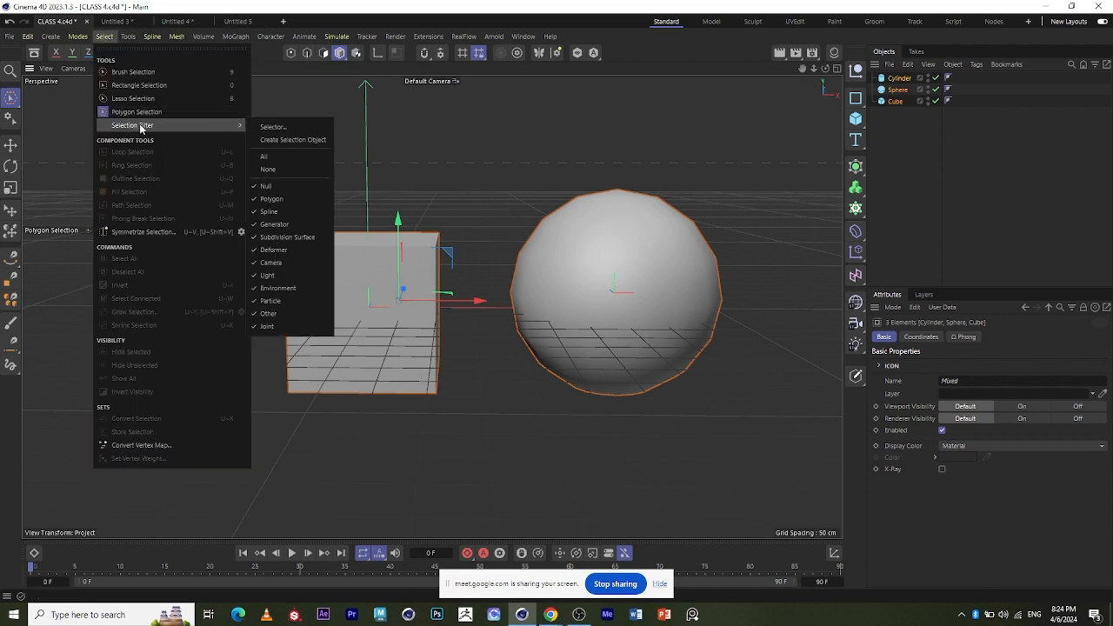
{"action": "left_click", "coordinate": [417, 333]}
Make the cube editable and try moving its near upper corner point in Points mode.
{"action": "scroll", "coordinate": [418, 333], "scroll_direction": "up", "scroll_amount": 1}
{"action": "scroll", "coordinate": [405, 302], "scroll_direction": "up", "scroll_amount": 3}
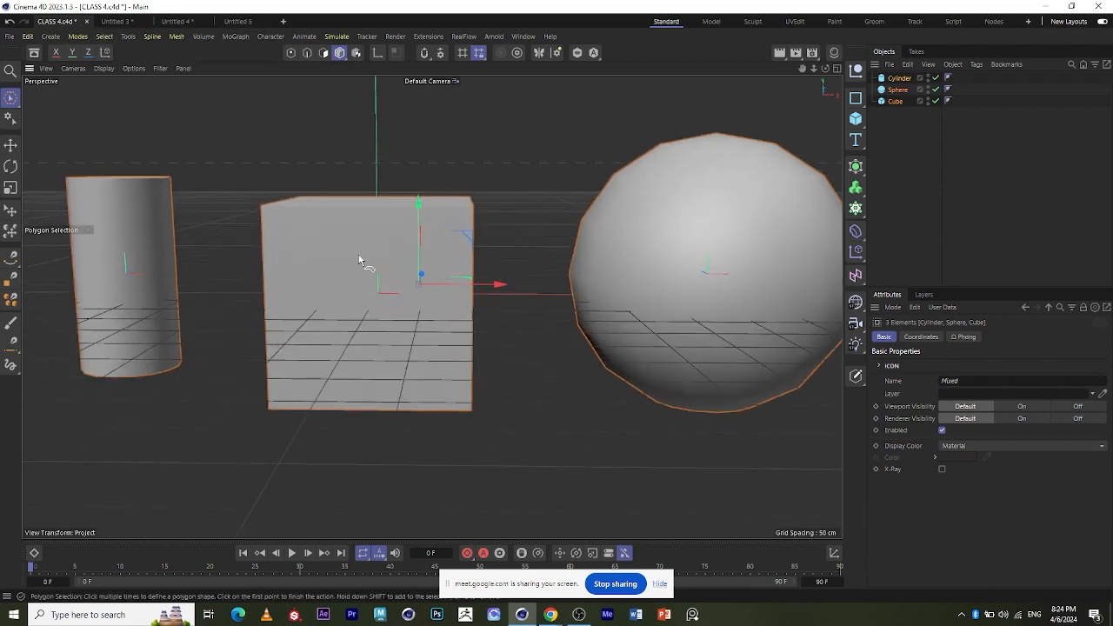
{"action": "scroll", "coordinate": [365, 301], "scroll_direction": "down", "scroll_amount": 1}
{"action": "left_click", "coordinate": [290, 53]}
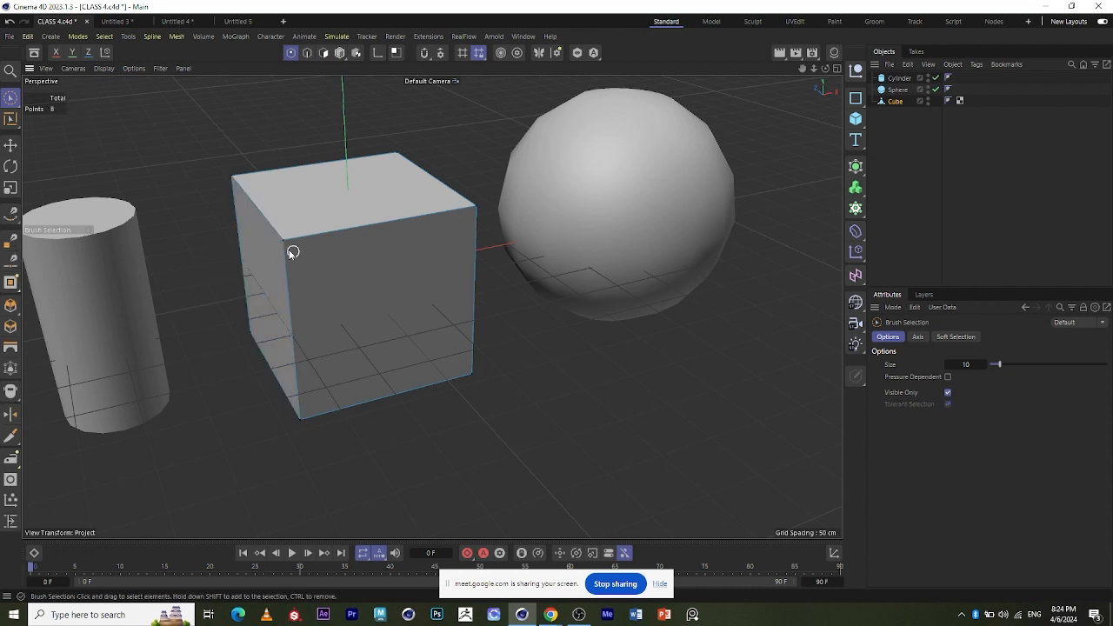
{"action": "left_click", "coordinate": [288, 247]}
{"action": "key", "text": "e"}
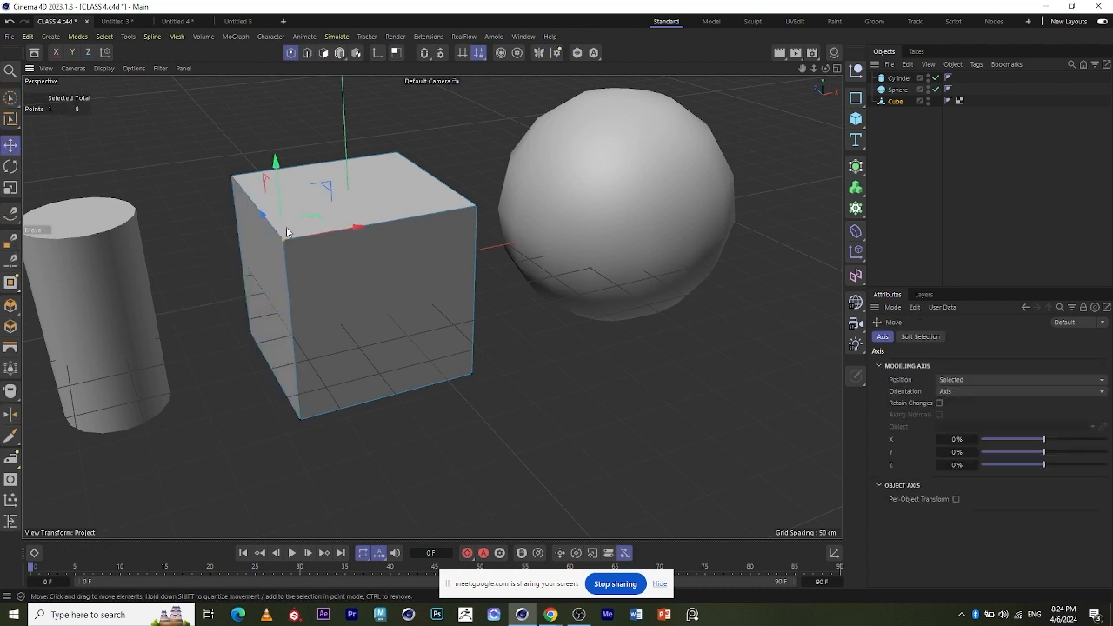
{"action": "left_click_drag", "start_coordinate": [276, 175], "coordinate": [306, 239]}
Undo the corner point edit and the cube's conversion to an editable object.
{"action": "key", "text": "ctrl+z"}
{"action": "key", "text": "ctrl+z"}
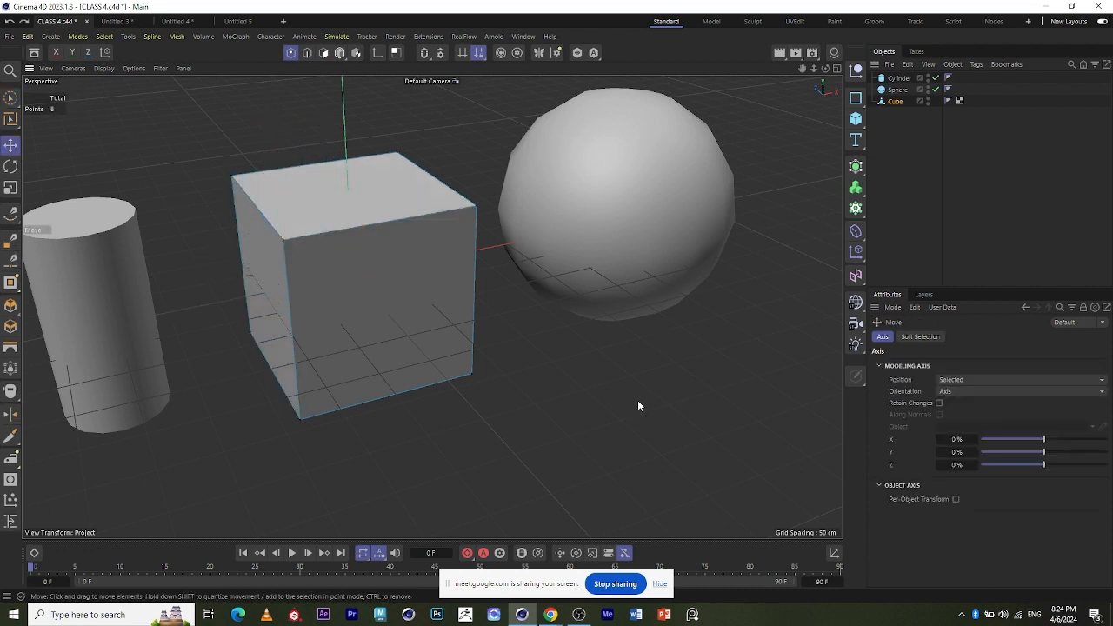
{"action": "scroll", "coordinate": [637, 402], "scroll_direction": "down", "scroll_amount": 2}
{"action": "scroll", "coordinate": [472, 229], "scroll_direction": "up", "scroll_amount": 1}
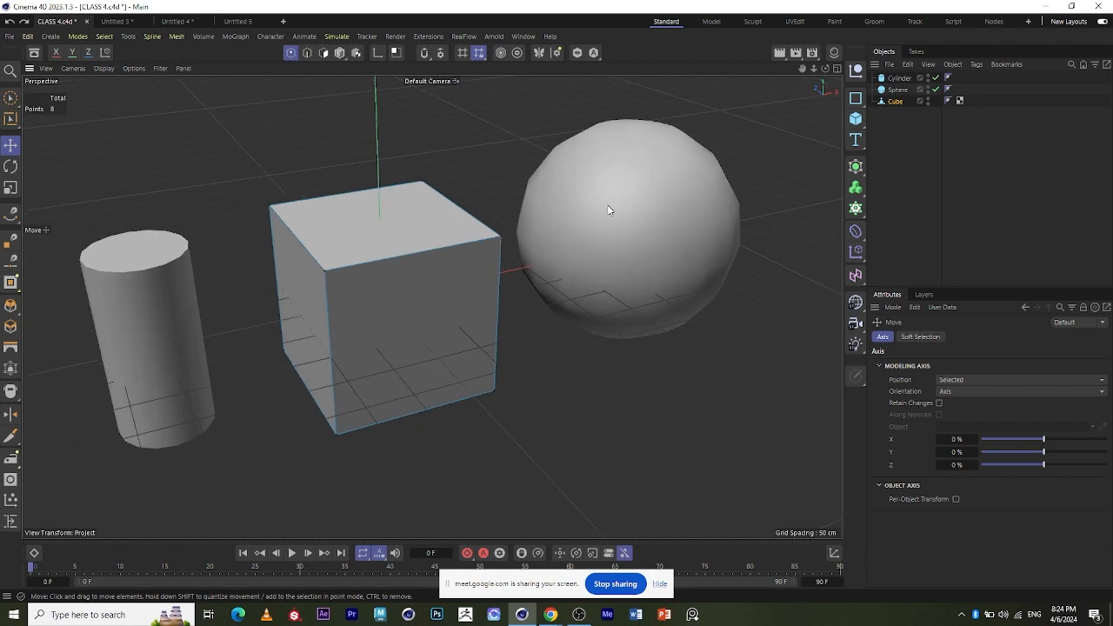
{"action": "key", "text": "ctrl+z"}
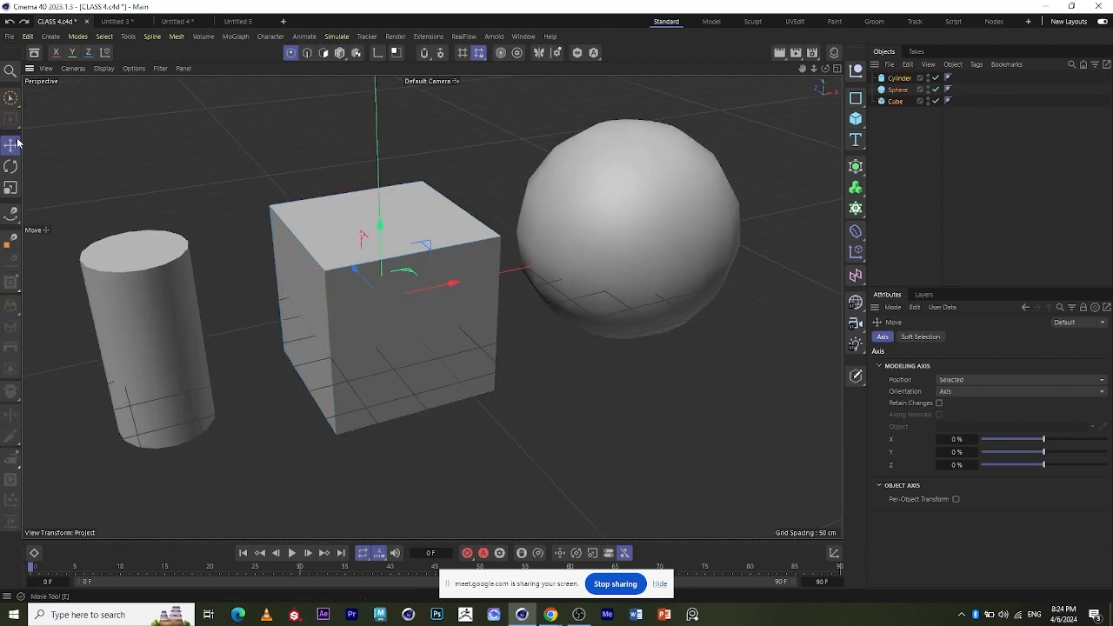
Activate Brush Selection, return to Object mode and select only the cylinder.
{"action": "mouse_move", "coordinate": [521, 428]}
{"action": "left_mouse_down", "text": "alt"}
{"action": "mouse_move", "coordinate": [473, 395]}
{"action": "mouse_move", "coordinate": [518, 417]}
{"action": "left_mouse_up", "text": "alt"}
{"action": "left_click", "coordinate": [10, 99]}
{"action": "scroll", "coordinate": [193, 303], "scroll_direction": "down", "scroll_amount": 2}
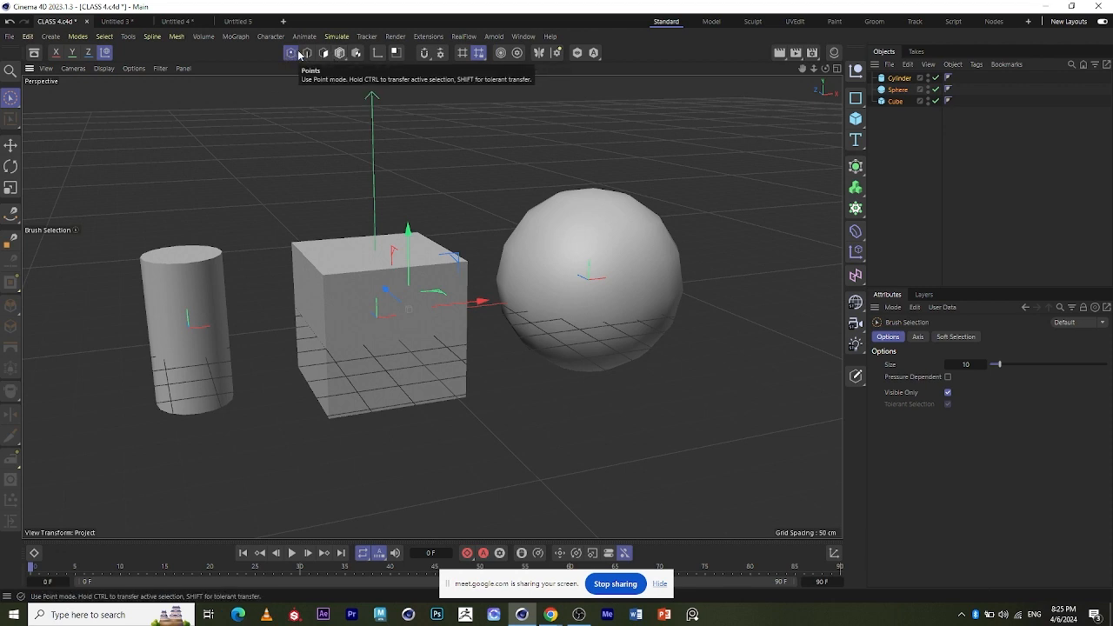
{"action": "scroll", "coordinate": [352, 261], "scroll_direction": "up", "scroll_amount": 3}
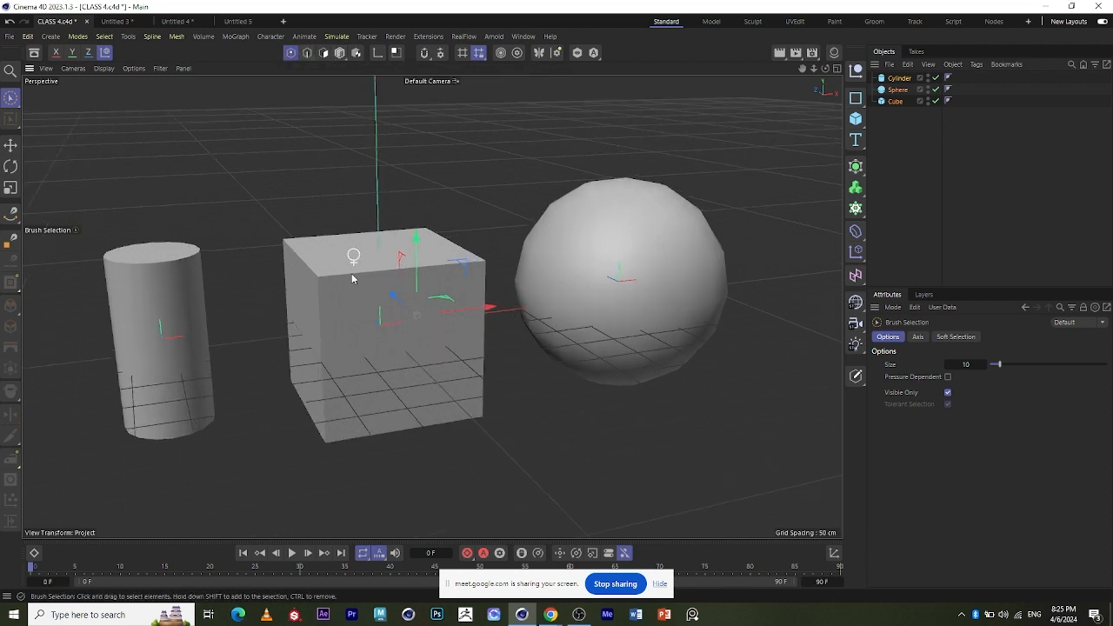
{"action": "scroll", "coordinate": [342, 286], "scroll_direction": "up", "scroll_amount": 4}
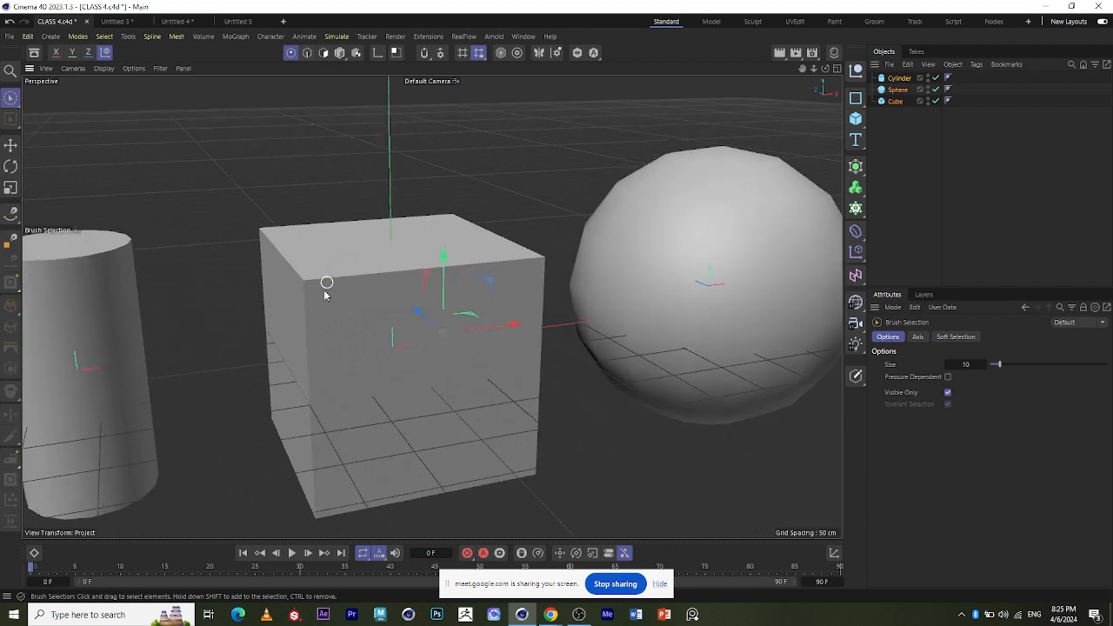
{"action": "left_click", "coordinate": [340, 53]}
{"action": "scroll", "coordinate": [271, 164], "scroll_direction": "down", "scroll_amount": 1}
{"action": "left_click", "coordinate": [146, 338]}
{"action": "scroll", "coordinate": [519, 298], "scroll_direction": "down", "scroll_amount": 3}
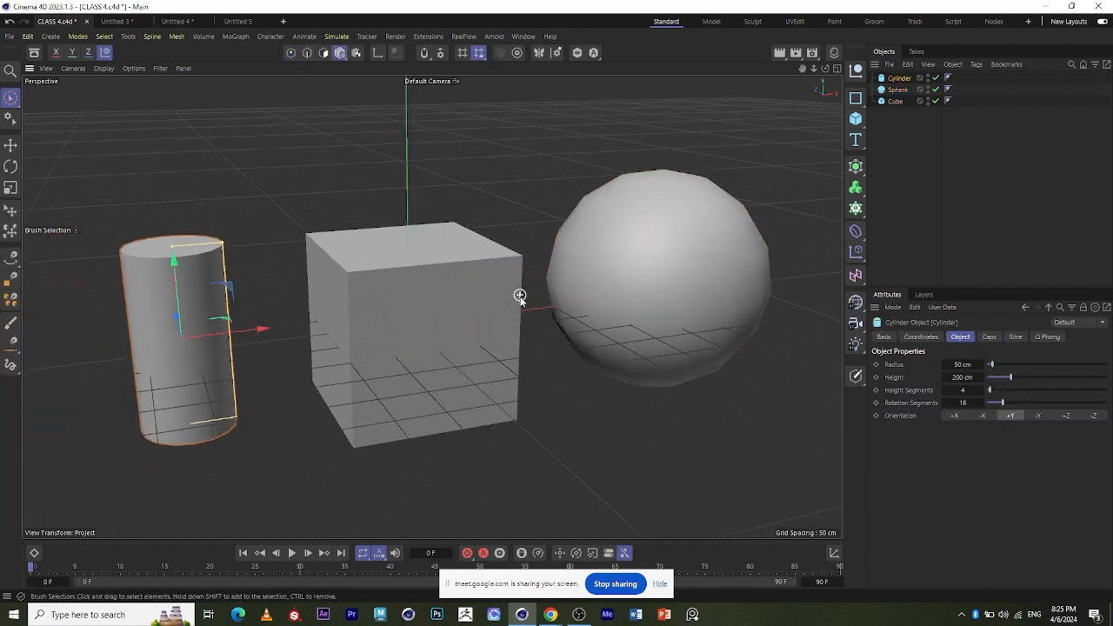
{"action": "scroll", "coordinate": [516, 344], "scroll_direction": "up", "scroll_amount": 3}
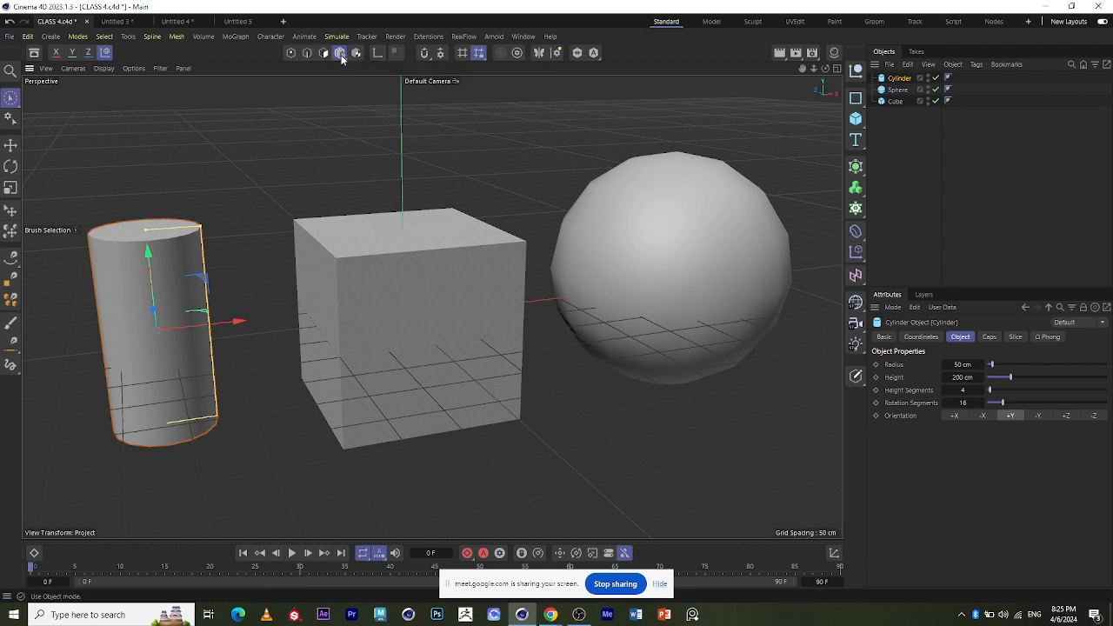
Use the Move tool to raise the cylinder, shift it along X away from the cube, and lower it partway.
{"action": "left_click", "coordinate": [12, 119]}
{"action": "left_click", "coordinate": [11, 145]}
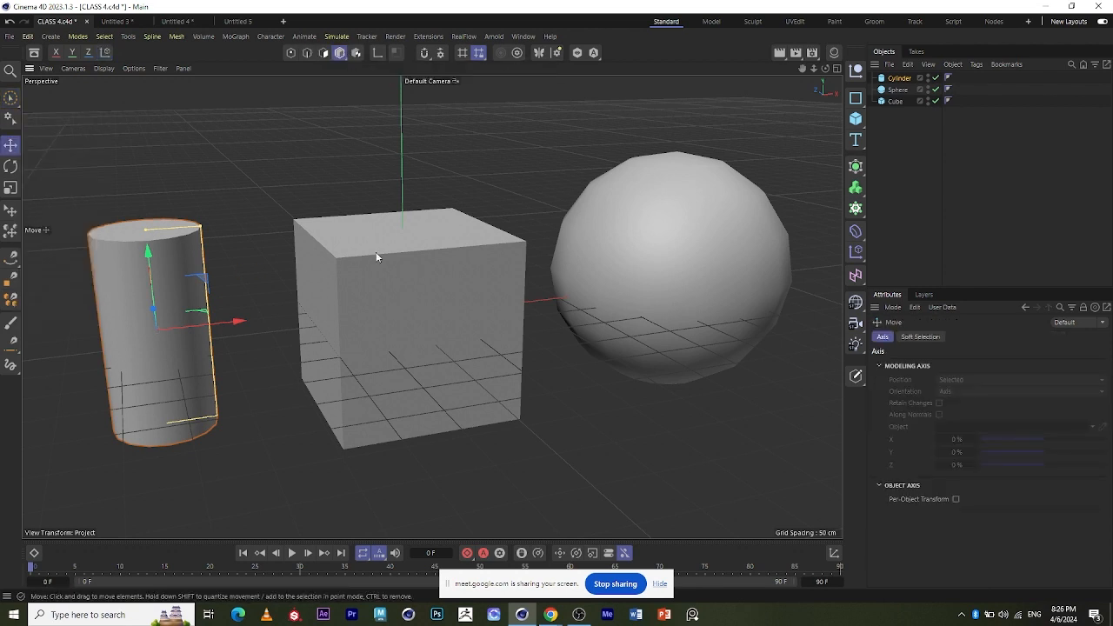
{"action": "scroll", "coordinate": [374, 256], "scroll_direction": "down", "scroll_amount": 3}
{"action": "scroll", "coordinate": [351, 281], "scroll_direction": "up", "scroll_amount": 1}
{"action": "scroll", "coordinate": [351, 280], "scroll_direction": "down", "scroll_amount": 2}
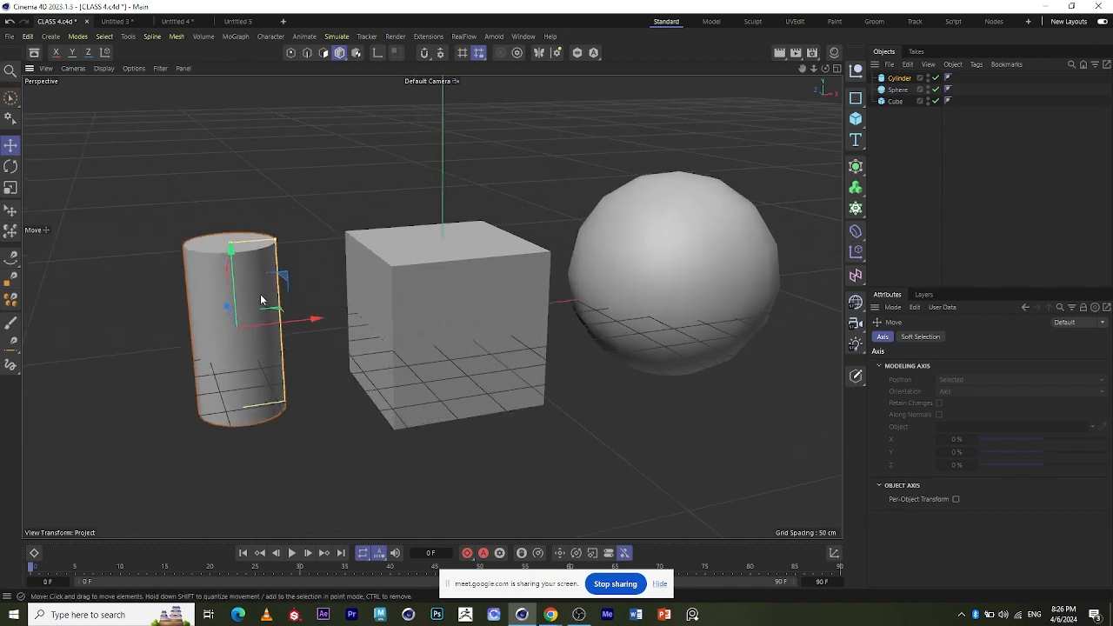
{"action": "scroll", "coordinate": [248, 323], "scroll_direction": "up", "scroll_amount": 4}
{"action": "scroll", "coordinate": [230, 341], "scroll_direction": "down", "scroll_amount": 3}
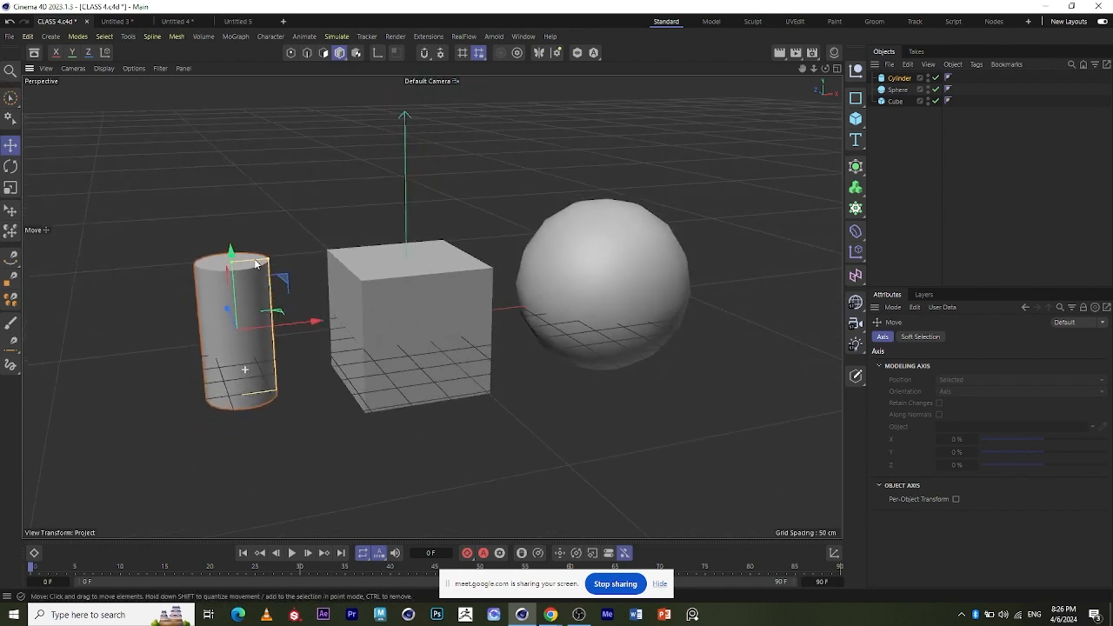
{"action": "scroll", "coordinate": [253, 185], "scroll_direction": "up", "scroll_amount": 2}
{"action": "left_click_drag", "start_coordinate": [231, 292], "coordinate": [223, 230]}
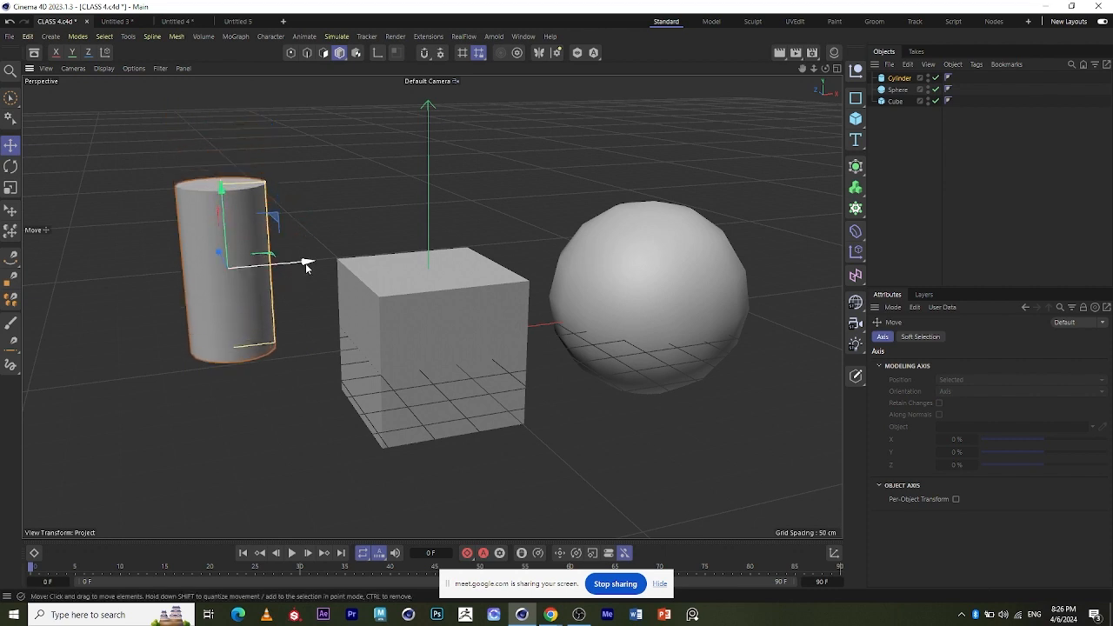
{"action": "left_click_drag", "start_coordinate": [305, 263], "coordinate": [265, 239]}
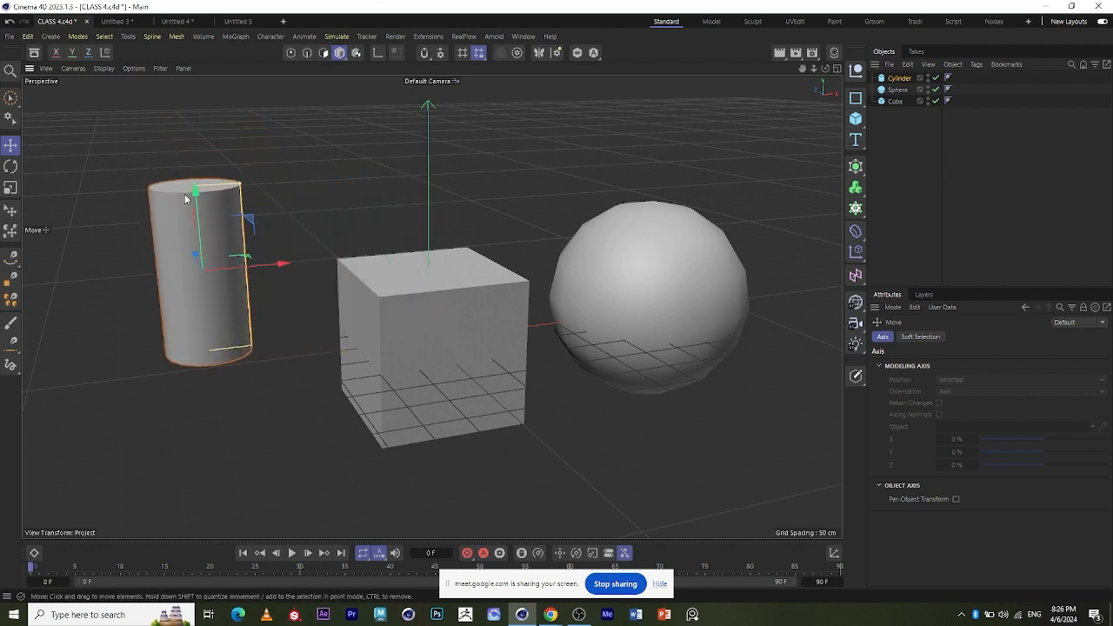
{"action": "left_click_drag", "start_coordinate": [193, 195], "coordinate": [316, 264]}
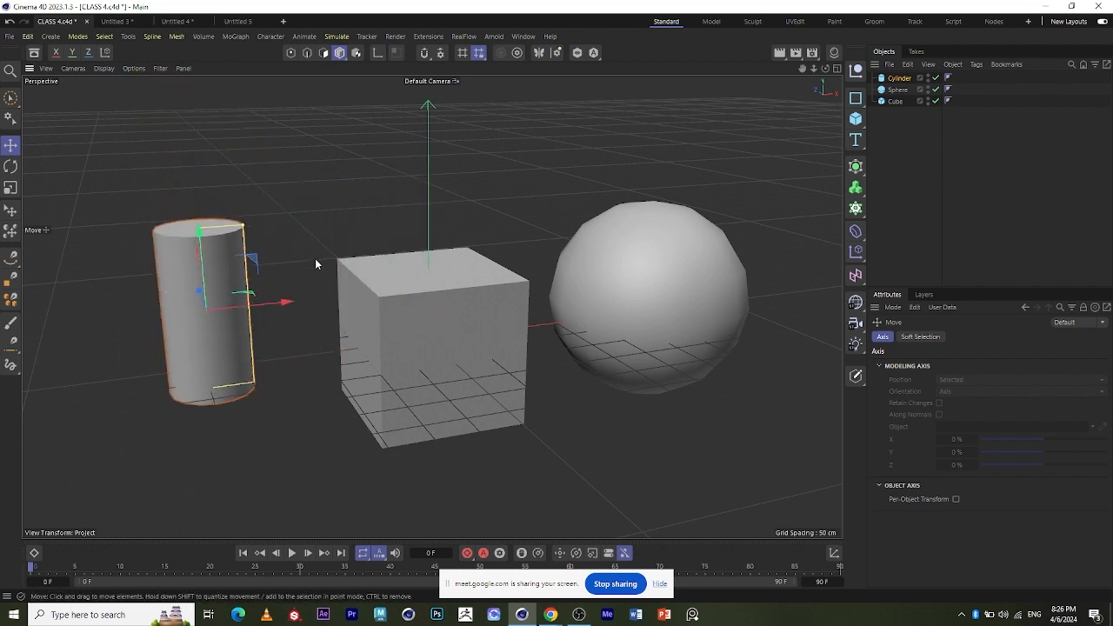
Select the cube and reduce its Y size to about 160 cm with its size handle.
{"action": "scroll", "coordinate": [316, 266], "scroll_direction": "down", "scroll_amount": 1}
{"action": "scroll", "coordinate": [504, 297], "scroll_direction": "up", "scroll_amount": 3}
{"action": "left_click", "coordinate": [390, 278]}
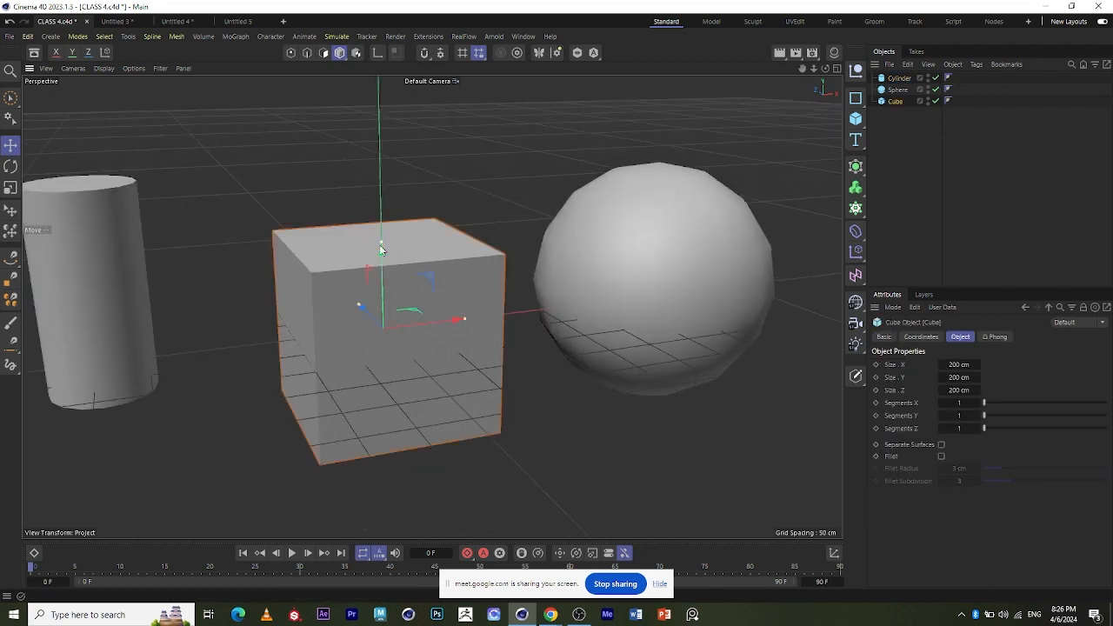
{"action": "mouse_move", "coordinate": [381, 245]}
{"action": "left_mouse_down"}
{"action": "mouse_move", "coordinate": [383, 159]}
{"action": "mouse_move", "coordinate": [383, 261]}
{"action": "mouse_move", "coordinate": [382, 213]}
{"action": "mouse_move", "coordinate": [390, 254]}
{"action": "left_mouse_up"}
{"action": "scroll", "coordinate": [401, 393], "scroll_direction": "up", "scroll_amount": 2}
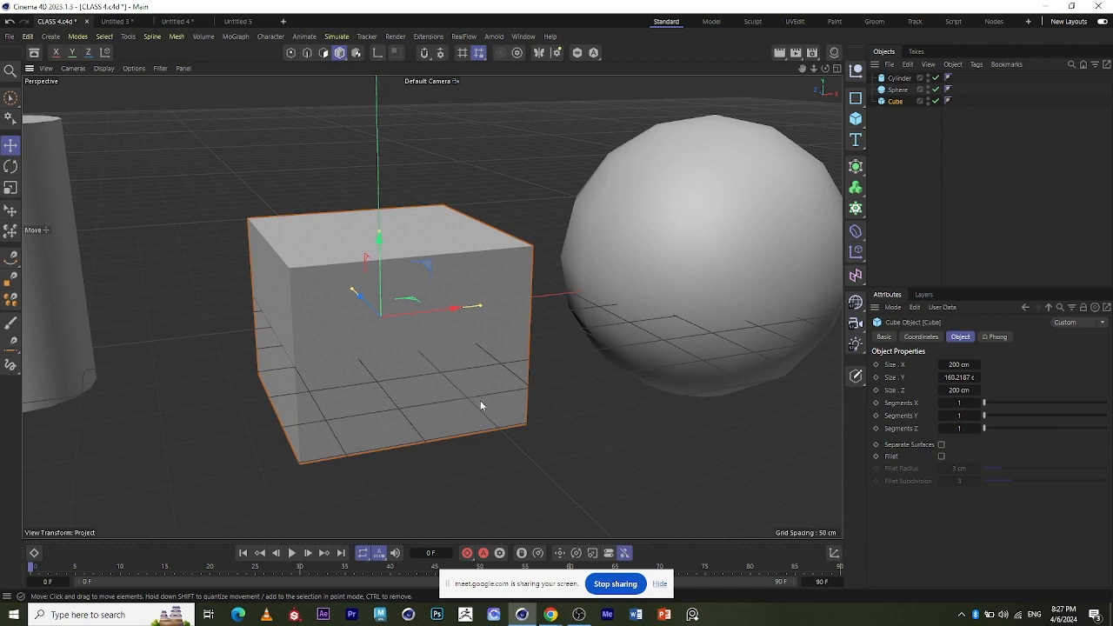
Move the cube slightly along the X axis and nudge it along the Z axis with the Move tool.
{"action": "left_click_drag", "start_coordinate": [480, 405], "coordinate": [413, 285], "text": "alt"}
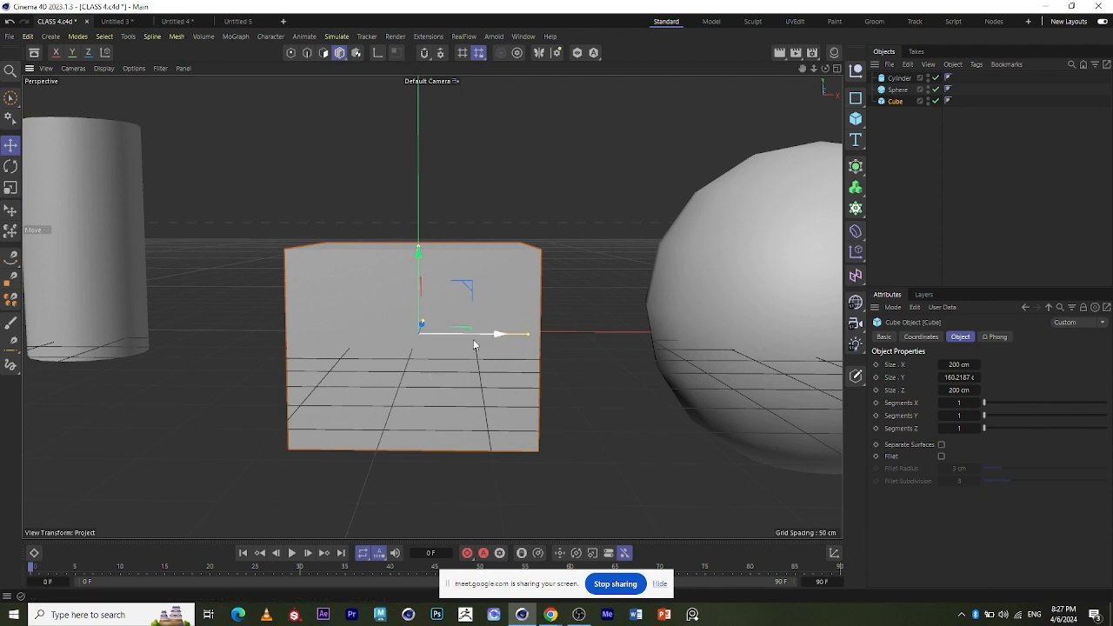
{"action": "scroll", "coordinate": [500, 337], "scroll_direction": "down", "scroll_amount": 2}
{"action": "mouse_move", "coordinate": [504, 337]}
{"action": "left_mouse_down"}
{"action": "mouse_move", "coordinate": [597, 347]}
{"action": "mouse_move", "coordinate": [415, 318]}
{"action": "mouse_move", "coordinate": [601, 353]}
{"action": "mouse_move", "coordinate": [483, 339]}
{"action": "left_mouse_up"}
{"action": "scroll", "coordinate": [399, 342], "scroll_direction": "up", "scroll_amount": 1}
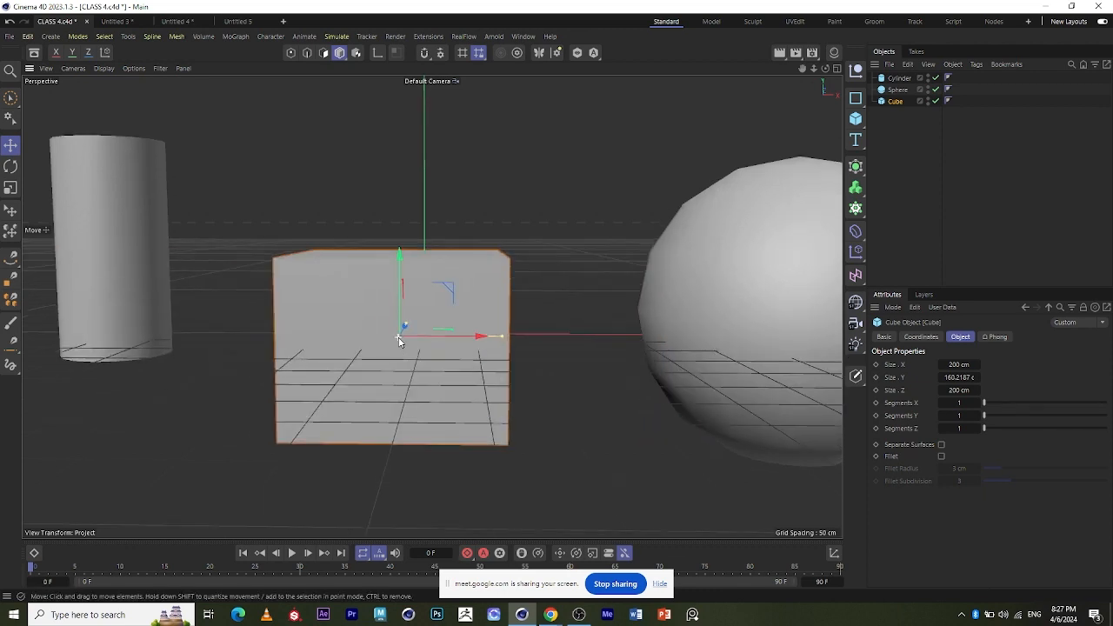
{"action": "scroll", "coordinate": [399, 341], "scroll_direction": "up", "scroll_amount": 2}
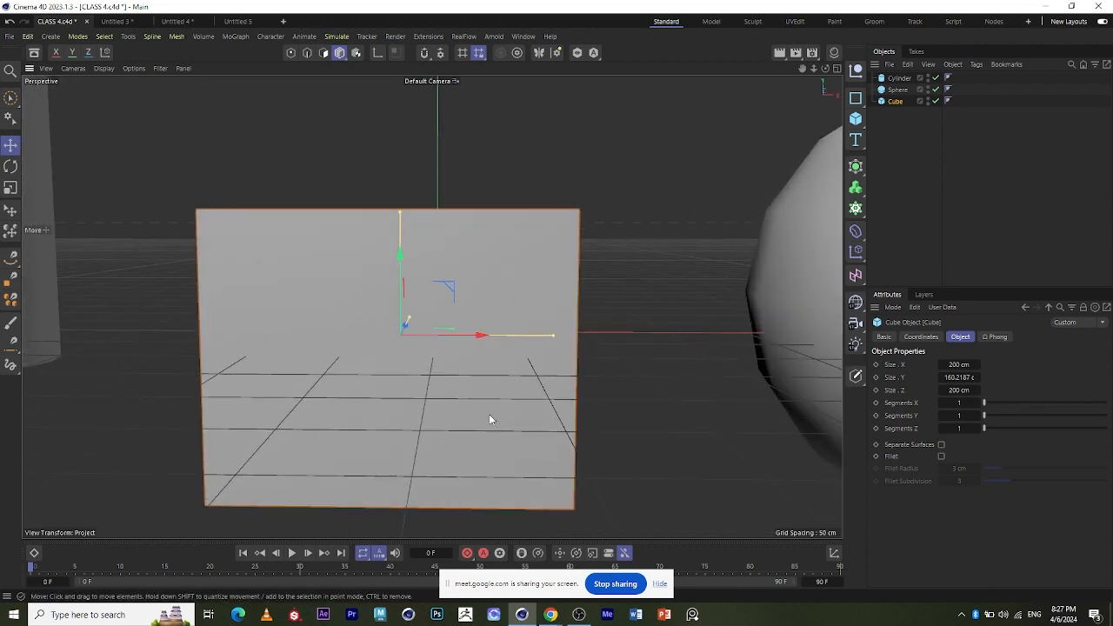
{"action": "left_click_drag", "start_coordinate": [488, 413], "coordinate": [375, 377], "text": "alt"}
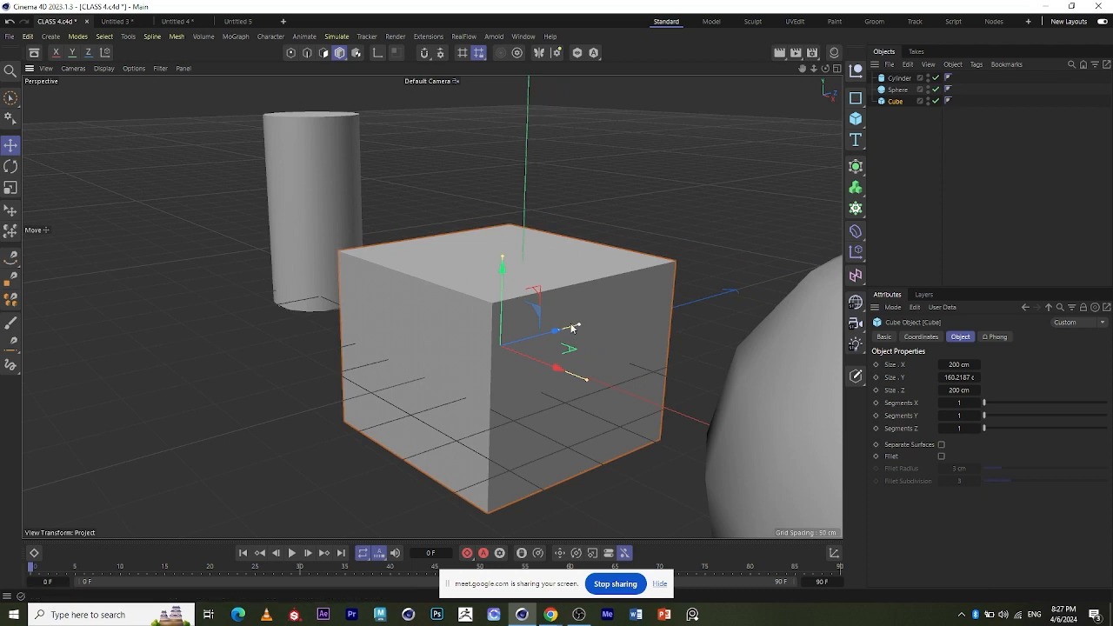
{"action": "mouse_move", "coordinate": [554, 331]}
{"action": "left_mouse_down"}
{"action": "mouse_move", "coordinate": [756, 317]}
{"action": "mouse_move", "coordinate": [487, 348]}
{"action": "mouse_move", "coordinate": [565, 331]}
{"action": "left_mouse_up"}
Examine the cube and its axis handles from several angles and distances in the perspective view.
{"action": "left_click_drag", "start_coordinate": [506, 369], "coordinate": [777, 186], "text": "alt"}
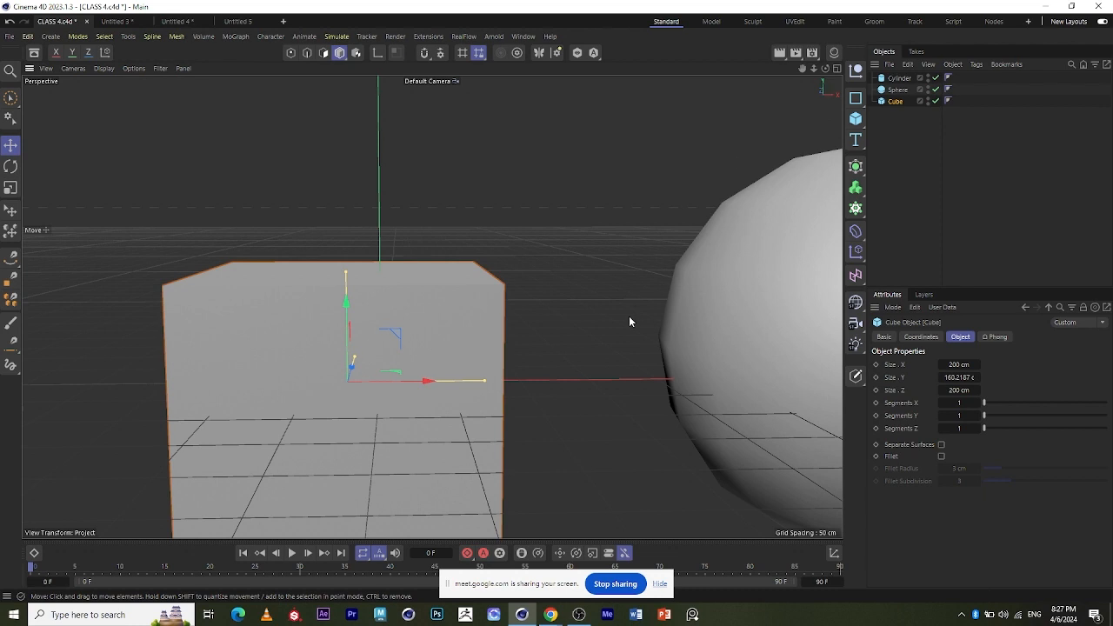
{"action": "left_click_drag", "start_coordinate": [629, 321], "coordinate": [788, 111], "text": "alt"}
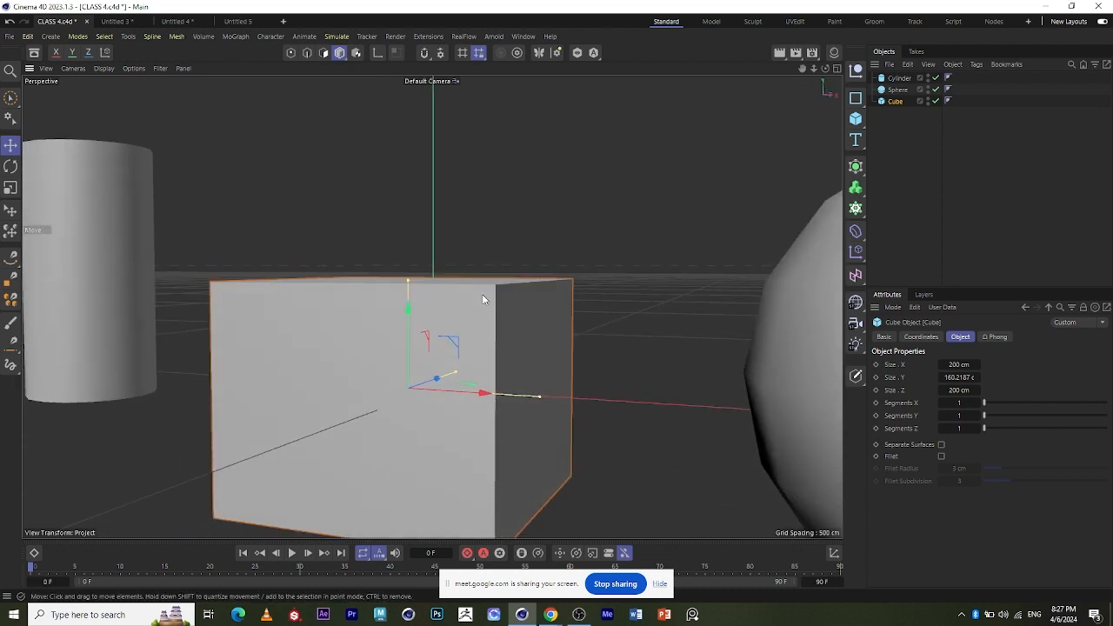
{"action": "left_click_drag", "start_coordinate": [483, 299], "coordinate": [643, 231], "text": "alt"}
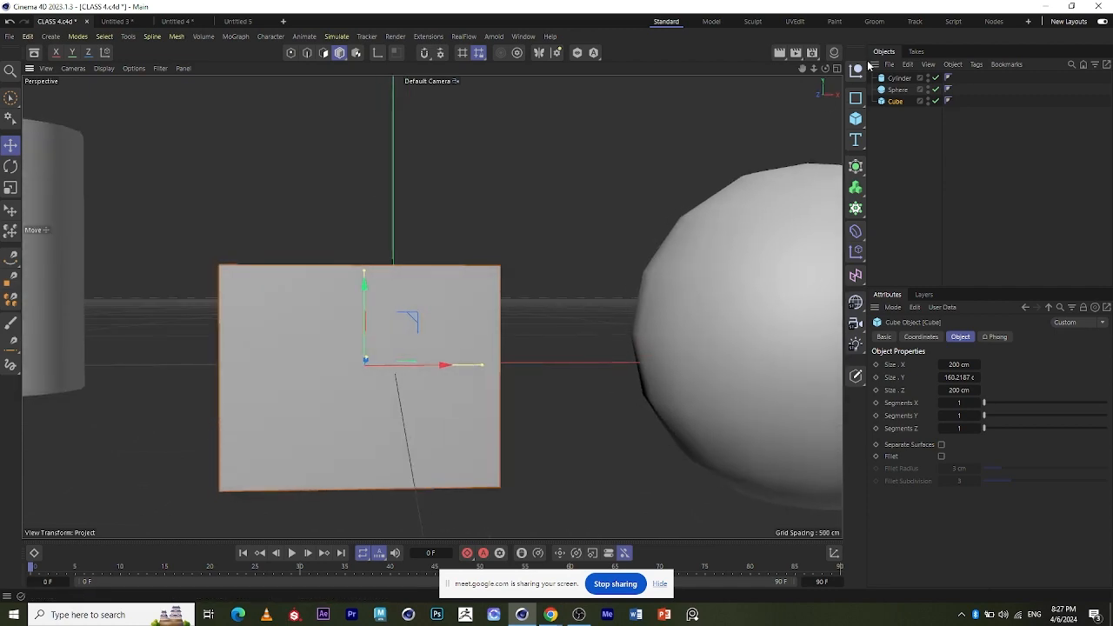
{"action": "left_click_drag", "start_coordinate": [661, 178], "coordinate": [709, 187], "text": "alt"}
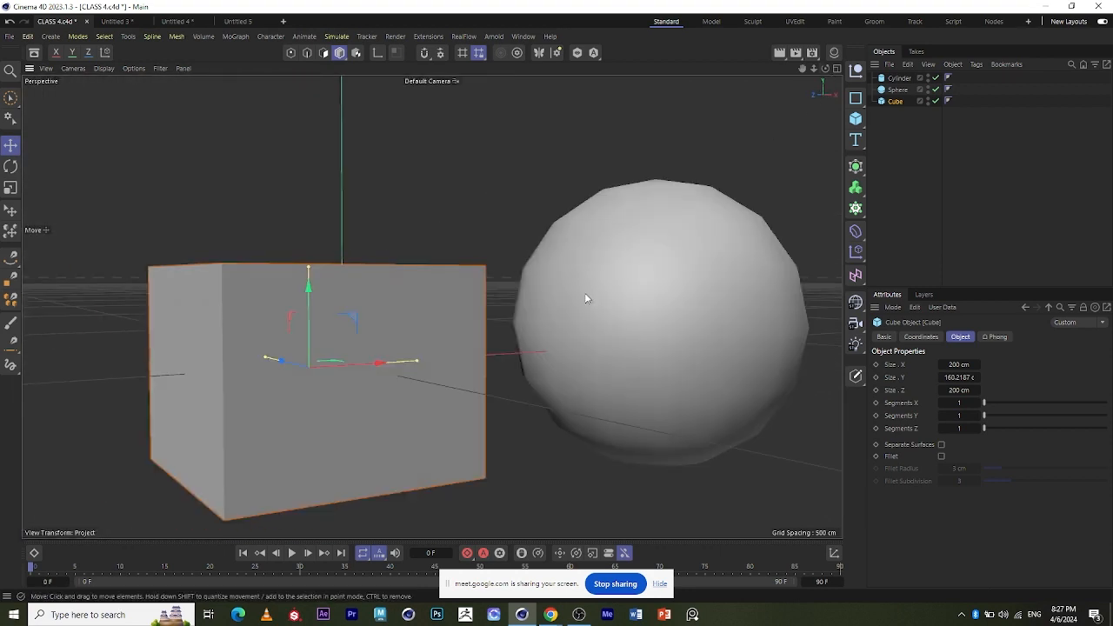
{"action": "left_click_drag", "start_coordinate": [593, 291], "coordinate": [524, 296], "text": "alt"}
{"action": "scroll", "coordinate": [519, 188], "scroll_direction": "down", "scroll_amount": 3}
{"action": "scroll", "coordinate": [366, 305], "scroll_direction": "up", "scroll_amount": 3}
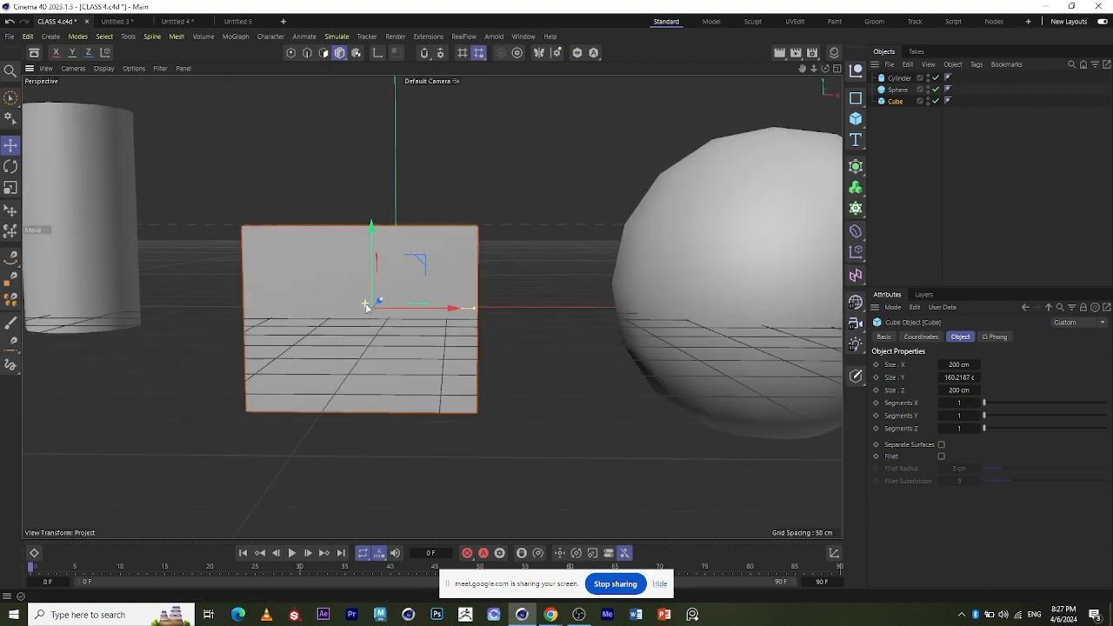
{"action": "scroll", "coordinate": [366, 306], "scroll_direction": "up", "scroll_amount": 3}
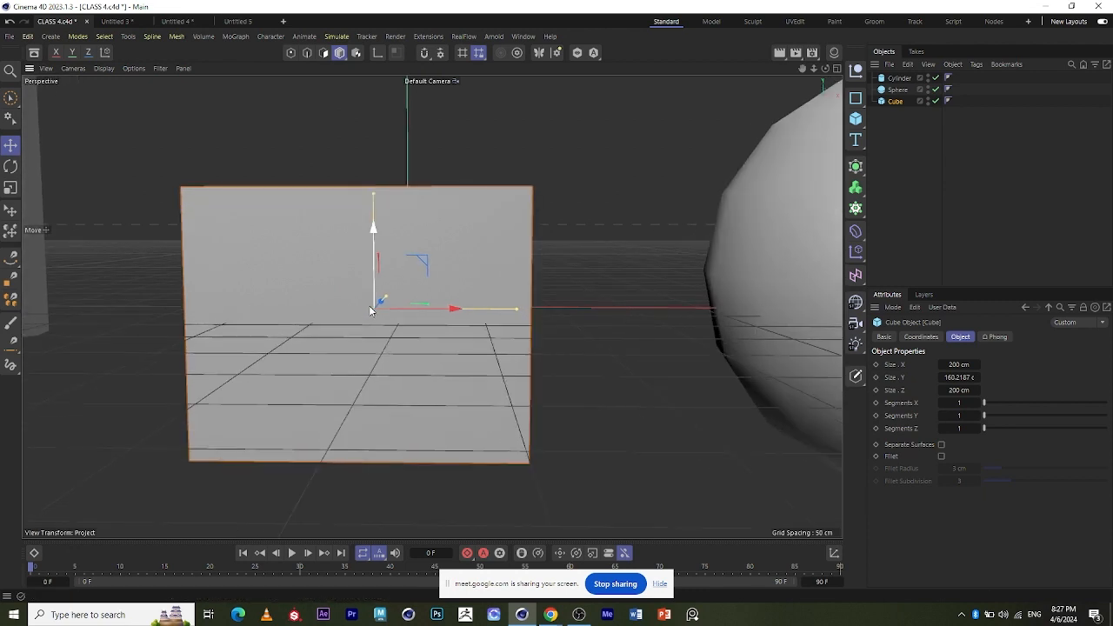
Activate the Rotate tool and rotate the cube about several axes so that it stands tilted.
{"action": "left_click", "coordinate": [13, 167]}
{"action": "scroll", "coordinate": [434, 278], "scroll_direction": "down", "scroll_amount": 5}
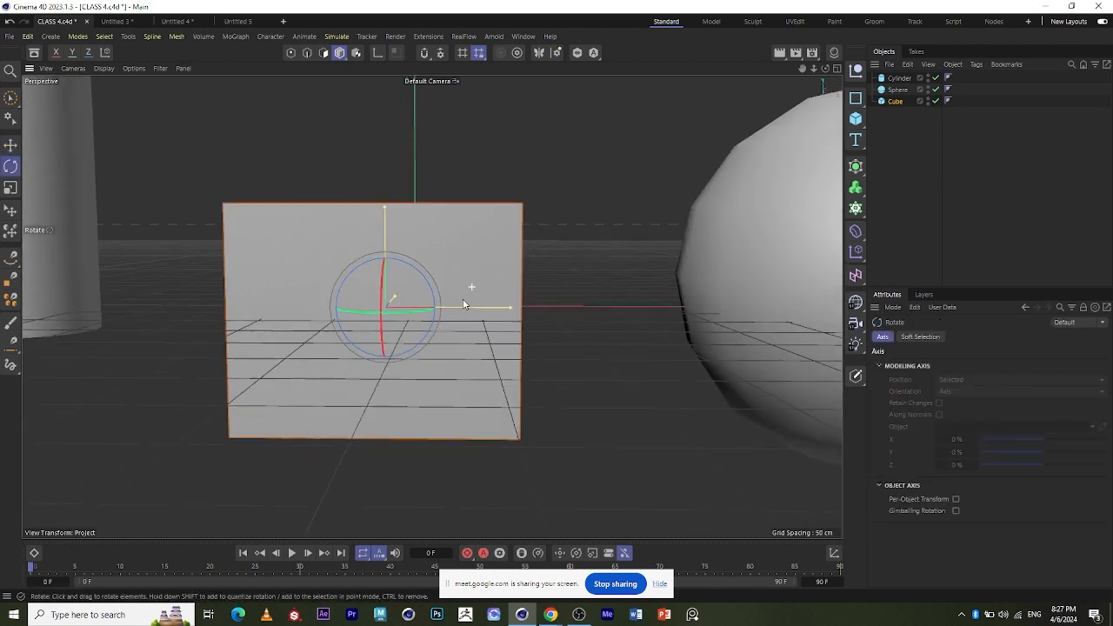
{"action": "left_click_drag", "start_coordinate": [418, 251], "coordinate": [375, 347]}
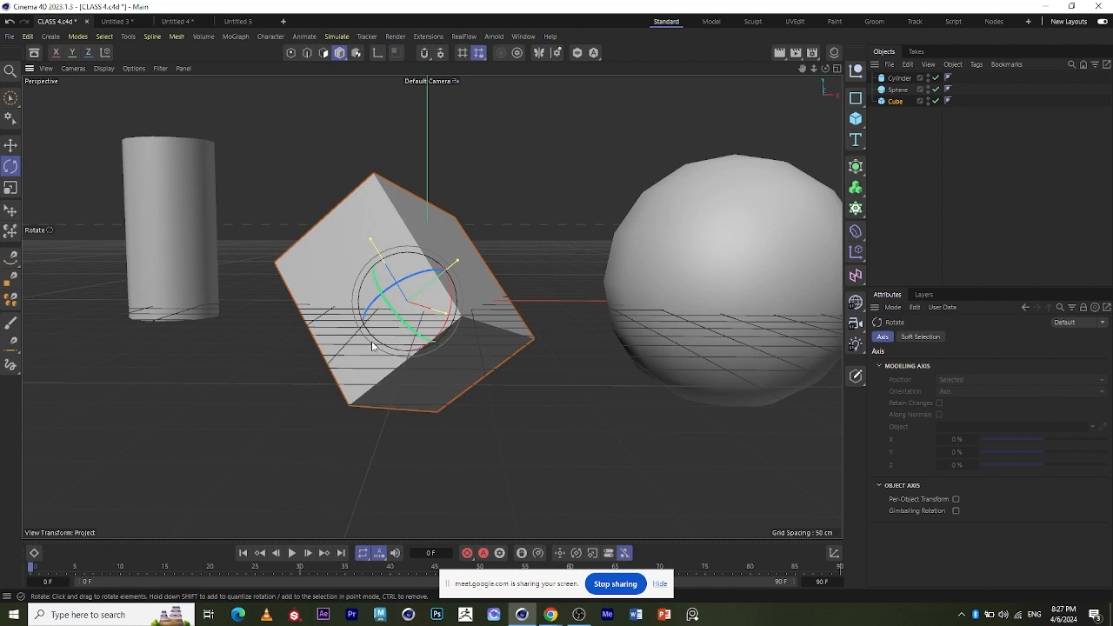
Activate the Scale tool, shrink the tilted cube uniformly and enlarge it again.
{"action": "left_click", "coordinate": [10, 187]}
{"action": "left_click_drag", "start_coordinate": [408, 300], "coordinate": [450, 274]}
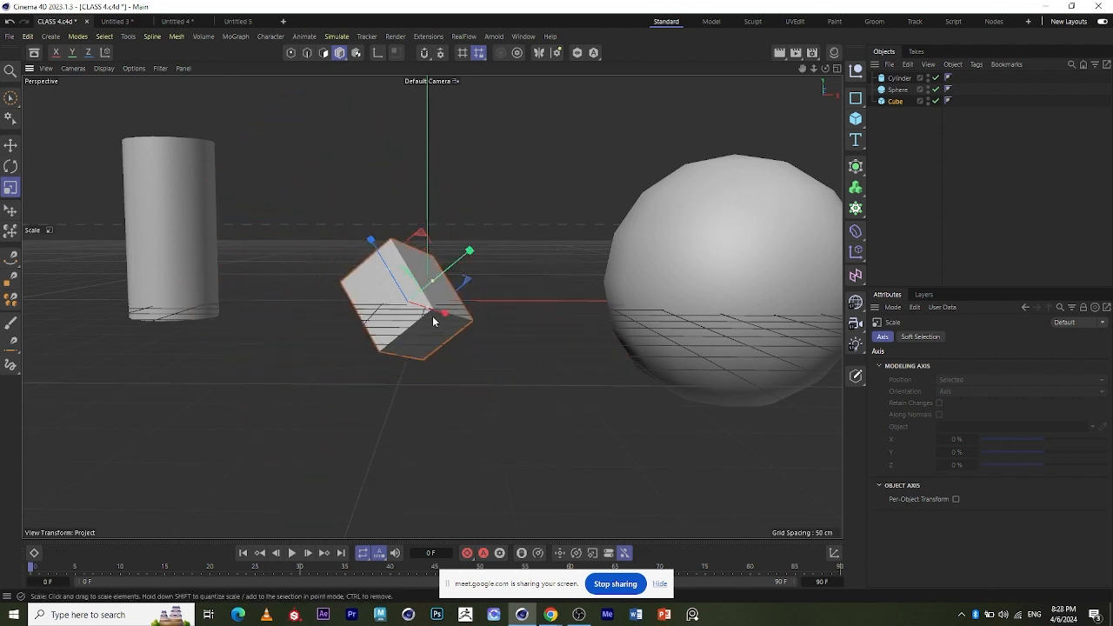
{"action": "scroll", "coordinate": [392, 299], "scroll_direction": "up", "scroll_amount": 2}
{"action": "scroll", "coordinate": [391, 299], "scroll_direction": "up", "scroll_amount": 1}
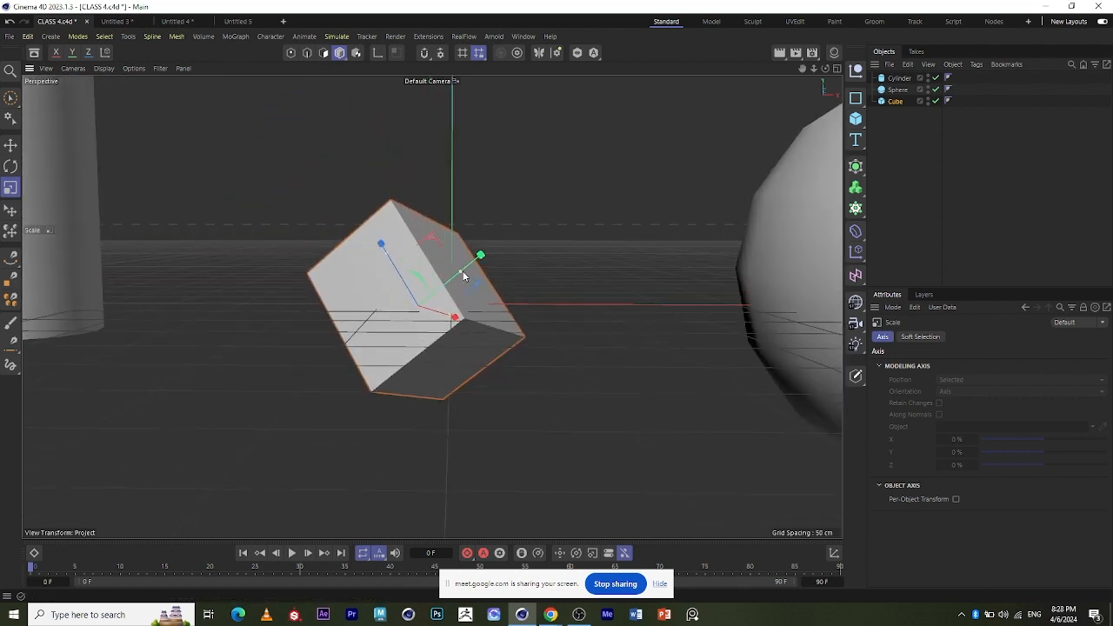
{"action": "left_click_drag", "start_coordinate": [462, 269], "coordinate": [485, 302]}
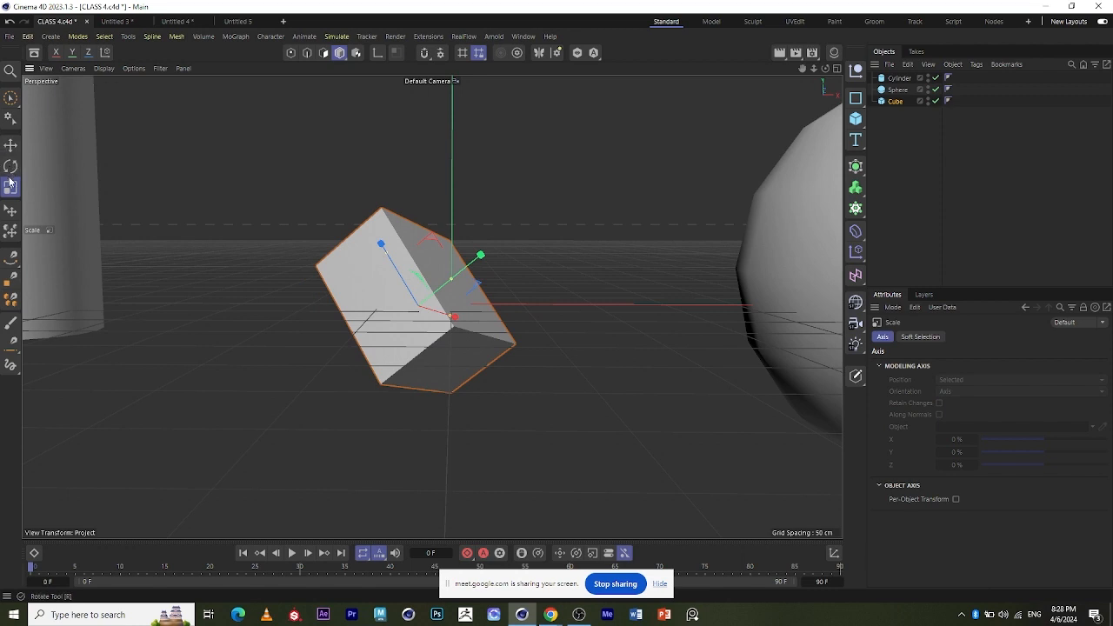
{"action": "scroll", "coordinate": [412, 327], "scroll_direction": "up", "scroll_amount": 2}
{"action": "scroll", "coordinate": [386, 273], "scroll_direction": "down", "scroll_amount": 2}
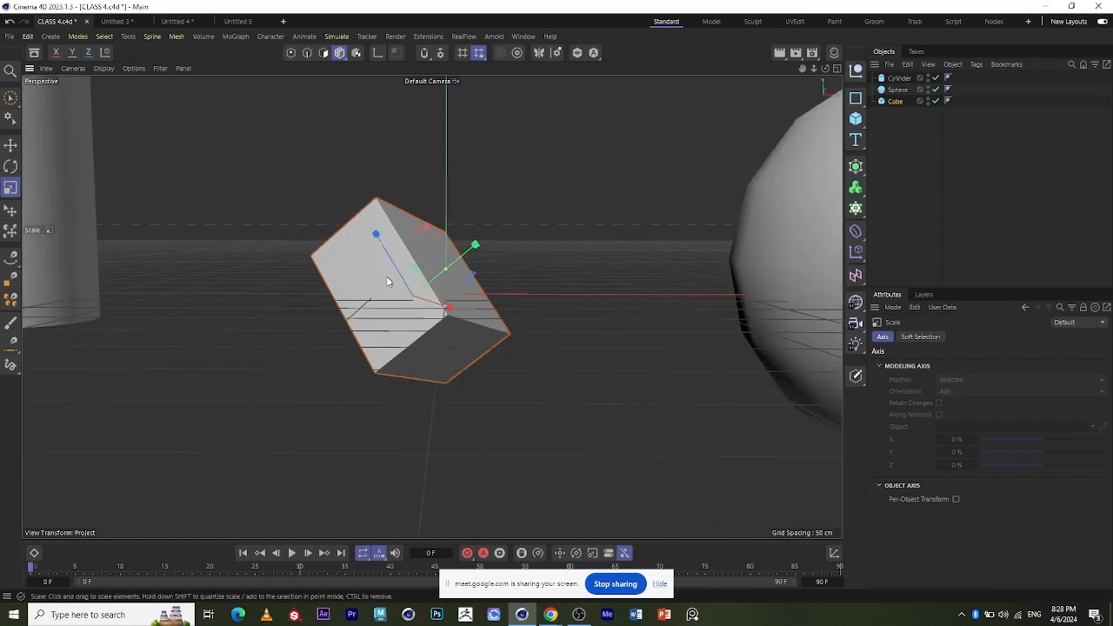
{"action": "scroll", "coordinate": [409, 356], "scroll_direction": "down", "scroll_amount": 4}
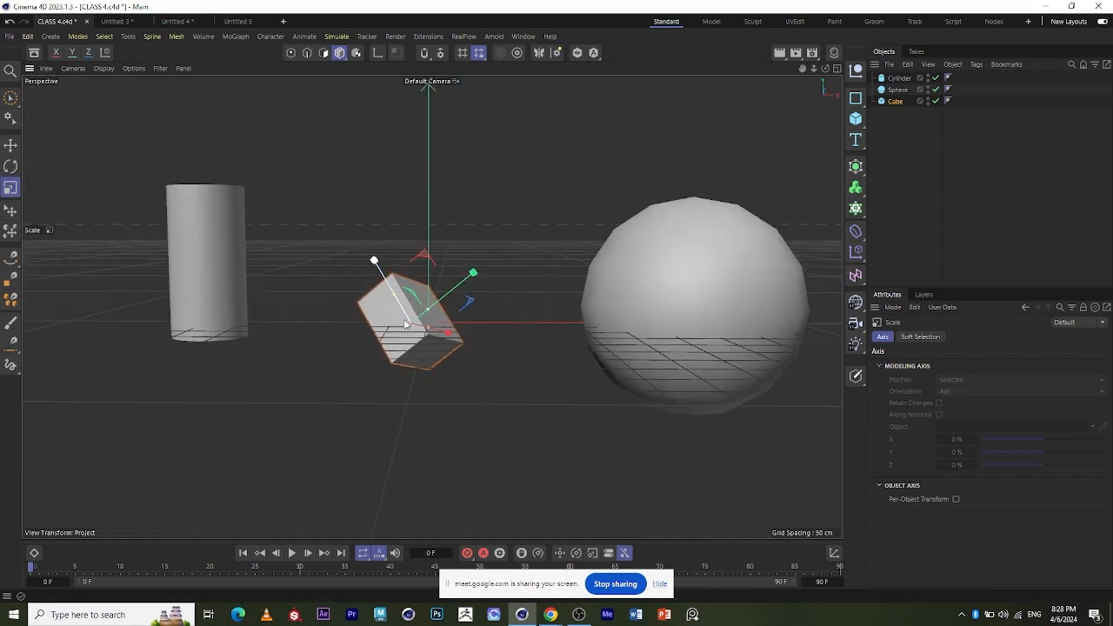
{"action": "left_click_drag", "start_coordinate": [405, 324], "coordinate": [418, 311]}
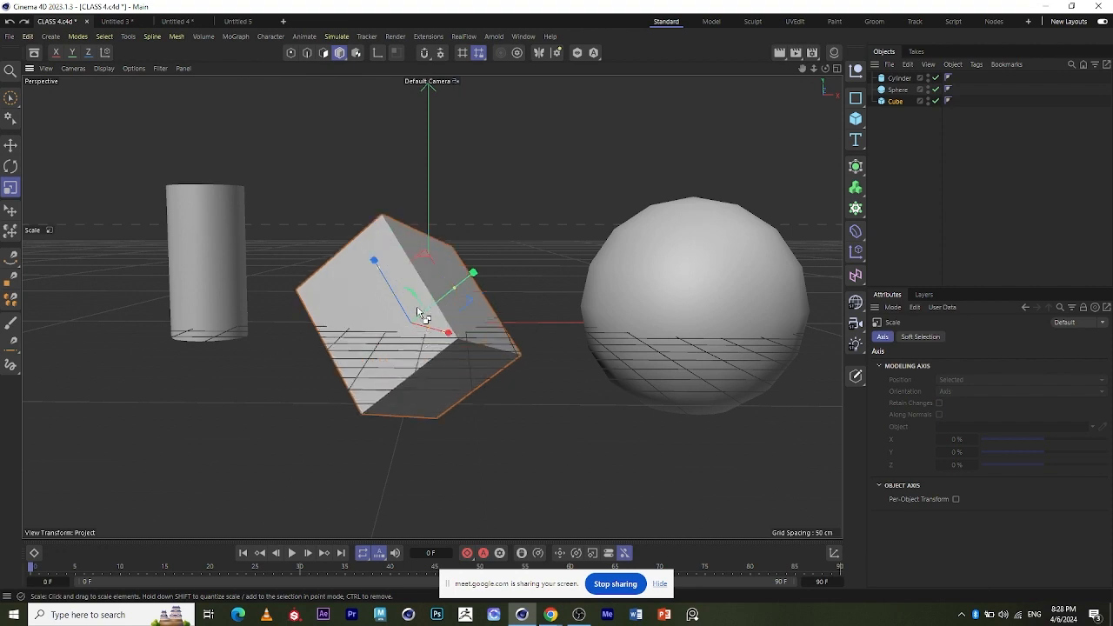
Undo the cube's scaling and rotation.
{"action": "key", "text": "ctrl+z"}
{"action": "key", "text": "ctrl+z"}
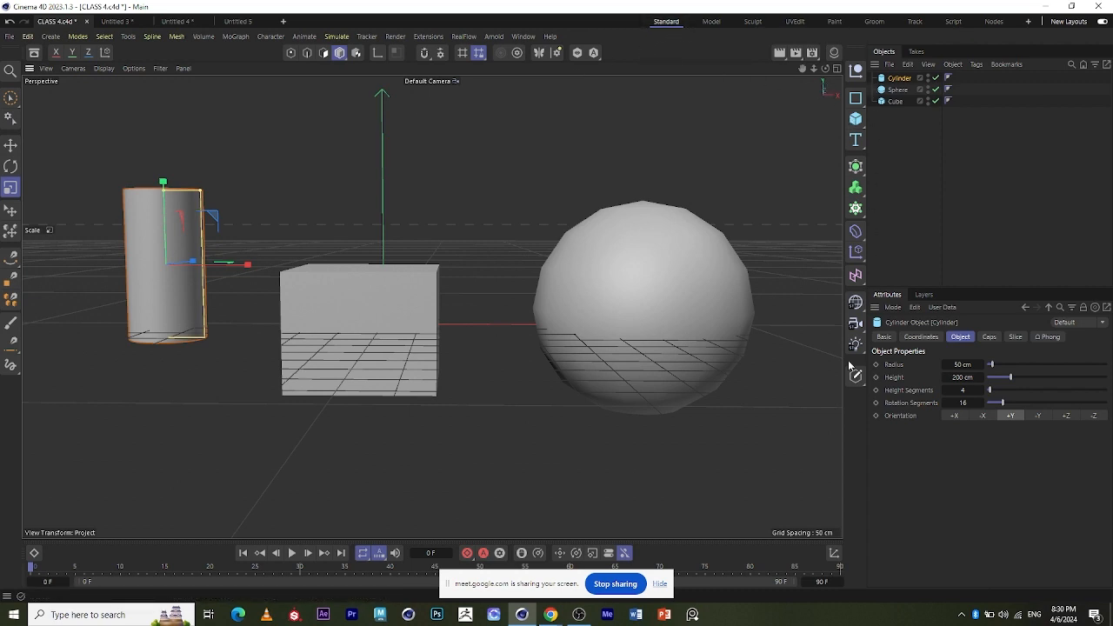
Search the commands for "MOVE", activate the Move (Model) tool and select the cylinder.
{"action": "left_click", "coordinate": [10, 73]}
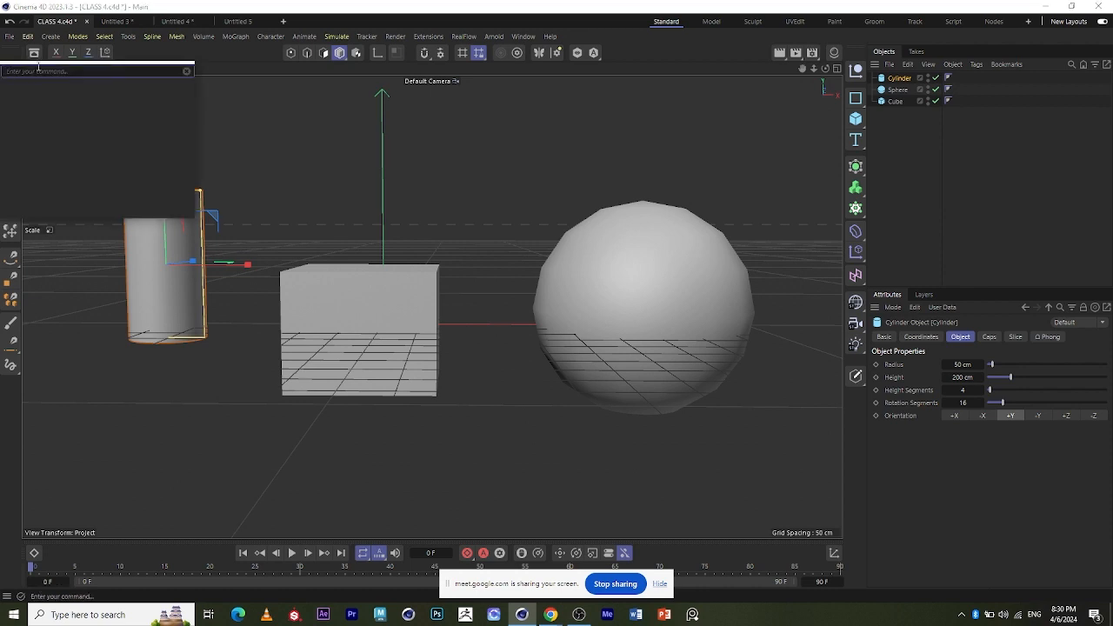
{"action": "left_click", "coordinate": [230, 91]}
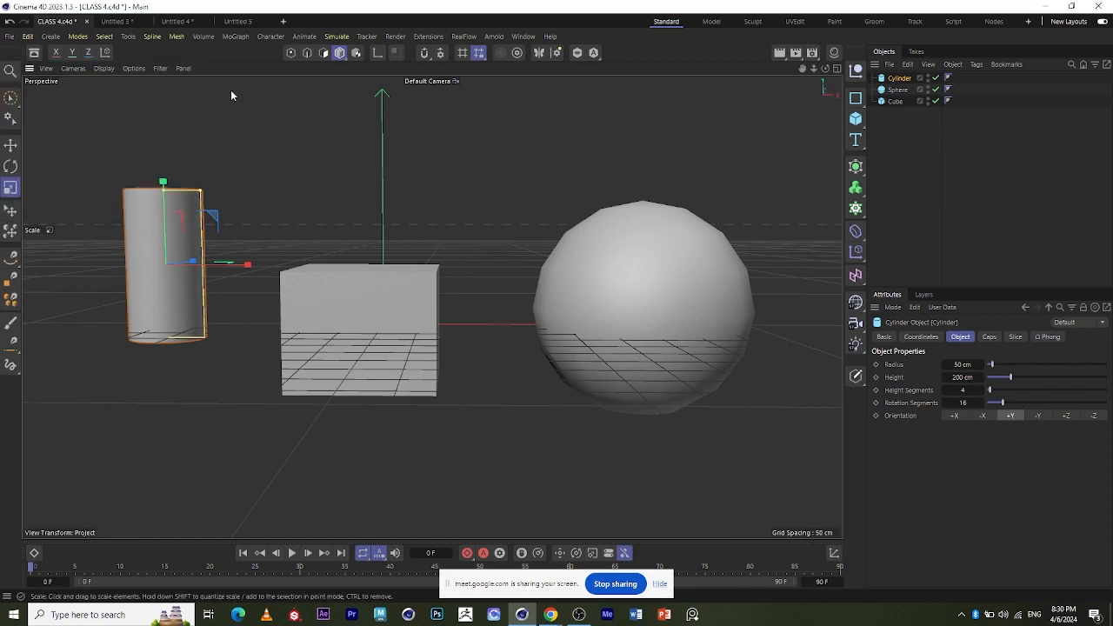
{"action": "left_click", "coordinate": [11, 70]}
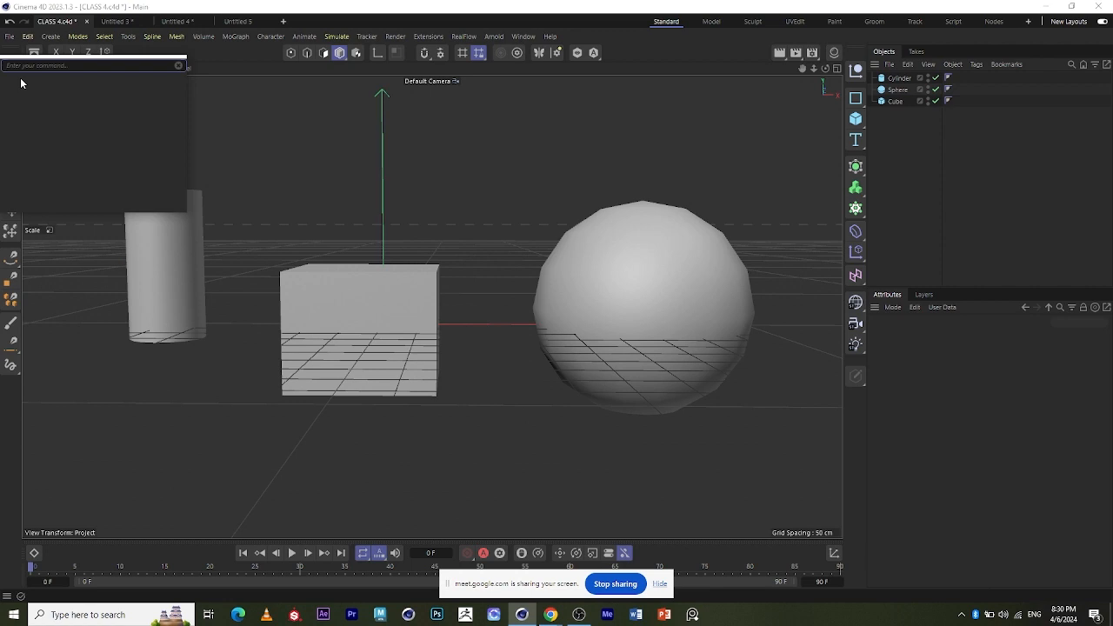
{"action": "type", "text": "MOV"}
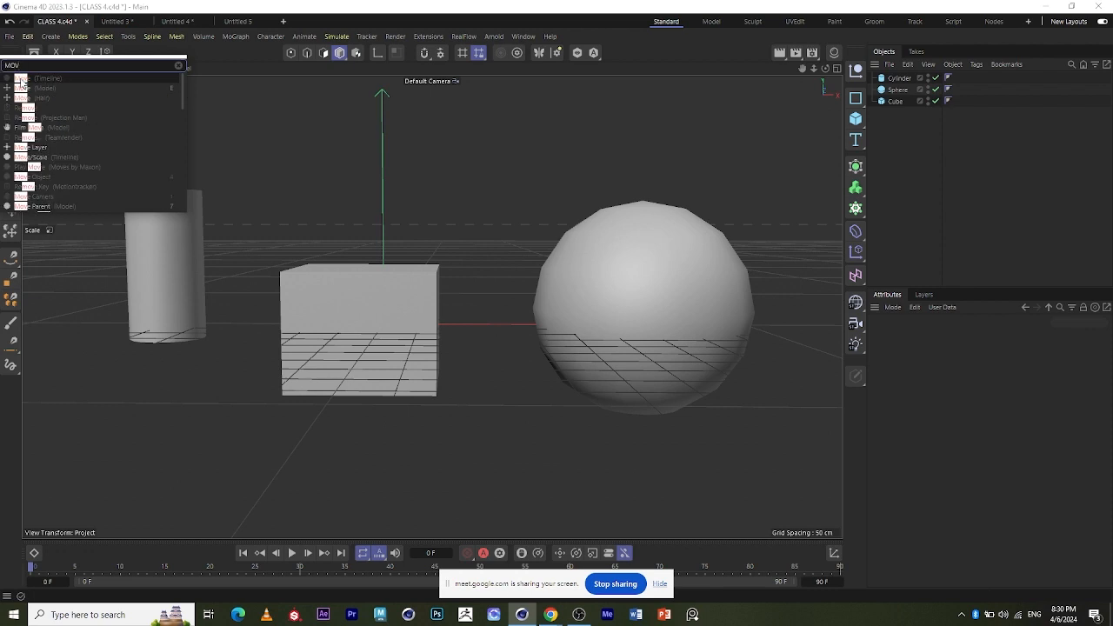
{"action": "type", "text": "E"}
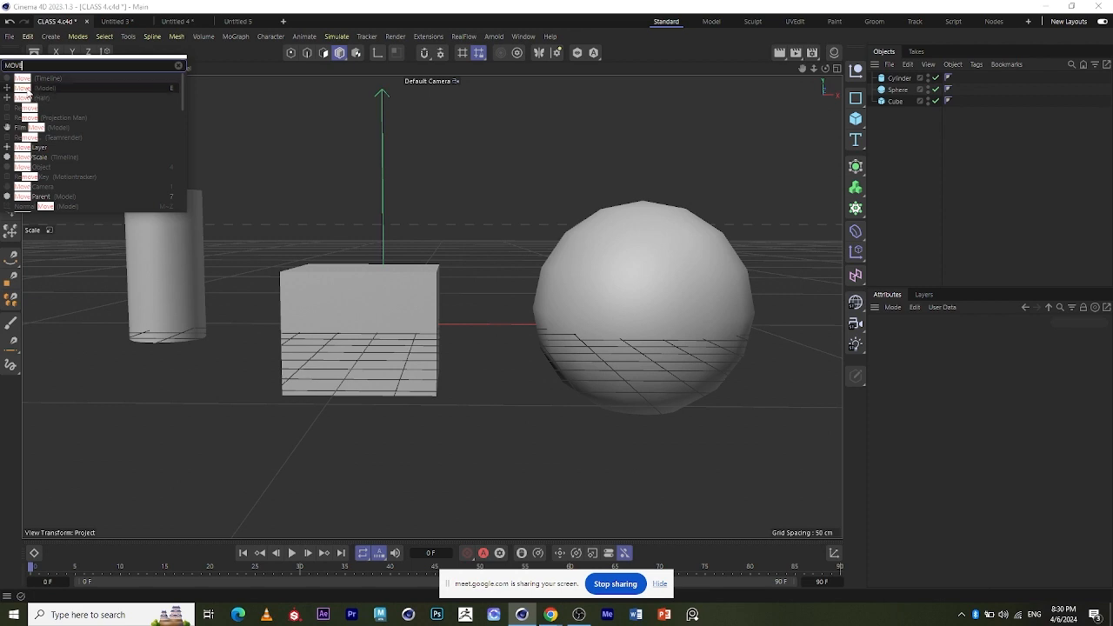
{"action": "left_click", "coordinate": [26, 88]}
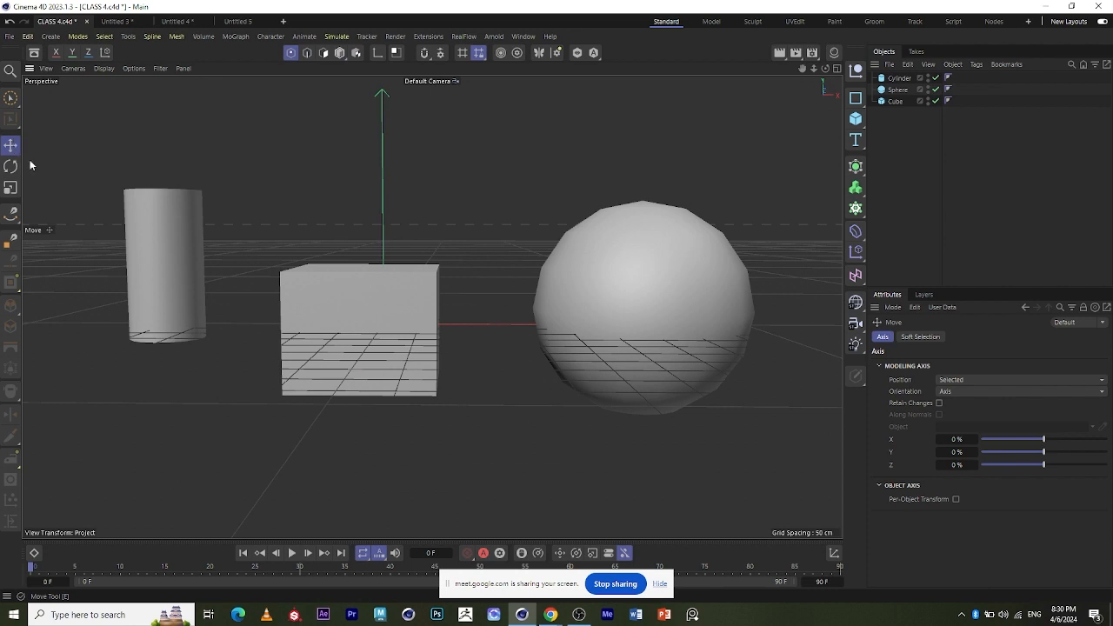
{"action": "left_click", "coordinate": [199, 226]}
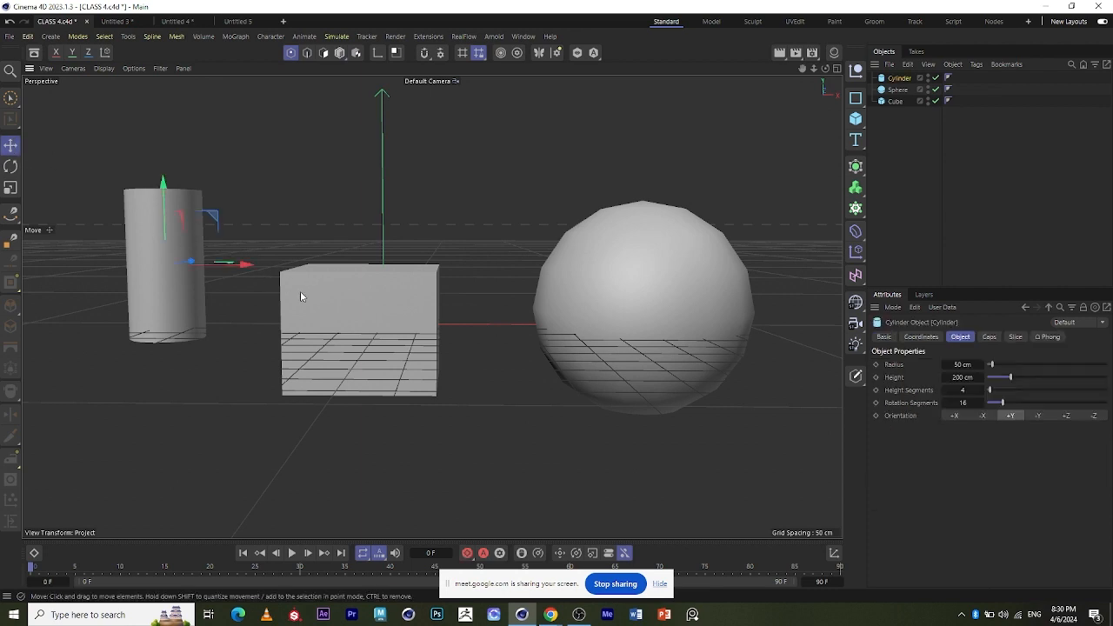
Switch to Brush Selection, search the commands for "ROTA" and activate the Rotate (Model) tool.
{"action": "left_click", "coordinate": [18, 99]}
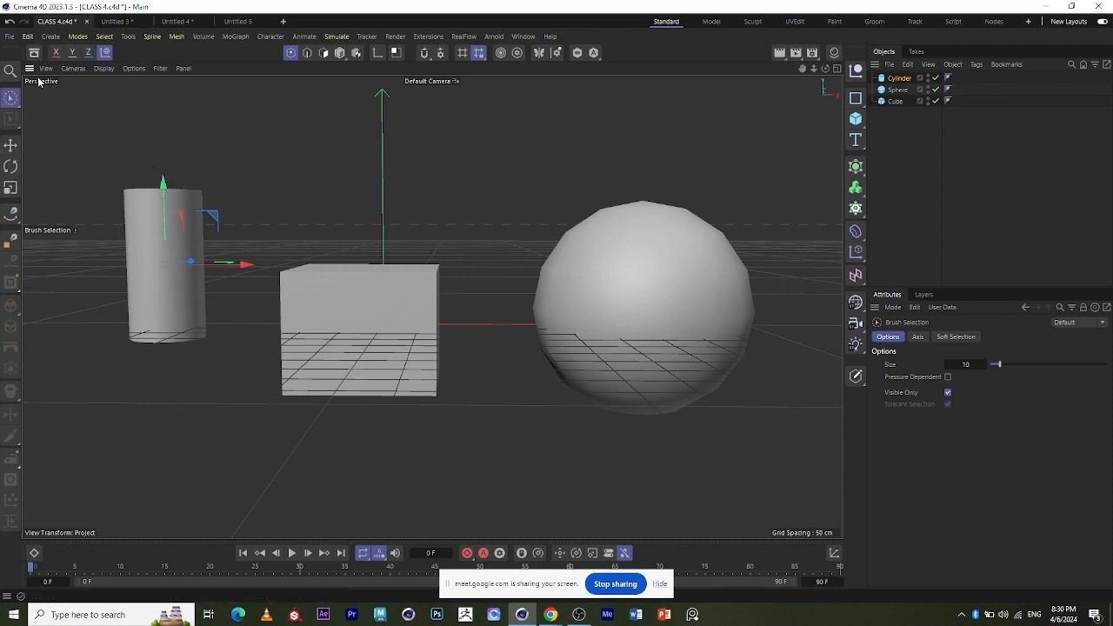
{"action": "left_click", "coordinate": [8, 72]}
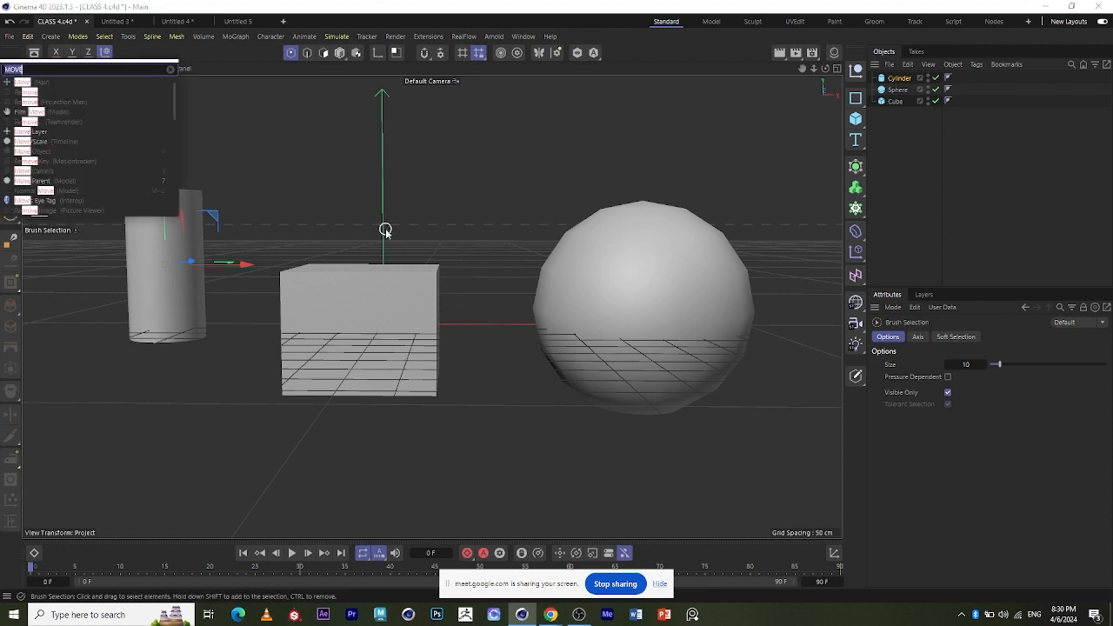
{"action": "type", "text": "ROTA"}
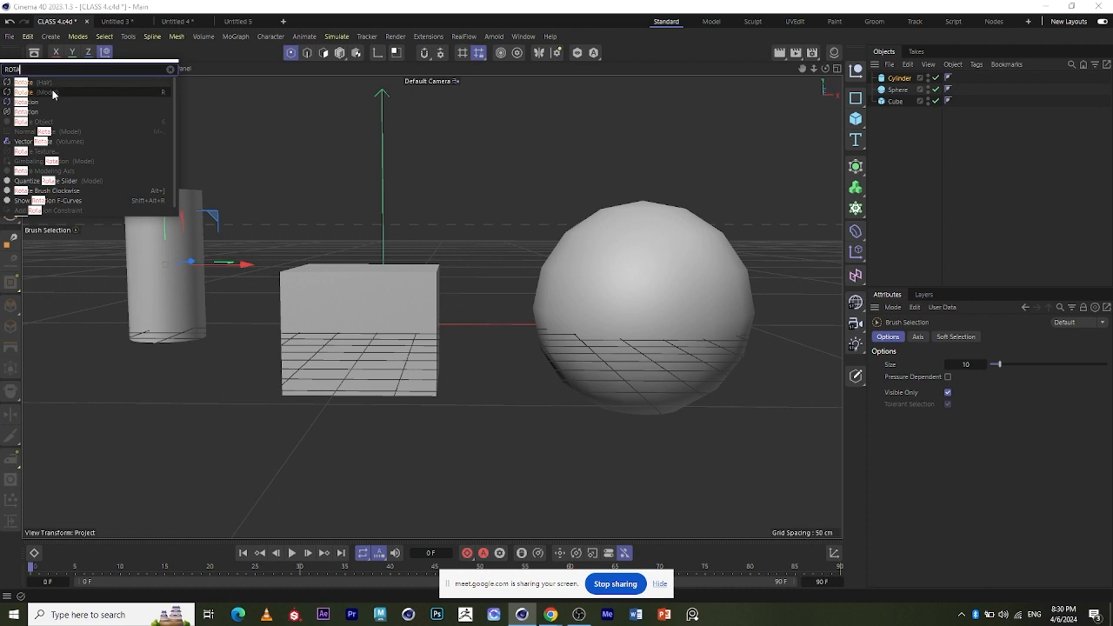
{"action": "left_click", "coordinate": [52, 92]}
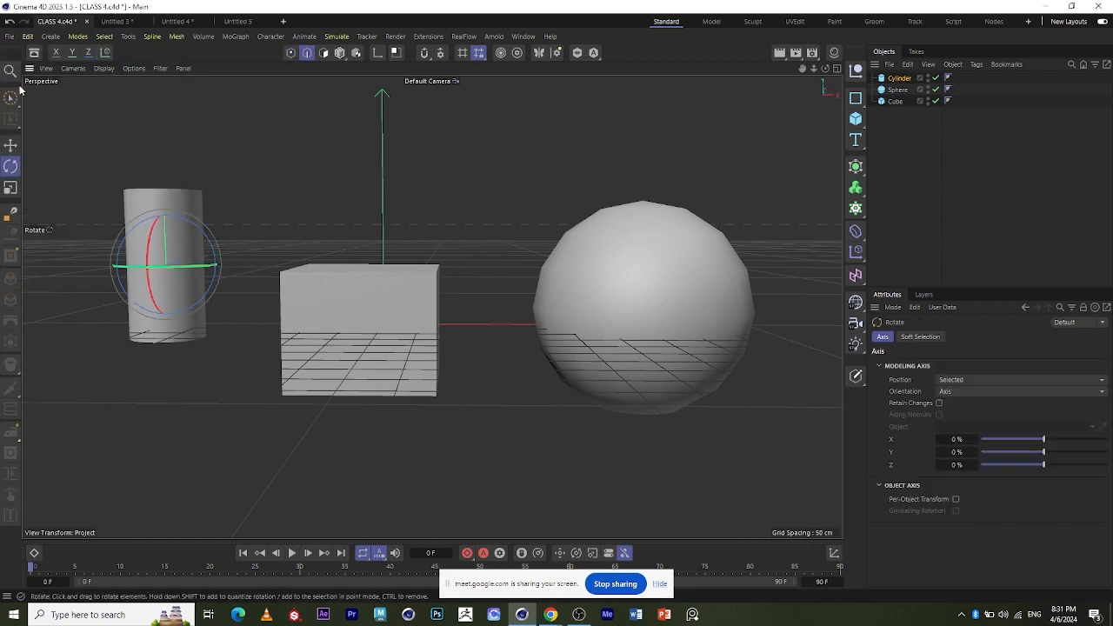
{"action": "left_click", "coordinate": [173, 38]}
{"action": "mouse_move", "coordinate": [128, 39]}
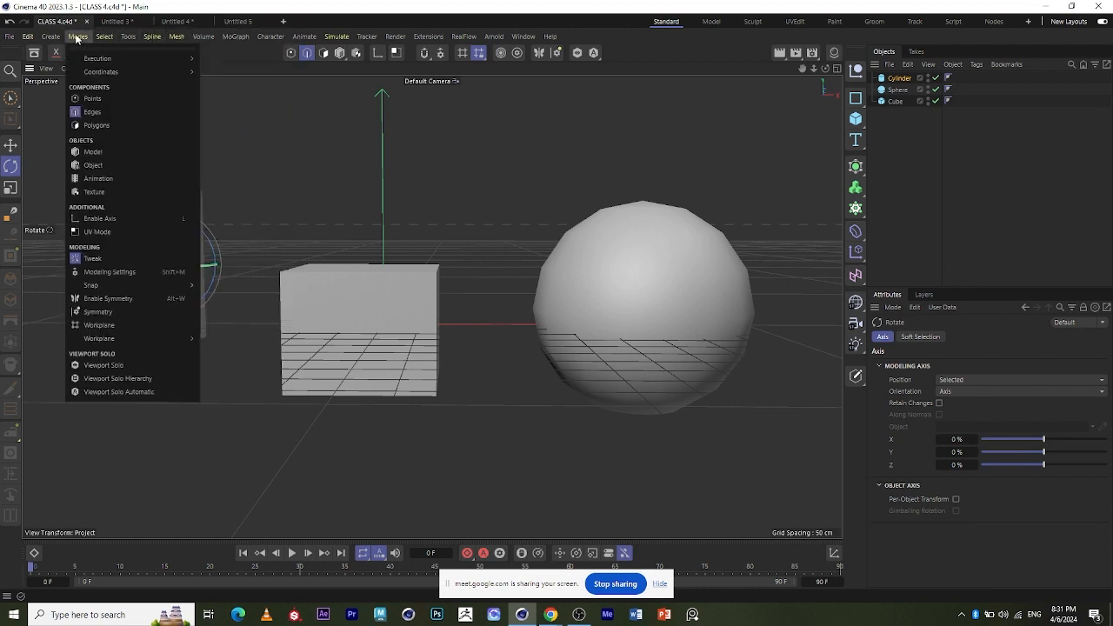
{"action": "mouse_move", "coordinate": [386, 37]}
{"action": "left_click", "coordinate": [351, 154]}
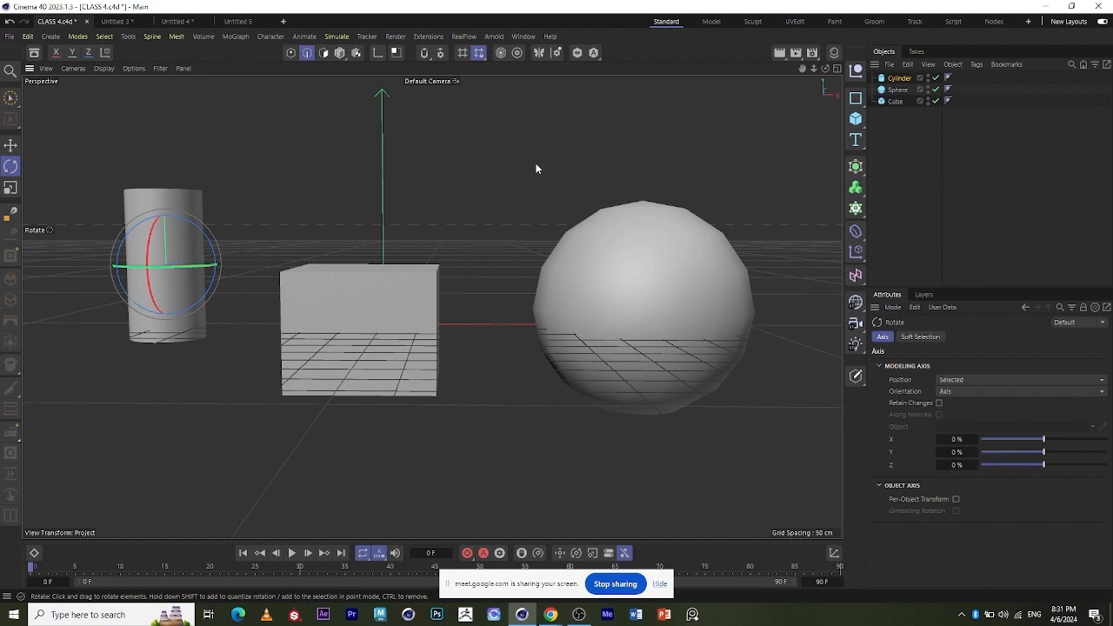
Open the Commander search over the viewport, close it and open it again.
{"action": "key", "text": "shift+c"}
{"action": "left_click", "coordinate": [607, 161]}
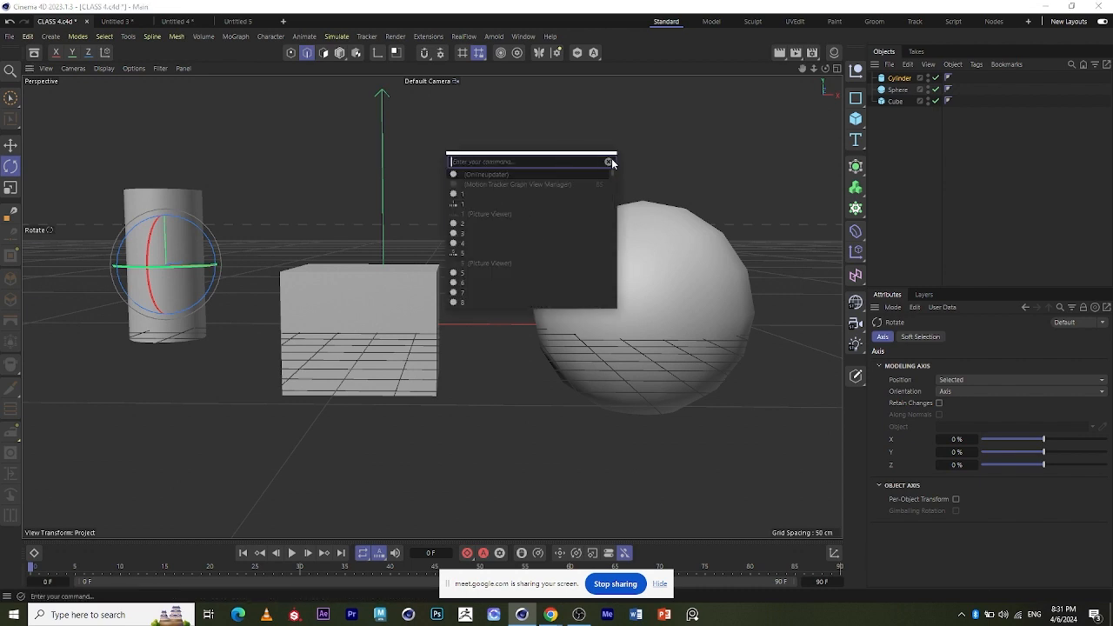
{"action": "key", "text": "Escape"}
{"action": "key", "text": "shift+c"}
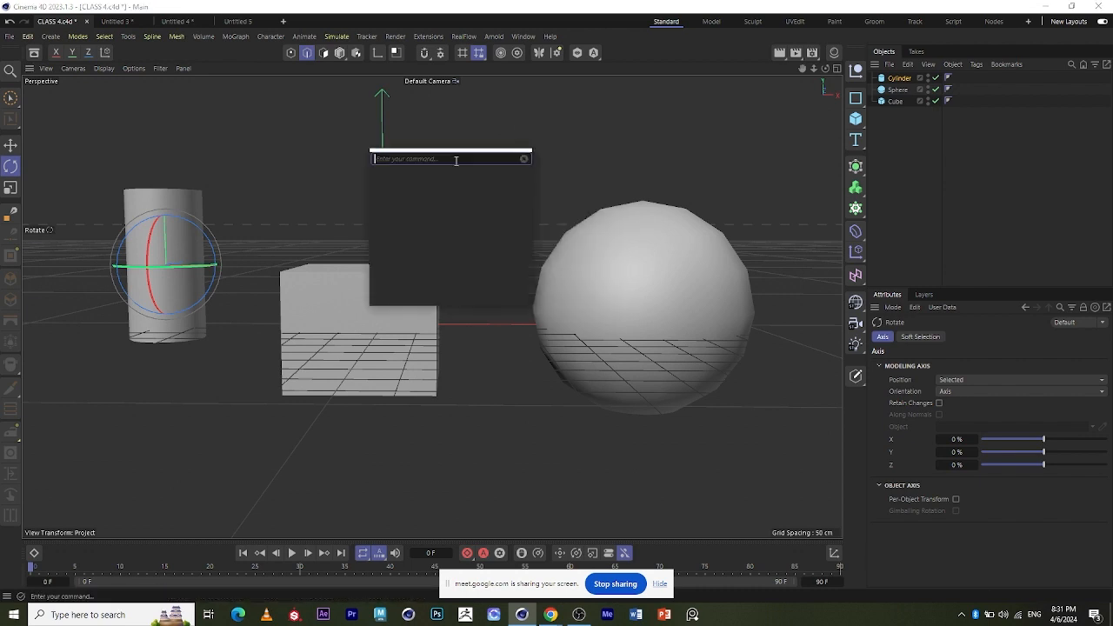
{"action": "scroll", "coordinate": [396, 333], "scroll_direction": "down", "scroll_amount": 3}
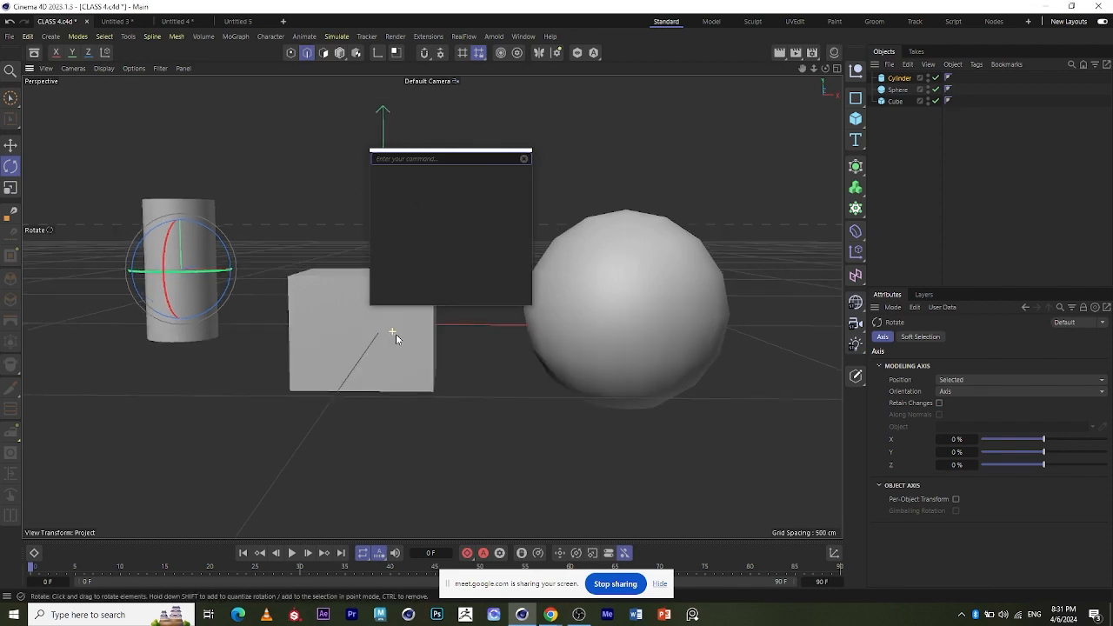
Close the Commander search without running a command.
{"action": "key", "text": "Escape"}
{"action": "scroll", "coordinate": [470, 316], "scroll_direction": "up", "scroll_amount": 1}
{"action": "scroll", "coordinate": [466, 312], "scroll_direction": "up", "scroll_amount": 1}
{"action": "scroll", "coordinate": [501, 315], "scroll_direction": "down", "scroll_amount": 3}
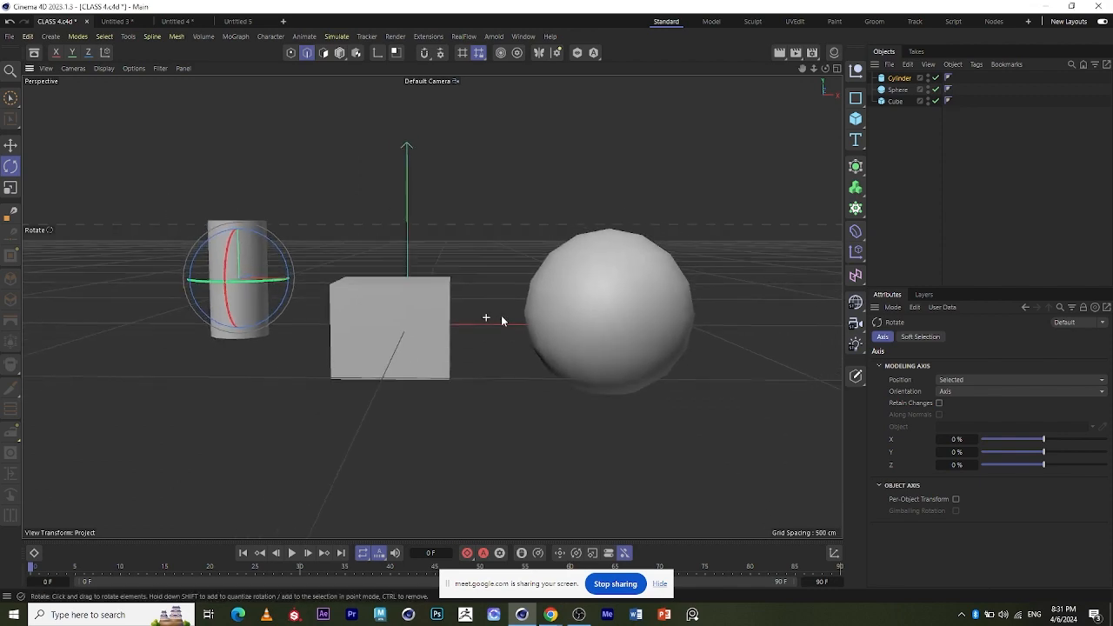
{"action": "scroll", "coordinate": [345, 318], "scroll_direction": "up", "scroll_amount": 2}
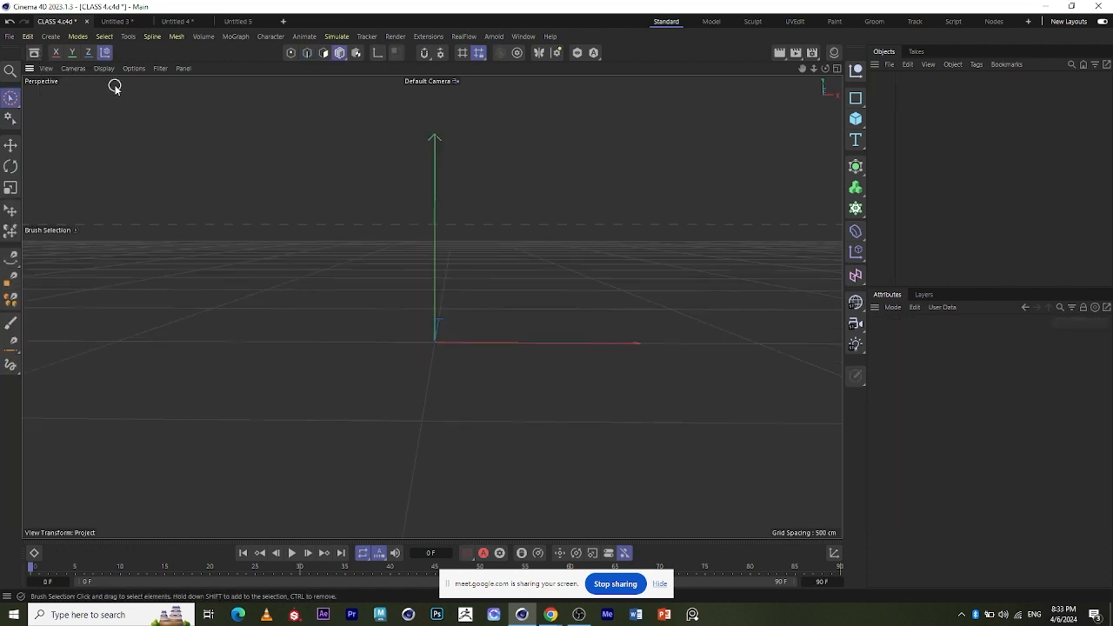
Open the Asset Browser beside the viewport and browse the model categories in its Models library.
{"action": "left_click", "coordinate": [35, 53]}
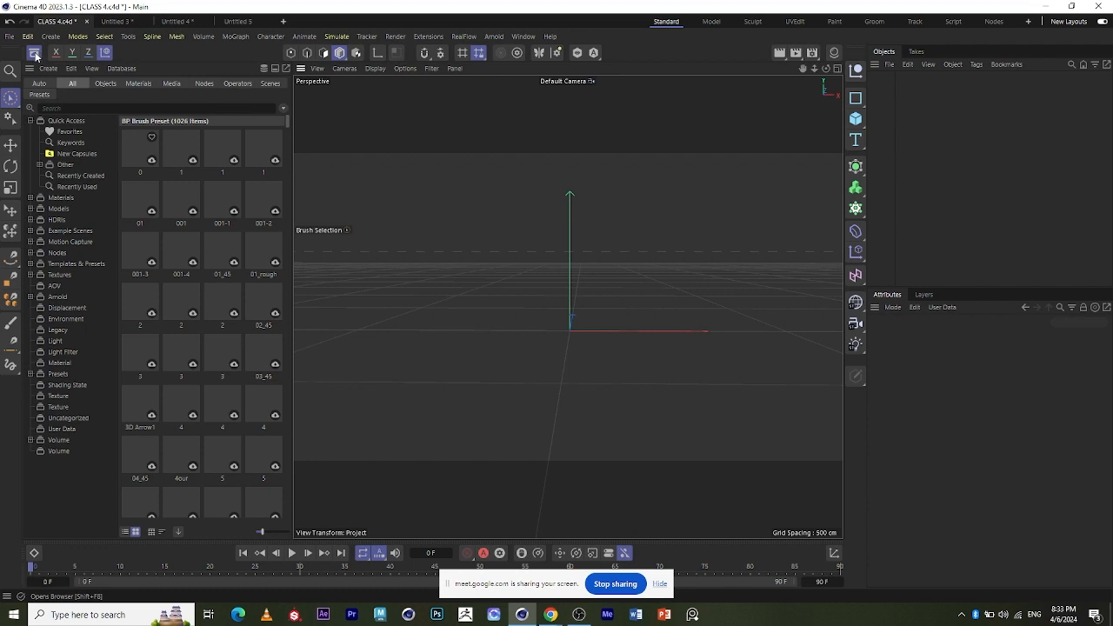
{"action": "scroll", "coordinate": [159, 259], "scroll_direction": "down", "scroll_amount": 5}
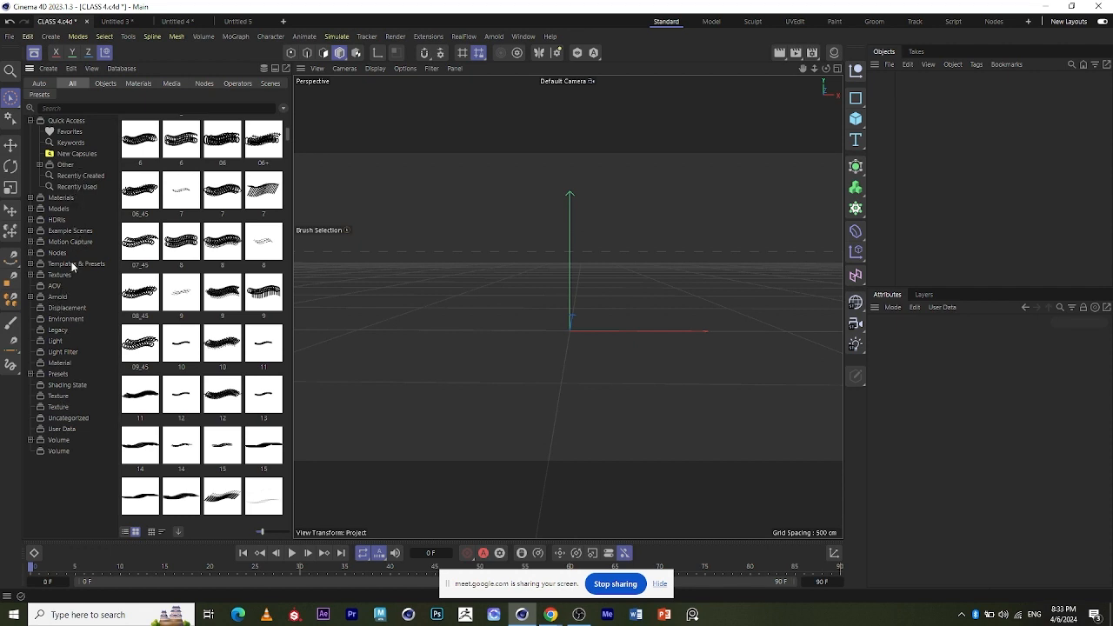
{"action": "left_click", "coordinate": [57, 209]}
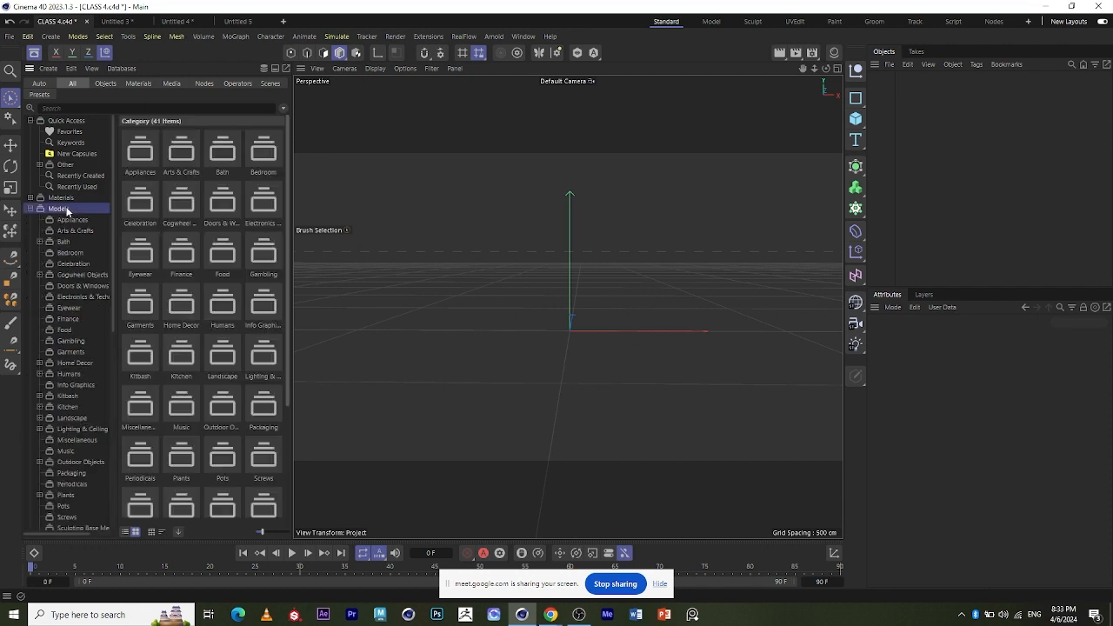
{"action": "scroll", "coordinate": [71, 219], "scroll_direction": "down", "scroll_amount": 2}
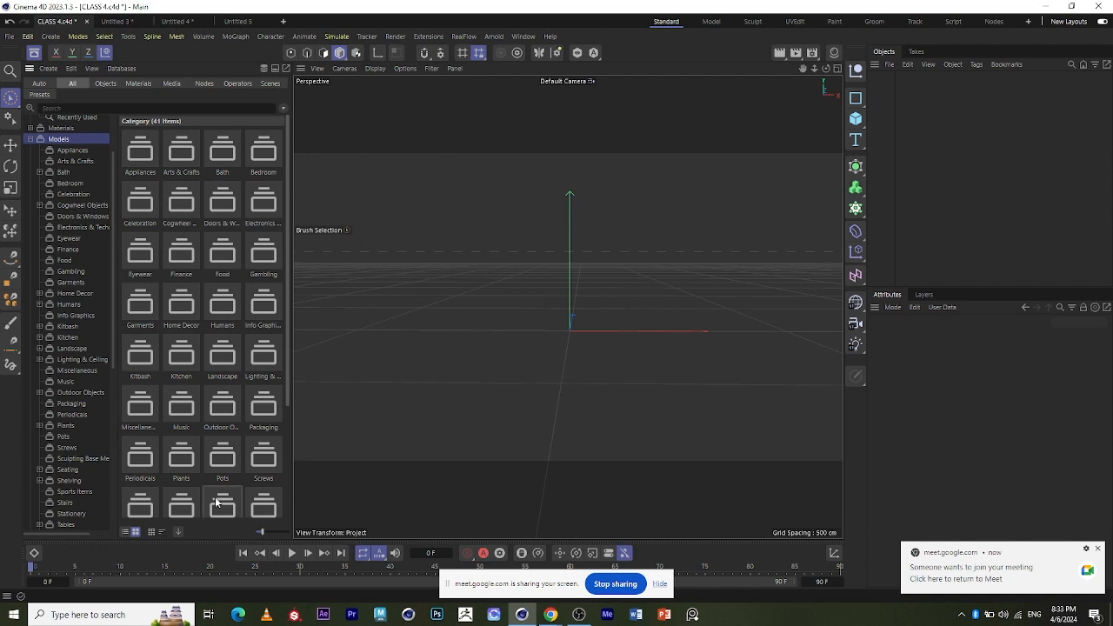
{"action": "left_click", "coordinate": [1098, 538]}
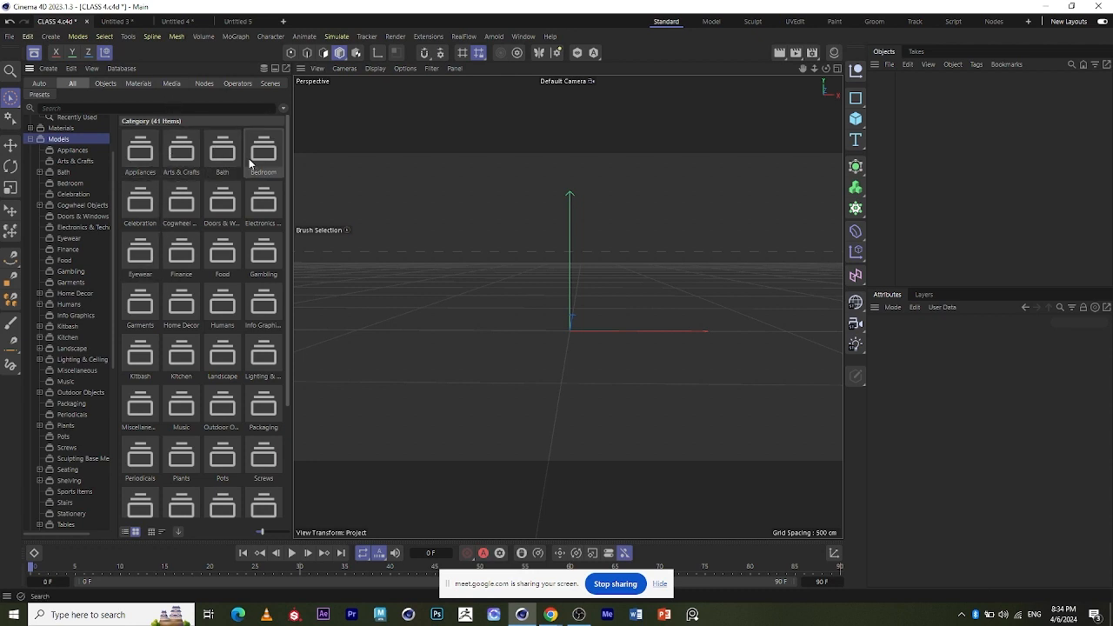
{"action": "scroll", "coordinate": [210, 371], "scroll_direction": "down", "scroll_amount": 3}
{"action": "scroll", "coordinate": [222, 410], "scroll_direction": "up", "scroll_amount": 3}
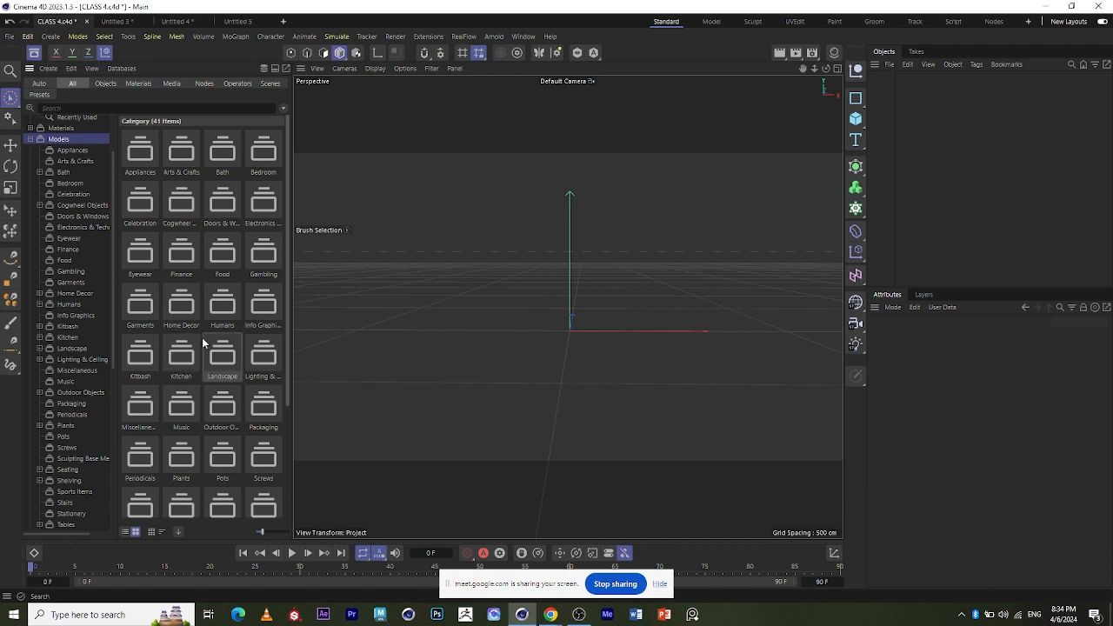
Load the Orange 02 model from the Food category of the model presets into the scene.
{"action": "double_click", "coordinate": [212, 255]}
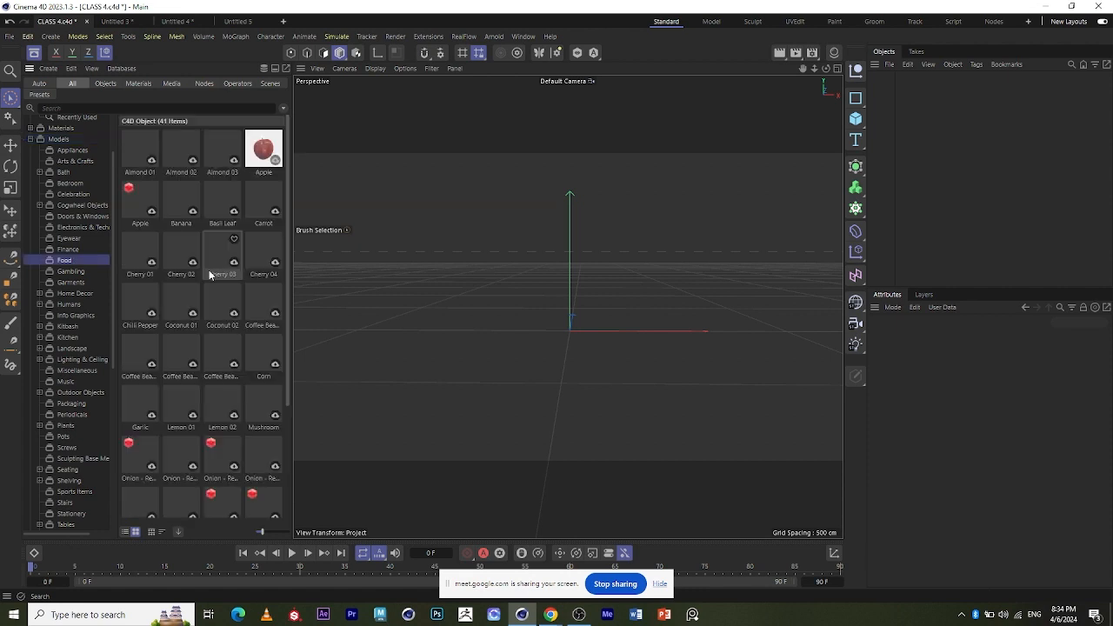
{"action": "scroll", "coordinate": [213, 300], "scroll_direction": "down", "scroll_amount": 3}
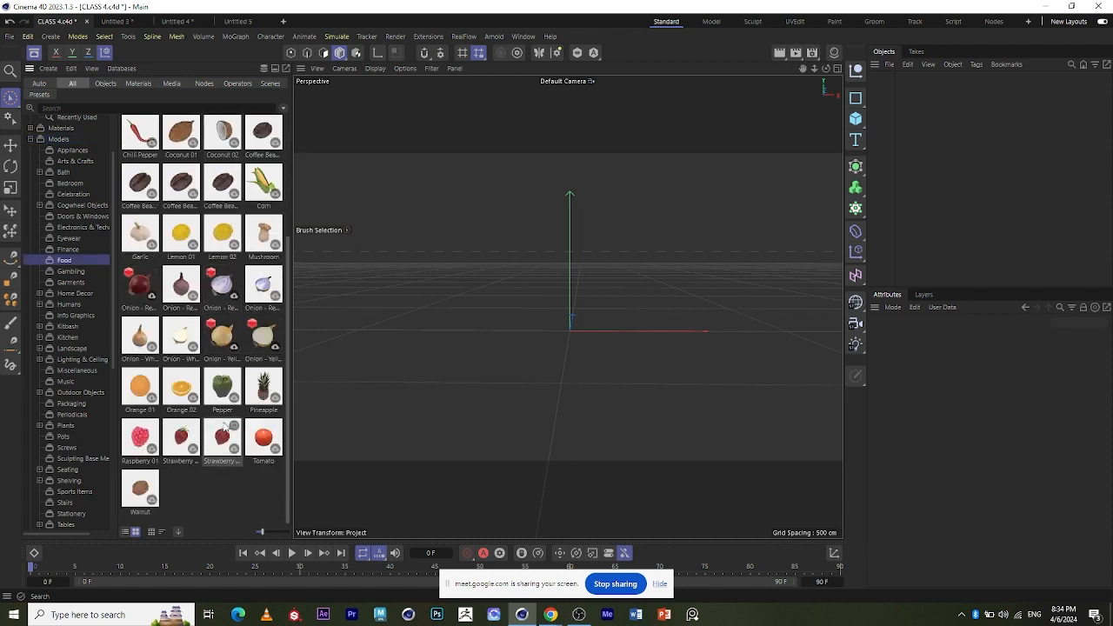
{"action": "scroll", "coordinate": [223, 393], "scroll_direction": "up", "scroll_amount": 3}
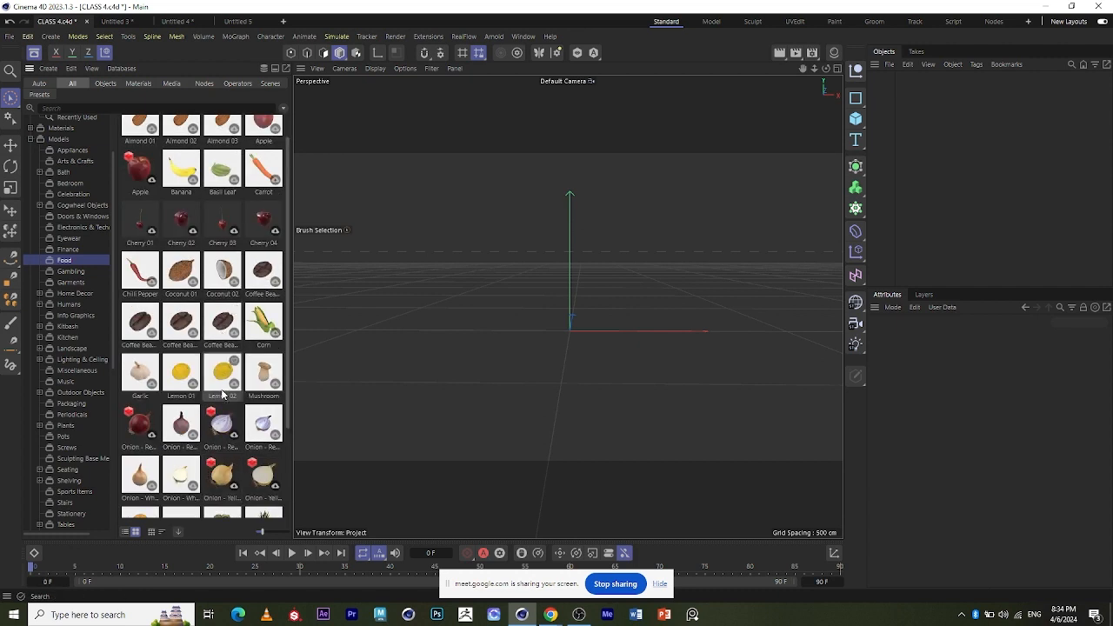
{"action": "scroll", "coordinate": [223, 394], "scroll_direction": "down", "scroll_amount": 3}
{"action": "double_click", "coordinate": [181, 382]}
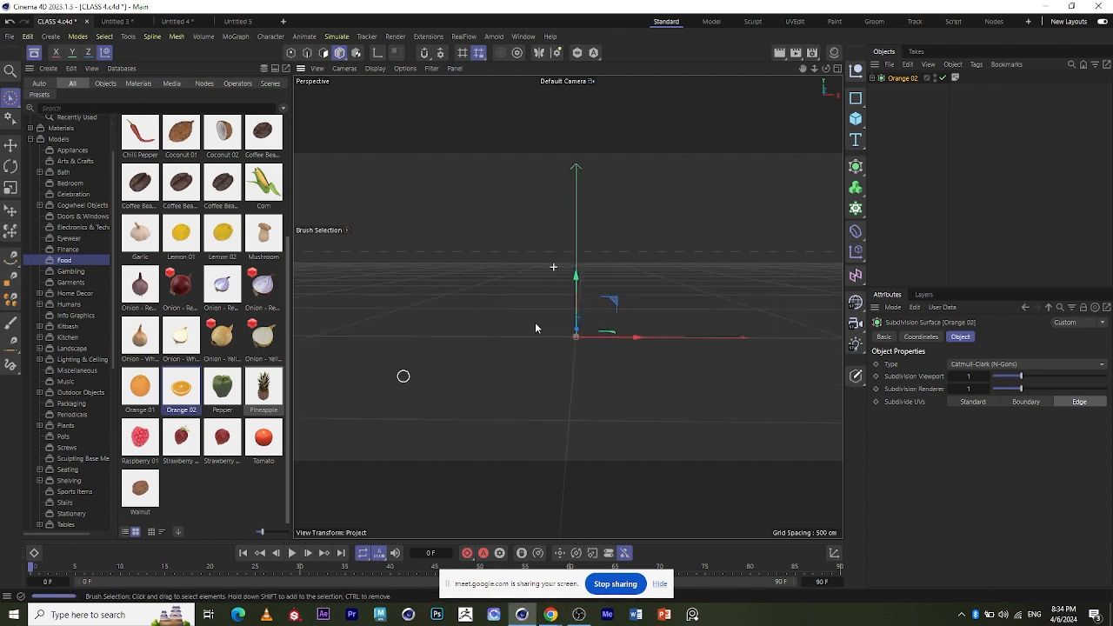
Examine the half orange model up close and from above its cut face.
{"action": "scroll", "coordinate": [558, 338], "scroll_direction": "up", "scroll_amount": 10}
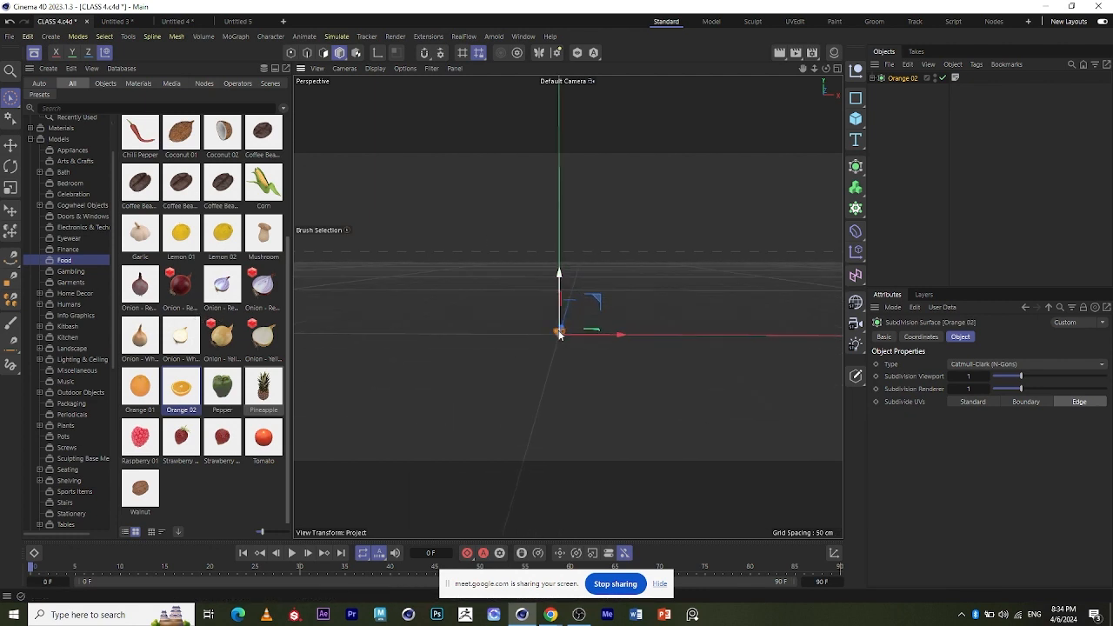
{"action": "scroll", "coordinate": [566, 339], "scroll_direction": "up", "scroll_amount": 10}
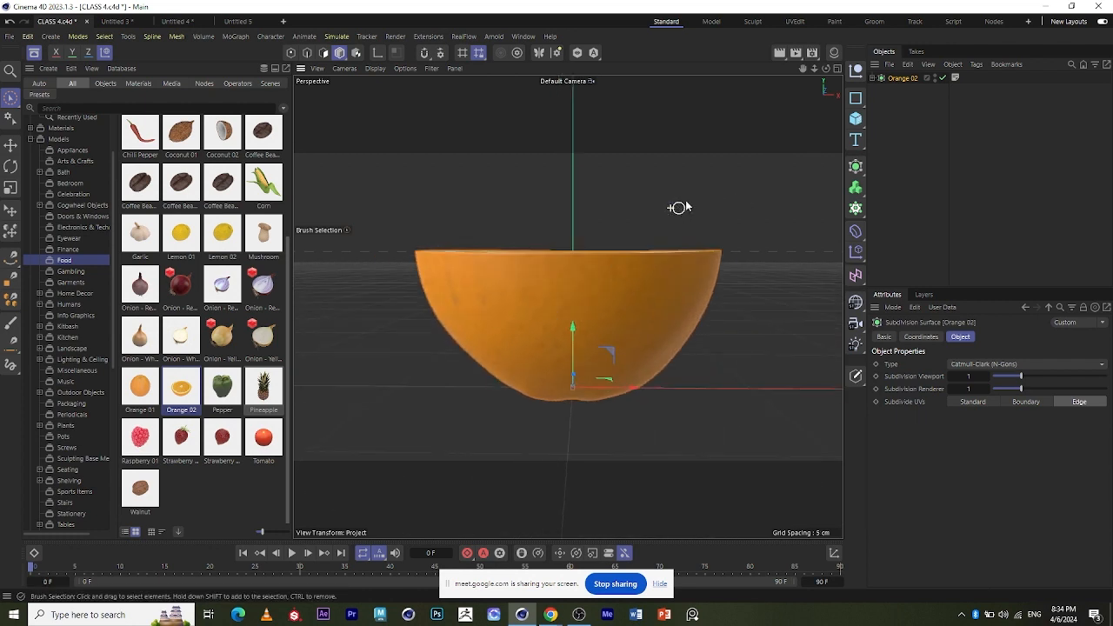
{"action": "mouse_move", "coordinate": [704, 206]}
{"action": "left_mouse_down", "text": "alt"}
{"action": "mouse_move", "coordinate": [698, 282]}
{"action": "mouse_move", "coordinate": [730, 194]}
{"action": "mouse_move", "coordinate": [795, 204]}
{"action": "mouse_move", "coordinate": [790, 189]}
{"action": "left_mouse_up", "text": "alt"}
{"action": "scroll", "coordinate": [697, 282], "scroll_direction": "down", "scroll_amount": 3}
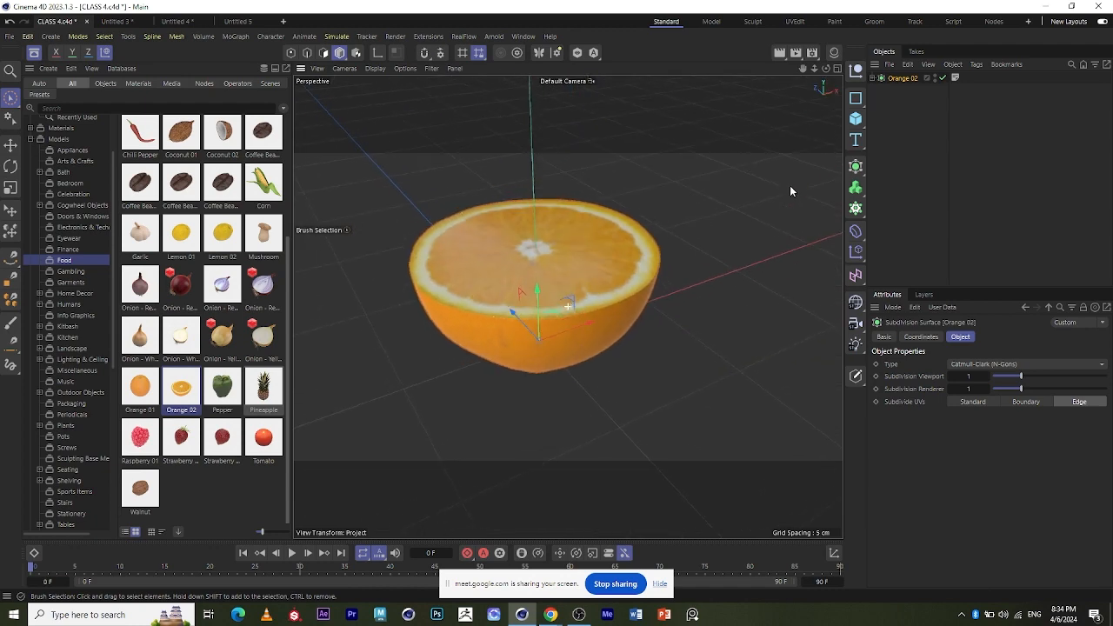
{"action": "scroll", "coordinate": [576, 224], "scroll_direction": "up", "scroll_amount": 3}
{"action": "scroll", "coordinate": [605, 299], "scroll_direction": "down", "scroll_amount": 2}
{"action": "scroll", "coordinate": [605, 297], "scroll_direction": "down", "scroll_amount": 2}
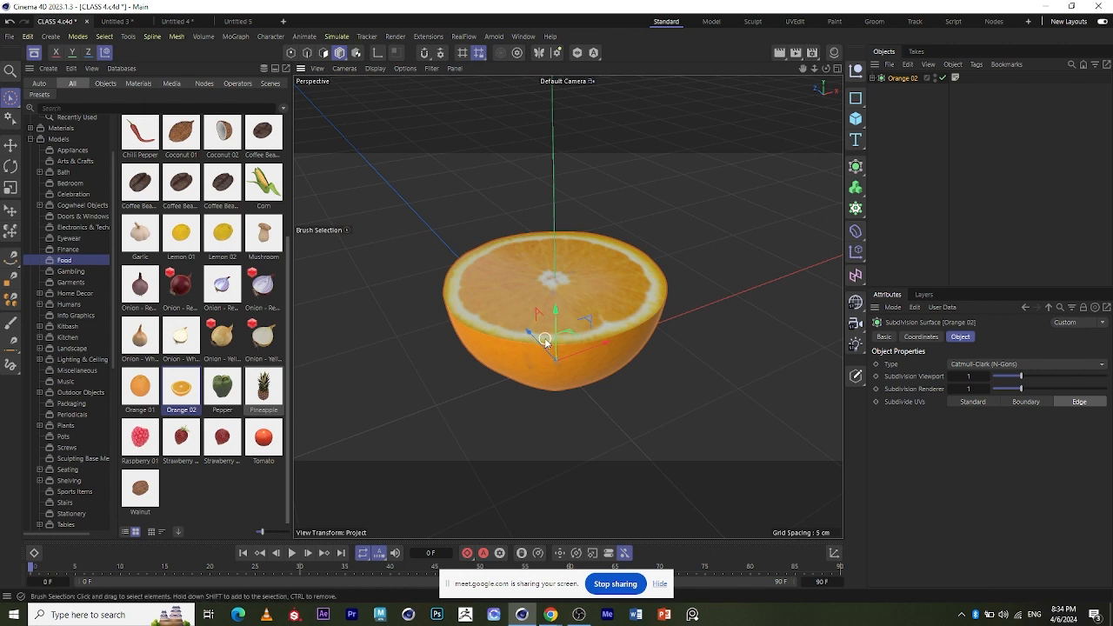
{"action": "scroll", "coordinate": [557, 300], "scroll_direction": "up", "scroll_amount": 1}
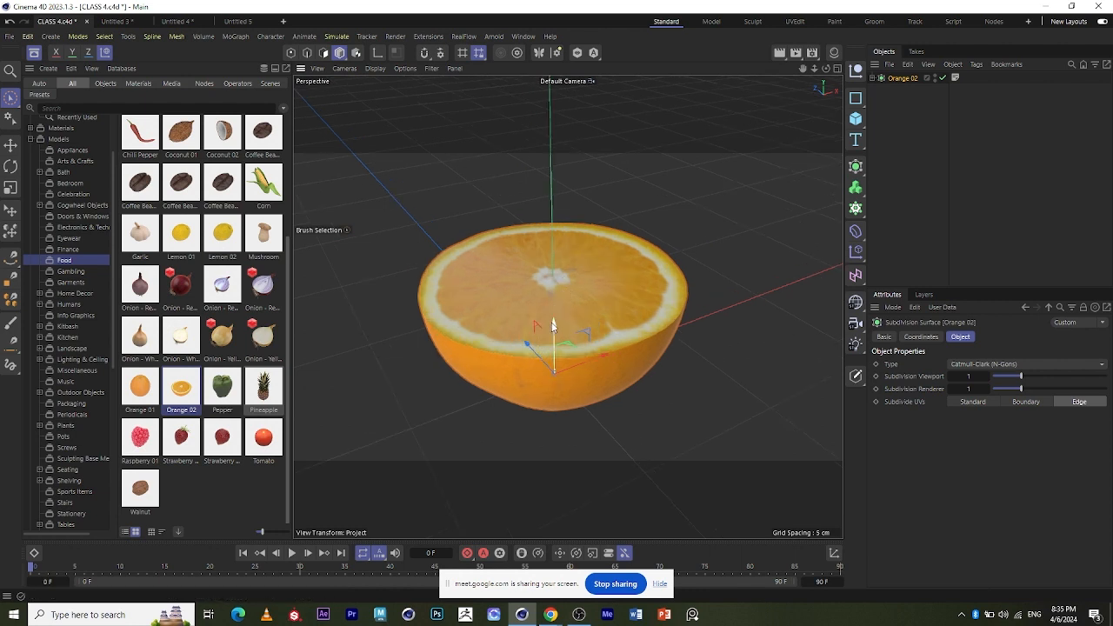
{"action": "scroll", "coordinate": [552, 326], "scroll_direction": "down", "scroll_amount": 2}
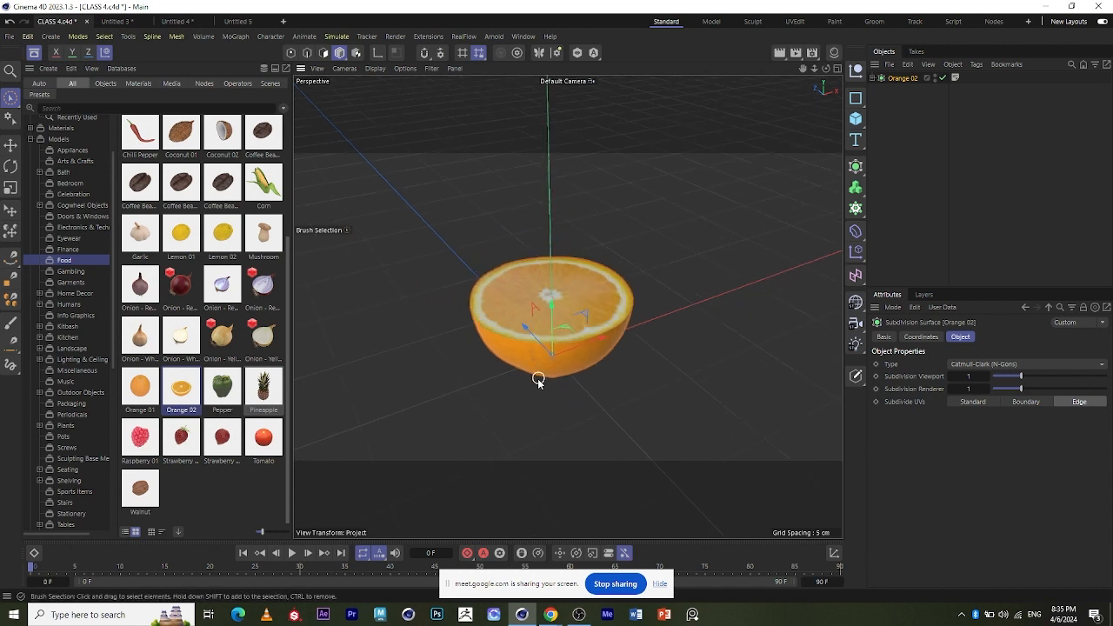
{"action": "scroll", "coordinate": [535, 370], "scroll_direction": "up", "scroll_amount": 1}
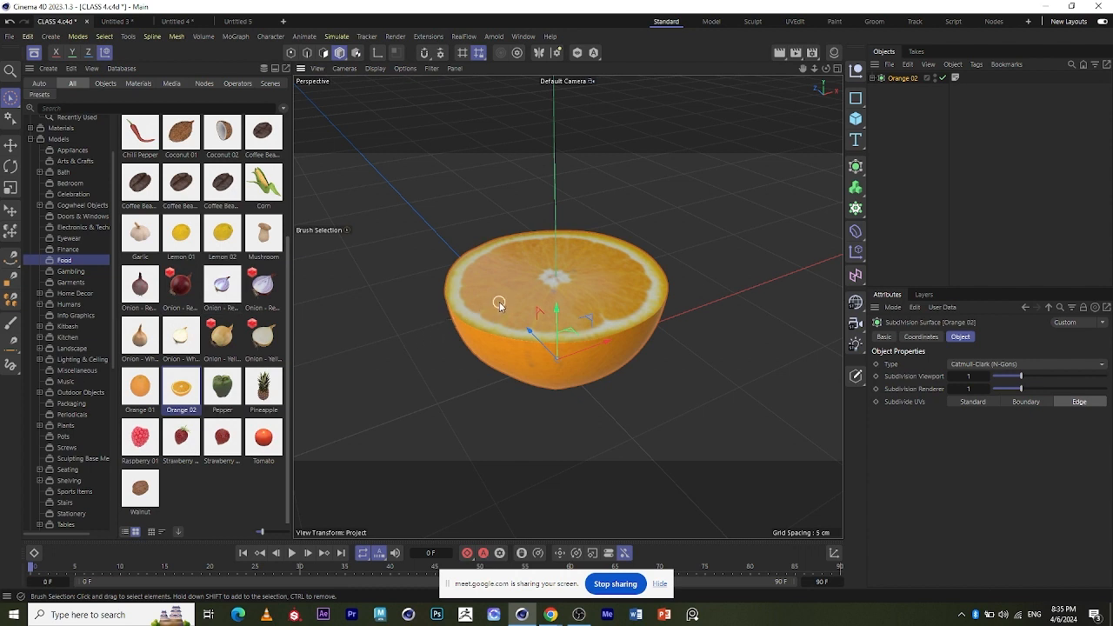
Delete the orange from the scene and open the first 3D People category under the Humans models.
{"action": "key", "text": "Delete"}
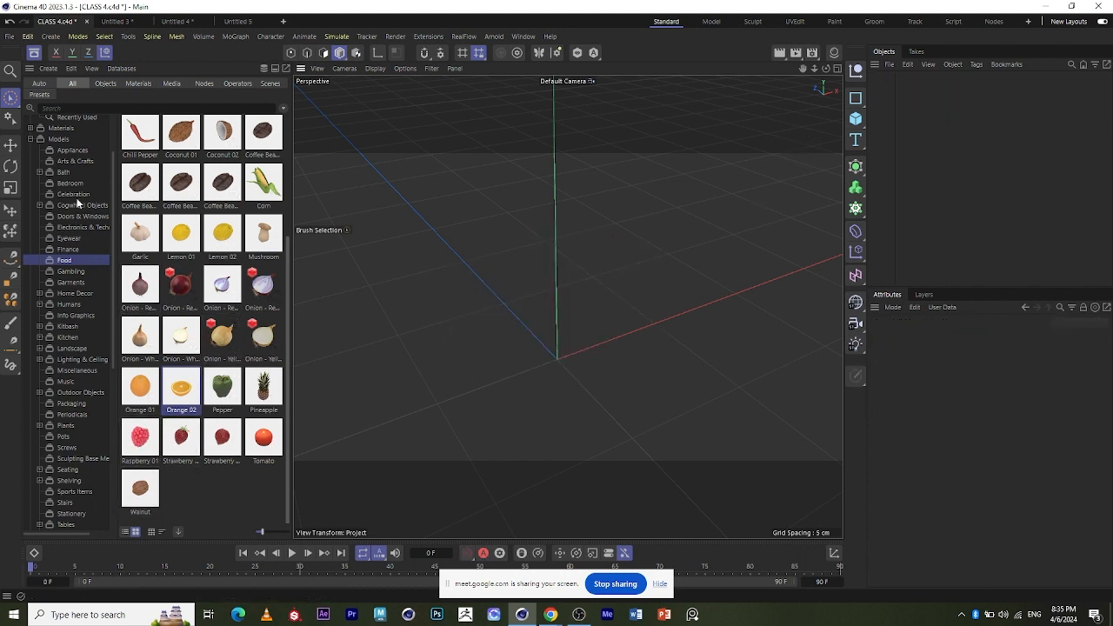
{"action": "double_click", "coordinate": [84, 305]}
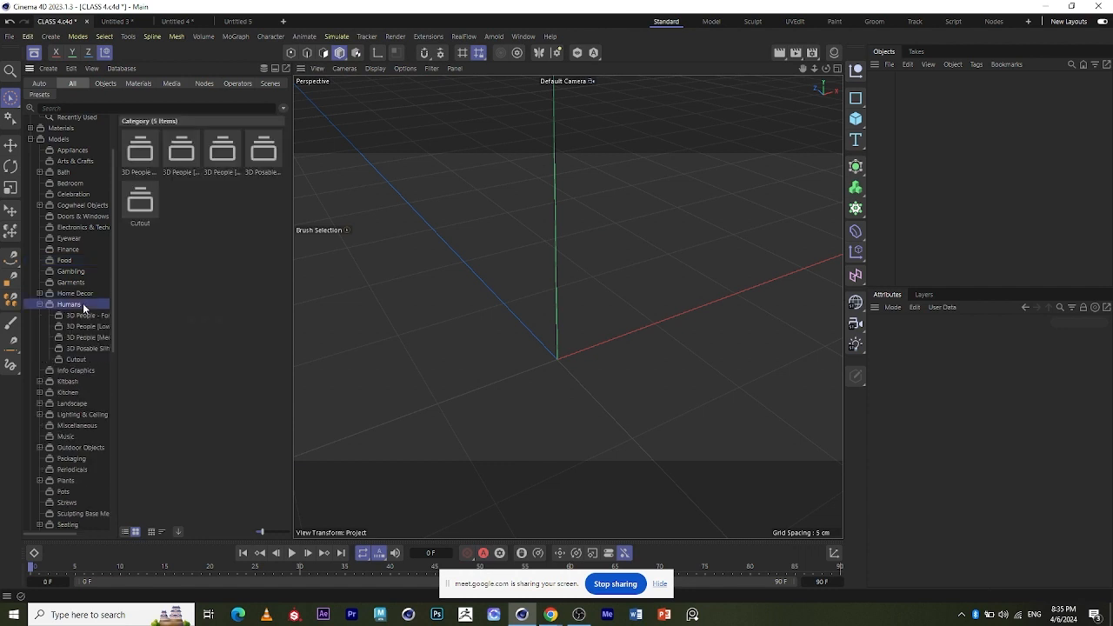
{"action": "left_click", "coordinate": [141, 161]}
{"action": "double_click", "coordinate": [142, 162]}
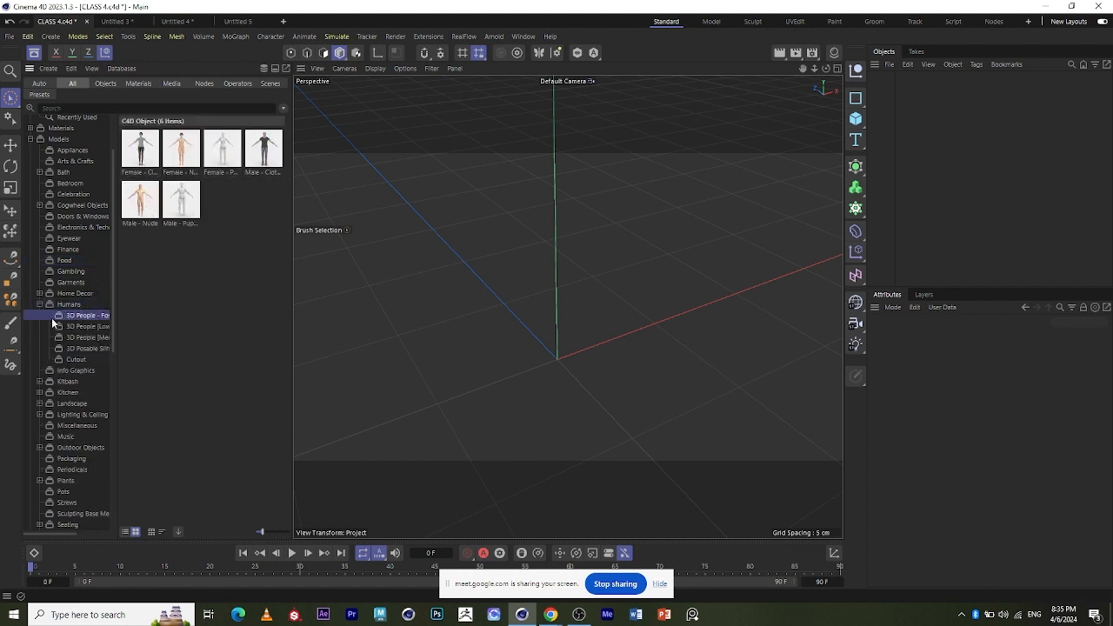
Load the Hot Hatch car model from the Vehicles category of the model presets into the scene.
{"action": "scroll", "coordinate": [91, 355], "scroll_direction": "down", "scroll_amount": 5}
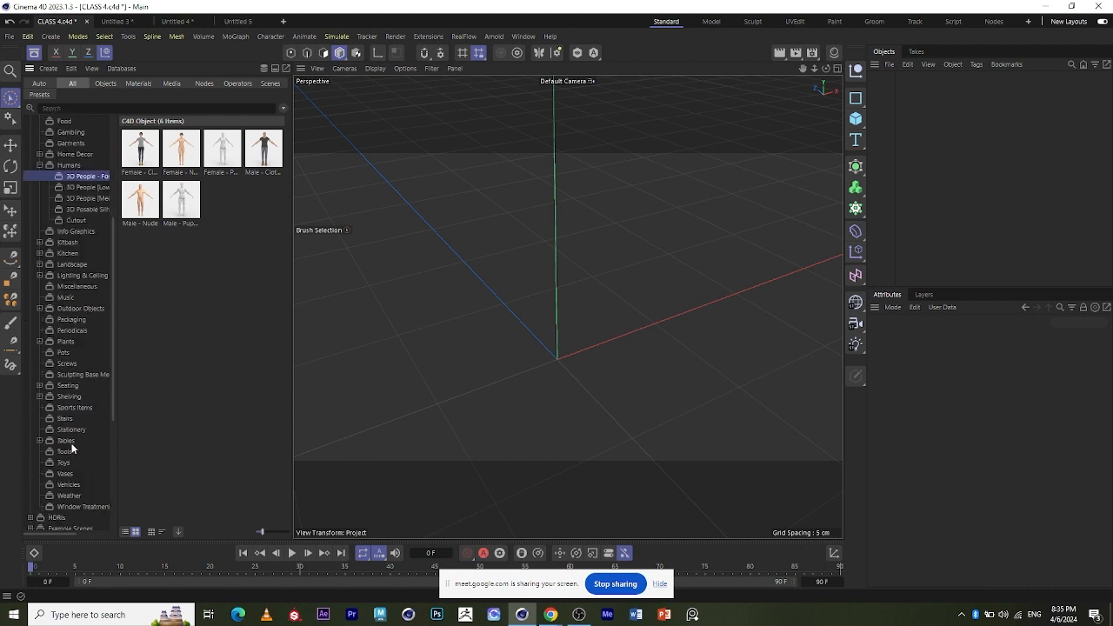
{"action": "left_click", "coordinate": [81, 483]}
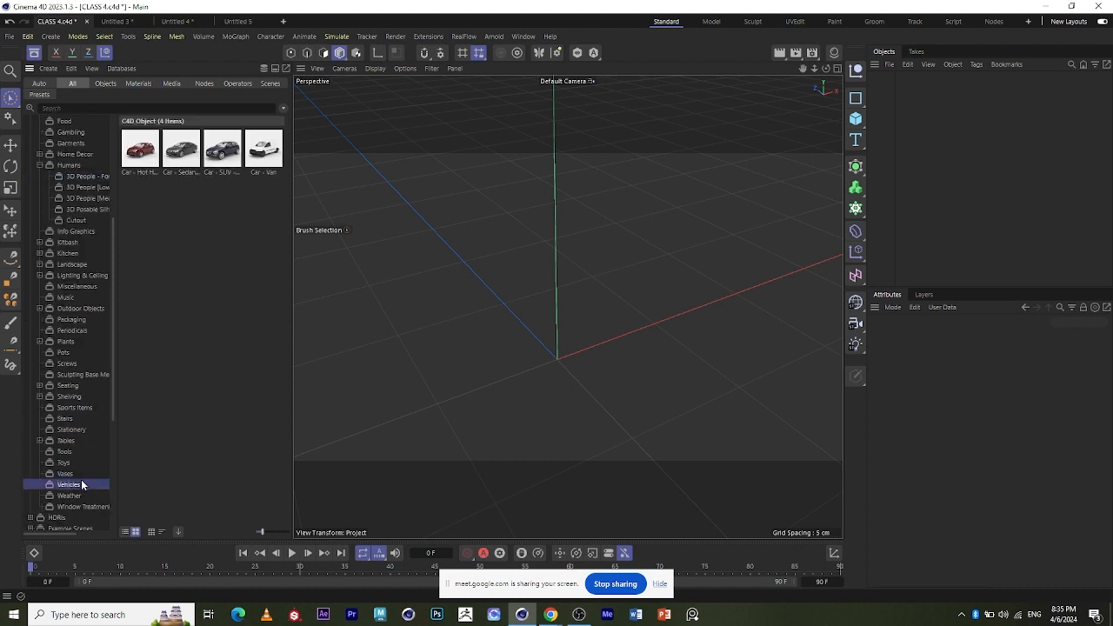
{"action": "double_click", "coordinate": [146, 152]}
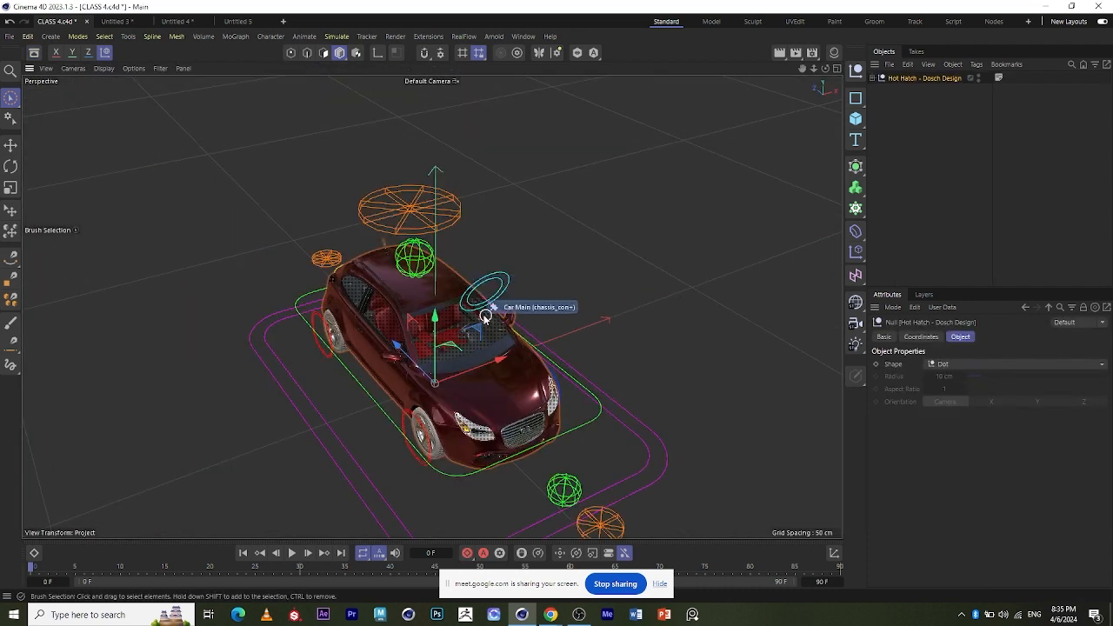
Examine the Hot Hatch car's body, wheels, front grille and rig controls from several angles.
{"action": "scroll", "coordinate": [485, 316], "scroll_direction": "down", "scroll_amount": 3}
{"action": "scroll", "coordinate": [463, 346], "scroll_direction": "up", "scroll_amount": 1}
{"action": "scroll", "coordinate": [459, 369], "scroll_direction": "up", "scroll_amount": 8}
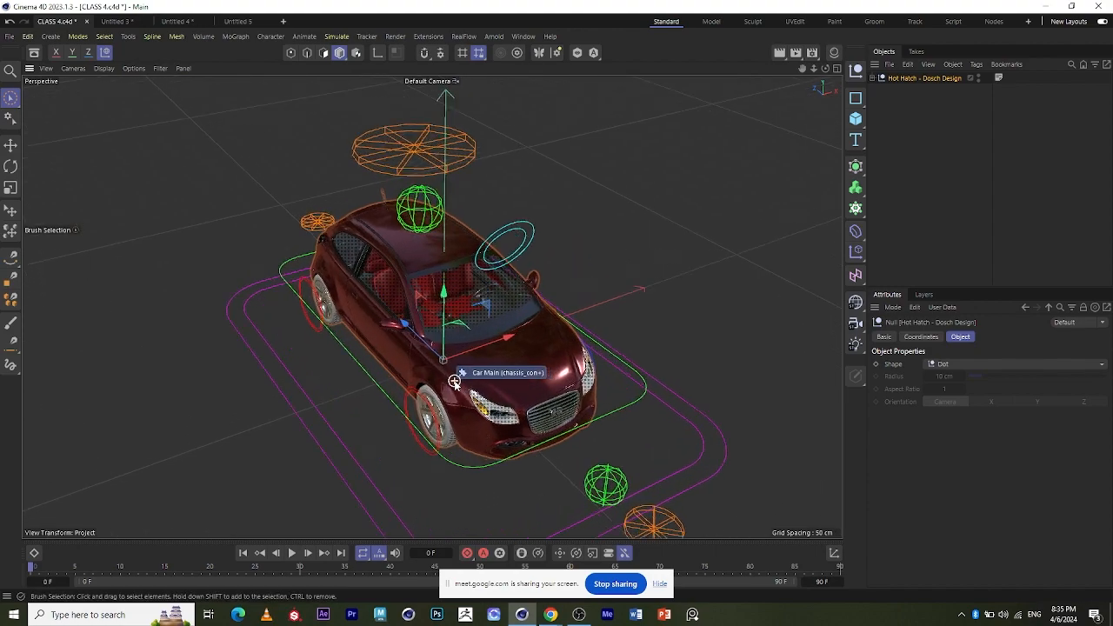
{"action": "left_click_drag", "start_coordinate": [382, 421], "coordinate": [336, 395], "text": "alt"}
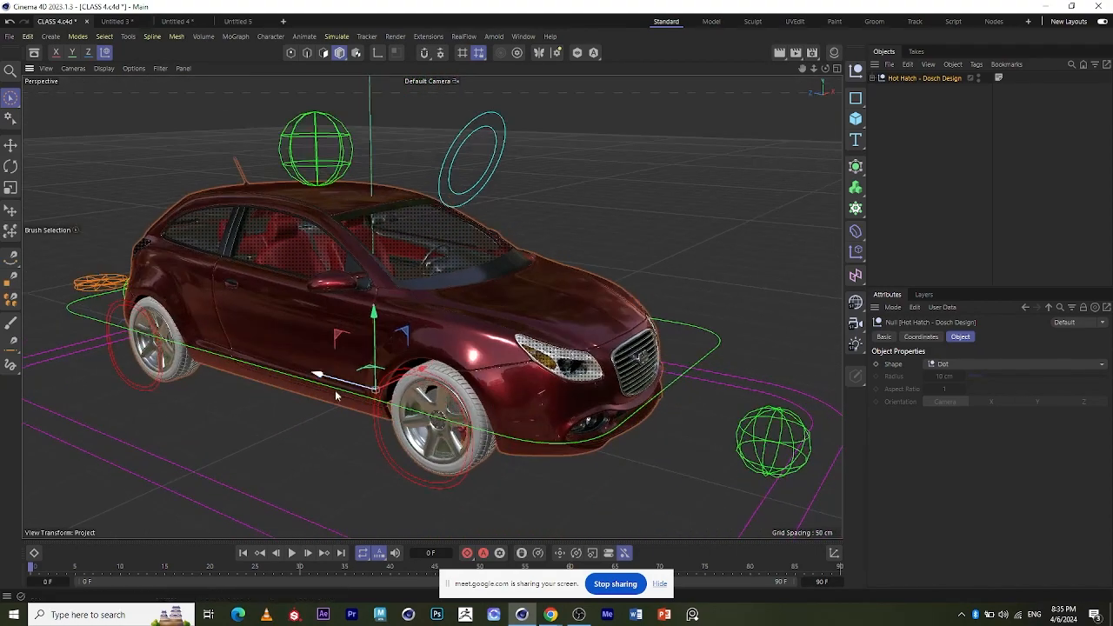
{"action": "scroll", "coordinate": [337, 393], "scroll_direction": "up", "scroll_amount": 4}
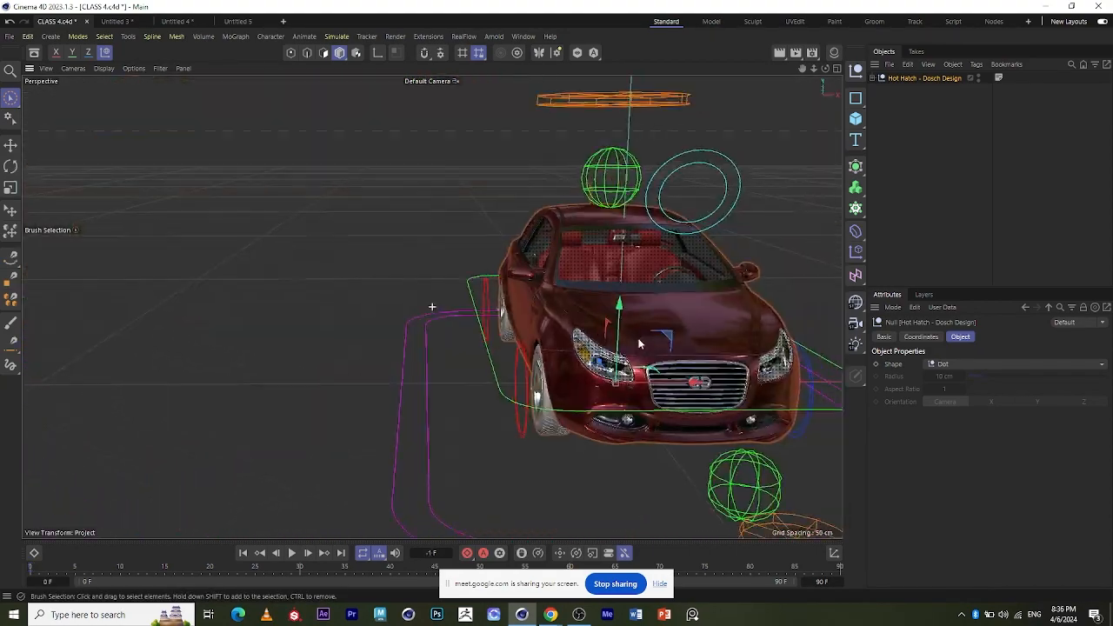
{"action": "left_click_drag", "start_coordinate": [638, 339], "coordinate": [463, 295], "text": "alt"}
{"action": "scroll", "coordinate": [463, 295], "scroll_direction": "up", "scroll_amount": 1}
{"action": "scroll", "coordinate": [473, 302], "scroll_direction": "down", "scroll_amount": 1}
{"action": "scroll", "coordinate": [544, 328], "scroll_direction": "up", "scroll_amount": 2}
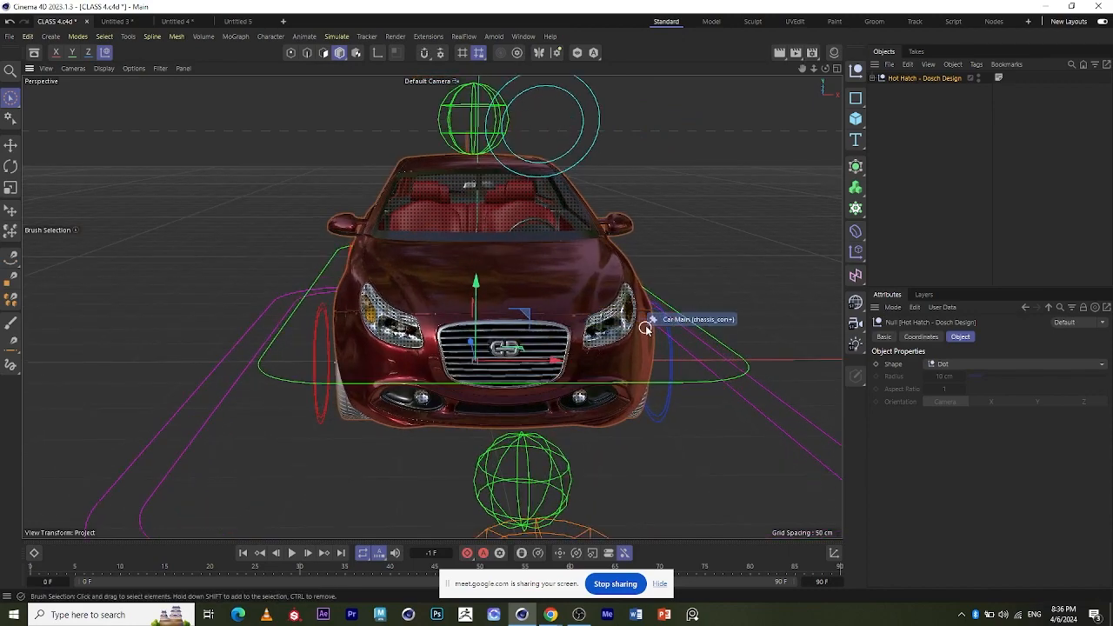
{"action": "left_click_drag", "start_coordinate": [643, 313], "coordinate": [611, 297], "text": "alt"}
{"action": "middle_click_drag", "start_coordinate": [609, 291], "coordinate": [515, 283], "text": "alt"}
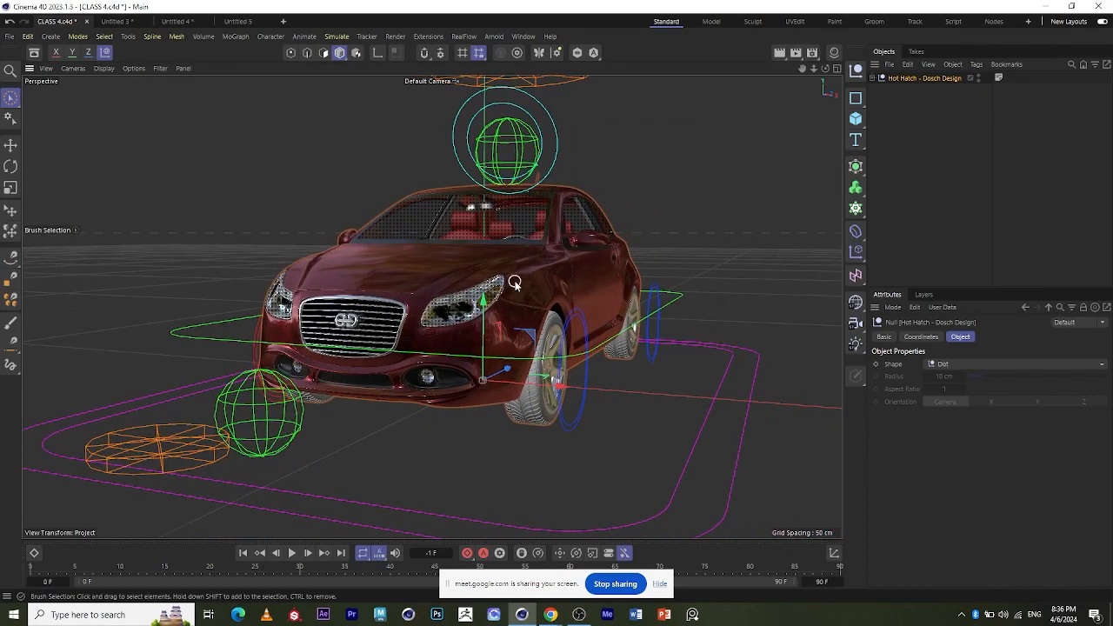
{"action": "scroll", "coordinate": [482, 271], "scroll_direction": "up", "scroll_amount": 3}
{"action": "left_click_drag", "start_coordinate": [522, 306], "coordinate": [509, 281], "text": "alt"}
{"action": "scroll", "coordinate": [517, 247], "scroll_direction": "up", "scroll_amount": 1}
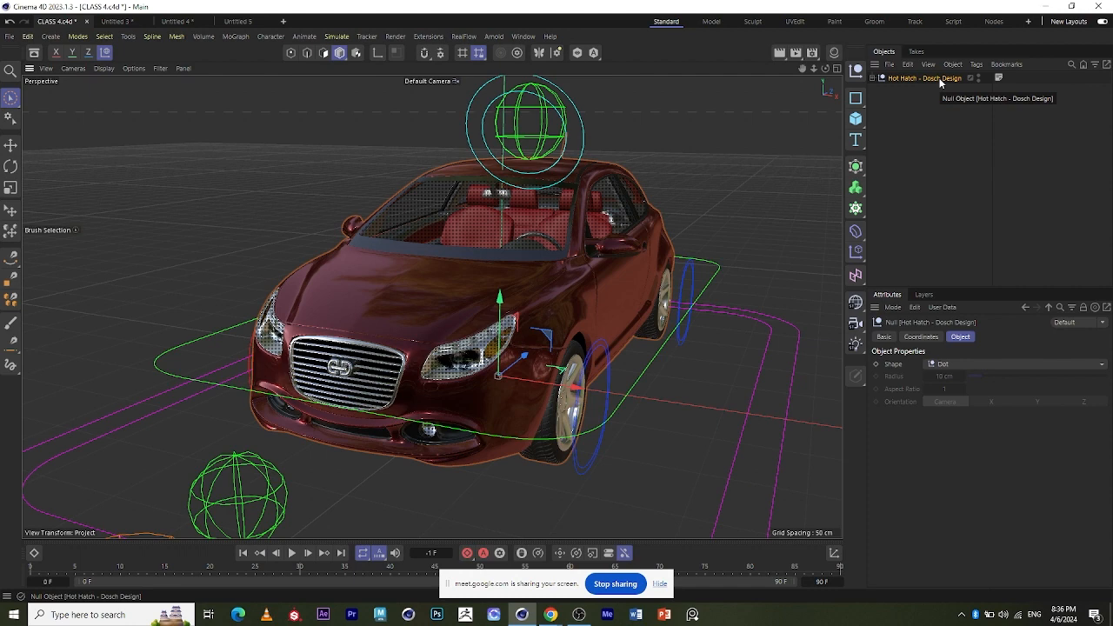
{"action": "scroll", "coordinate": [415, 355], "scroll_direction": "down", "scroll_amount": 1}
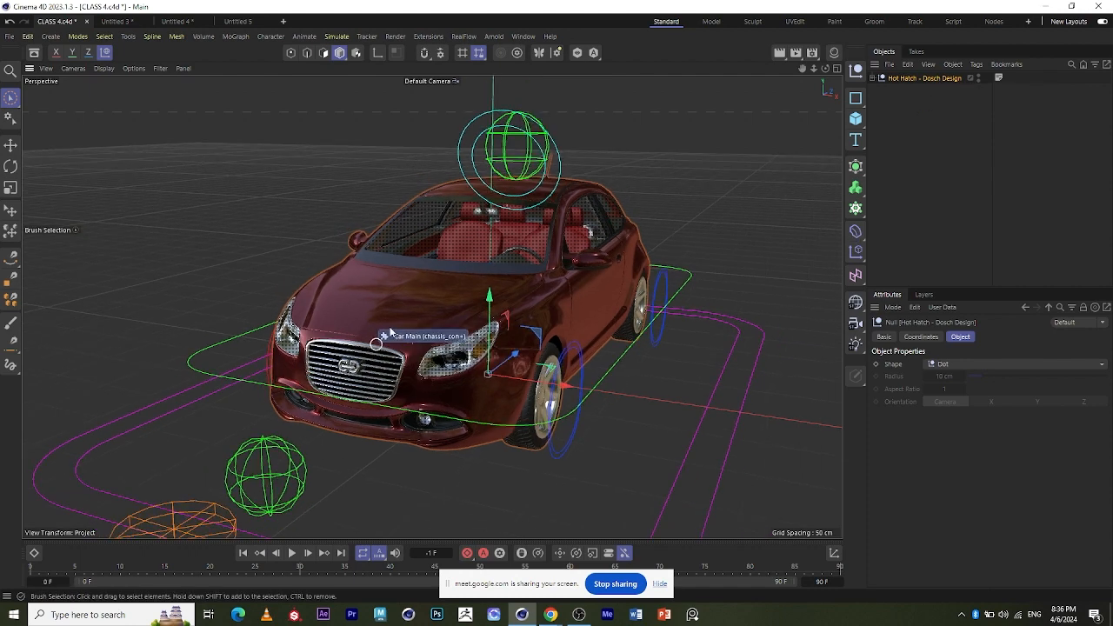
Show the asset browser beside the car view, then hide it again.
{"action": "left_click", "coordinate": [33, 54]}
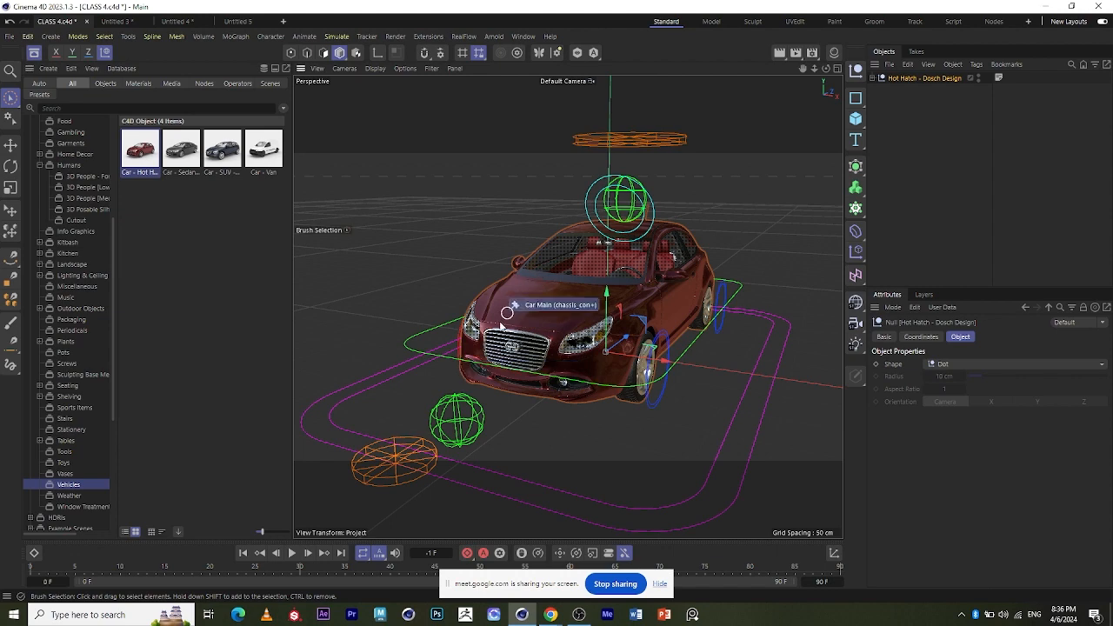
{"action": "scroll", "coordinate": [535, 287], "scroll_direction": "up", "scroll_amount": 3}
{"action": "scroll", "coordinate": [559, 288], "scroll_direction": "up", "scroll_amount": 2}
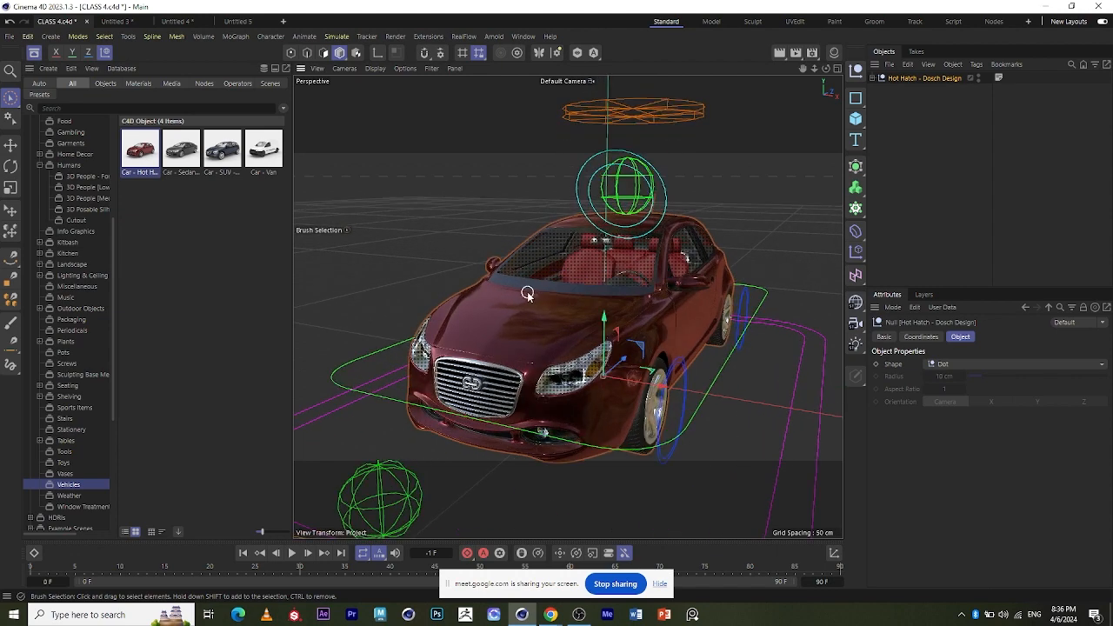
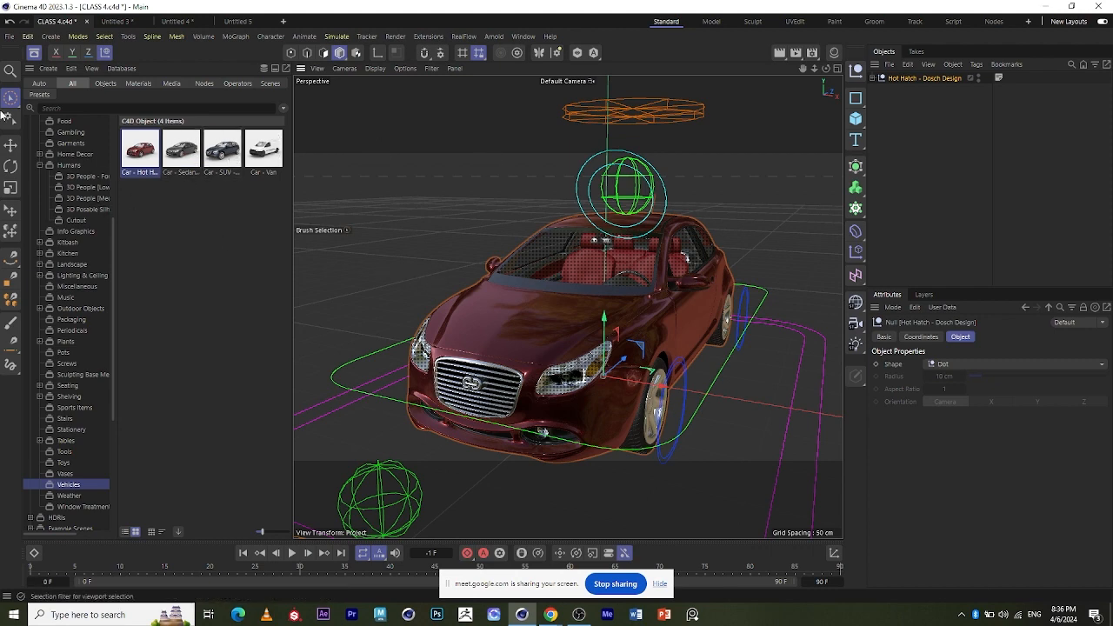
{"action": "left_click", "coordinate": [37, 55]}
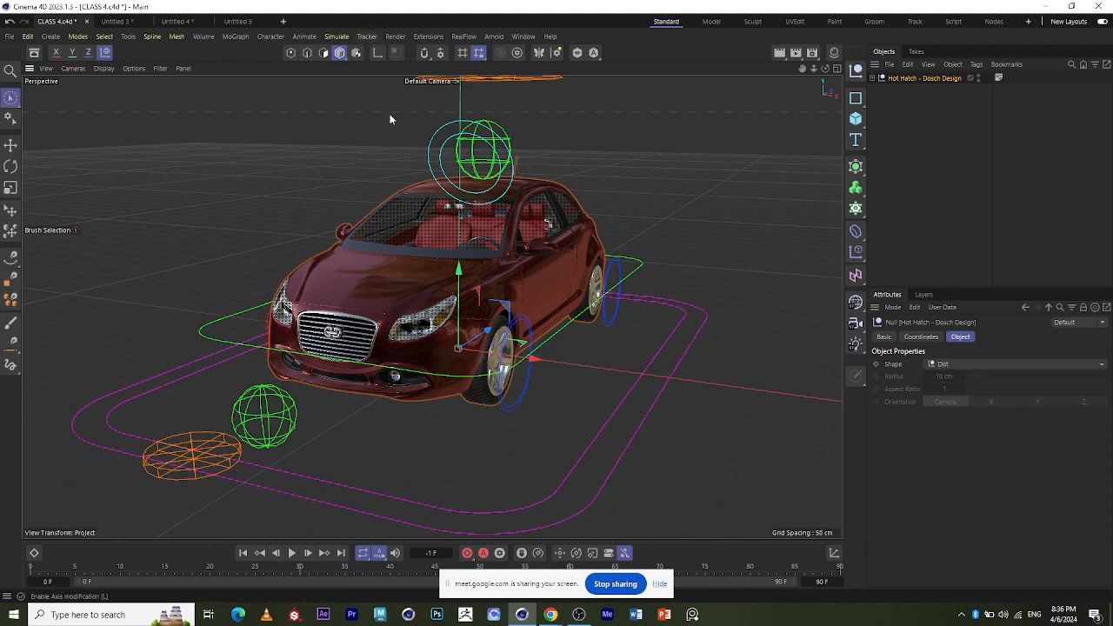
{"action": "scroll", "coordinate": [391, 113], "scroll_direction": "up", "scroll_amount": 3}
{"action": "scroll", "coordinate": [482, 340], "scroll_direction": "down", "scroll_amount": 2}
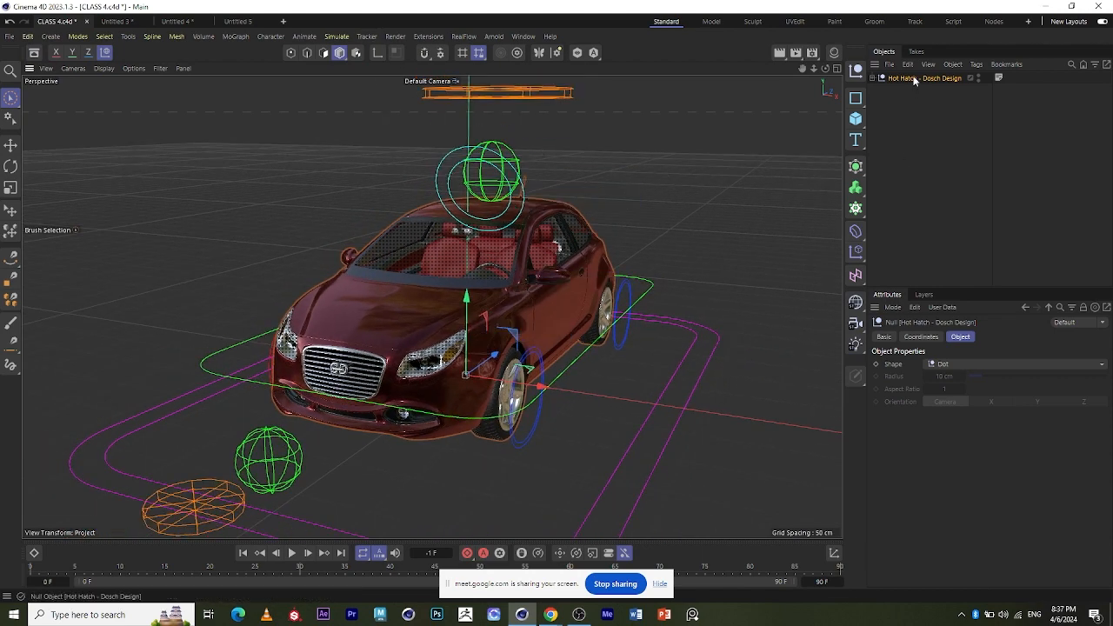
Delete the Hot Hatch car and add a cube primitive to the empty scene.
{"action": "key", "text": "Delete"}
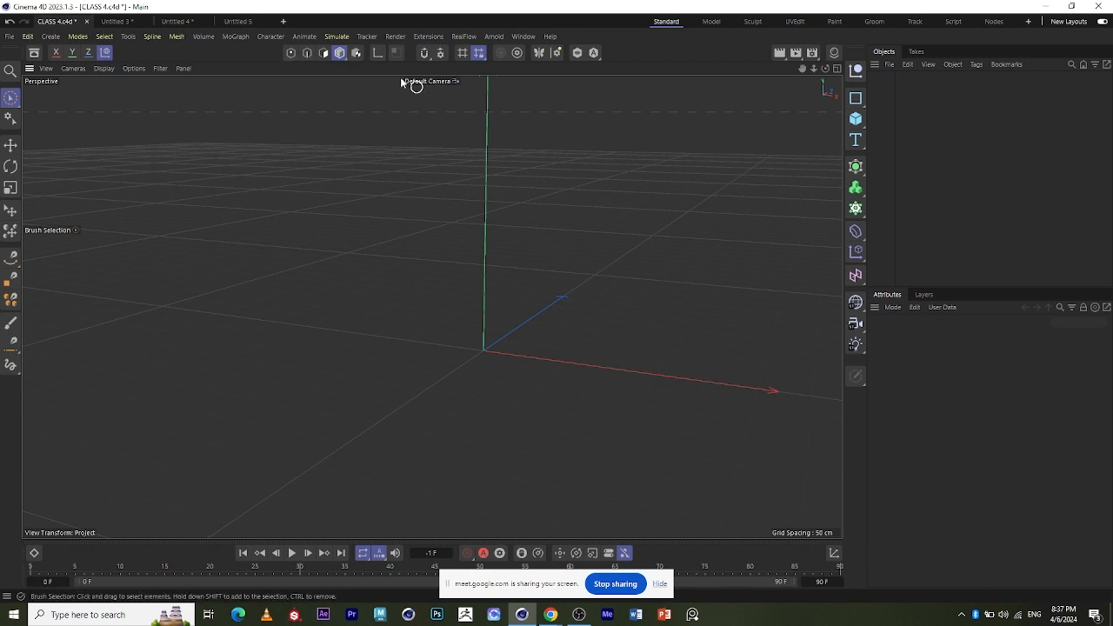
{"action": "left_click", "coordinate": [856, 119]}
{"action": "scroll", "coordinate": [566, 216], "scroll_direction": "down", "scroll_amount": 3}
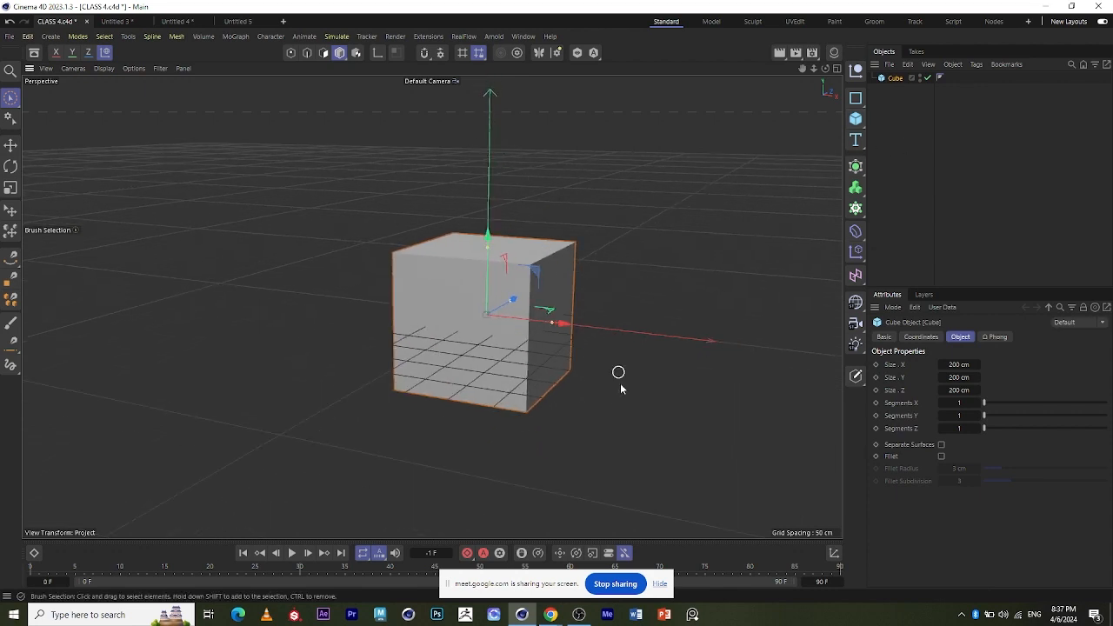
{"action": "scroll", "coordinate": [614, 394], "scroll_direction": "up", "scroll_amount": 2}
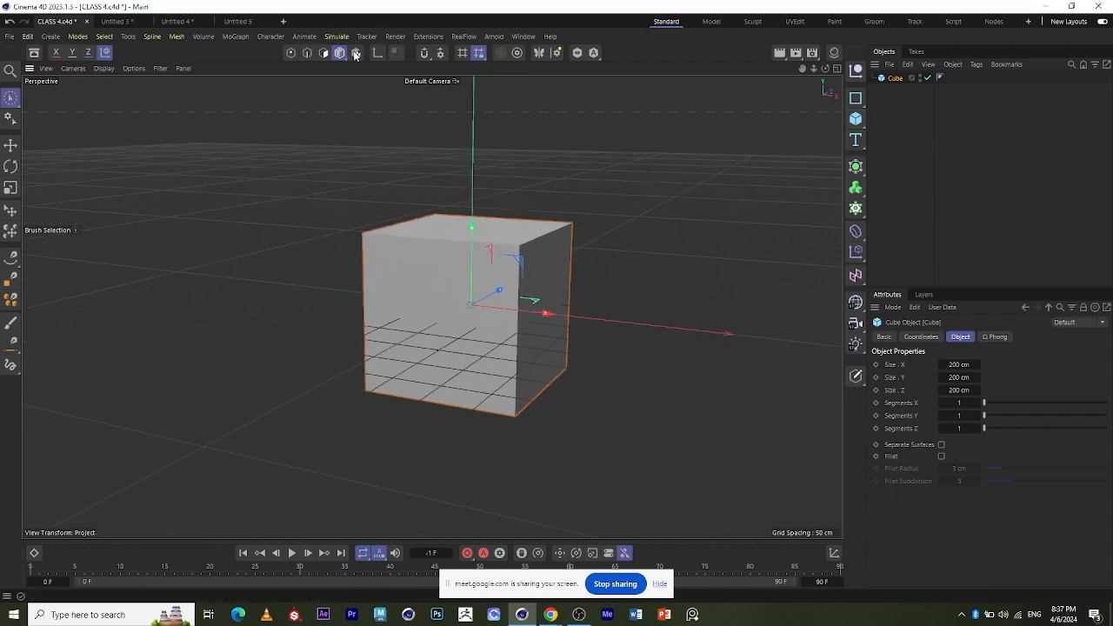
{"action": "scroll", "coordinate": [481, 217], "scroll_direction": "down", "scroll_amount": 1}
{"action": "left_click_drag", "start_coordinate": [495, 236], "coordinate": [555, 235], "text": "alt"}
{"action": "middle_click_drag", "start_coordinate": [555, 236], "coordinate": [507, 236], "text": "alt"}
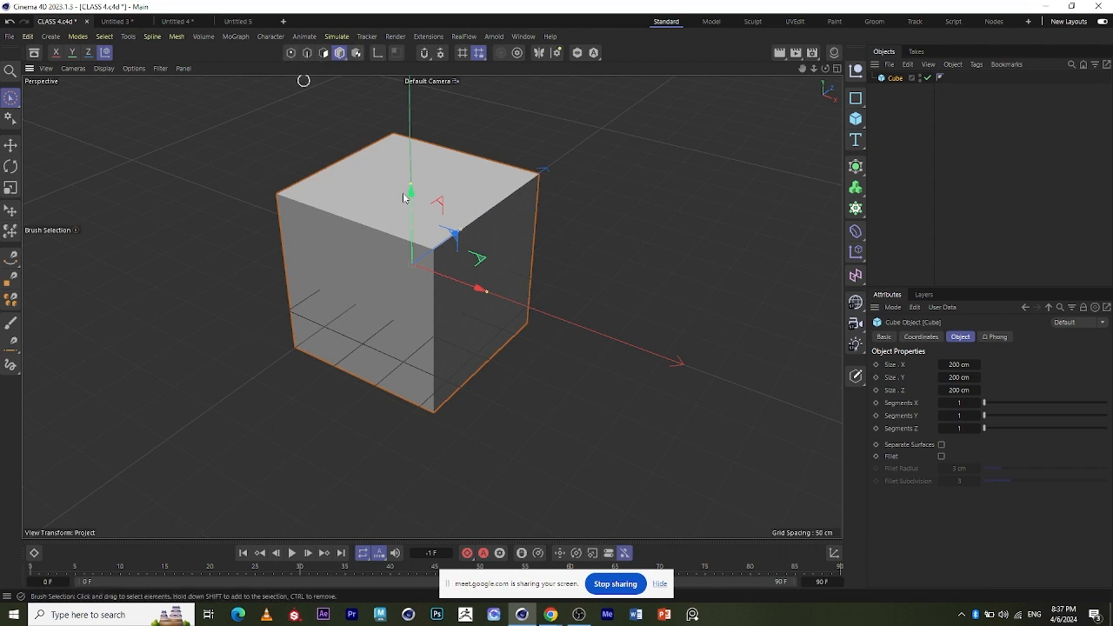
{"action": "left_click", "coordinate": [227, 156]}
{"action": "left_click", "coordinate": [355, 206]}
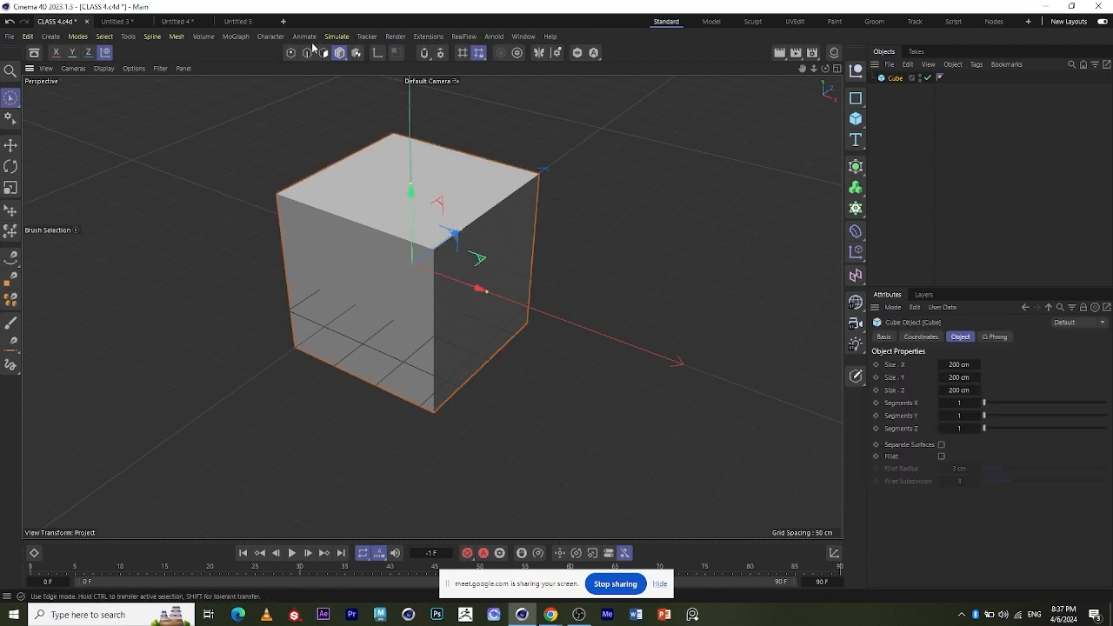
{"action": "scroll", "coordinate": [341, 130], "scroll_direction": "up", "scroll_amount": 1}
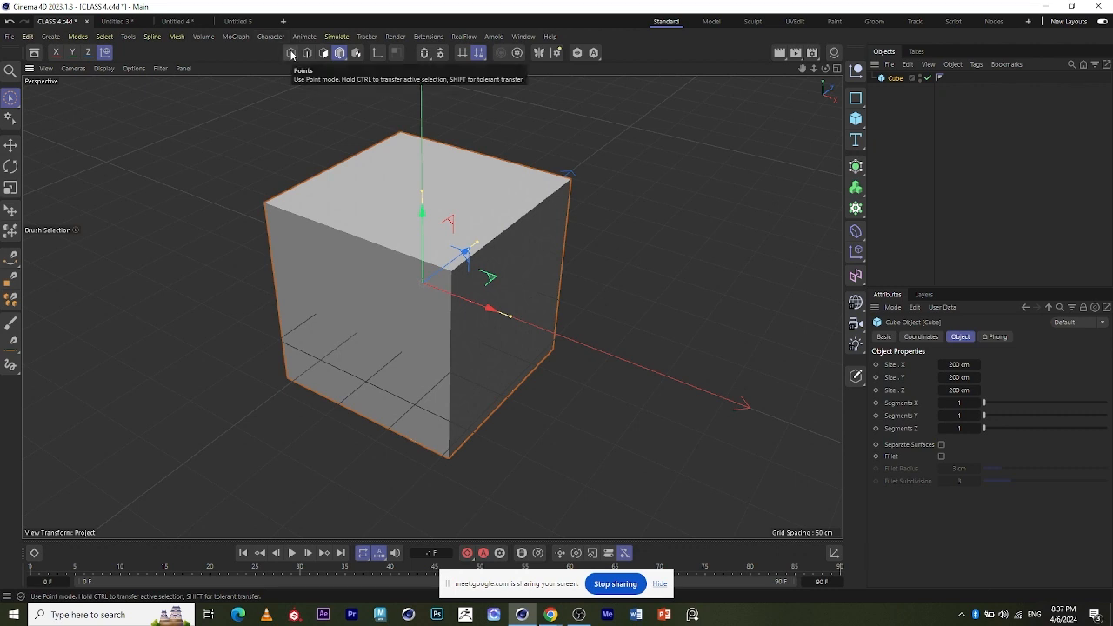
Switch to Points mode and convert the parametric cube into an editable polygon object.
{"action": "left_click", "coordinate": [291, 54]}
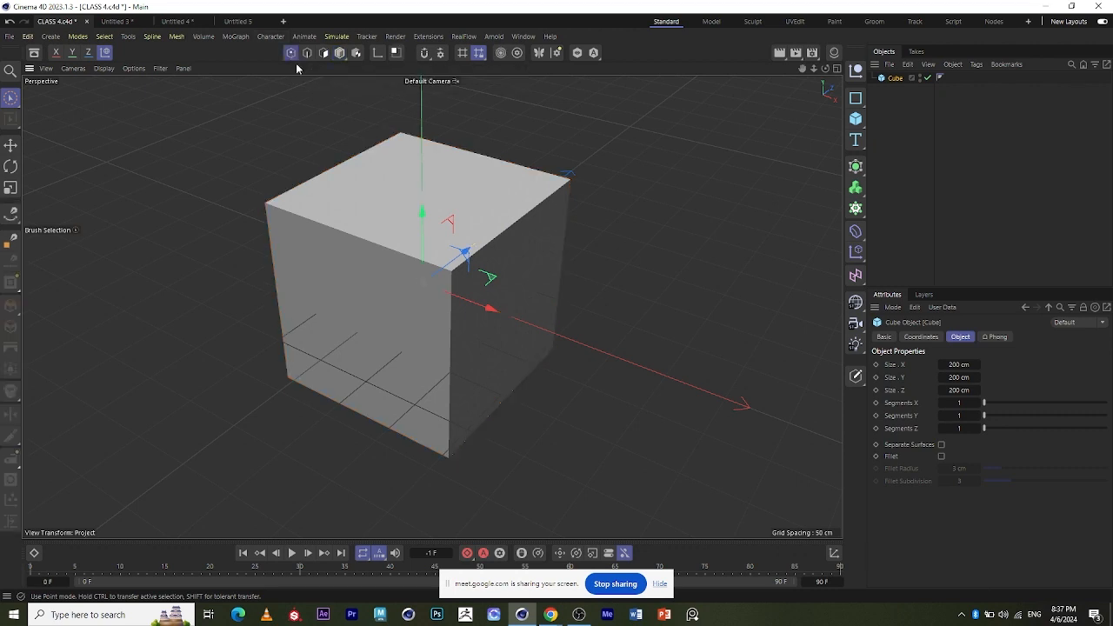
{"action": "scroll", "coordinate": [307, 216], "scroll_direction": "up", "scroll_amount": 1}
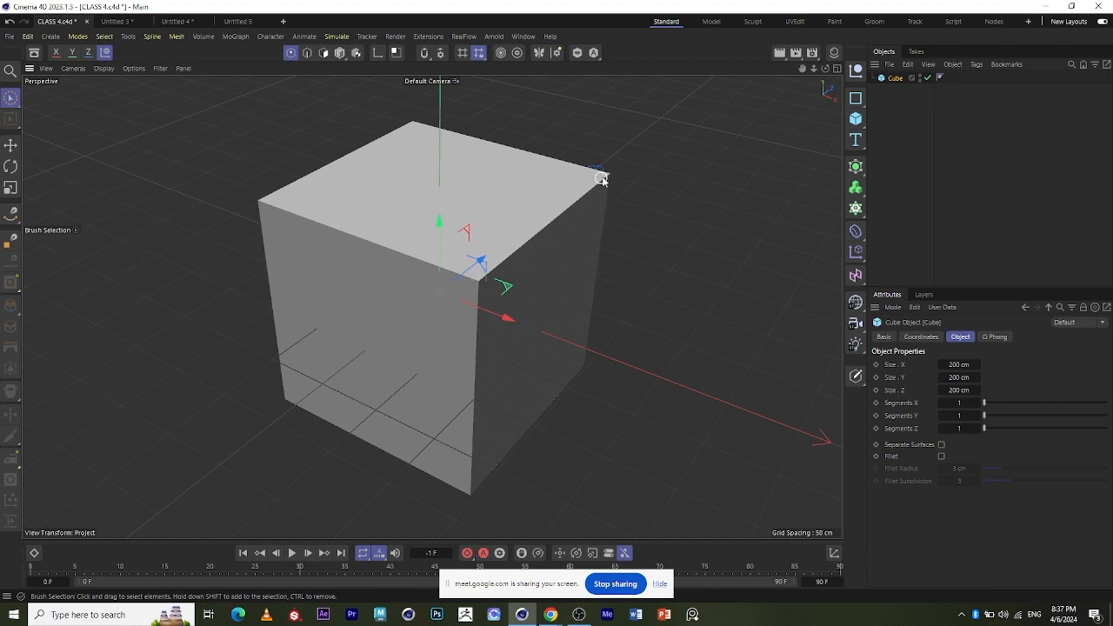
{"action": "scroll", "coordinate": [574, 185], "scroll_direction": "down", "scroll_amount": 2}
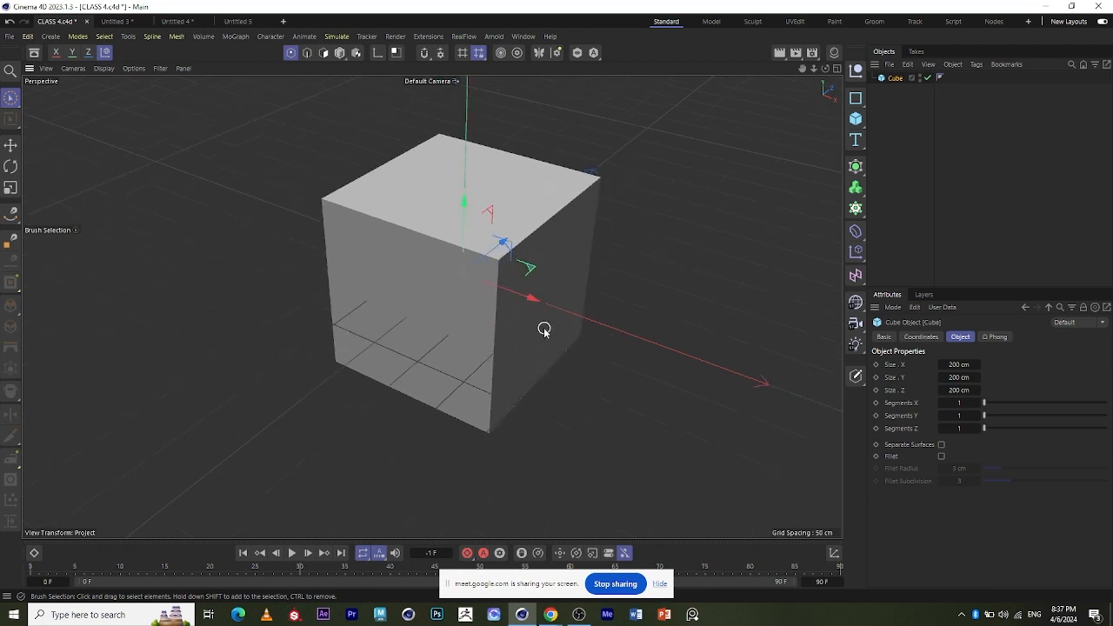
{"action": "scroll", "coordinate": [542, 327], "scroll_direction": "up", "scroll_amount": 2}
{"action": "scroll", "coordinate": [517, 236], "scroll_direction": "down", "scroll_amount": 2}
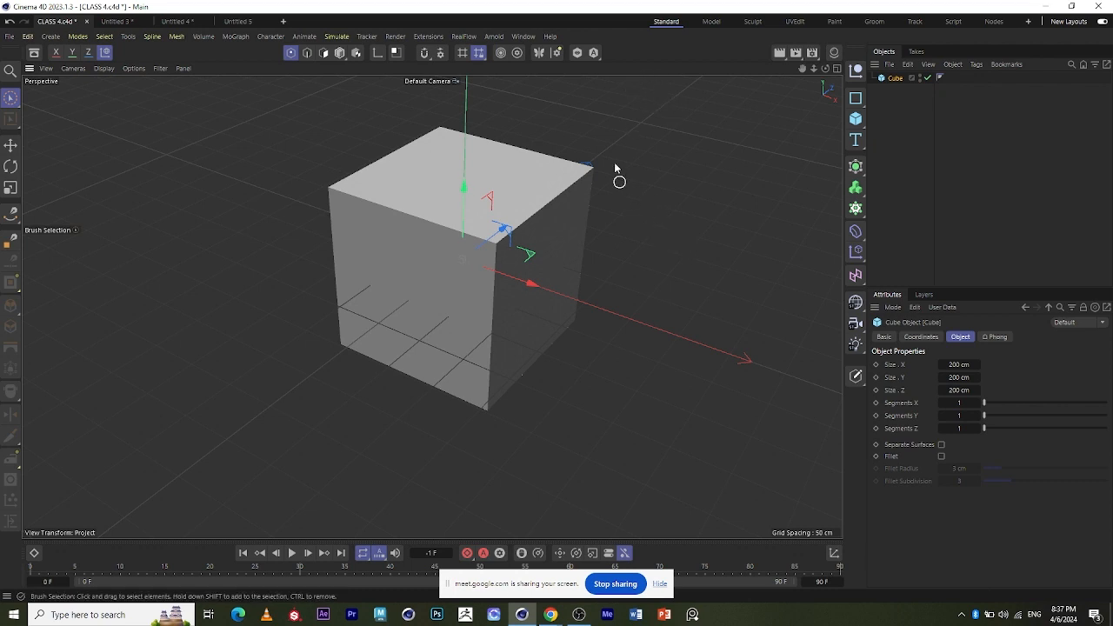
{"action": "scroll", "coordinate": [614, 122], "scroll_direction": "up", "scroll_amount": 3}
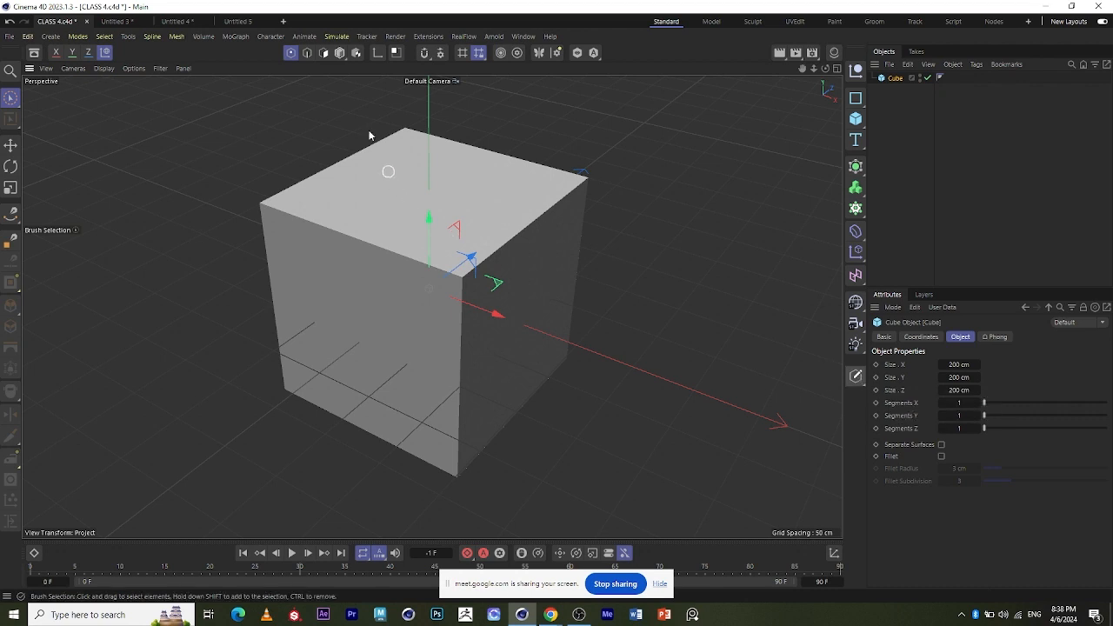
{"action": "scroll", "coordinate": [454, 249], "scroll_direction": "down", "scroll_amount": 2}
{"action": "scroll", "coordinate": [453, 245], "scroll_direction": "up", "scroll_amount": 2}
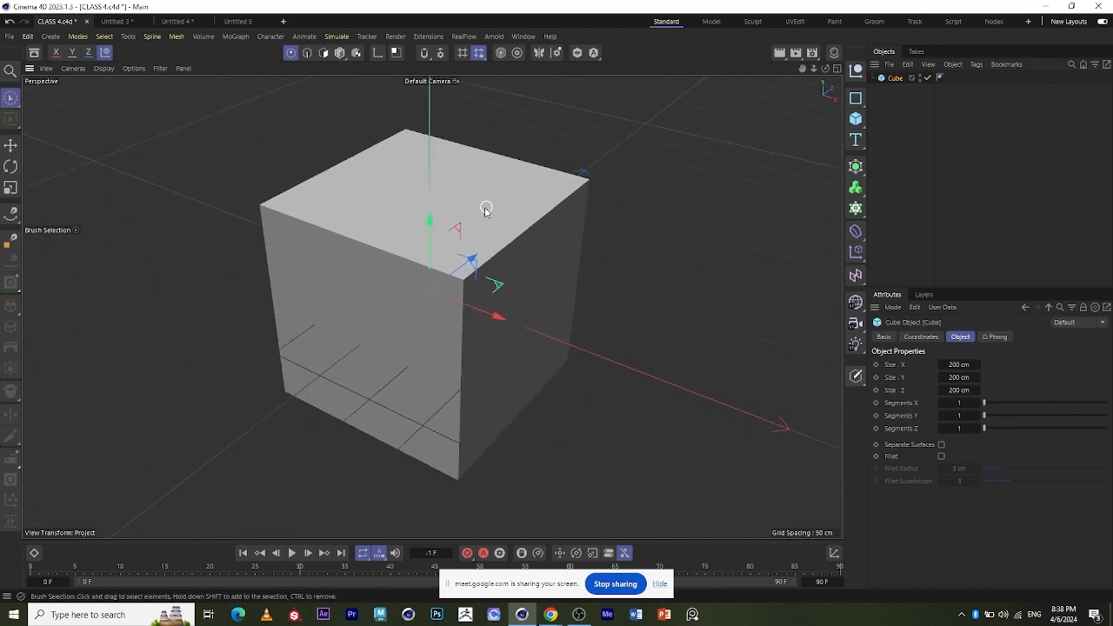
{"action": "scroll", "coordinate": [474, 165], "scroll_direction": "down", "scroll_amount": 1}
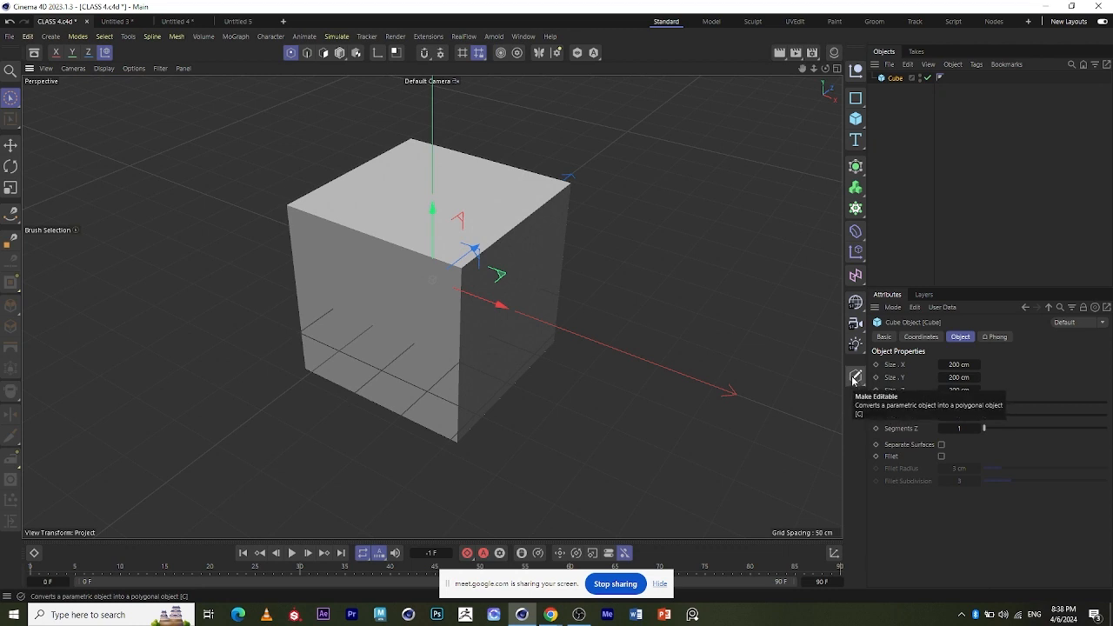
{"action": "scroll", "coordinate": [511, 254], "scroll_direction": "down", "scroll_amount": 5}
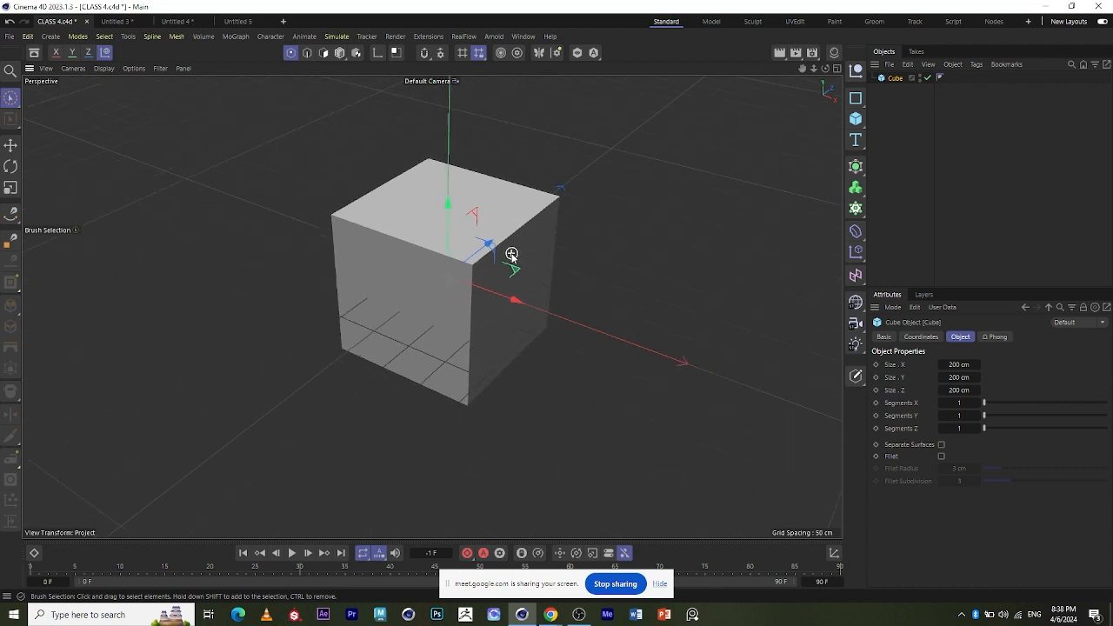
{"action": "scroll", "coordinate": [511, 254], "scroll_direction": "up", "scroll_amount": 4}
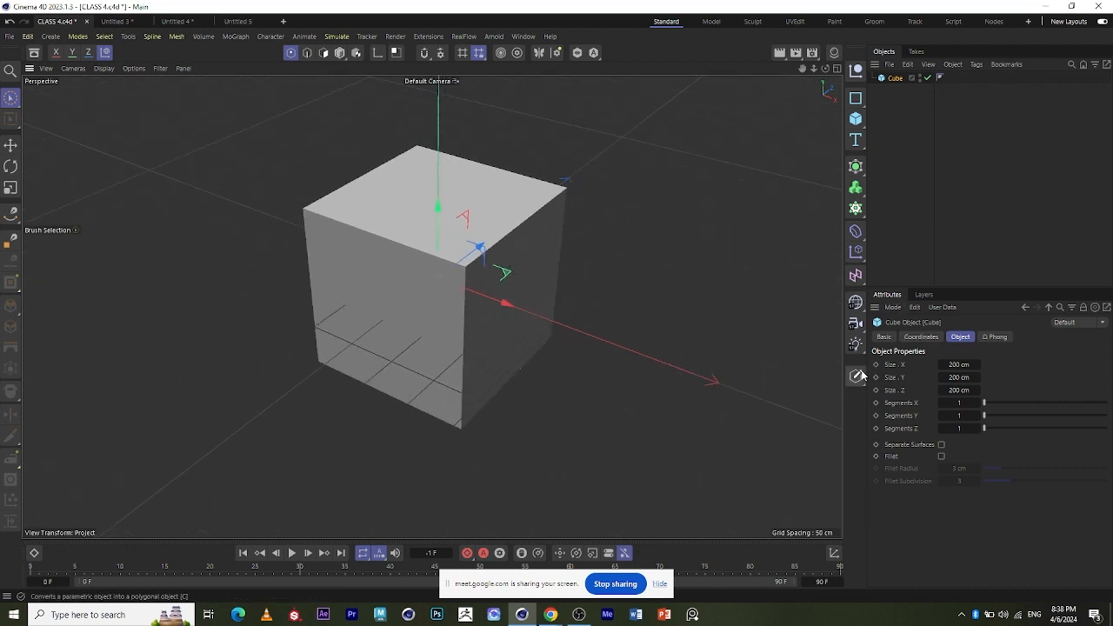
{"action": "left_click", "coordinate": [858, 375]}
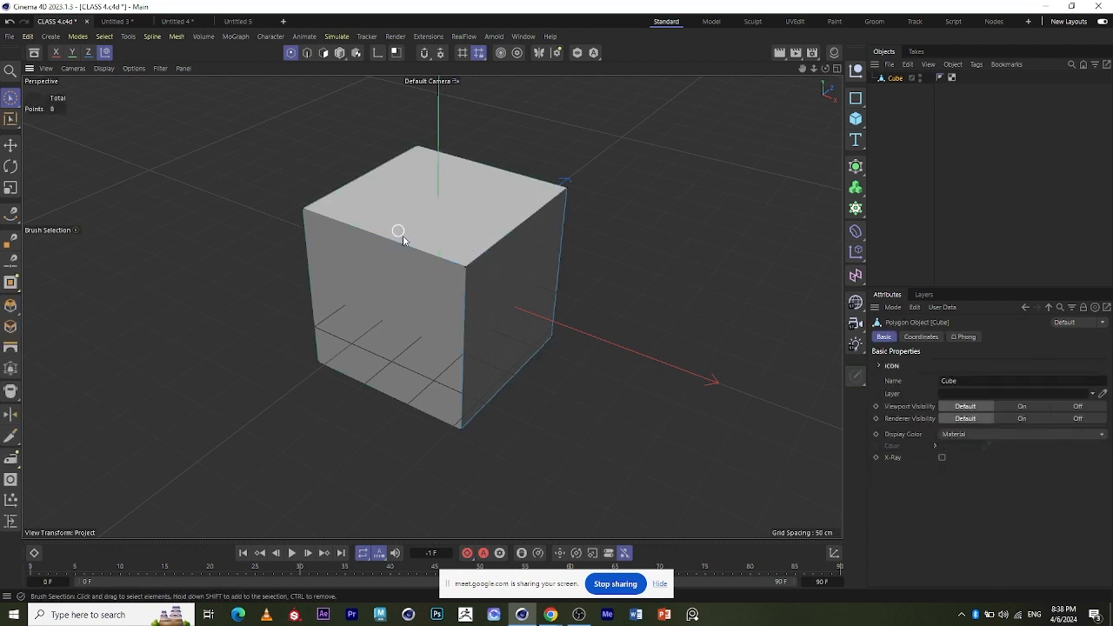
Move the cube's front top corner point down along the Y axis, most of the way to the base.
{"action": "scroll", "coordinate": [408, 235], "scroll_direction": "down", "scroll_amount": 2}
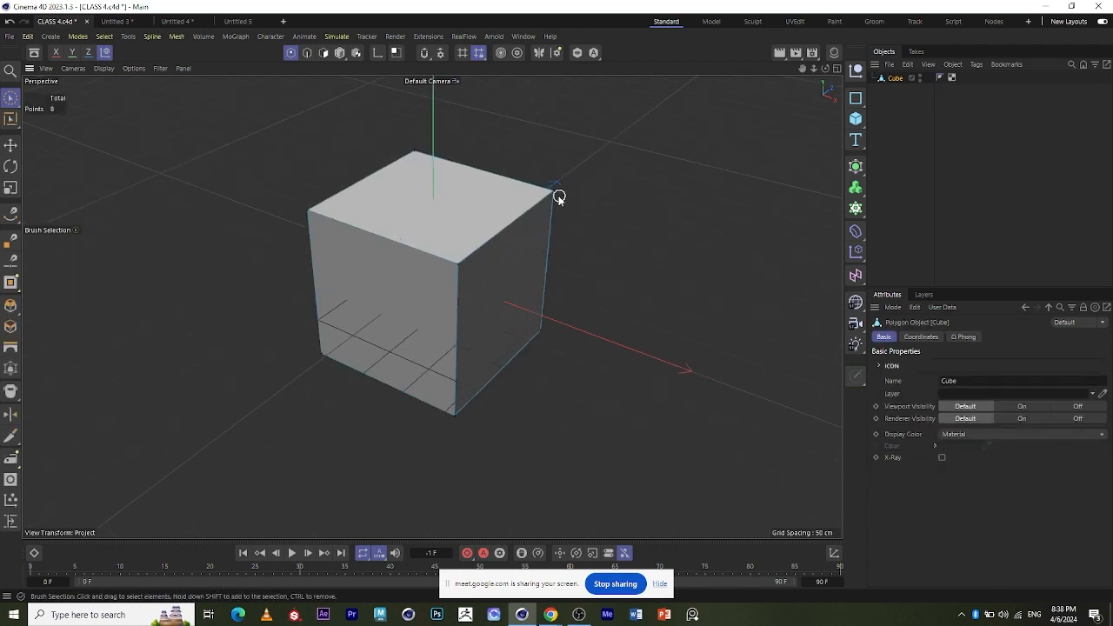
{"action": "left_click", "coordinate": [10, 145]}
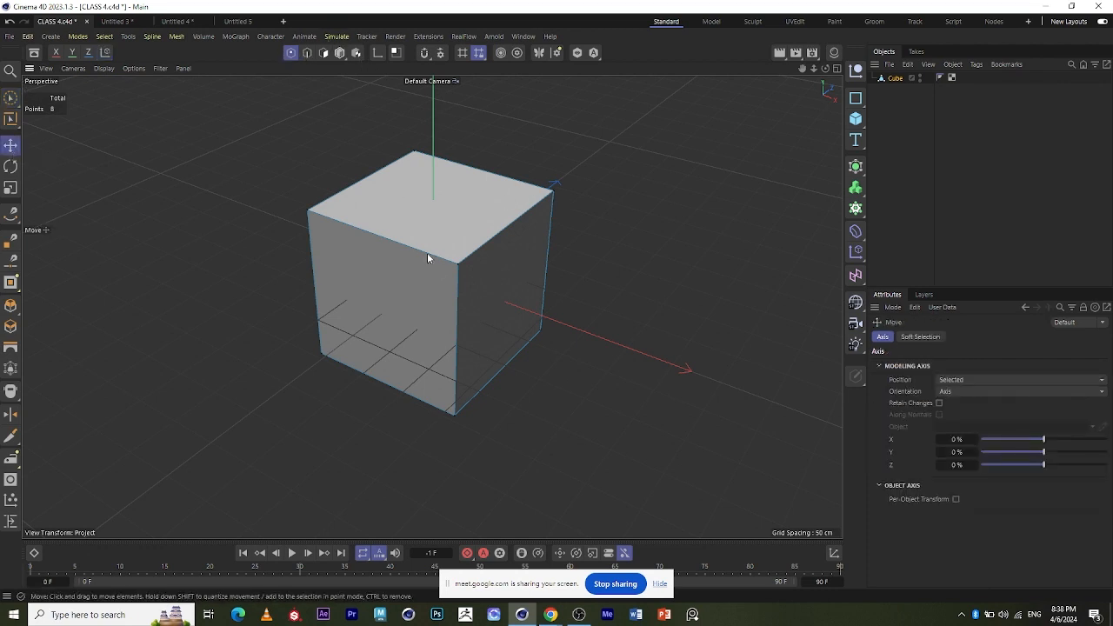
{"action": "left_click", "coordinate": [456, 265]}
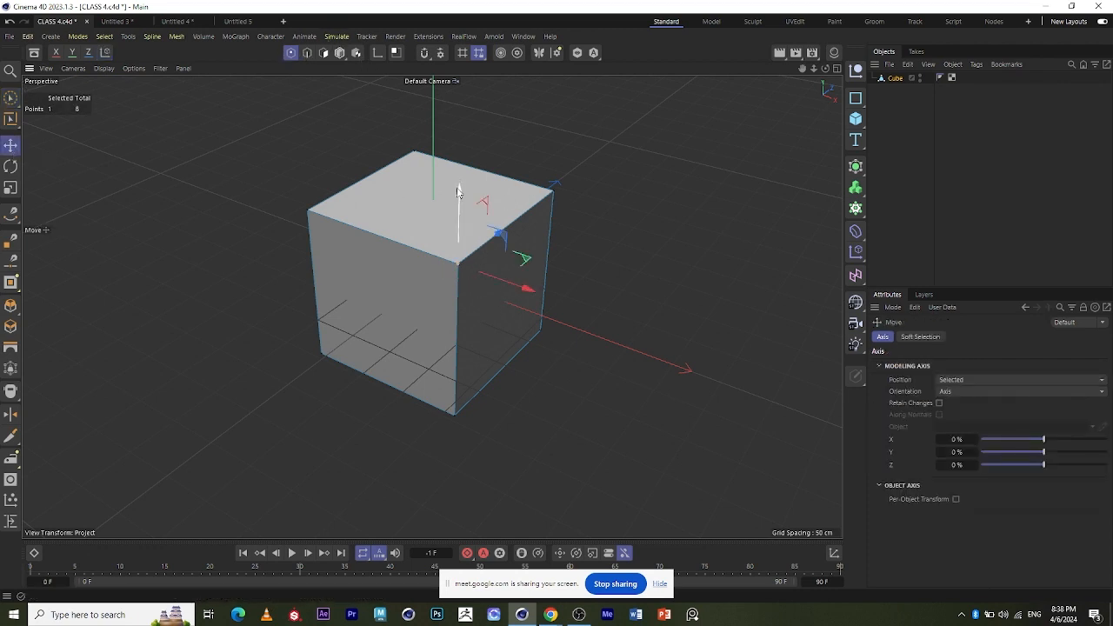
{"action": "left_click_drag", "start_coordinate": [460, 188], "coordinate": [459, 282]}
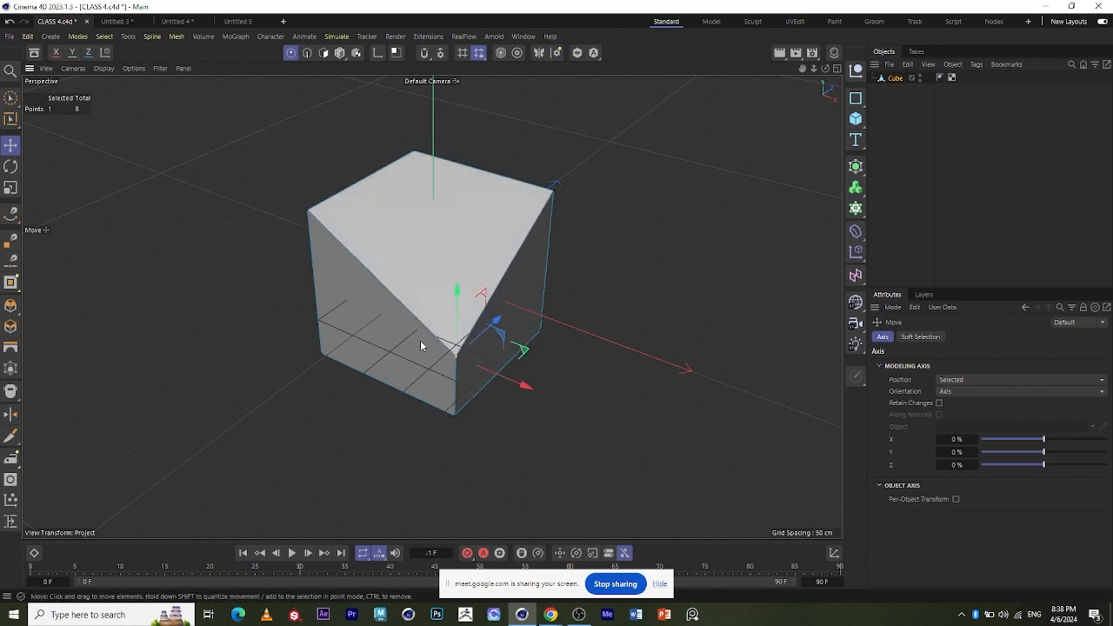
Examine the deformed cube from other angles and select two of its other top corner points one at a time.
{"action": "scroll", "coordinate": [417, 342], "scroll_direction": "up", "scroll_amount": 2}
{"action": "left_click_drag", "start_coordinate": [401, 371], "coordinate": [494, 286], "text": "alt"}
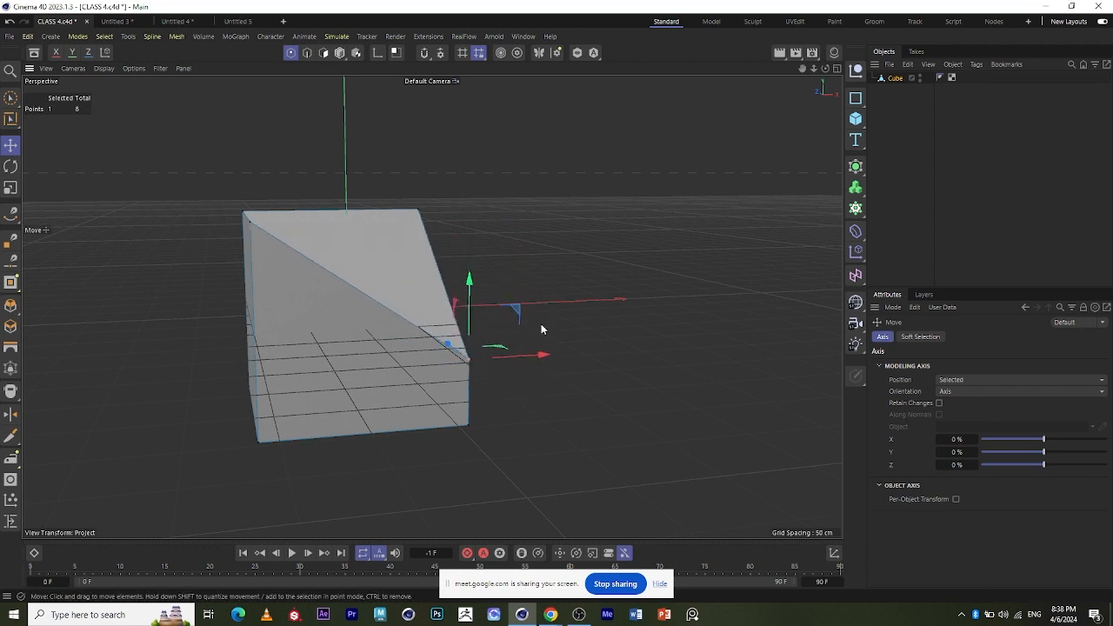
{"action": "left_click_drag", "start_coordinate": [541, 323], "coordinate": [458, 218], "text": "alt"}
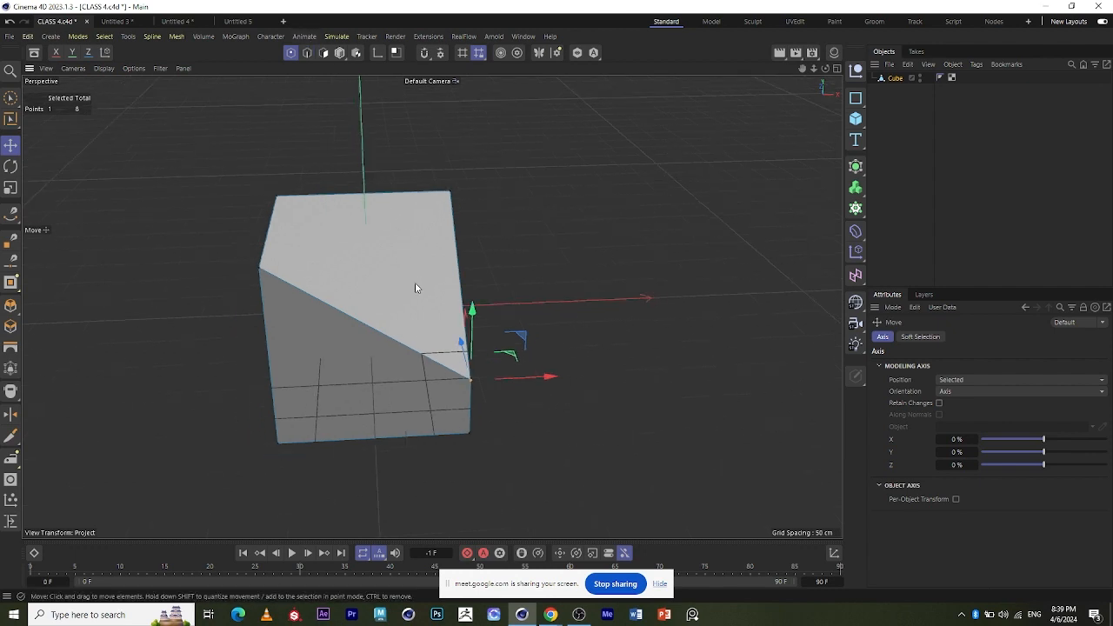
{"action": "scroll", "coordinate": [418, 279], "scroll_direction": "up", "scroll_amount": 1}
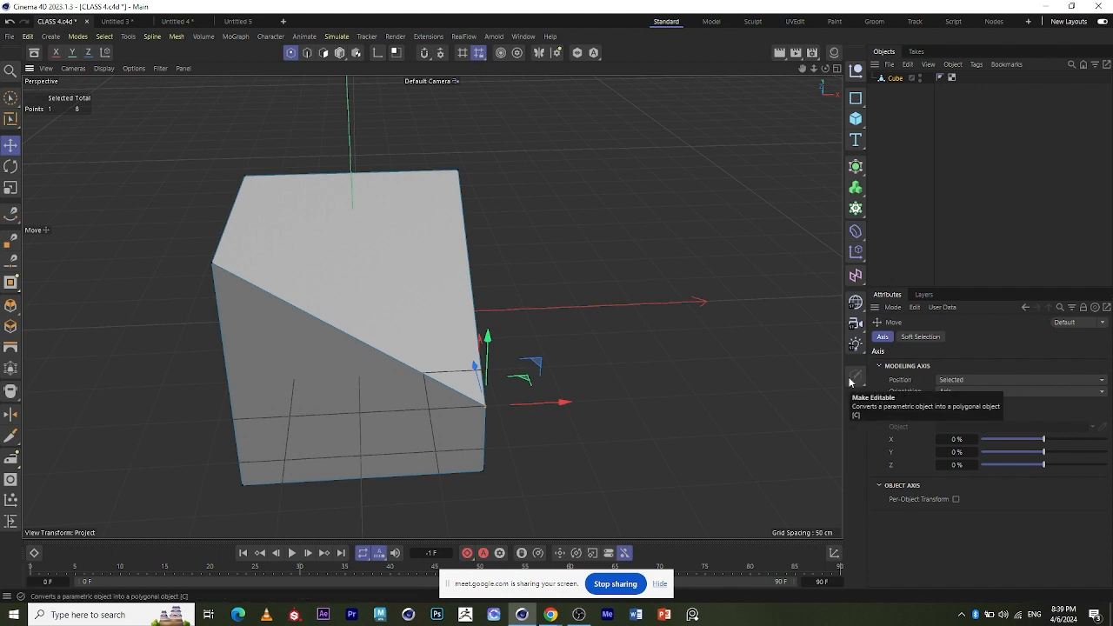
{"action": "left_click", "coordinate": [215, 262]}
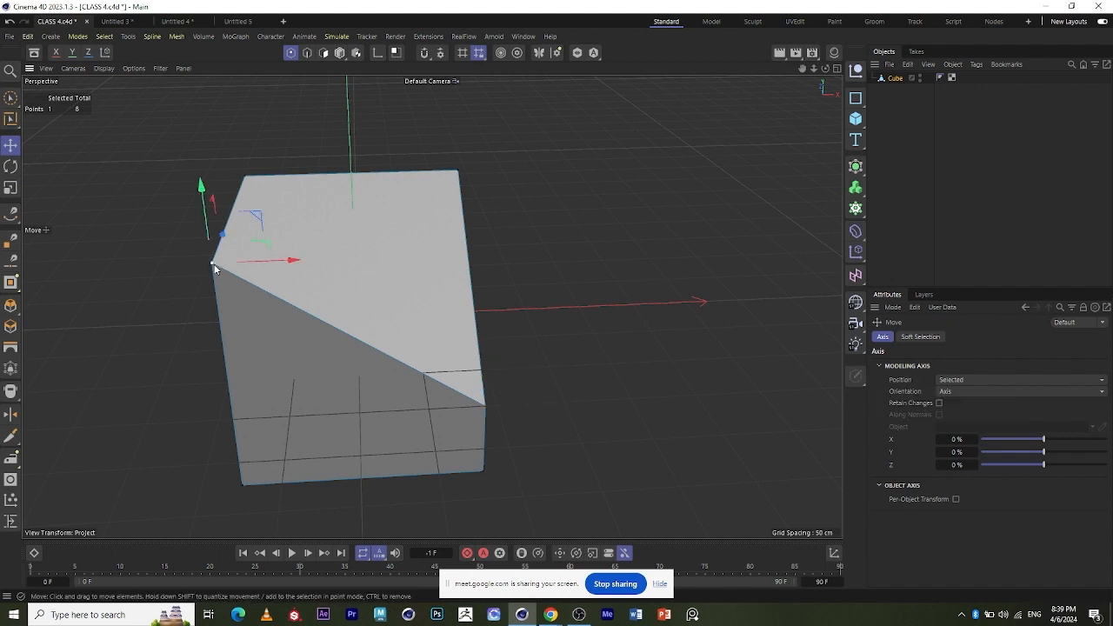
{"action": "left_click", "coordinate": [456, 173]}
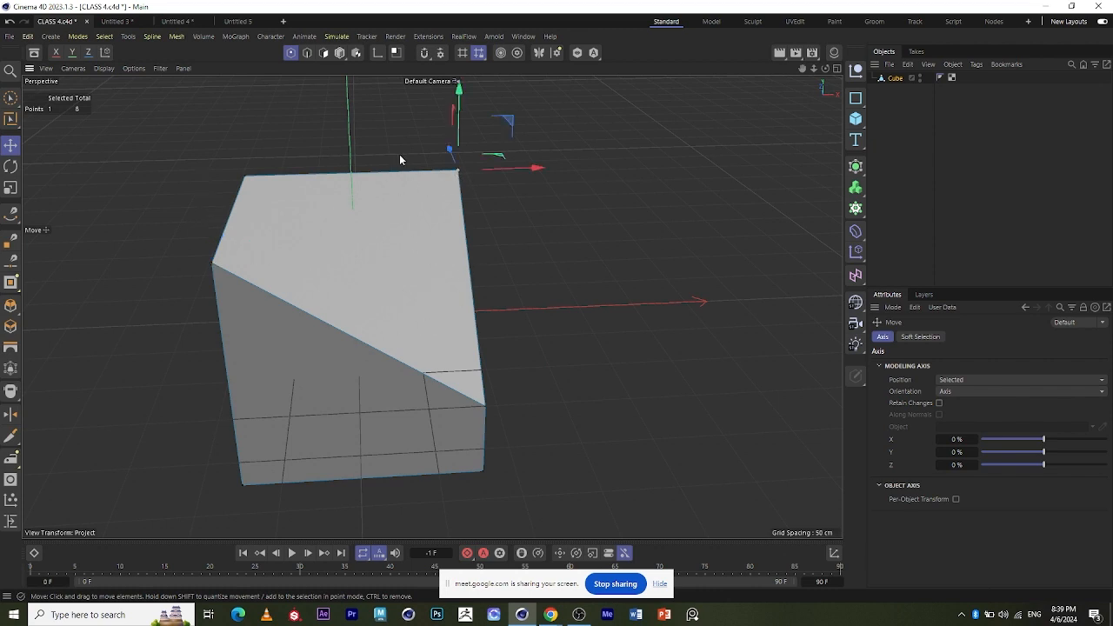
Undo the point selections, the corner move and the conversion to a polygon object.
{"action": "key", "text": "ctrl+z"}
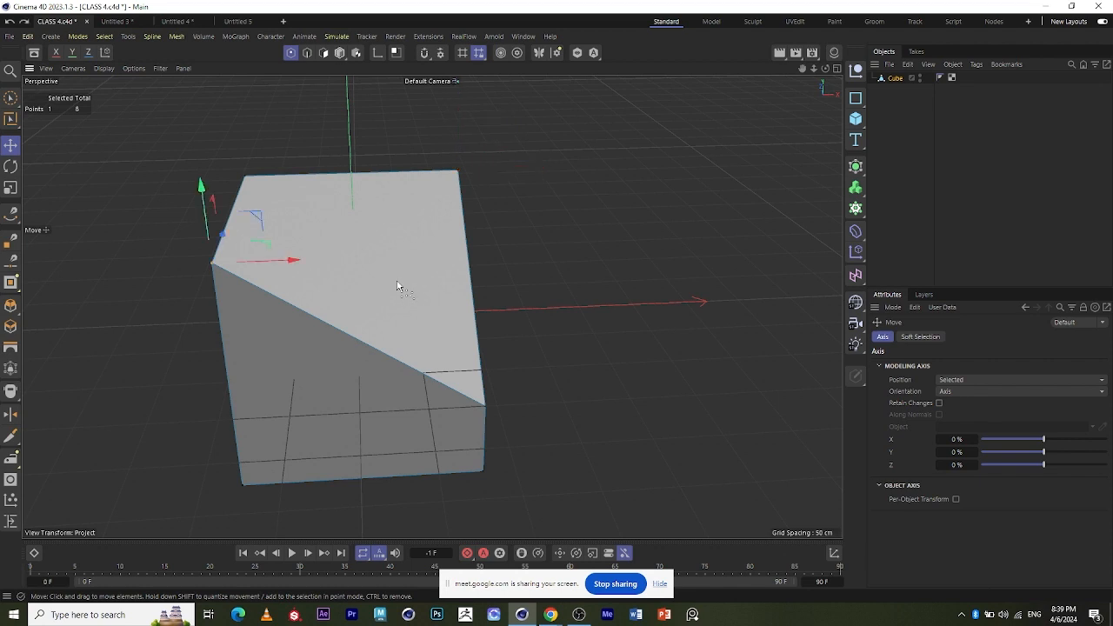
{"action": "key", "text": "ctrl+z"}
{"action": "key", "text": "ctrl+z"}
{"action": "key", "text": "ctrl+z"}
{"action": "key", "text": "ctrl+z"}
{"action": "key", "text": "ctrl+z"}
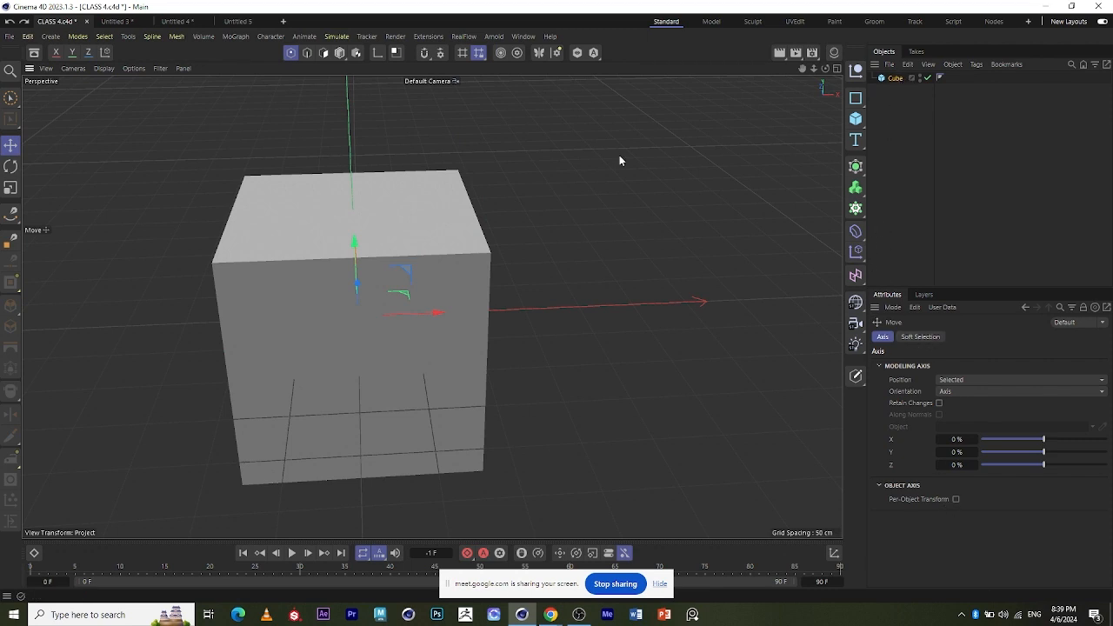
Return to Model mode and set the cube's X size to 159 cm.
{"action": "left_click", "coordinate": [340, 53]}
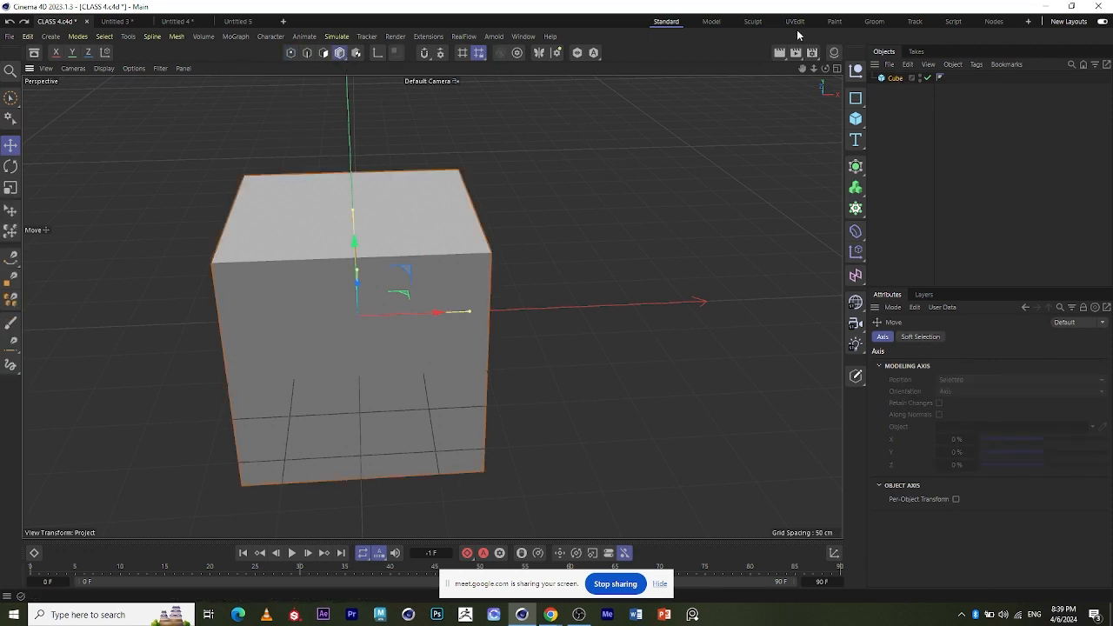
{"action": "left_click", "coordinate": [448, 247]}
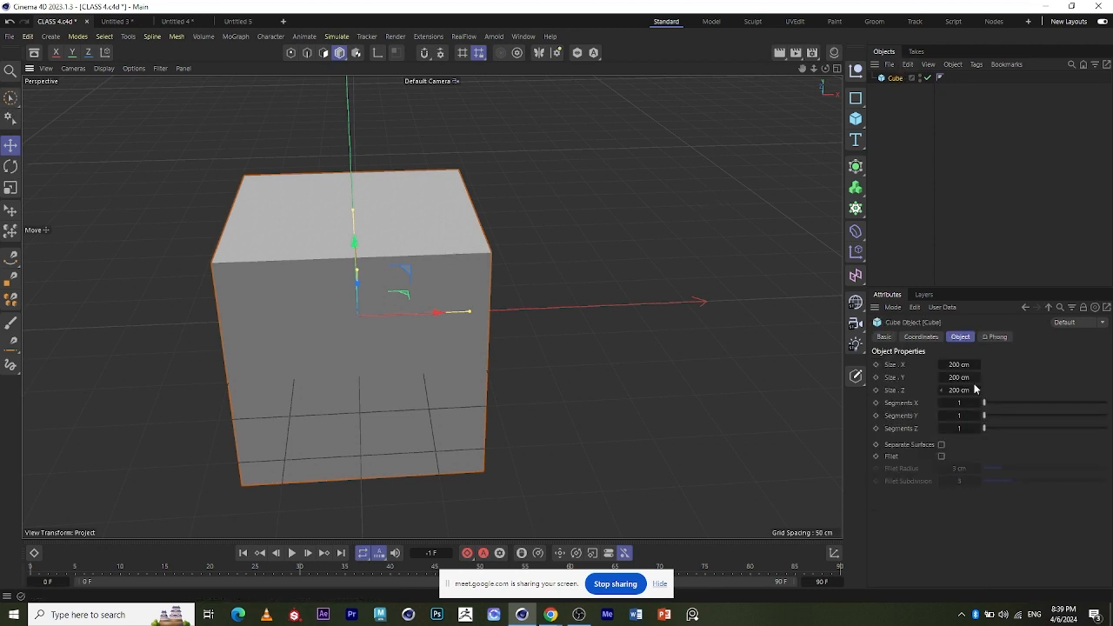
{"action": "left_click_drag", "start_coordinate": [945, 365], "coordinate": [949, 484]}
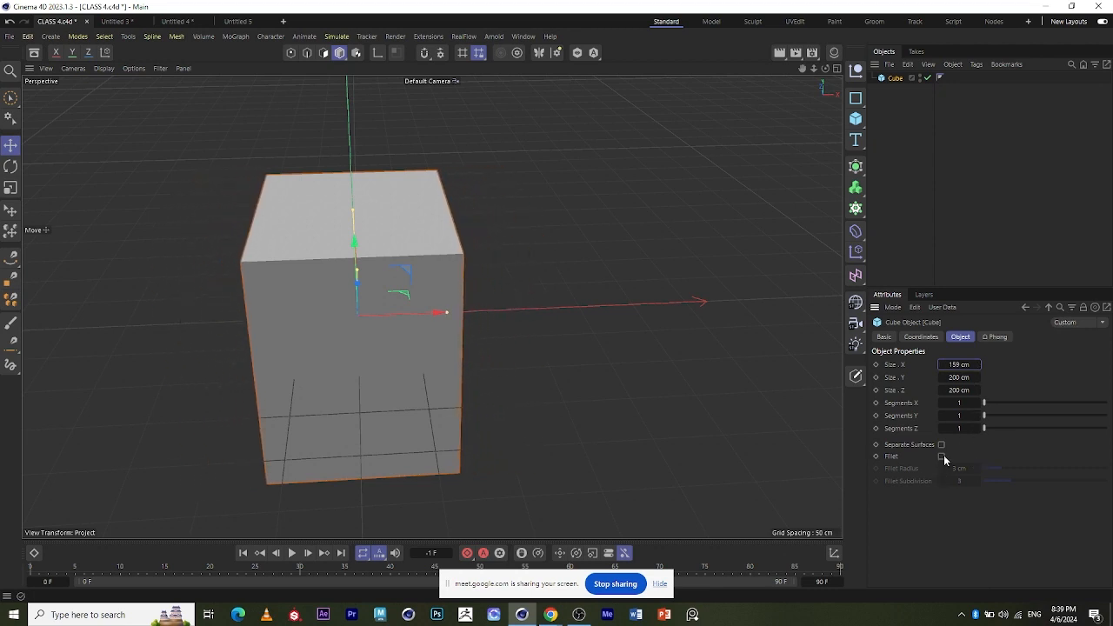
Try a fillet with a 19 cm radius on the cube's edges, inspect the rounding, and undo it.
{"action": "left_click", "coordinate": [942, 457]}
{"action": "scroll", "coordinate": [365, 268], "scroll_direction": "down", "scroll_amount": 2}
{"action": "scroll", "coordinate": [484, 321], "scroll_direction": "up", "scroll_amount": 5}
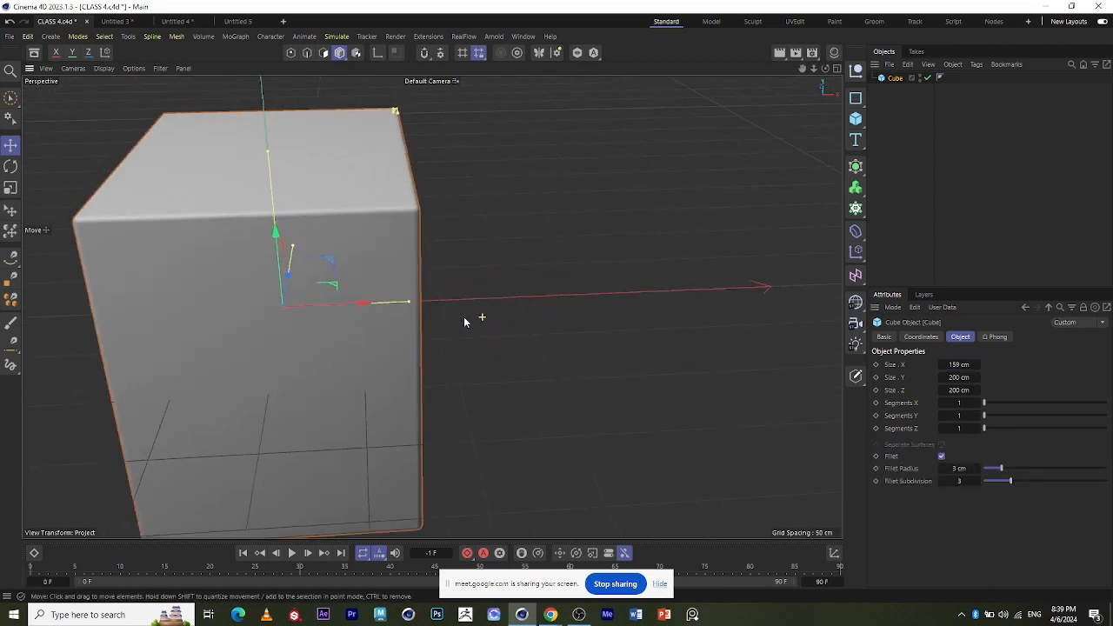
{"action": "scroll", "coordinate": [464, 319], "scroll_direction": "up", "scroll_amount": 1}
{"action": "left_click_drag", "start_coordinate": [310, 304], "coordinate": [300, 292], "text": "alt"}
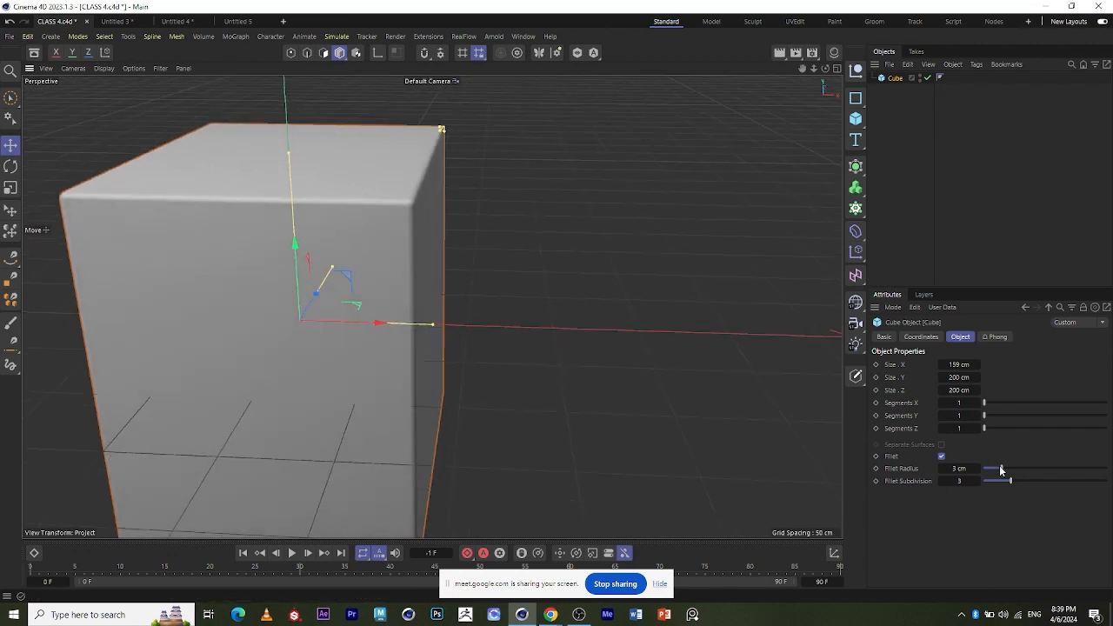
{"action": "left_click_drag", "start_coordinate": [1000, 470], "coordinate": [1099, 468]}
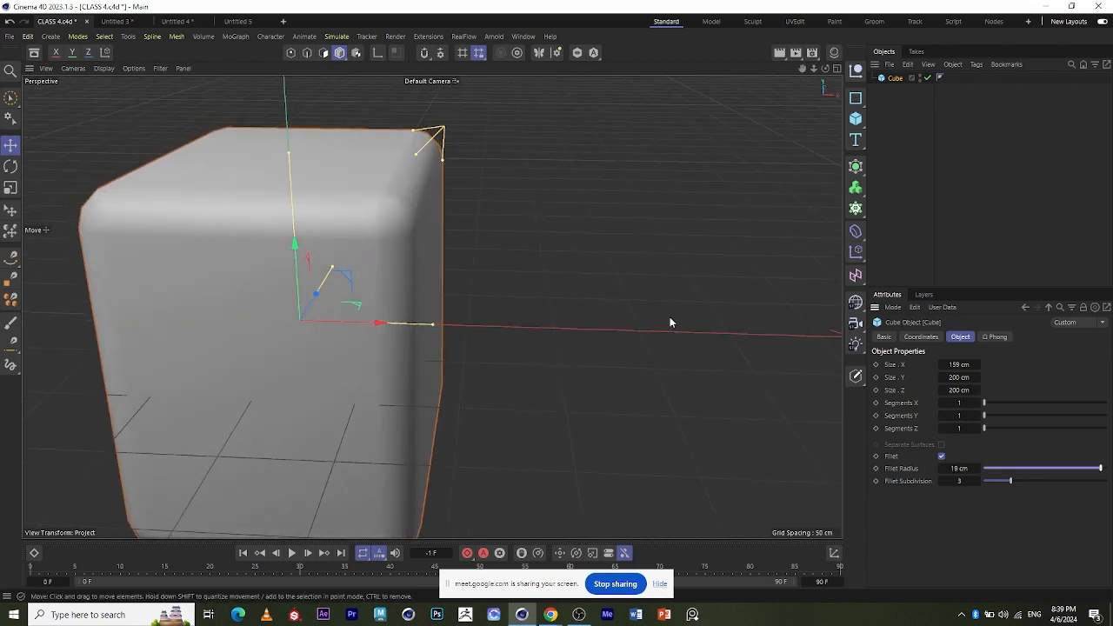
{"action": "left_click_drag", "start_coordinate": [668, 320], "coordinate": [441, 318], "text": "alt"}
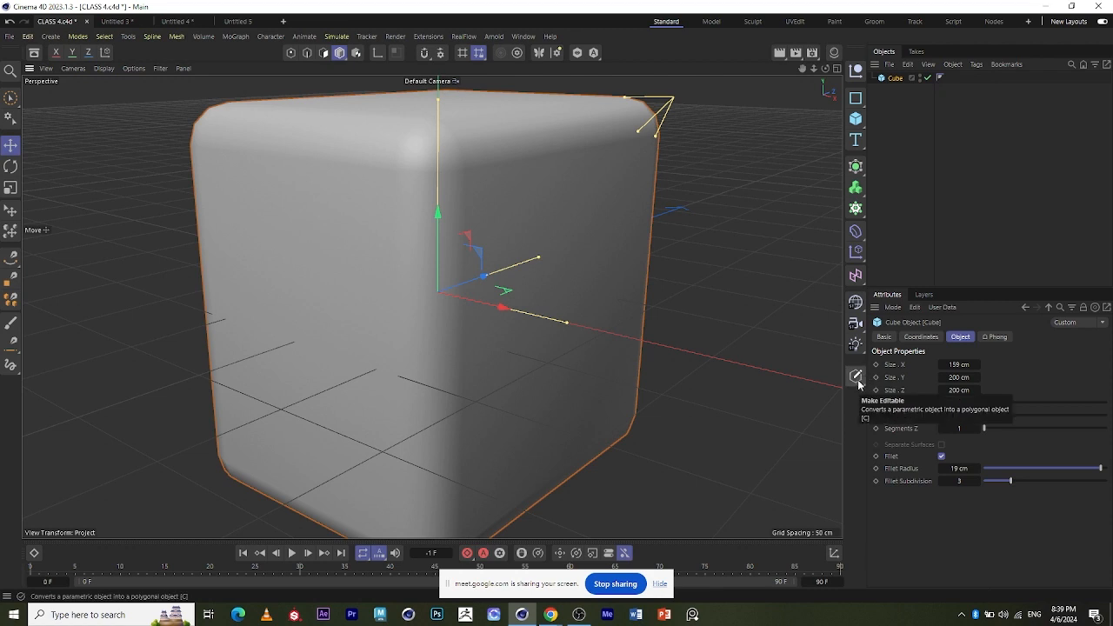
{"action": "scroll", "coordinate": [271, 295], "scroll_direction": "down", "scroll_amount": 2}
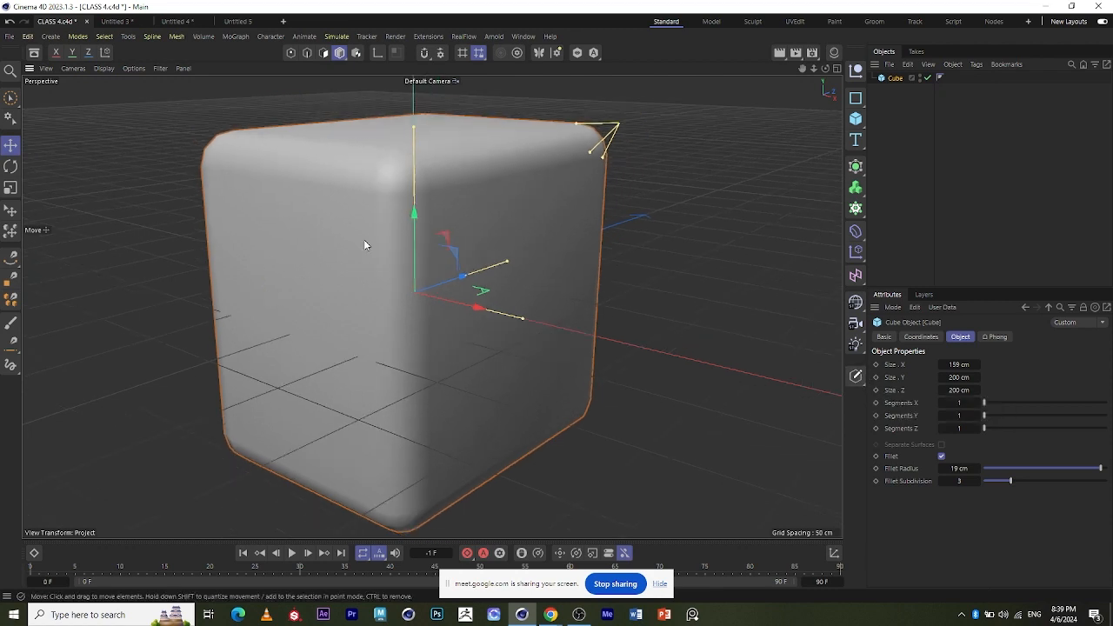
{"action": "key", "text": "ctrl+z"}
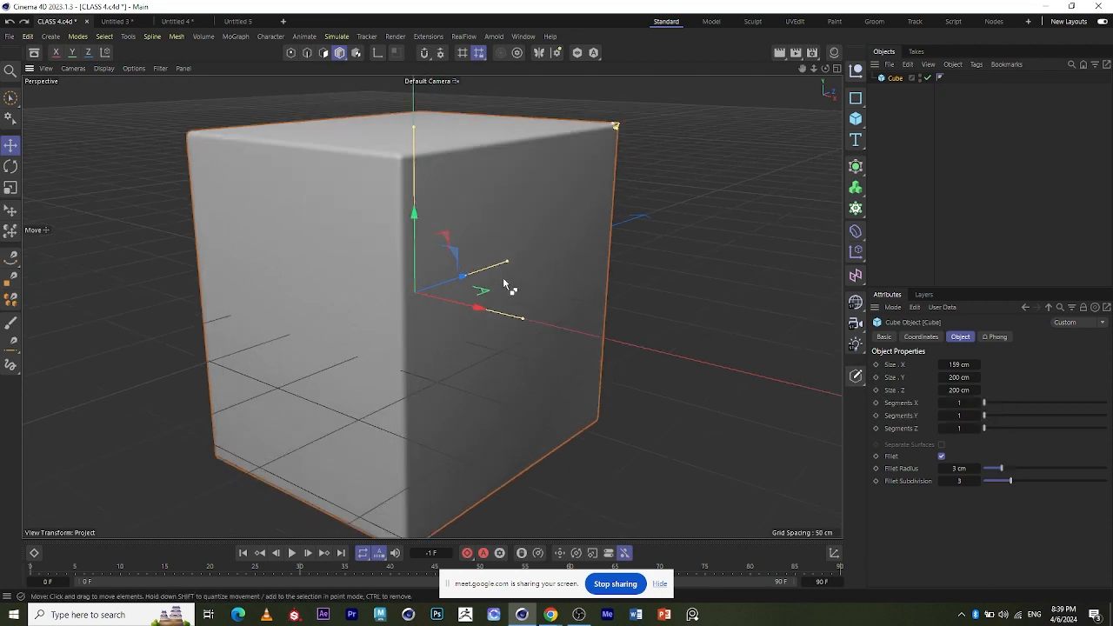
{"action": "key", "text": "ctrl+z"}
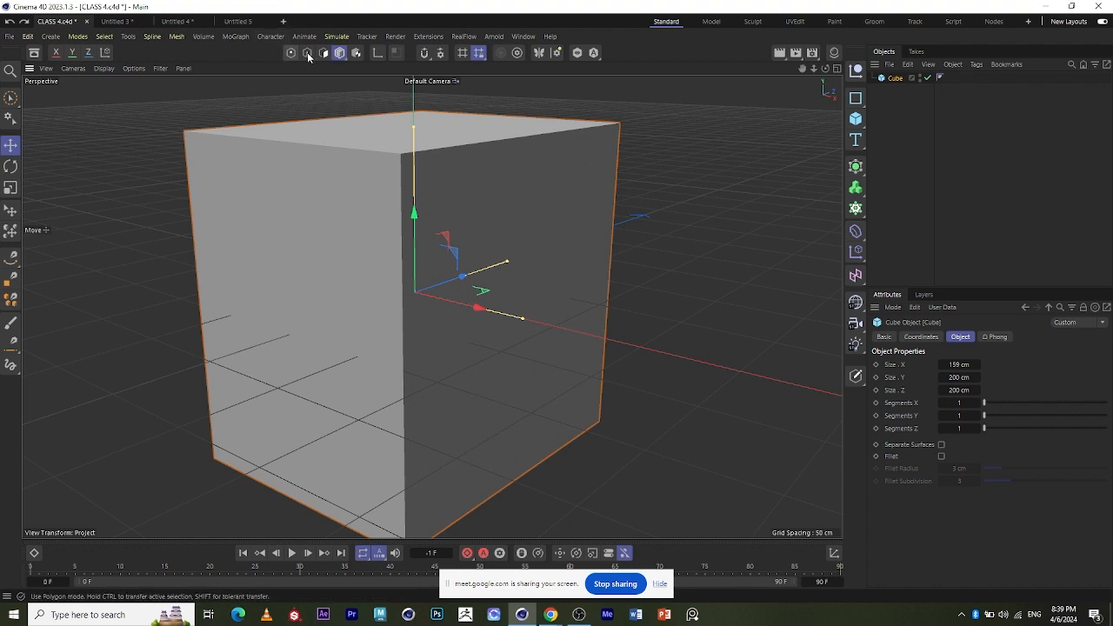
Make the cube editable and select its front vertical edge in Edges mode.
{"action": "left_click", "coordinate": [855, 375]}
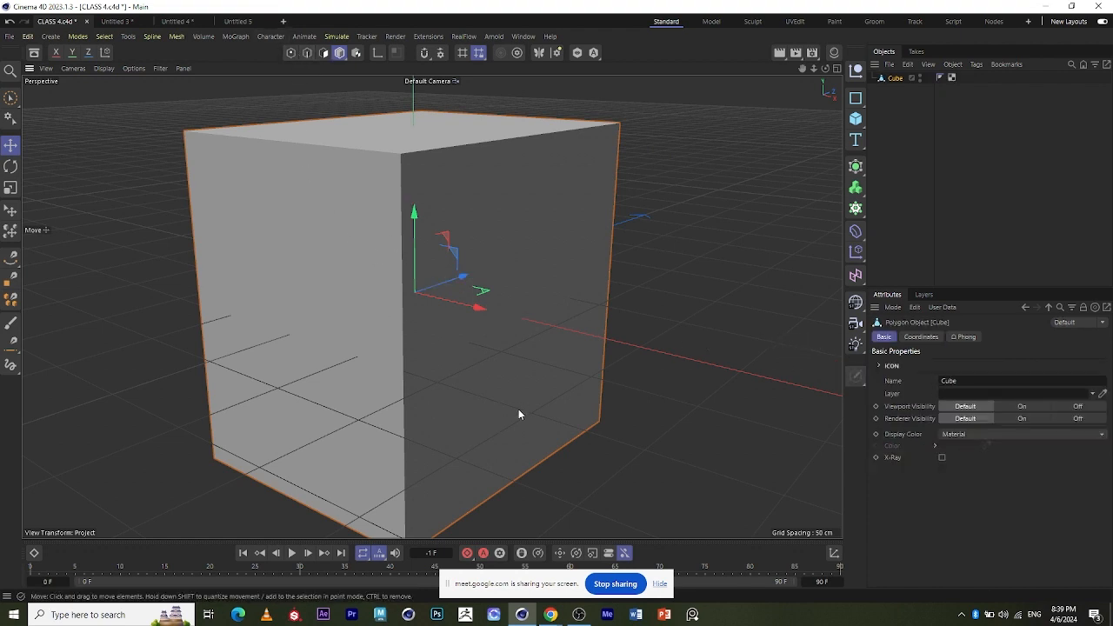
{"action": "left_click_drag", "start_coordinate": [518, 415], "coordinate": [348, 281], "text": "alt"}
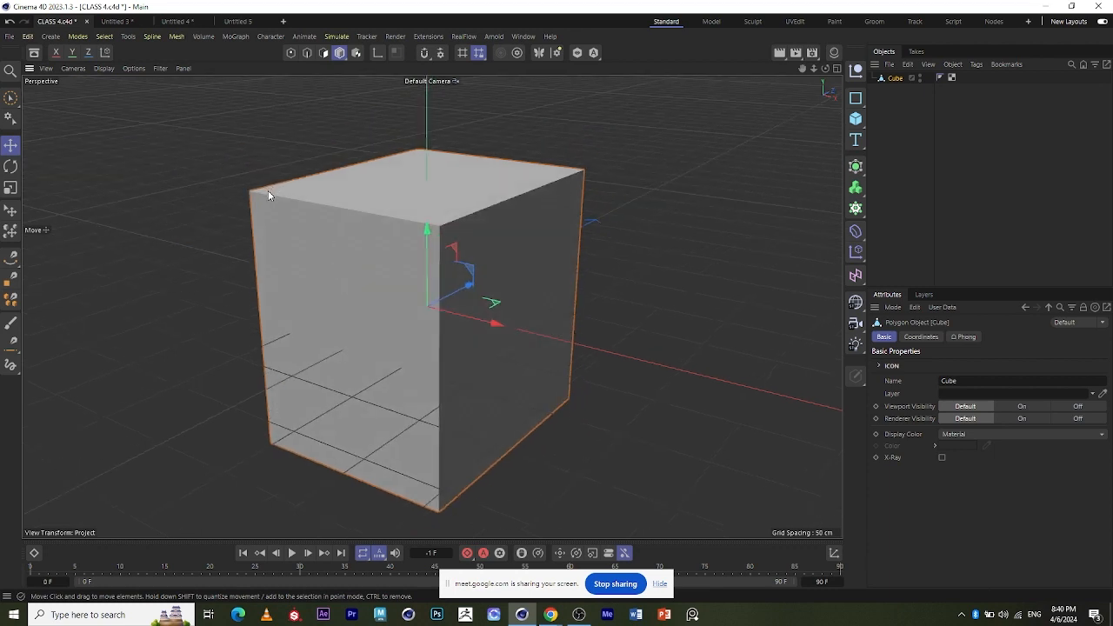
{"action": "left_click", "coordinate": [307, 53]}
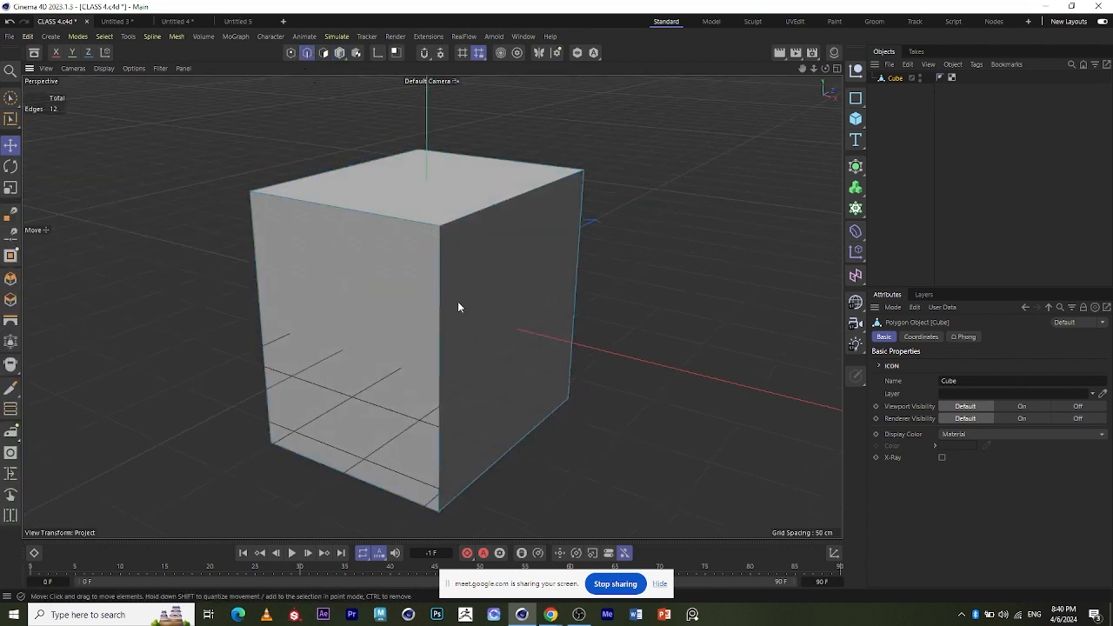
{"action": "left_click", "coordinate": [441, 326]}
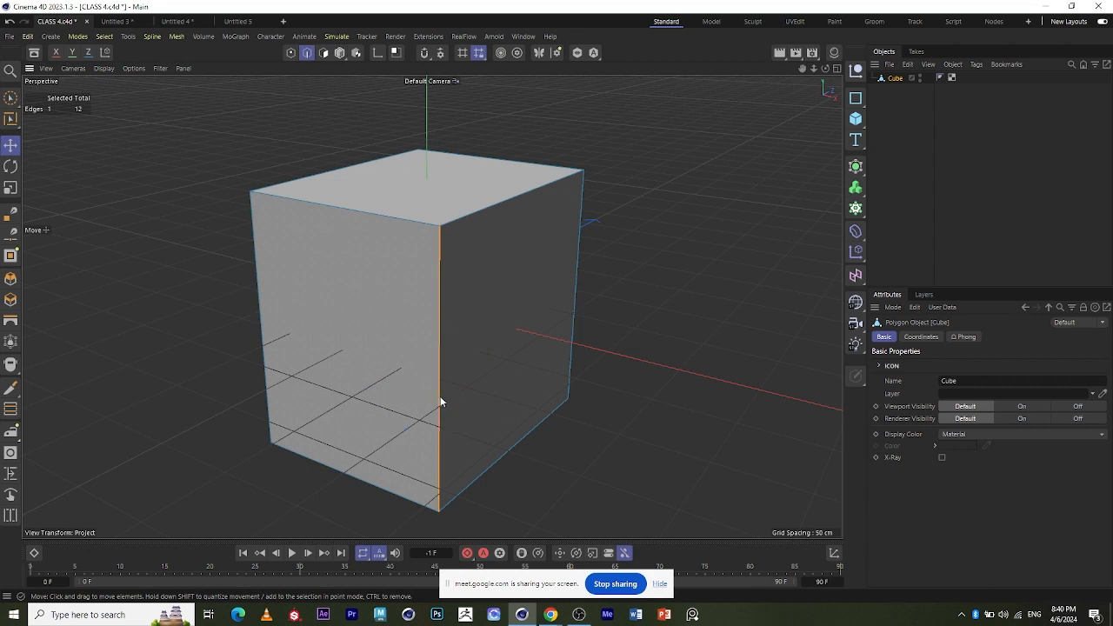
Try moving the cube's front vertical edge and undo the move.
{"action": "left_click_drag", "start_coordinate": [440, 402], "coordinate": [457, 401], "text": "alt"}
{"action": "left_click_drag", "start_coordinate": [437, 443], "coordinate": [430, 383]}
{"action": "key", "text": "ctrl+z"}
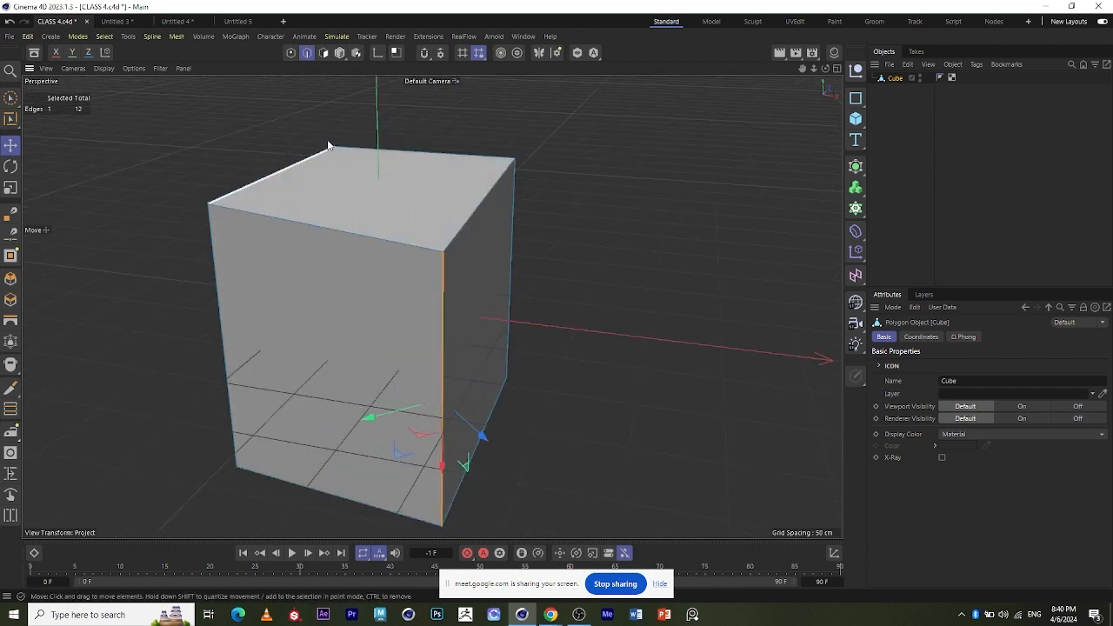
Select the cube's front face in Polygons mode, try moving it, and undo the move.
{"action": "left_click", "coordinate": [324, 54]}
{"action": "left_click", "coordinate": [421, 297]}
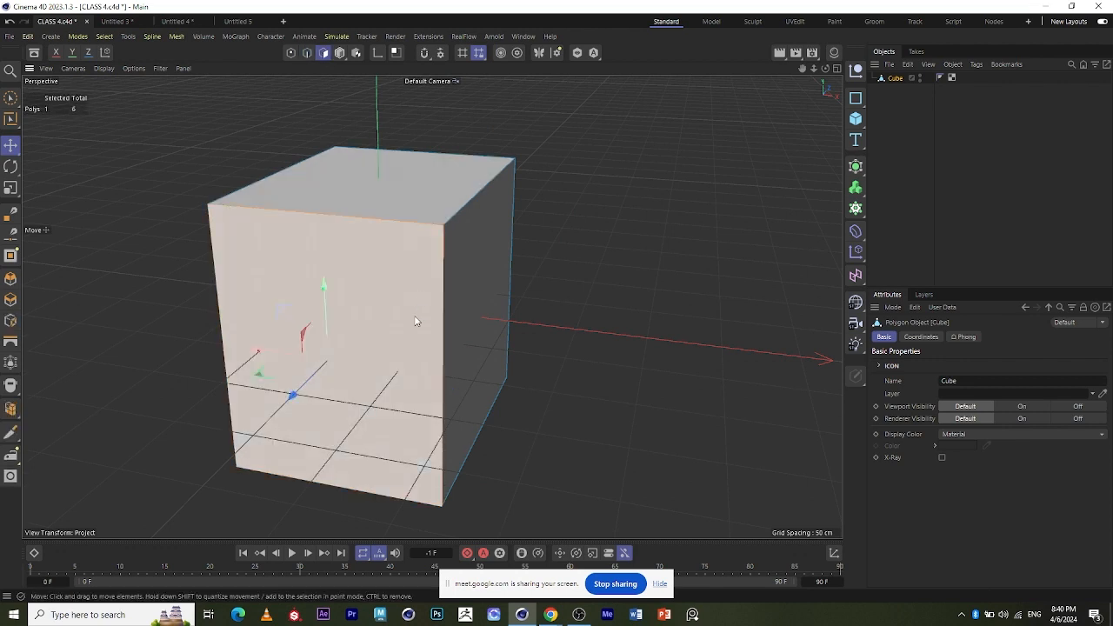
{"action": "left_click_drag", "start_coordinate": [292, 442], "coordinate": [378, 439], "text": "alt"}
{"action": "left_click_drag", "start_coordinate": [373, 368], "coordinate": [483, 429]}
{"action": "key", "text": "ctrl+z"}
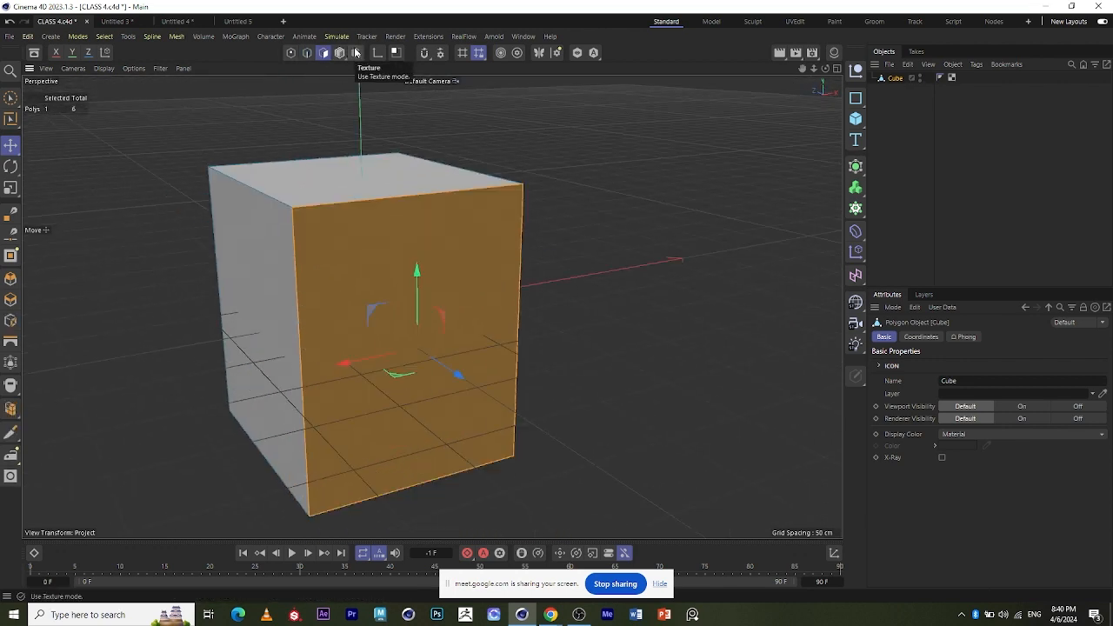
Return to Model mode and add a sphere with a 100 cm radius beside the cube.
{"action": "left_click", "coordinate": [348, 53]}
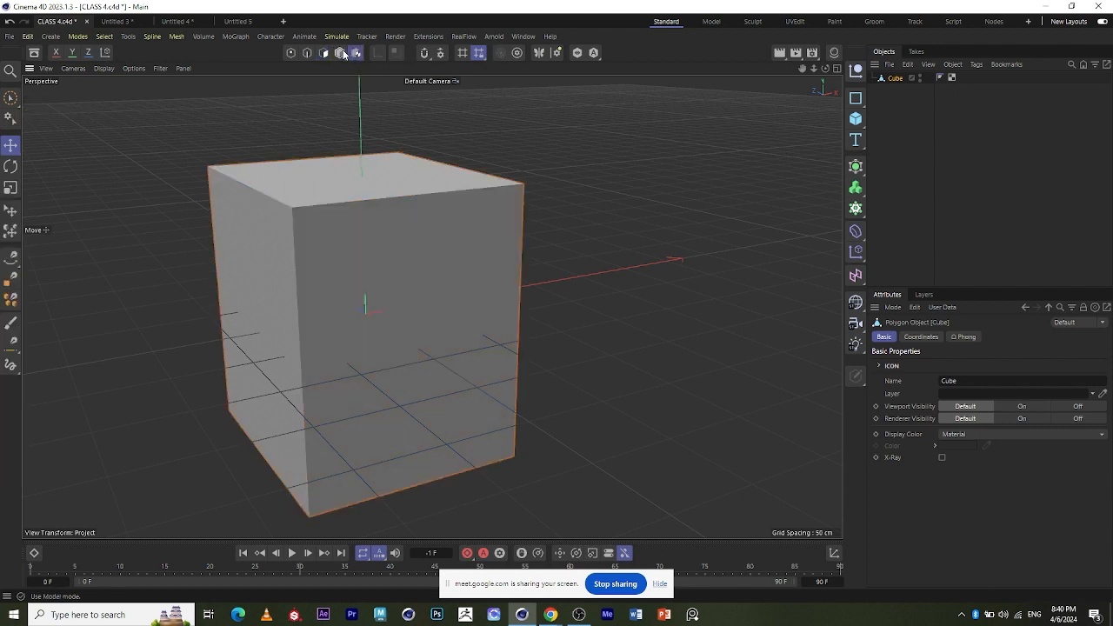
{"action": "scroll", "coordinate": [335, 230], "scroll_direction": "down", "scroll_amount": 3}
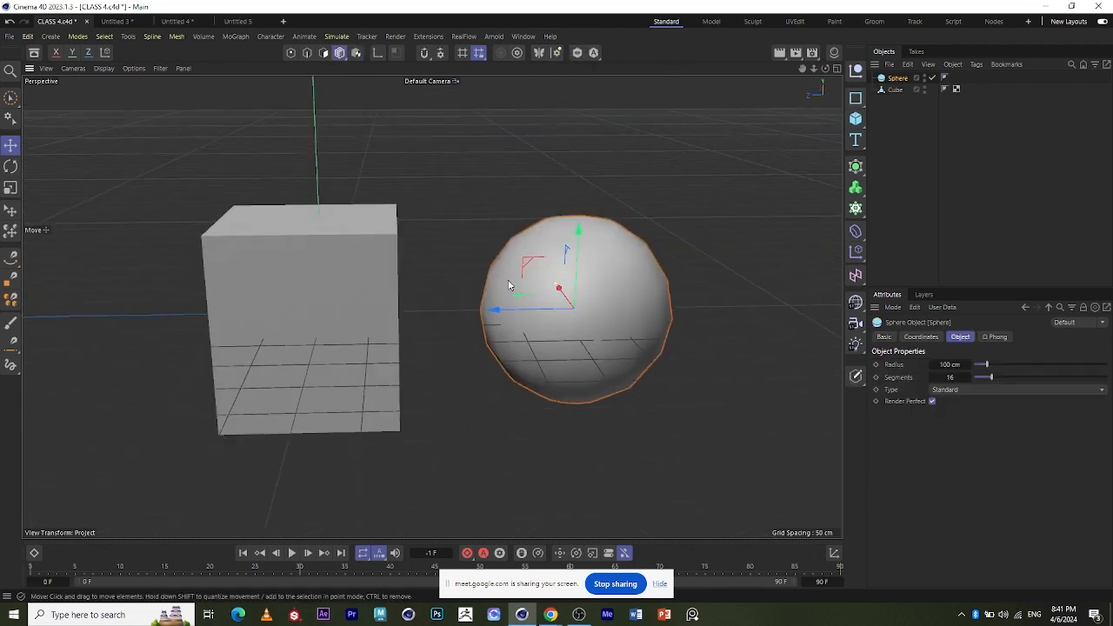
{"action": "scroll", "coordinate": [509, 284], "scroll_direction": "up", "scroll_amount": 2}
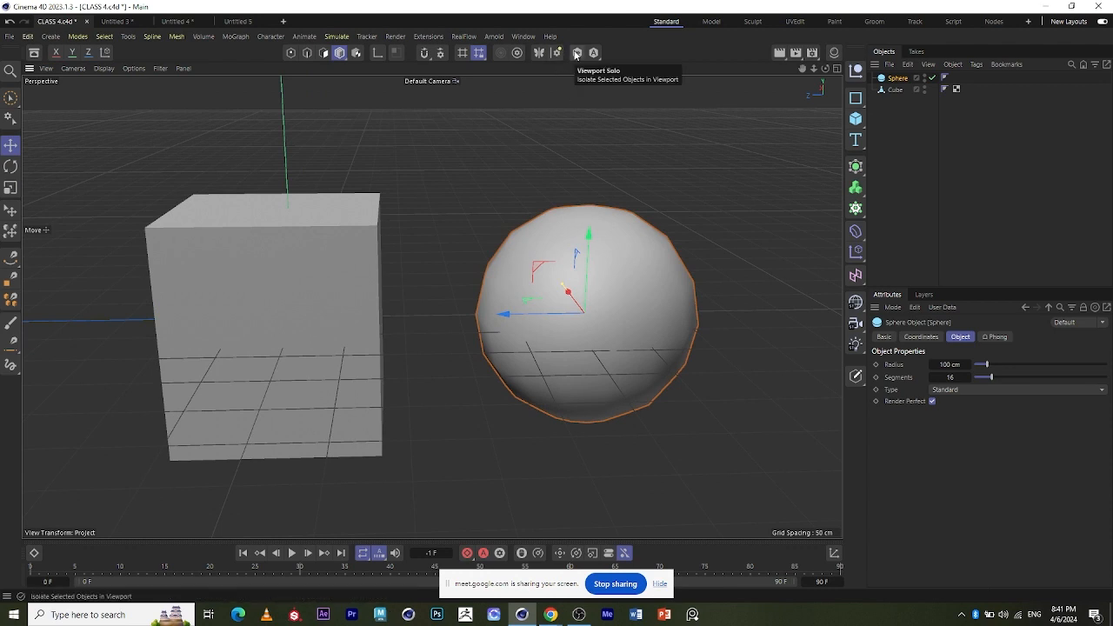
Isolate the sphere with Viewport Solo and bring the cube back by turning the isolation off.
{"action": "left_click", "coordinate": [576, 53]}
{"action": "left_click", "coordinate": [575, 53]}
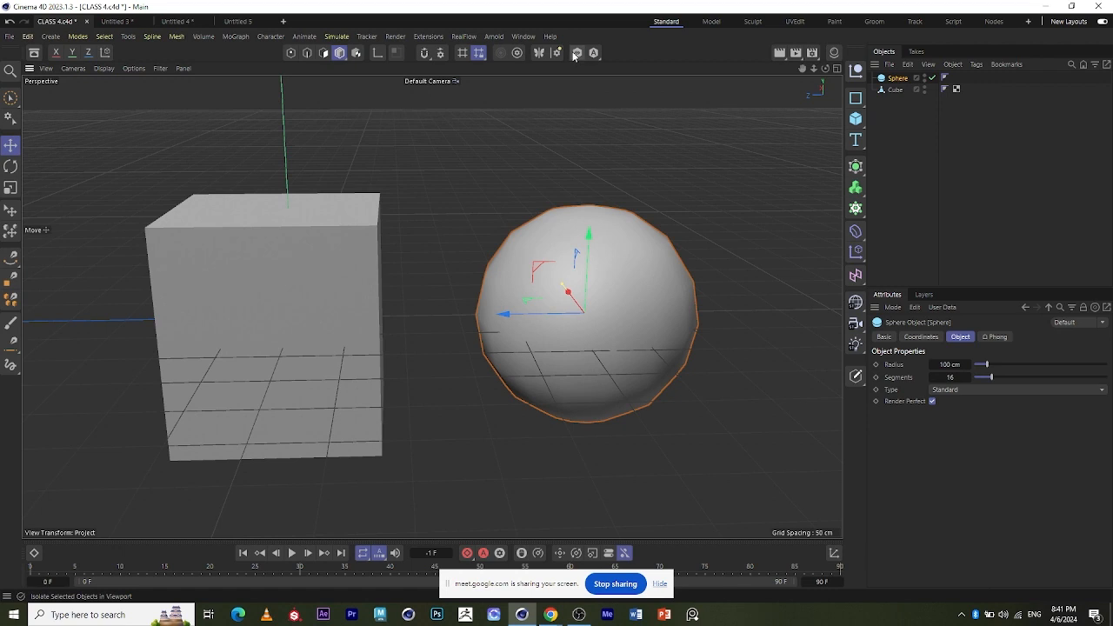
{"action": "left_click", "coordinate": [678, 199]}
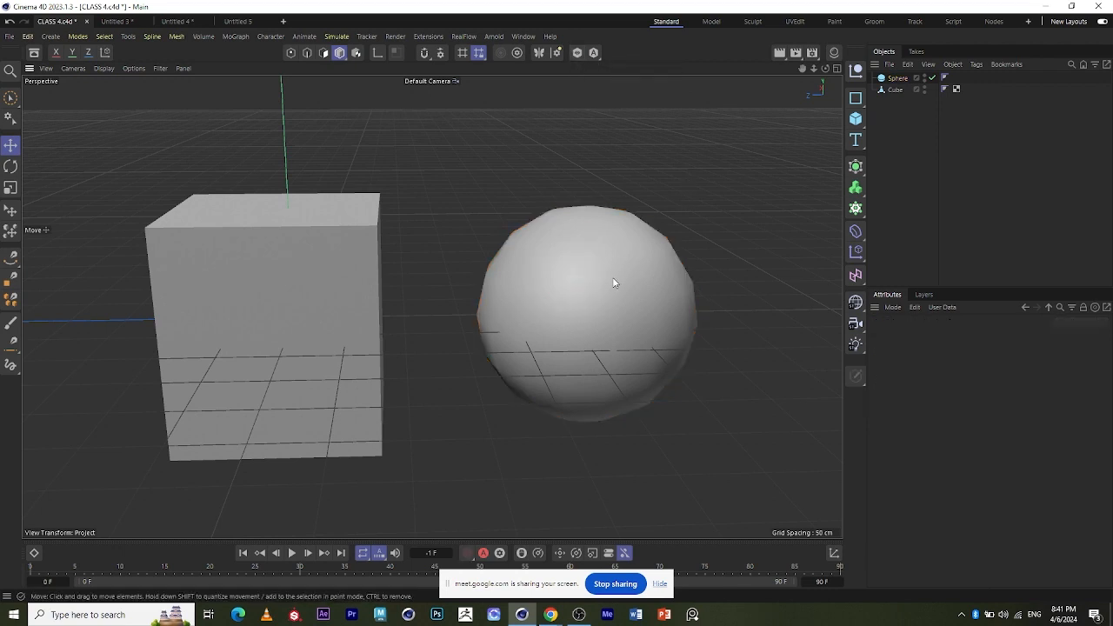
{"action": "left_click", "coordinate": [613, 272]}
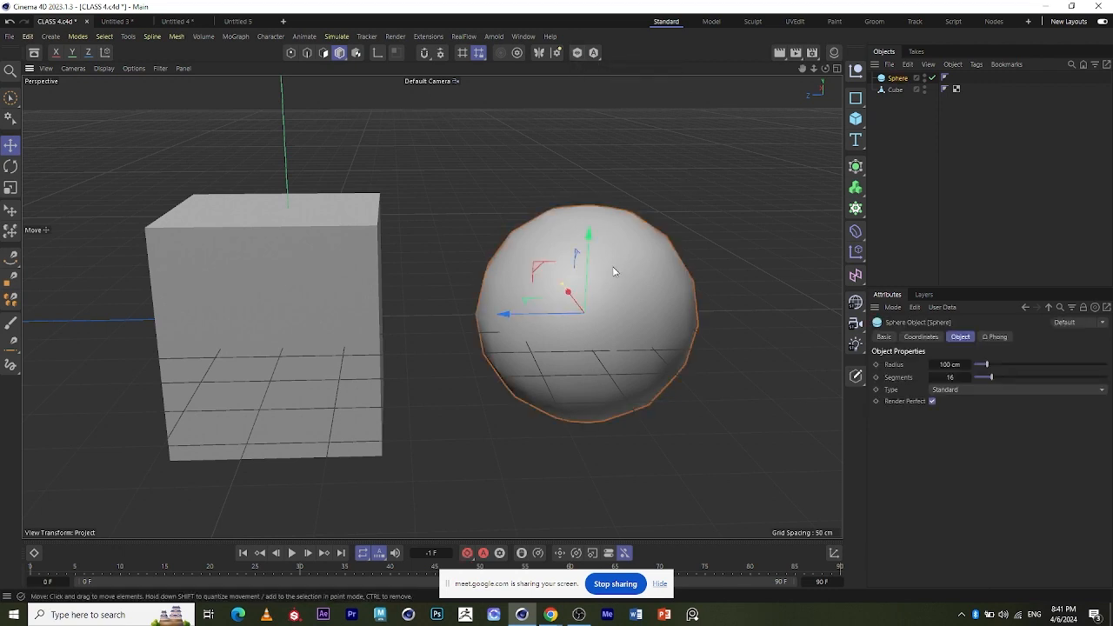
{"action": "left_click", "coordinate": [578, 54]}
{"action": "left_click", "coordinate": [578, 54]}
{"action": "left_click", "coordinate": [578, 55]}
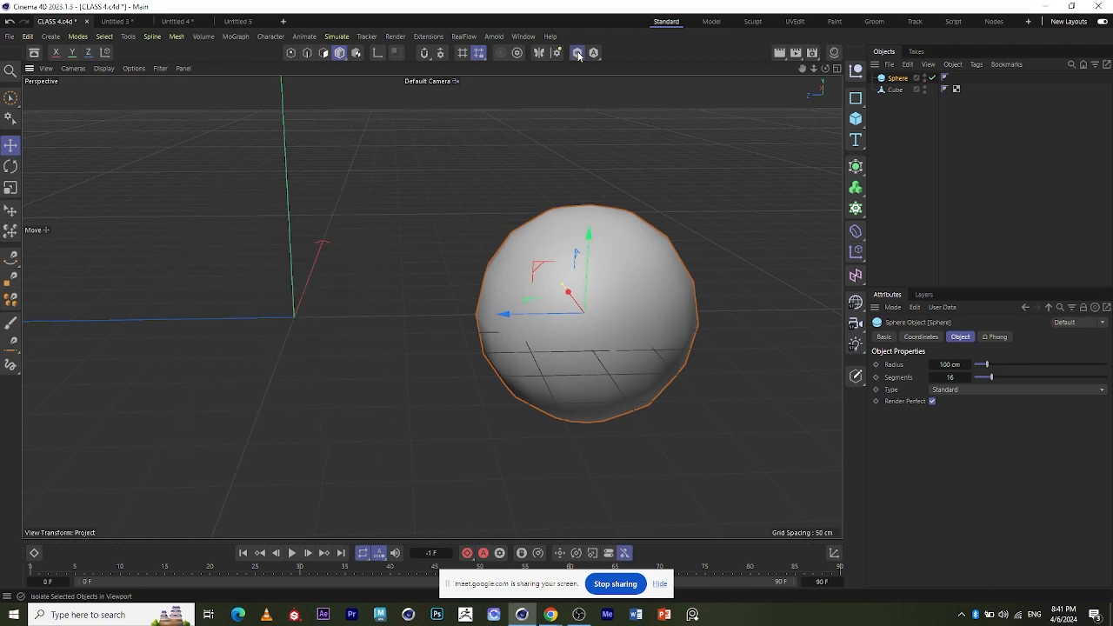
{"action": "left_click", "coordinate": [578, 55]}
Select the cube and isolate it with Viewport Solo.
{"action": "left_click", "coordinate": [276, 252]}
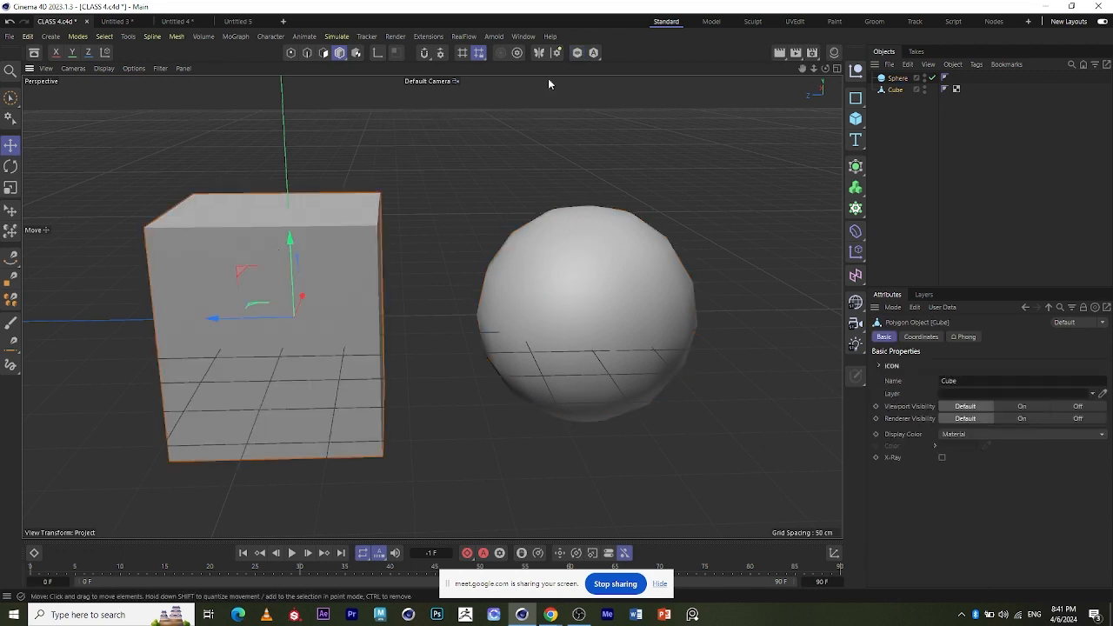
{"action": "left_click", "coordinate": [578, 55]}
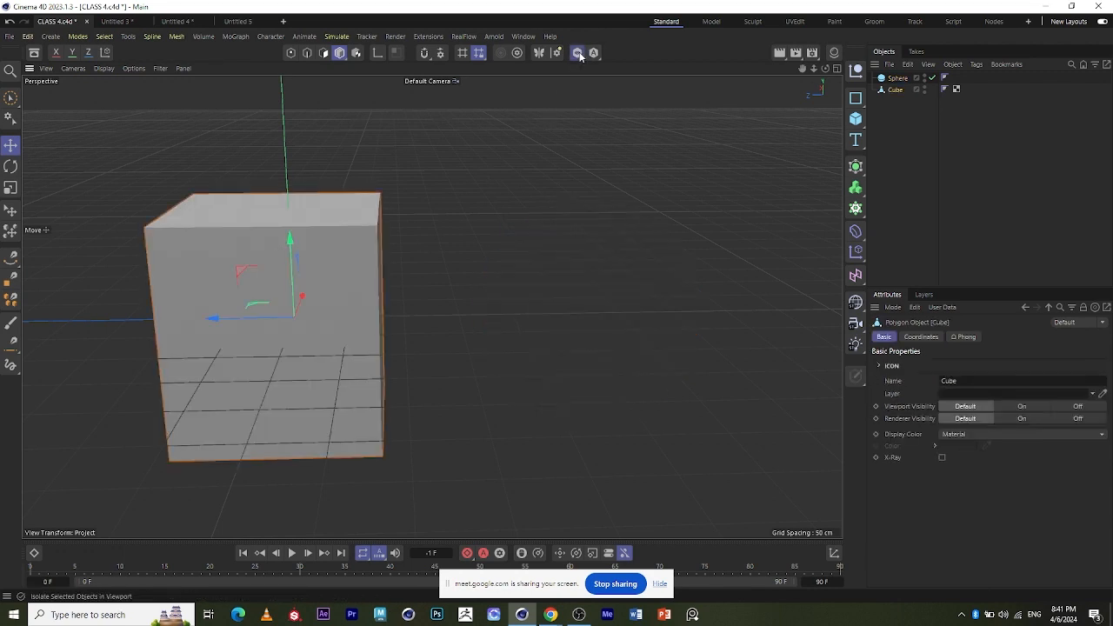
{"action": "scroll", "coordinate": [247, 274], "scroll_direction": "down", "scroll_amount": 3}
{"action": "scroll", "coordinate": [167, 276], "scroll_direction": "up", "scroll_amount": 2}
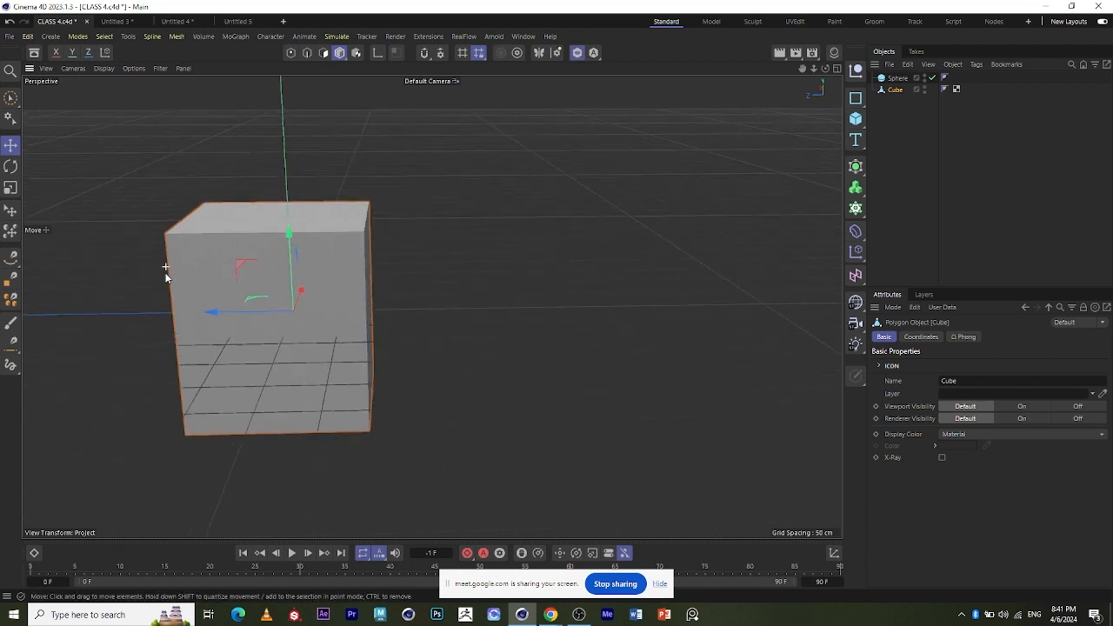
Switch the isolation to Viewport Solo Hierarchy and clear the object selection.
{"action": "left_click", "coordinate": [594, 53]}
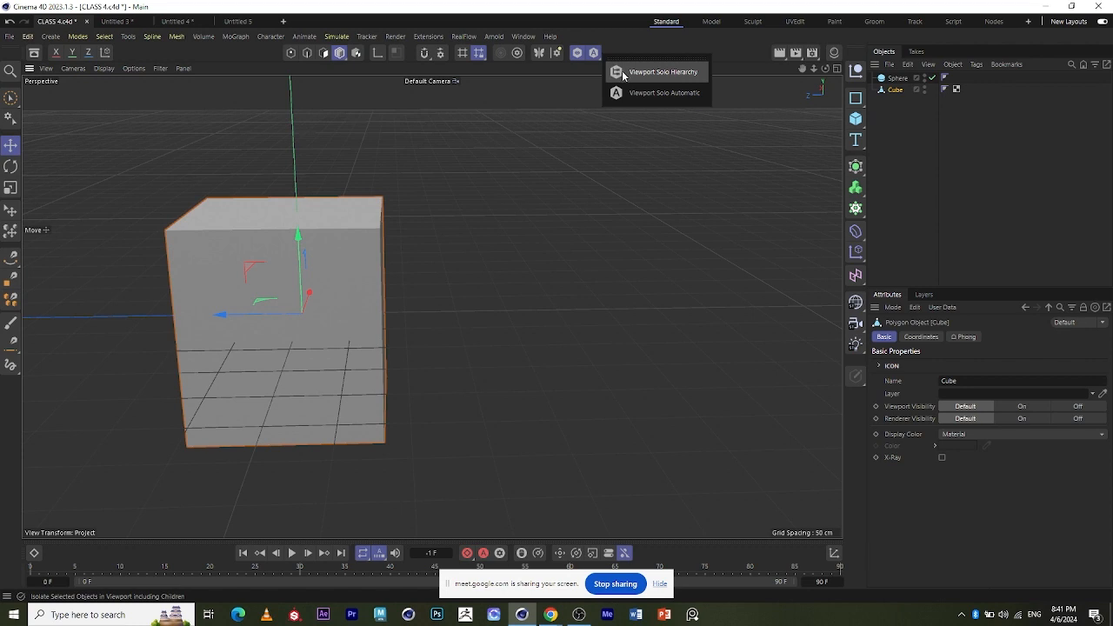
{"action": "left_click", "coordinate": [622, 73]}
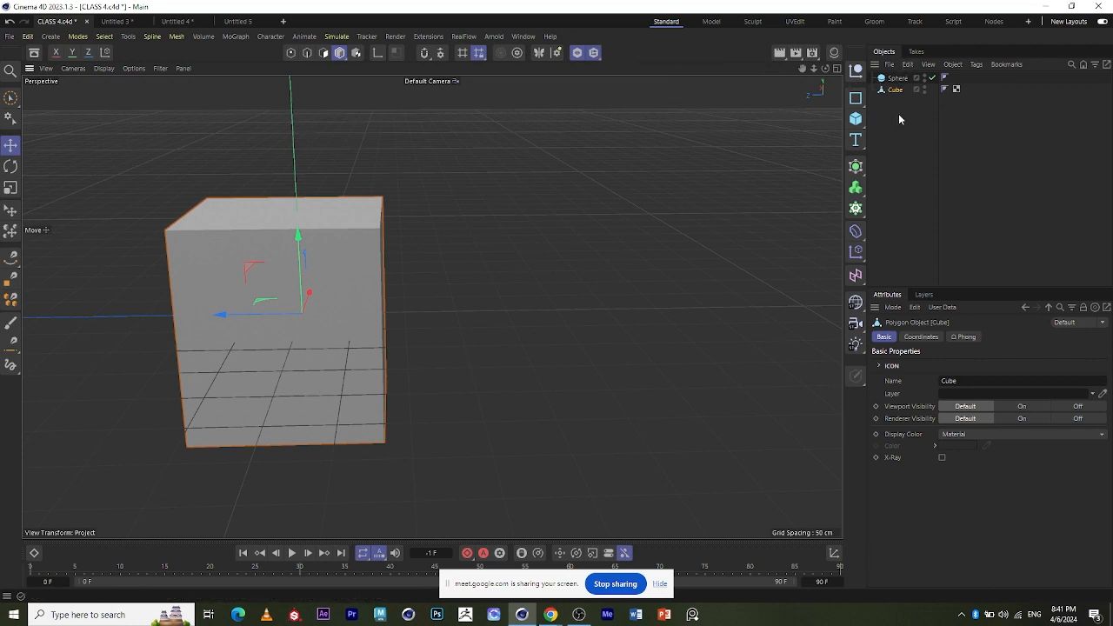
{"action": "left_click", "coordinate": [604, 330]}
{"action": "left_click", "coordinate": [600, 328]}
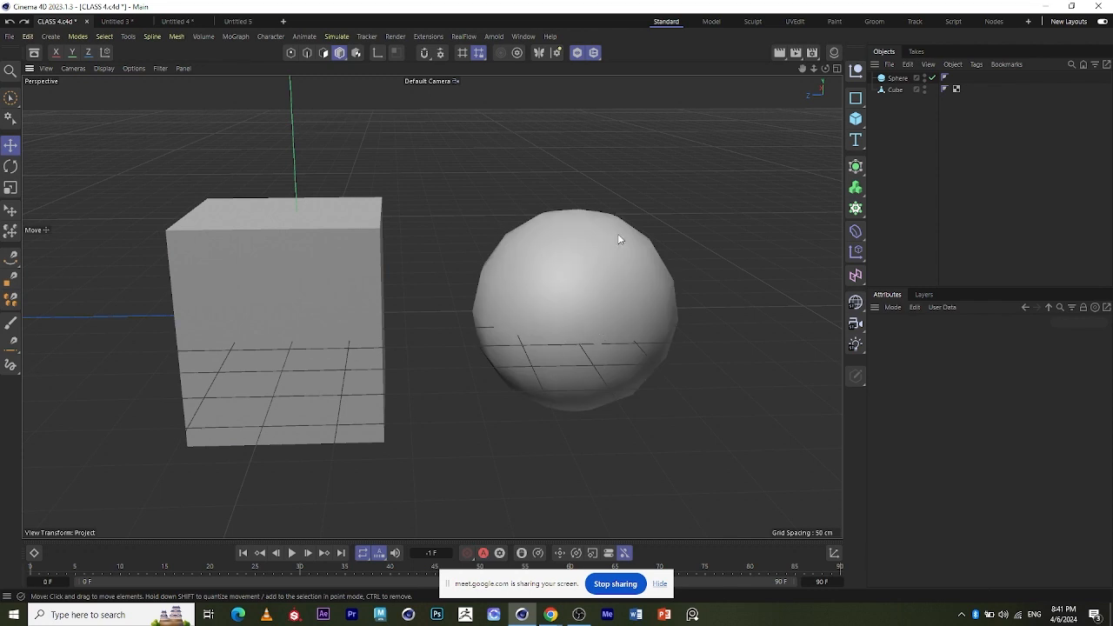
Render the cube and sphere in the active view and return to the normal display with the sphere selected.
{"action": "left_click", "coordinate": [776, 55]}
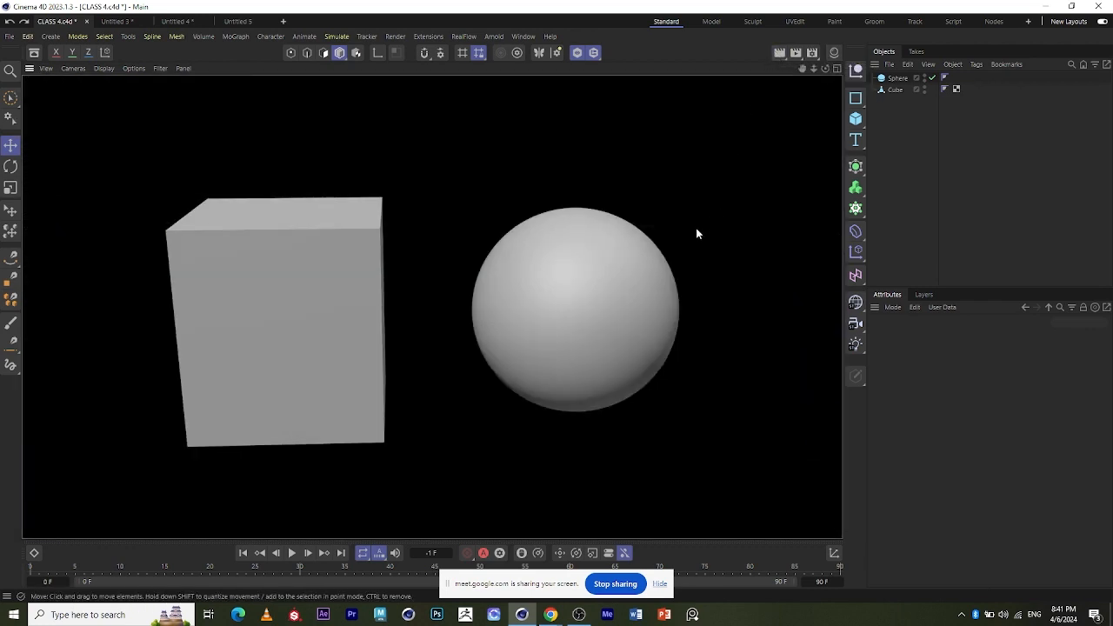
{"action": "key", "text": "ctrl+z"}
{"action": "right_click_drag", "start_coordinate": [695, 228], "coordinate": [708, 271], "text": "alt"}
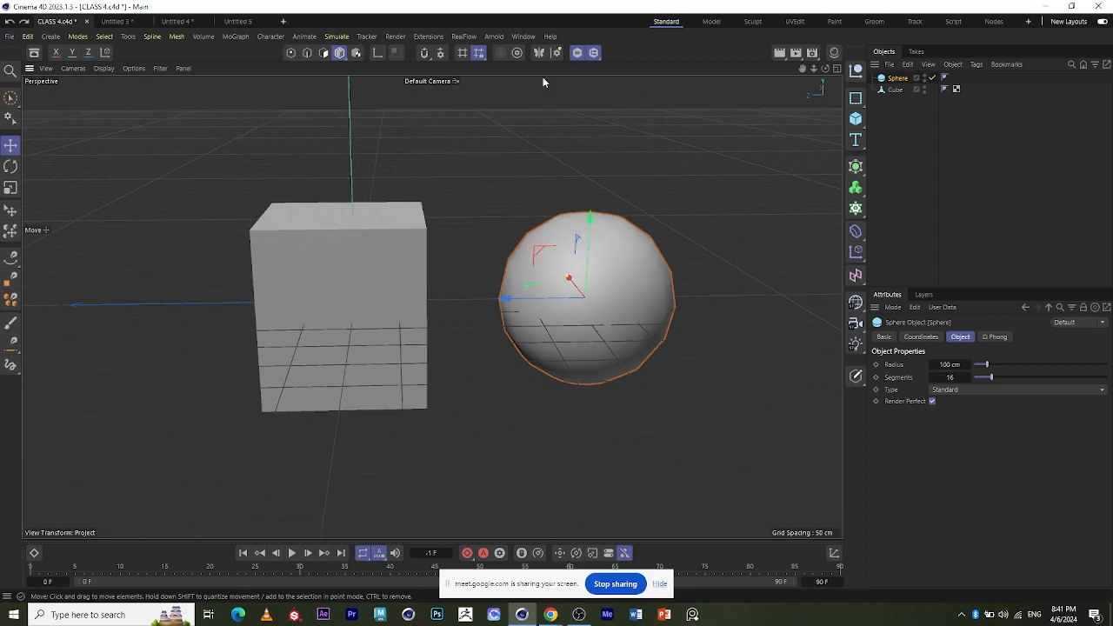
{"action": "scroll", "coordinate": [544, 82], "scroll_direction": "down", "scroll_amount": 1}
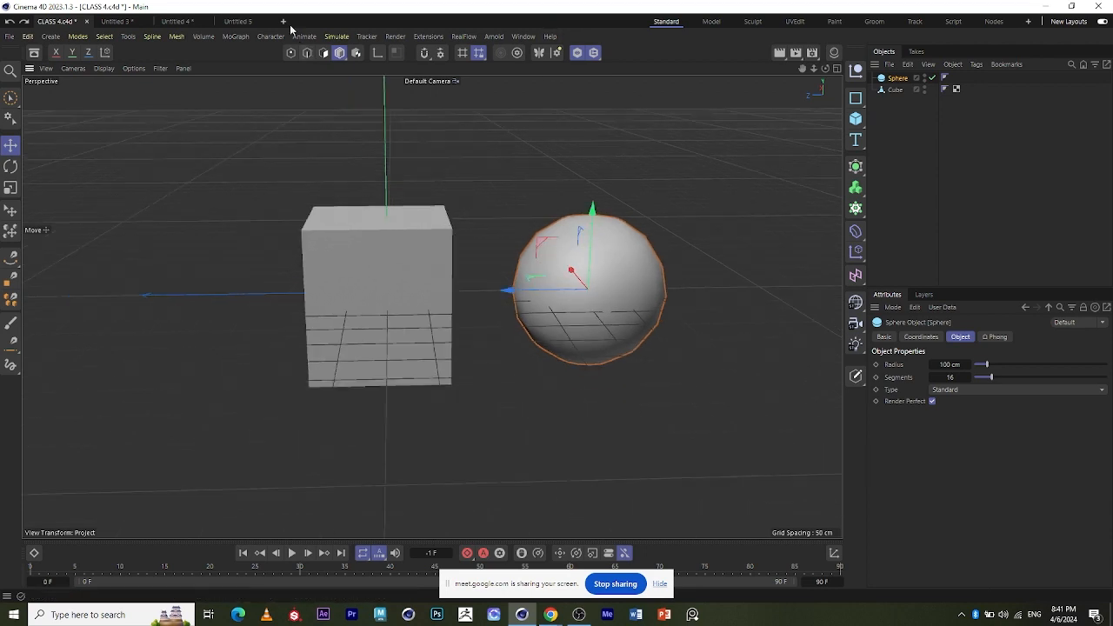
Try a Physical Sky on the scene with a test render of the cube and sphere, and undo the addition.
{"action": "left_click", "coordinate": [57, 36]}
{"action": "mouse_move", "coordinate": [96, 205]}
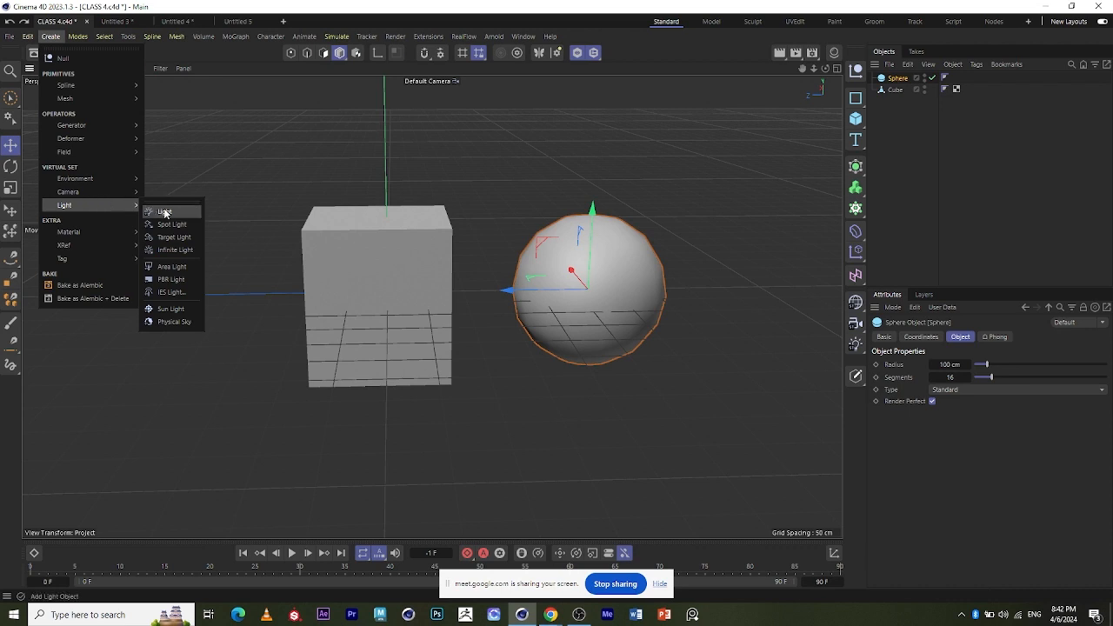
{"action": "left_click", "coordinate": [178, 321]}
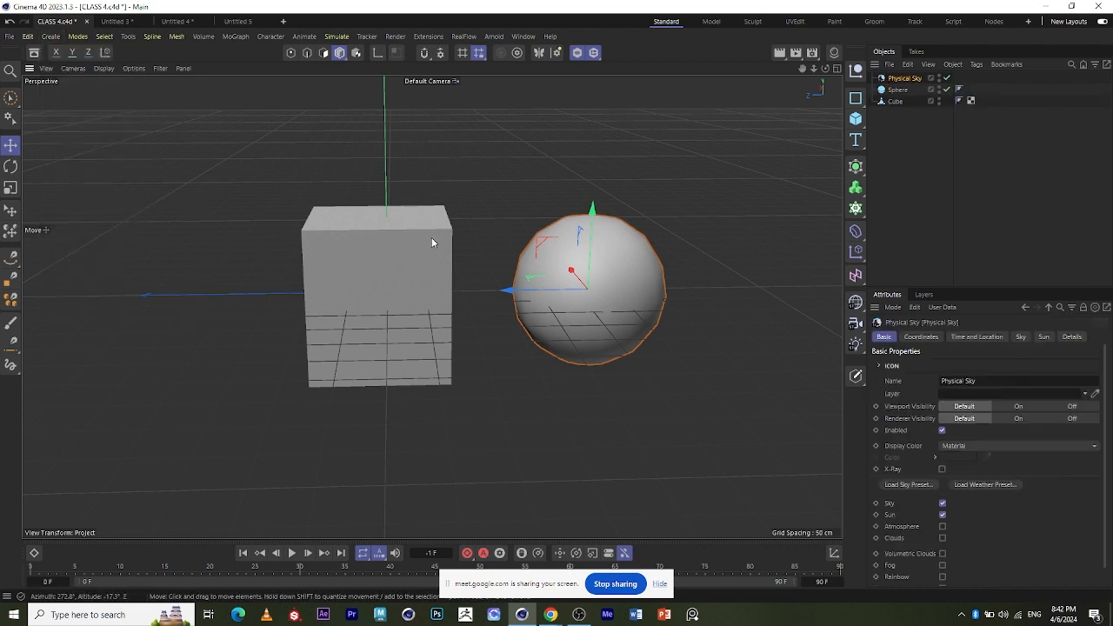
{"action": "left_click_drag", "start_coordinate": [431, 238], "coordinate": [359, 248], "text": "alt"}
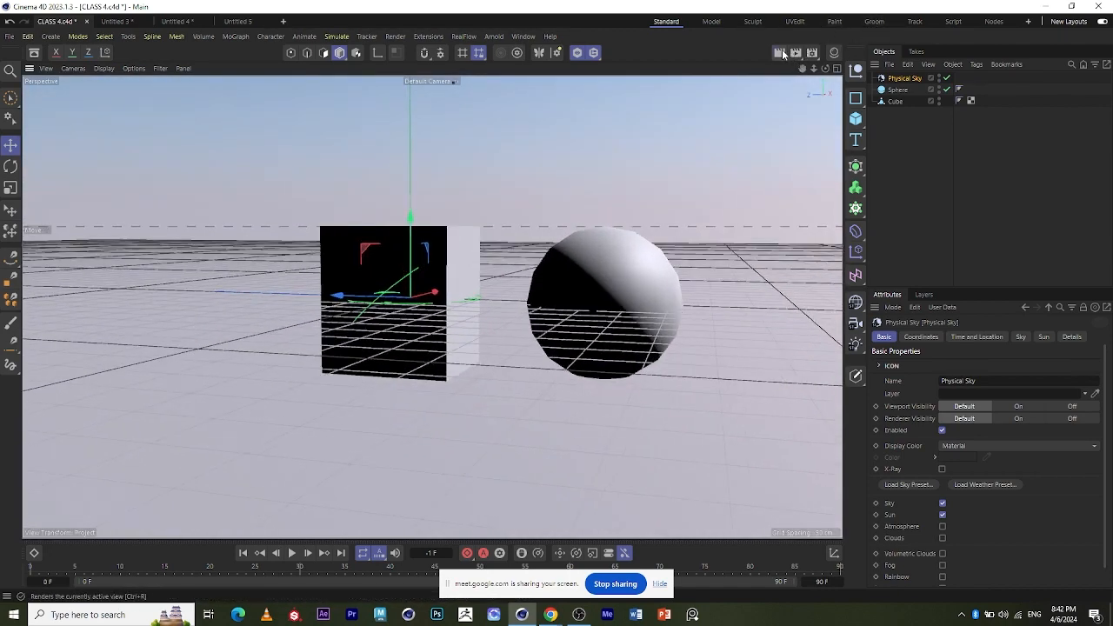
{"action": "left_click", "coordinate": [780, 53]}
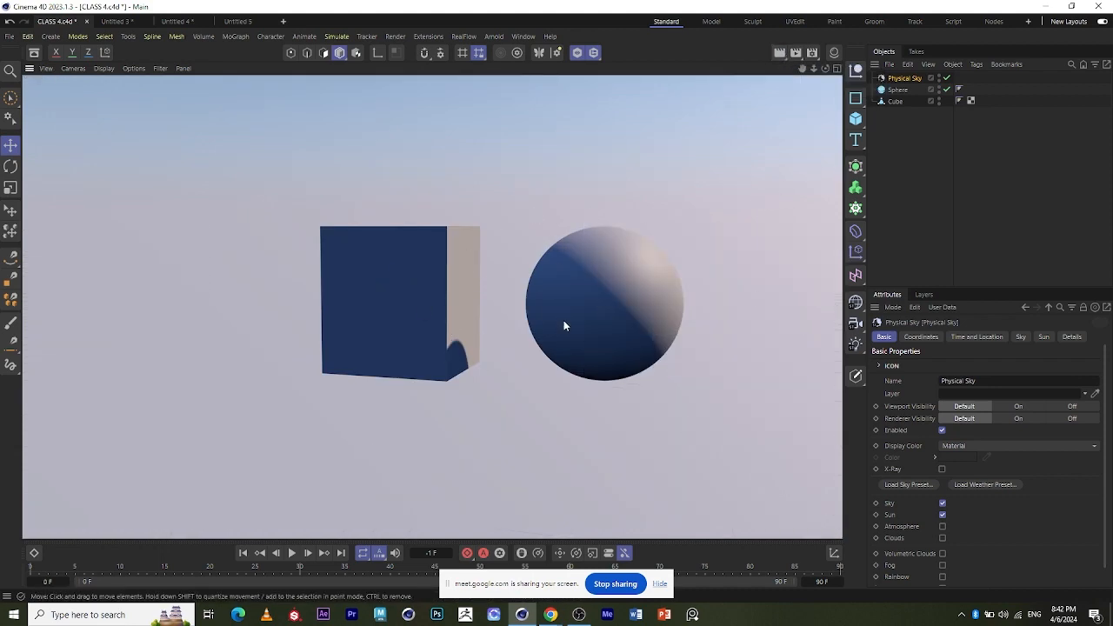
{"action": "scroll", "coordinate": [564, 320], "scroll_direction": "down", "scroll_amount": 2}
{"action": "key", "text": "ctrl+z"}
{"action": "key", "text": "ctrl+z"}
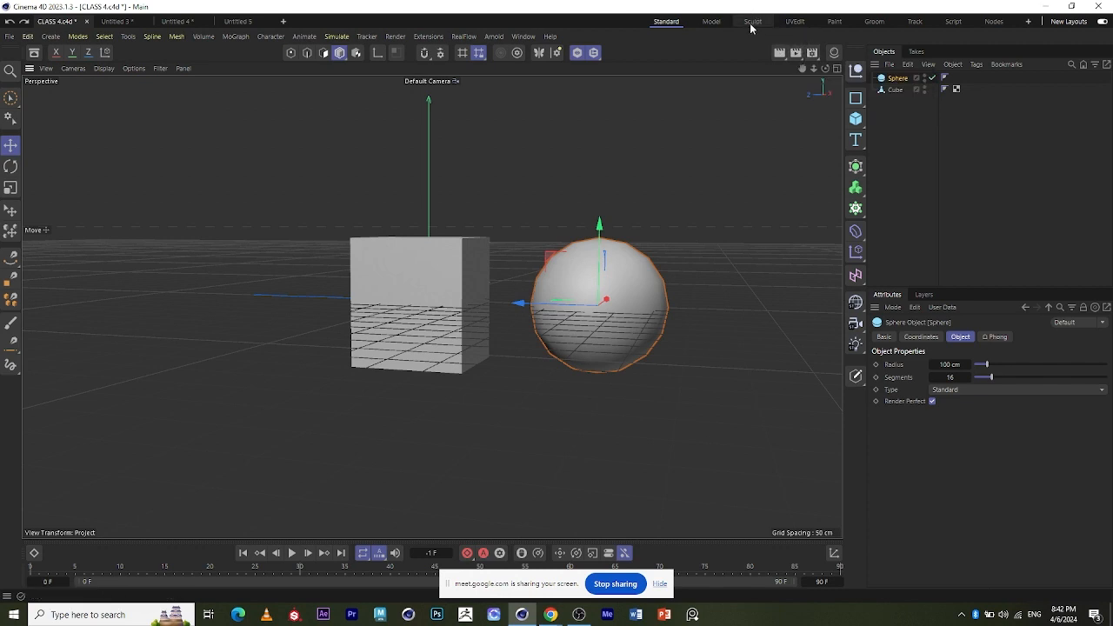
Show the Material Manager beside the viewport and bring the cube and sphere closer into view.
{"action": "left_click", "coordinate": [833, 54]}
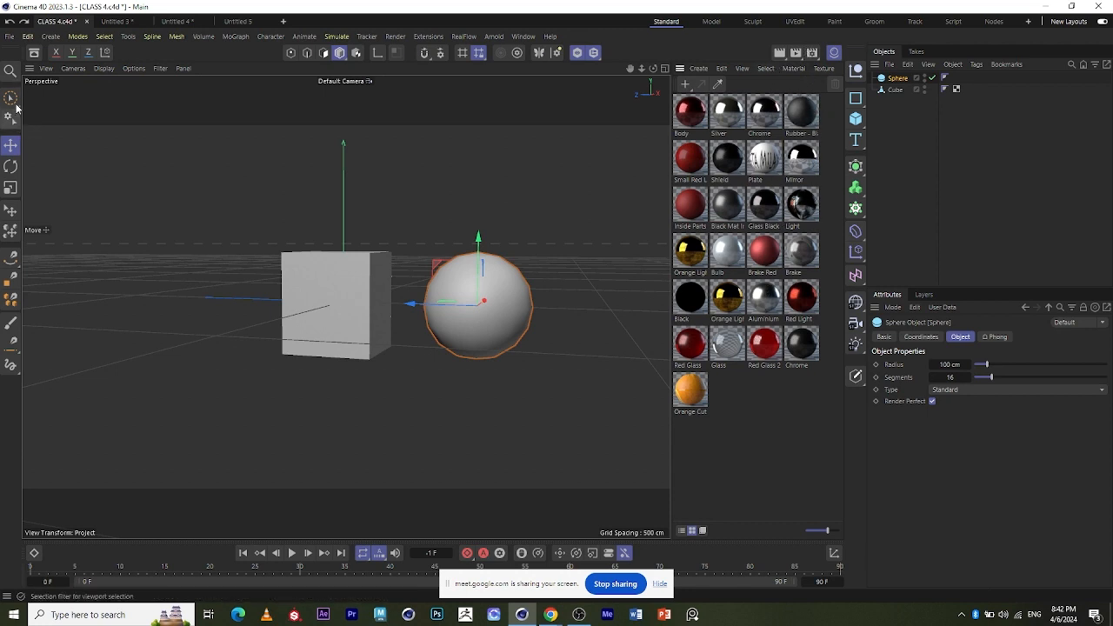
{"action": "left_click", "coordinate": [832, 54]}
{"action": "left_click", "coordinate": [833, 54]}
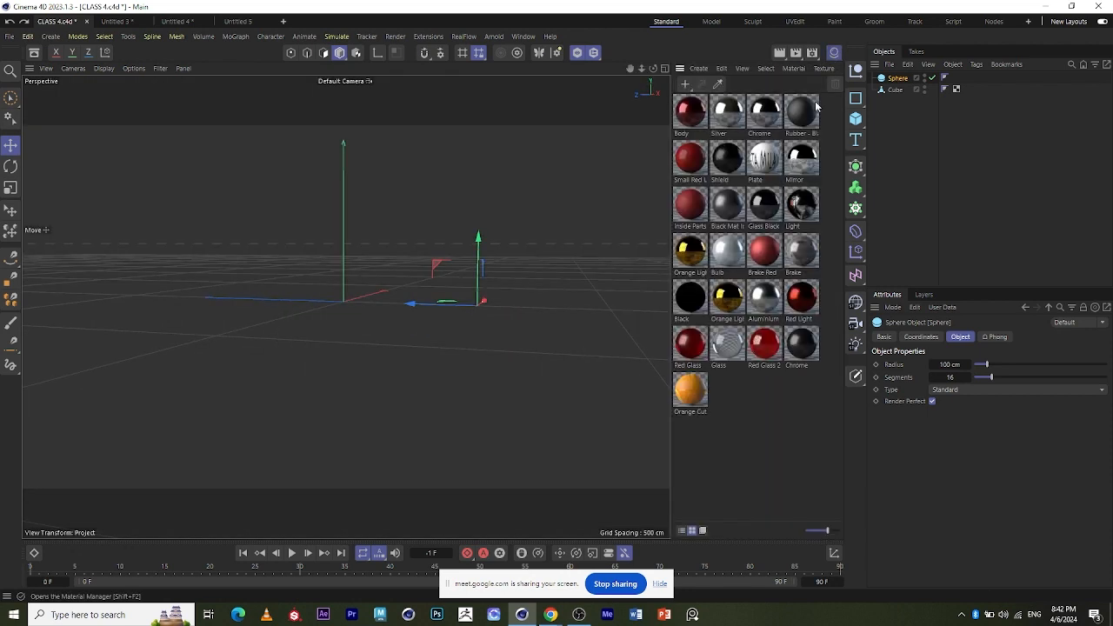
{"action": "scroll", "coordinate": [486, 275], "scroll_direction": "down", "scroll_amount": 1}
{"action": "scroll", "coordinate": [490, 285], "scroll_direction": "up", "scroll_amount": 2}
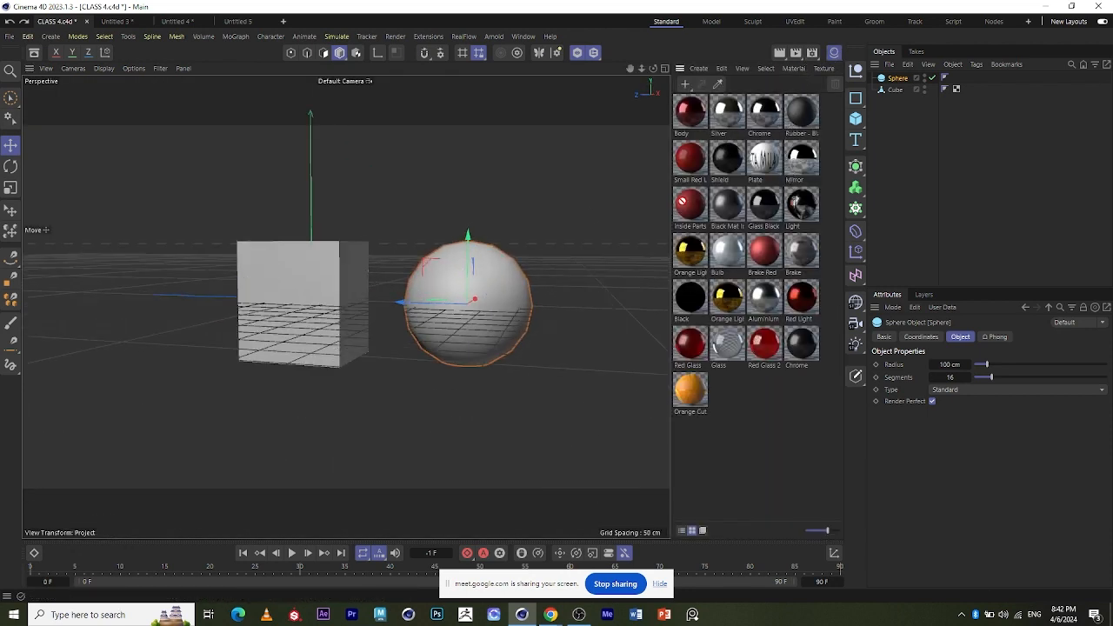
Move the sphere farther away from the cube and apply the Inside Parts material to the cube.
{"action": "left_click_drag", "start_coordinate": [479, 237], "coordinate": [586, 297]}
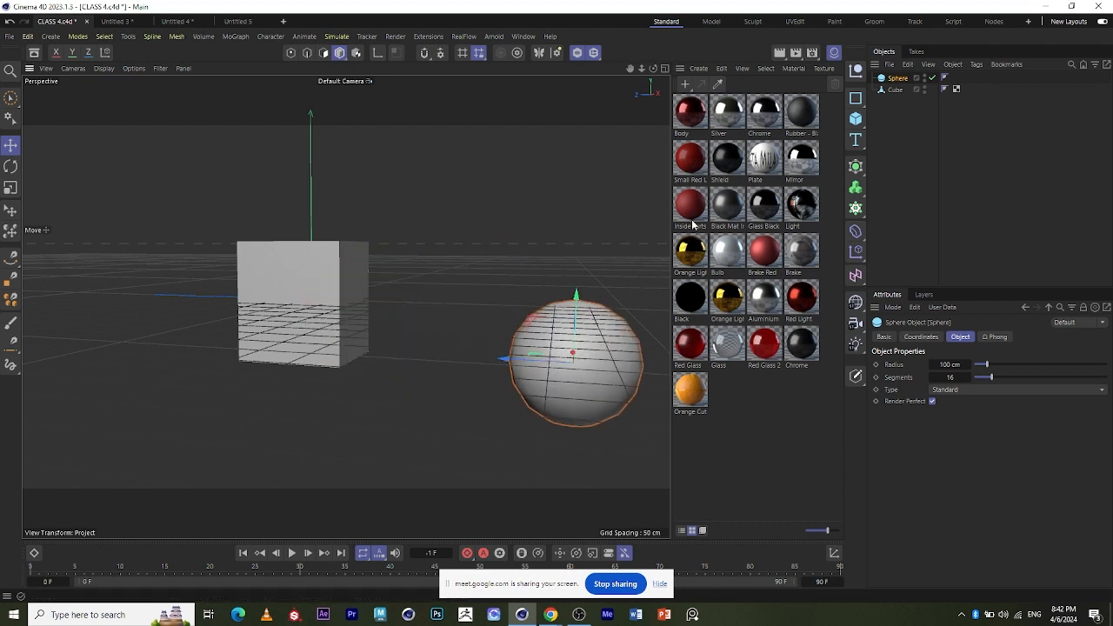
{"action": "left_click_drag", "start_coordinate": [375, 249], "coordinate": [347, 264]}
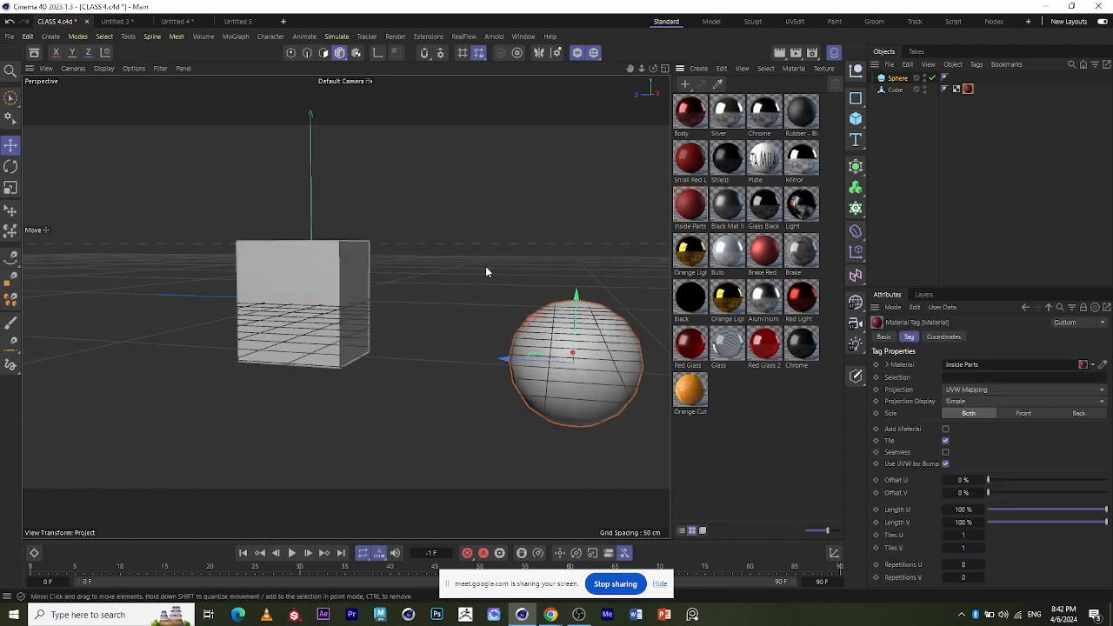
{"action": "scroll", "coordinate": [324, 267], "scroll_direction": "up", "scroll_amount": 1}
{"action": "scroll", "coordinate": [324, 267], "scroll_direction": "down", "scroll_amount": 2}
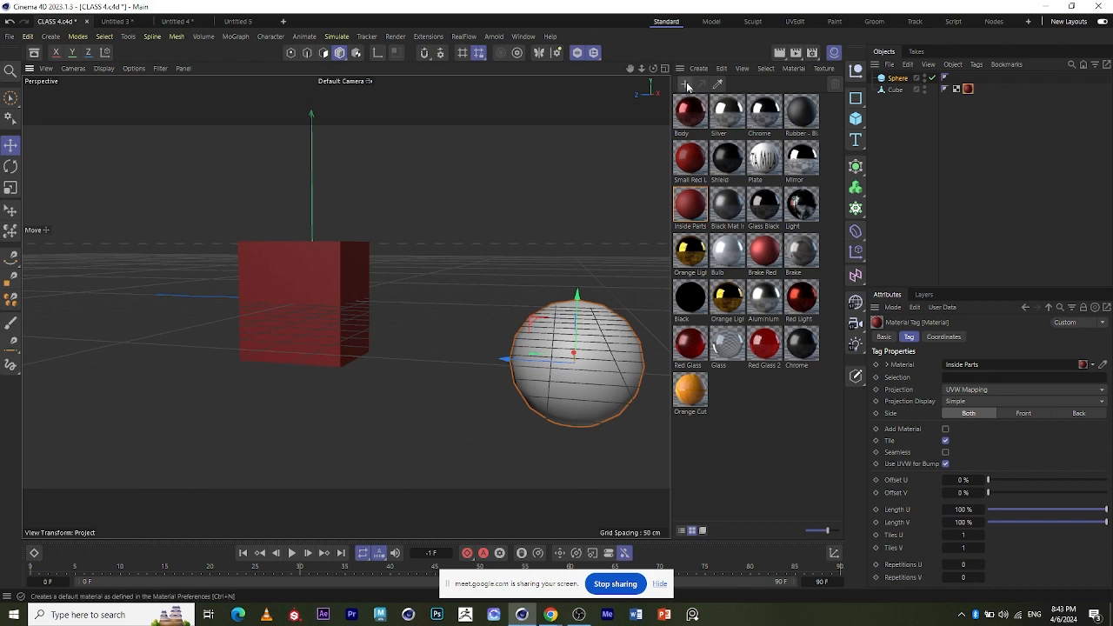
Create a new green material with hue 156° and saturation 40%, and close the Material Manager.
{"action": "left_click", "coordinate": [687, 86]}
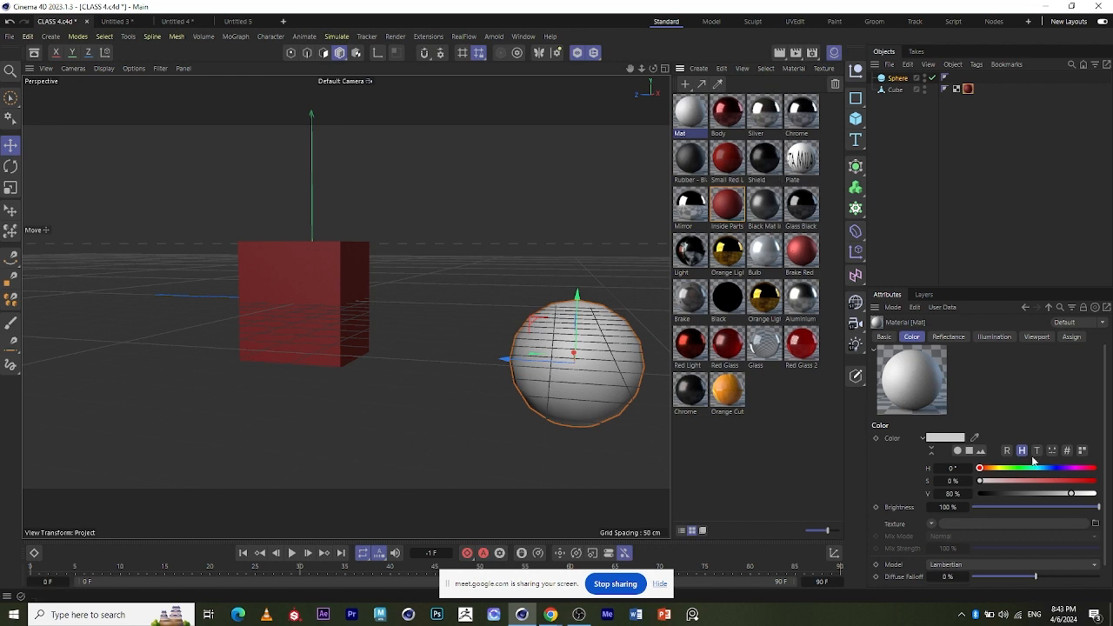
{"action": "left_click_drag", "start_coordinate": [999, 482], "coordinate": [1029, 472]}
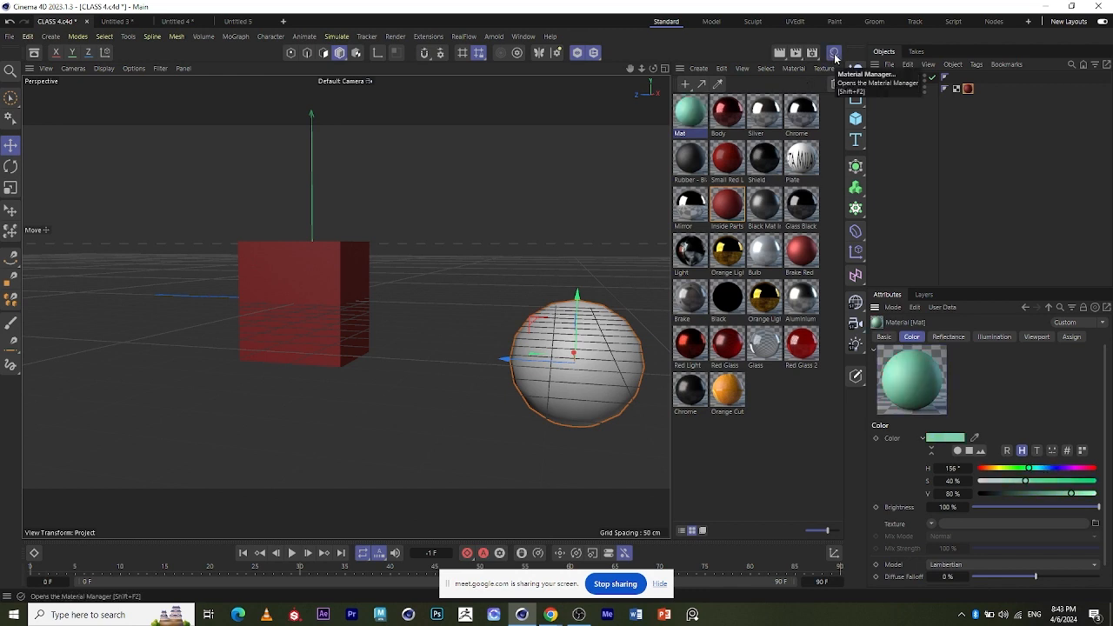
{"action": "left_click", "coordinate": [833, 53]}
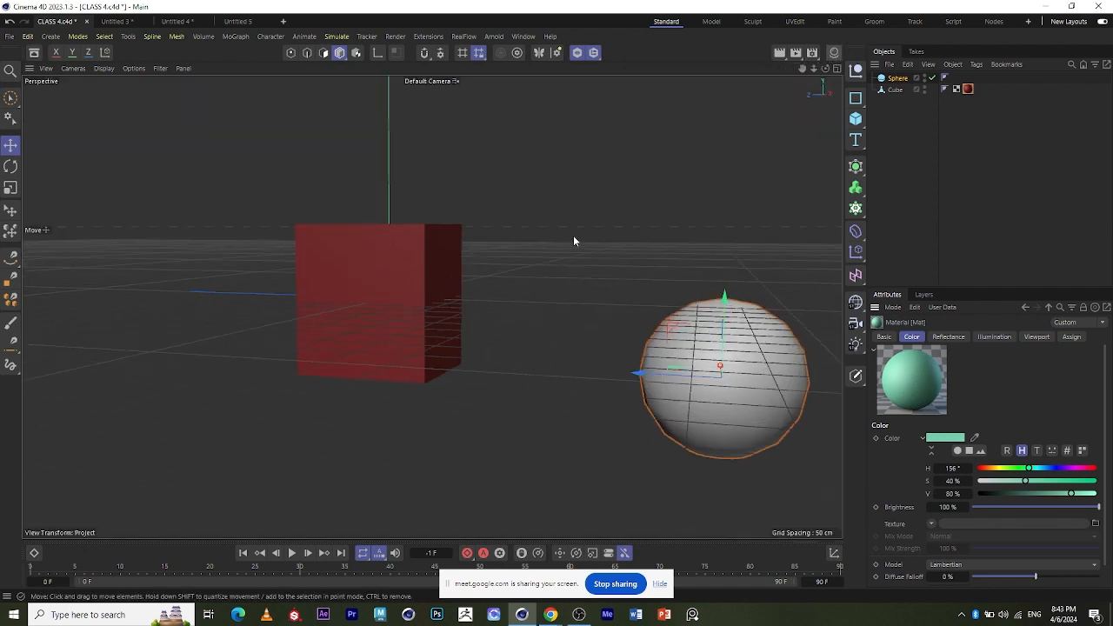
{"action": "scroll", "coordinate": [574, 236], "scroll_direction": "down", "scroll_amount": 3}
{"action": "scroll", "coordinate": [759, 285], "scroll_direction": "up", "scroll_amount": 2}
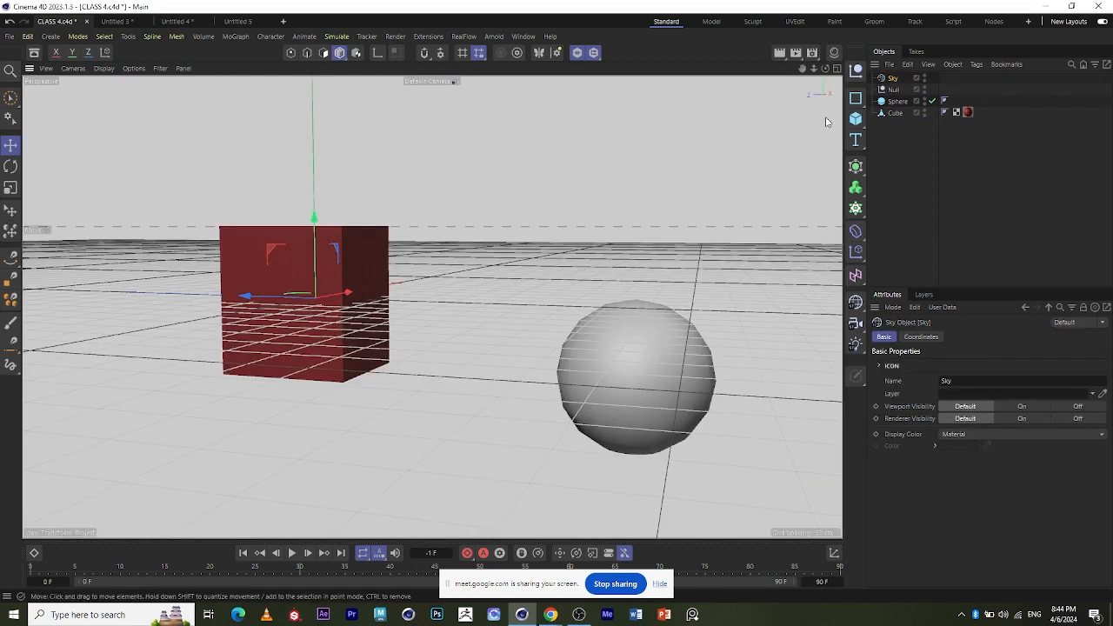
{"action": "left_click", "coordinate": [54, 37]}
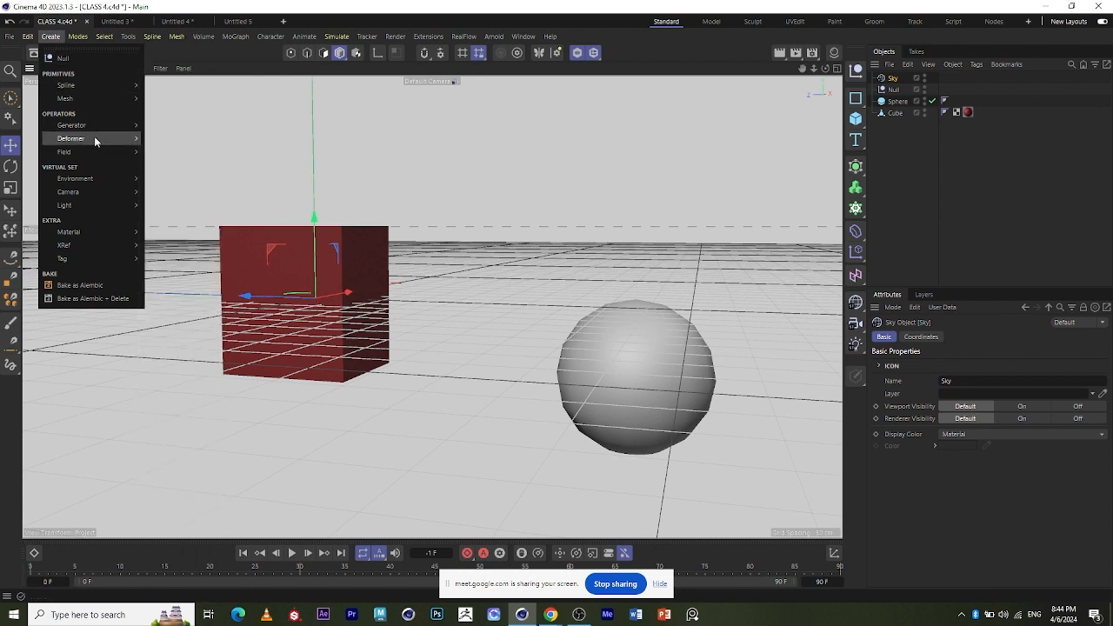
{"action": "mouse_move", "coordinate": [98, 148]}
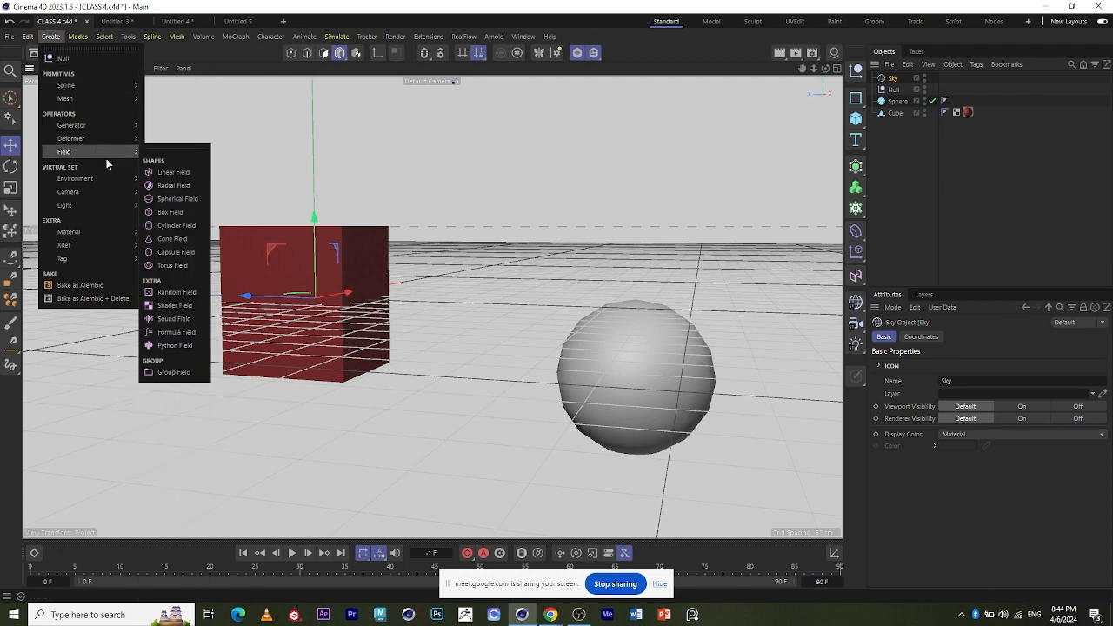
{"action": "mouse_move", "coordinate": [106, 204]}
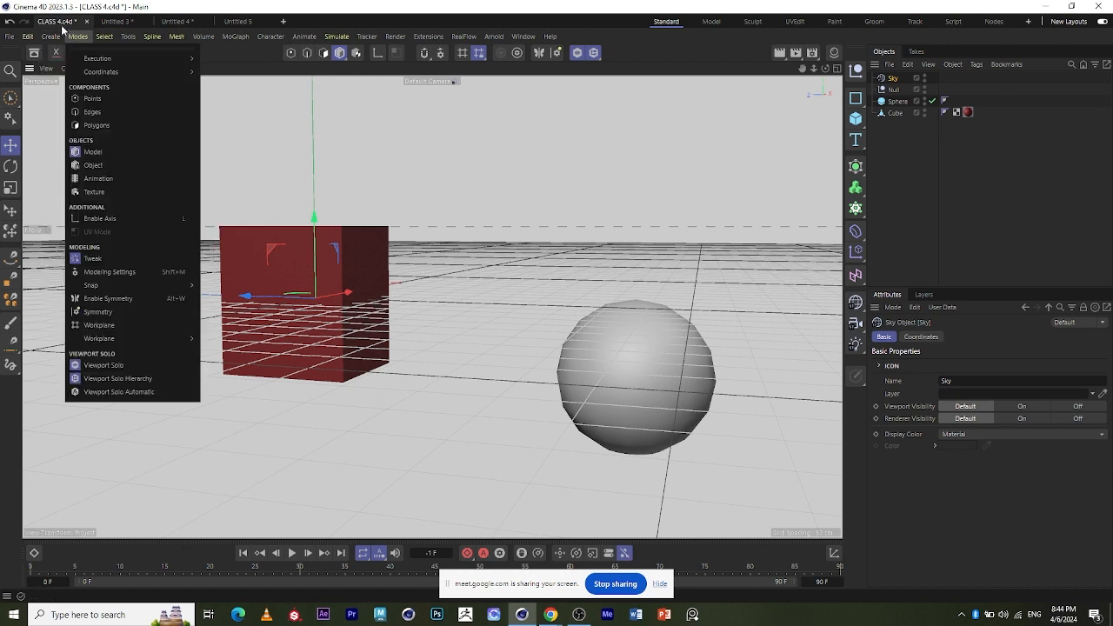
{"action": "mouse_move", "coordinate": [77, 35]}
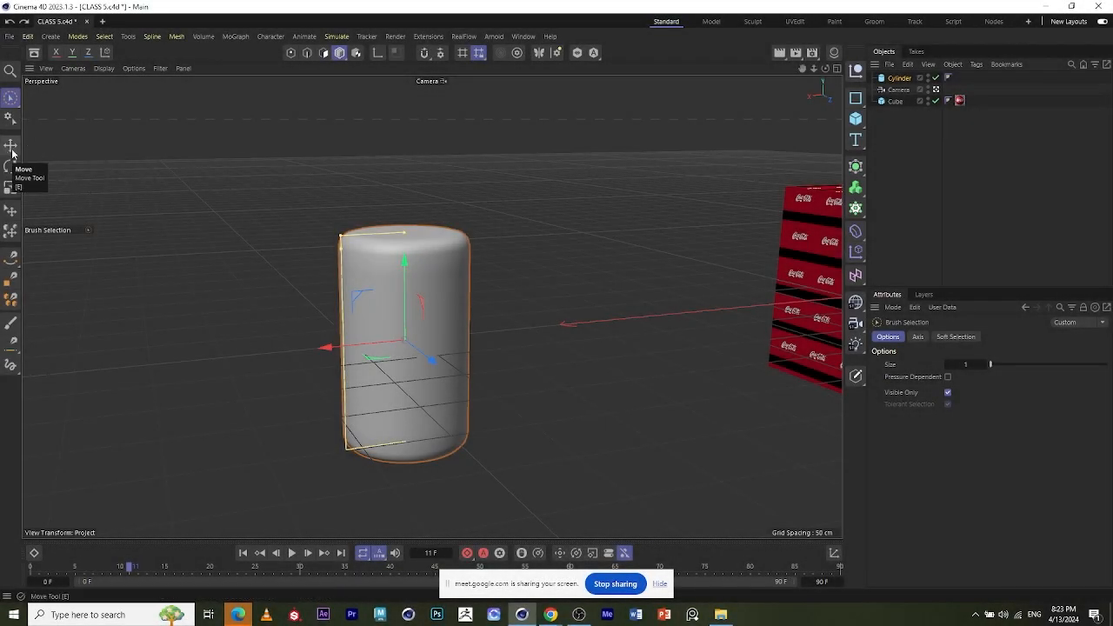
Raise the cylinder along its vertical Y axis with the Move tool.
{"action": "left_click", "coordinate": [11, 150]}
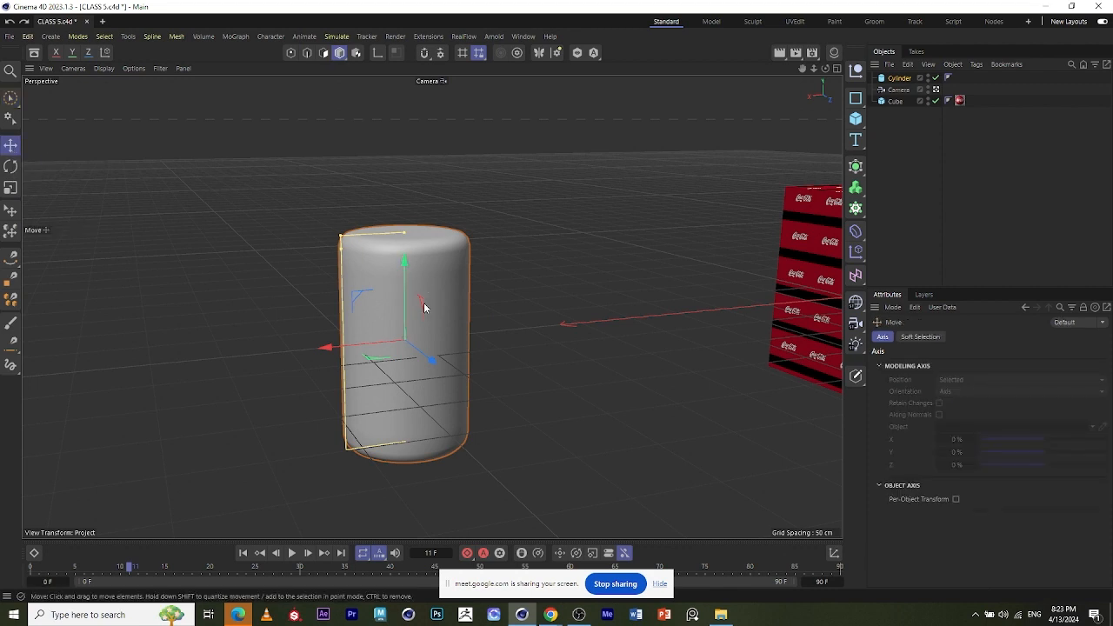
{"action": "scroll", "coordinate": [424, 307], "scroll_direction": "up", "scroll_amount": 1}
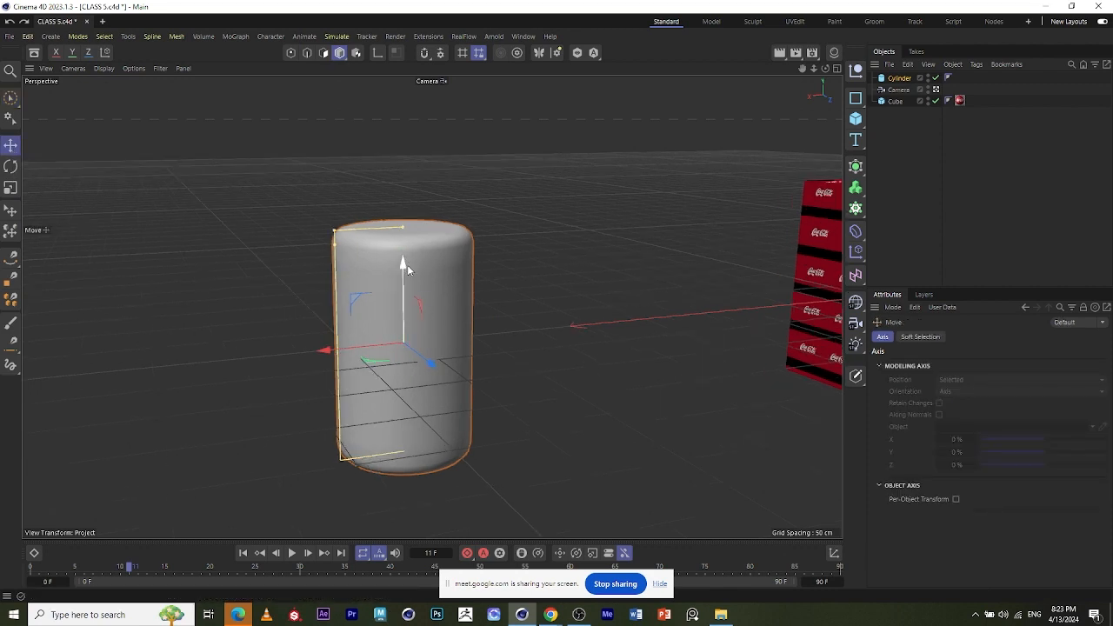
{"action": "left_click_drag", "start_coordinate": [403, 272], "coordinate": [421, 249]}
{"action": "scroll", "coordinate": [423, 306], "scroll_direction": "up", "scroll_amount": 2}
{"action": "left_click_drag", "start_coordinate": [430, 306], "coordinate": [798, 303], "text": "alt"}
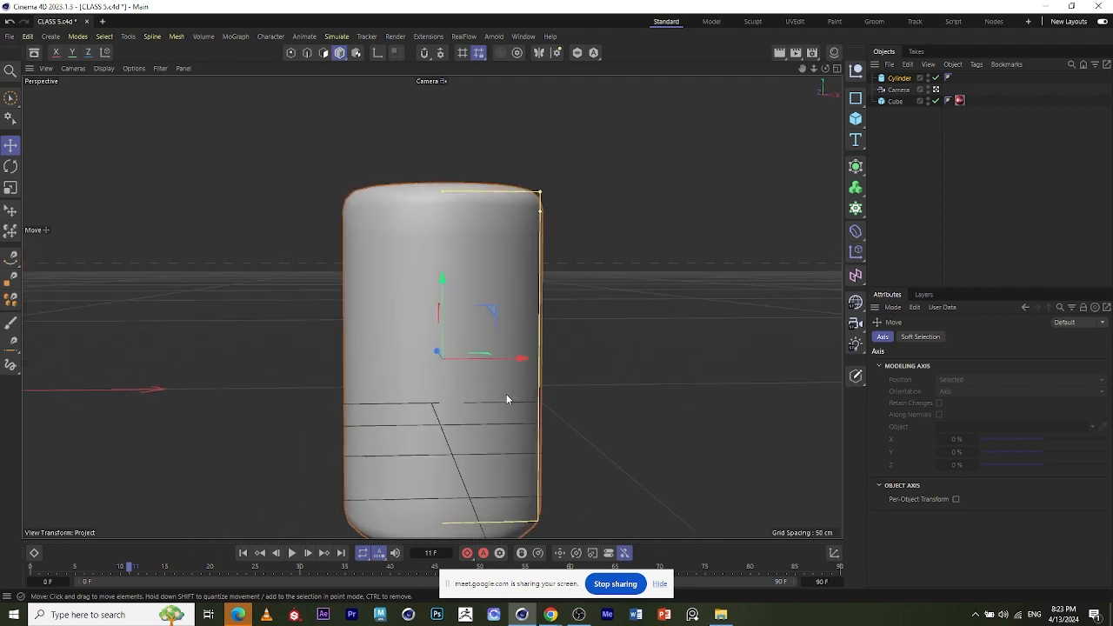
{"action": "middle_click_drag", "start_coordinate": [447, 400], "coordinate": [414, 386], "text": "alt"}
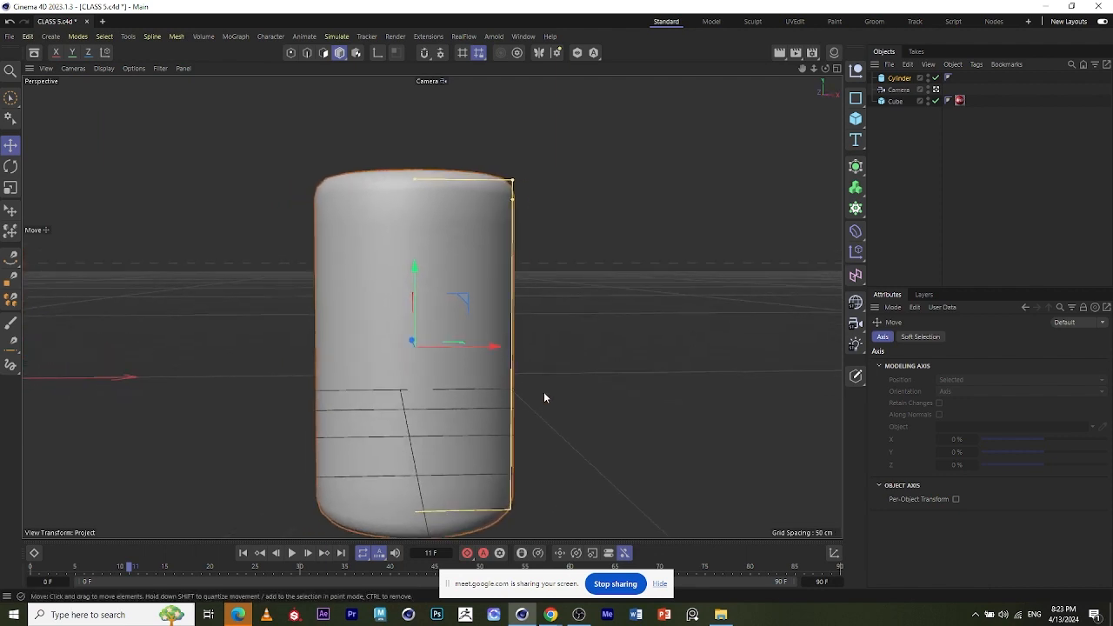
{"action": "left_click_drag", "start_coordinate": [425, 276], "coordinate": [443, 247]}
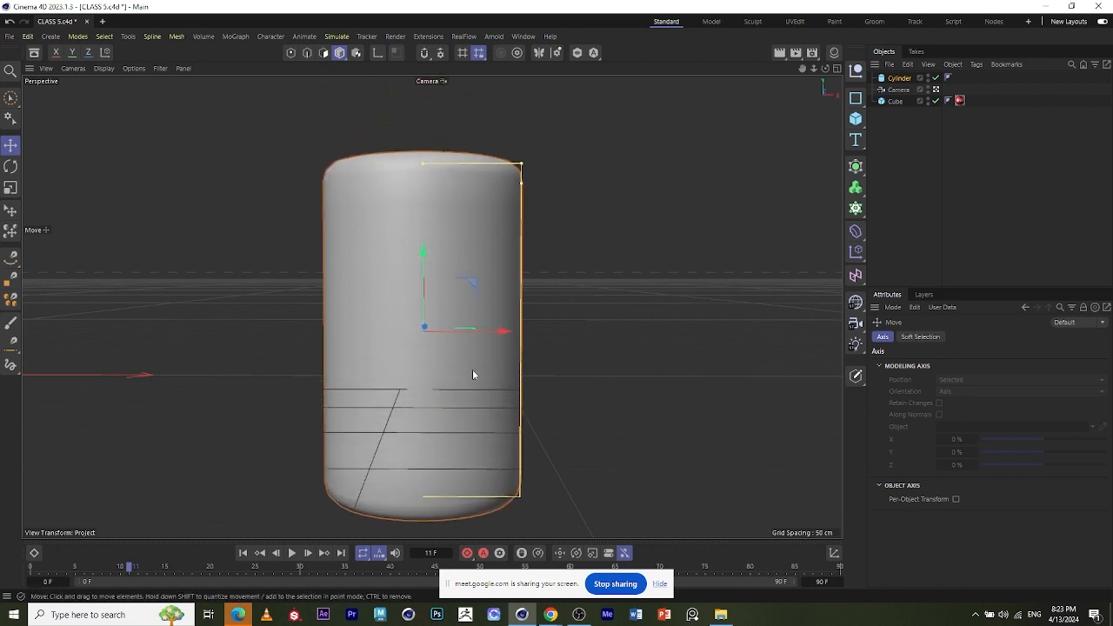
Lower the cylinder along its vertical Y axis.
{"action": "left_click_drag", "start_coordinate": [472, 374], "coordinate": [451, 372], "text": "alt"}
{"action": "scroll", "coordinate": [448, 262], "scroll_direction": "up", "scroll_amount": 2}
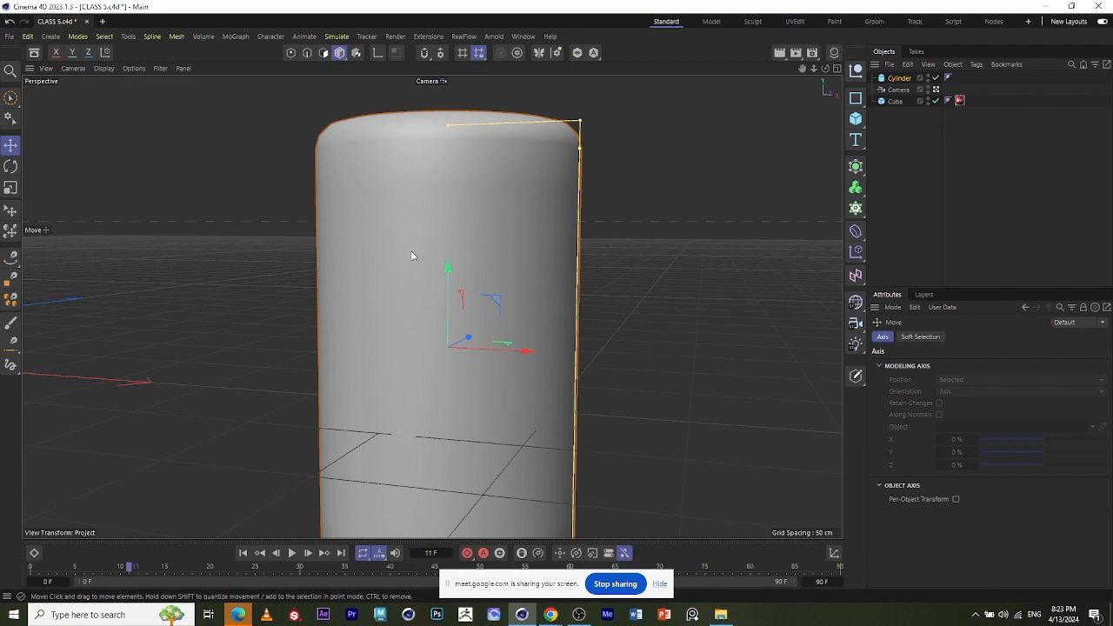
{"action": "scroll", "coordinate": [412, 255], "scroll_direction": "down", "scroll_amount": 2}
{"action": "left_click_drag", "start_coordinate": [444, 303], "coordinate": [490, 303], "text": "alt"}
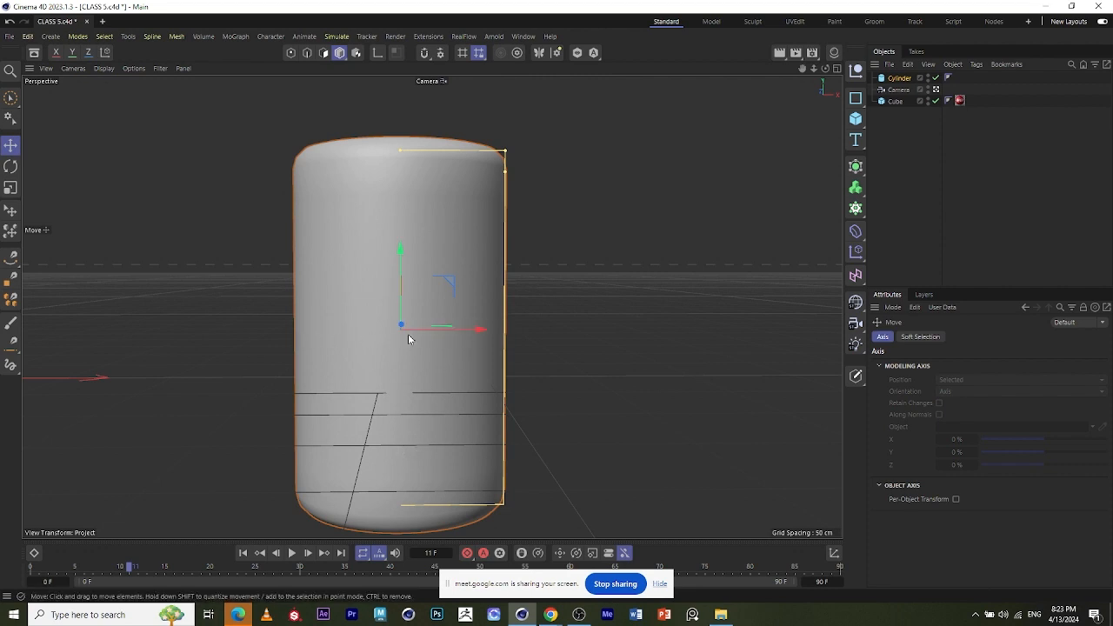
{"action": "scroll", "coordinate": [362, 258], "scroll_direction": "down", "scroll_amount": 3}
{"action": "scroll", "coordinate": [368, 300], "scroll_direction": "up", "scroll_amount": 1}
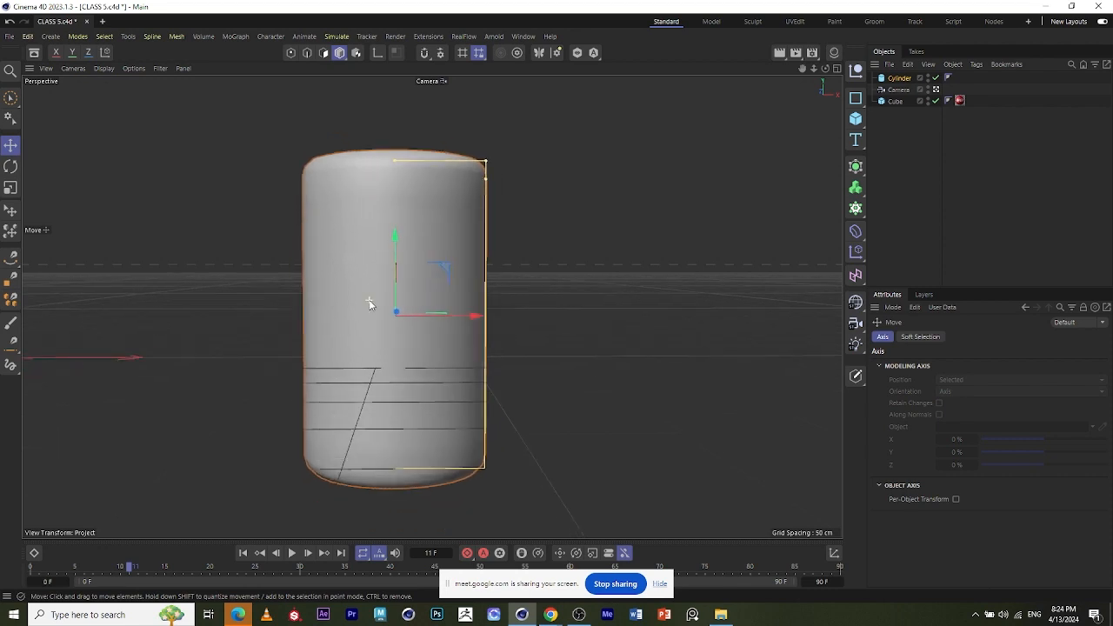
{"action": "scroll", "coordinate": [369, 301], "scroll_direction": "up", "scroll_amount": 1}
{"action": "scroll", "coordinate": [364, 287], "scroll_direction": "up", "scroll_amount": 1}
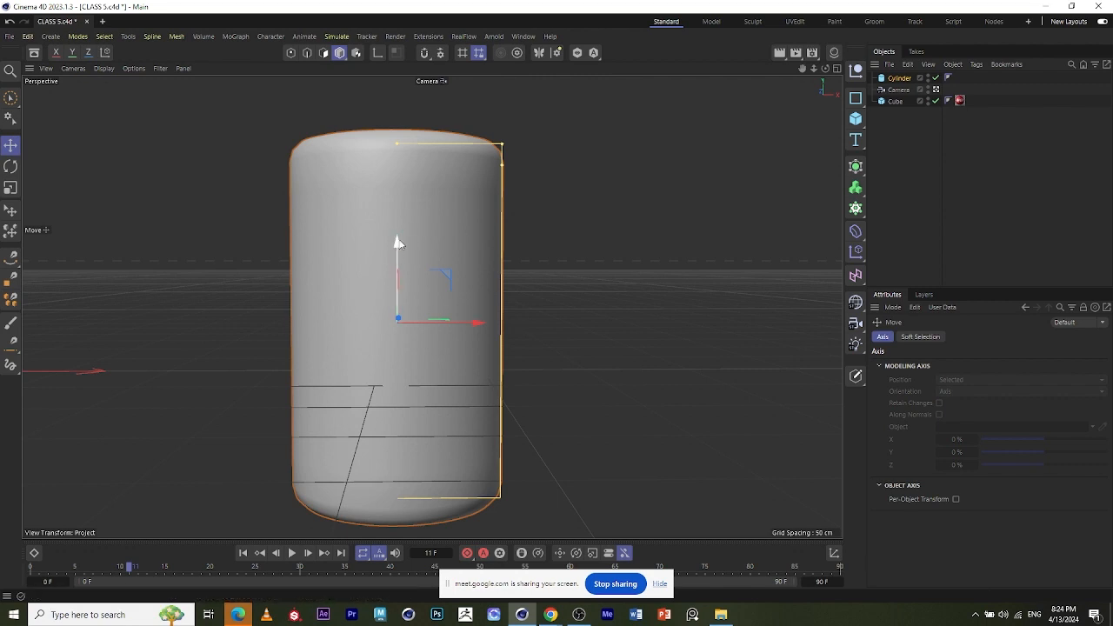
{"action": "left_click_drag", "start_coordinate": [395, 243], "coordinate": [390, 322]}
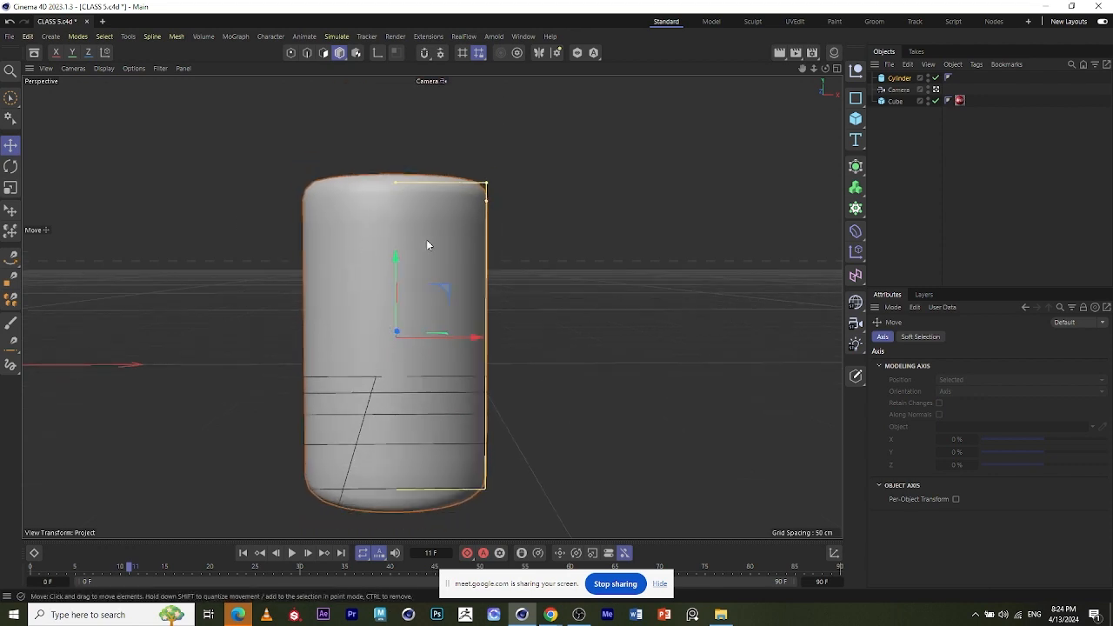
Reduce the cylinder's radius to 36 cm and its height to 123 cm in its object properties.
{"action": "left_click", "coordinate": [397, 218]}
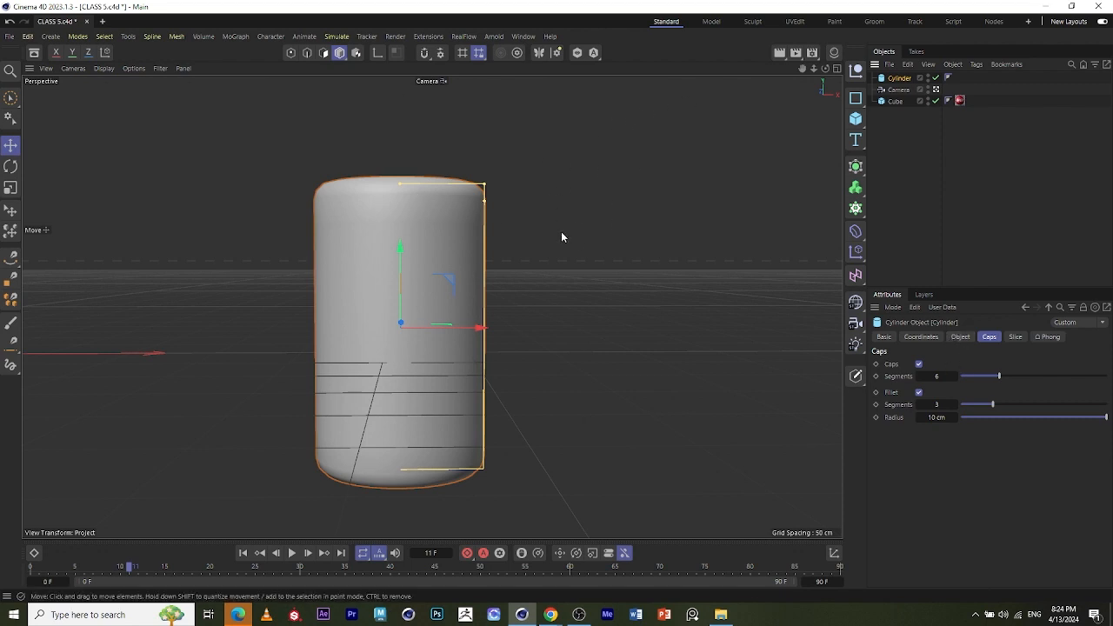
{"action": "left_click", "coordinate": [961, 336]}
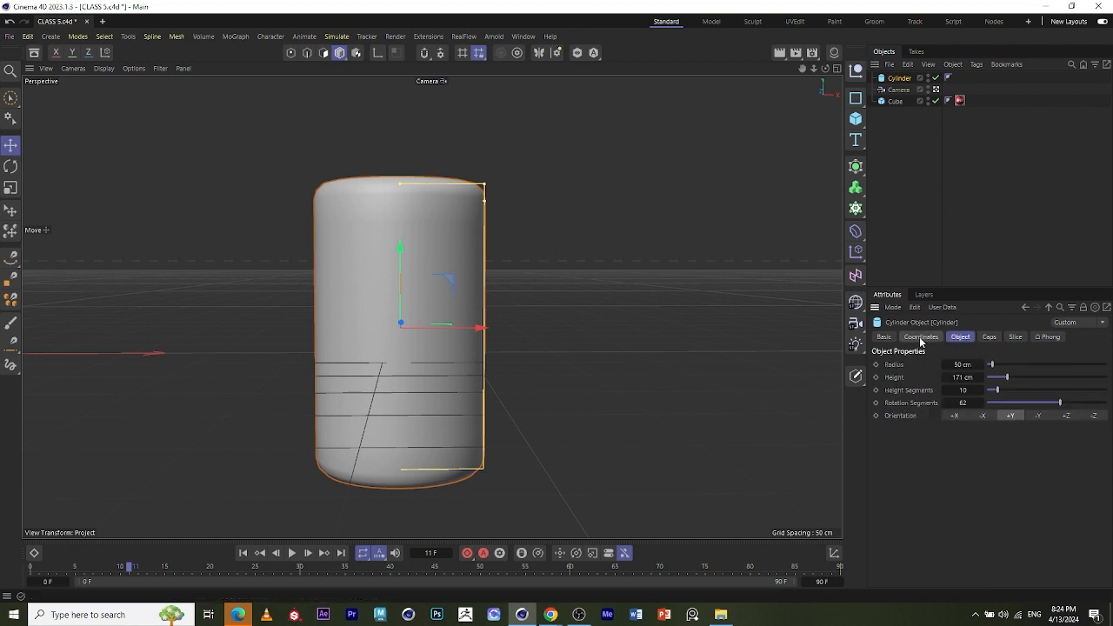
{"action": "mouse_move", "coordinate": [993, 367]}
{"action": "left_mouse_down"}
{"action": "mouse_move", "coordinate": [1023, 377]}
{"action": "mouse_move", "coordinate": [1000, 377]}
{"action": "left_mouse_up"}
{"action": "left_click_drag", "start_coordinate": [672, 475], "coordinate": [483, 353], "text": "alt"}
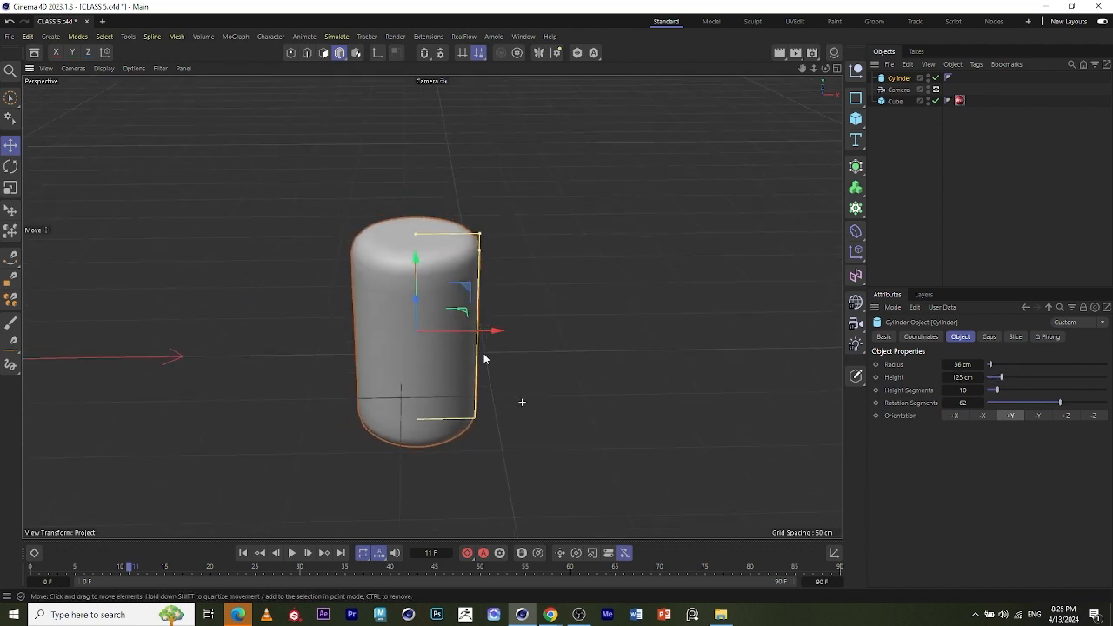
Increase the cylinder's height segments to 18 and its cap fillet segments to 8.
{"action": "scroll", "coordinate": [484, 353], "scroll_direction": "up", "scroll_amount": 4}
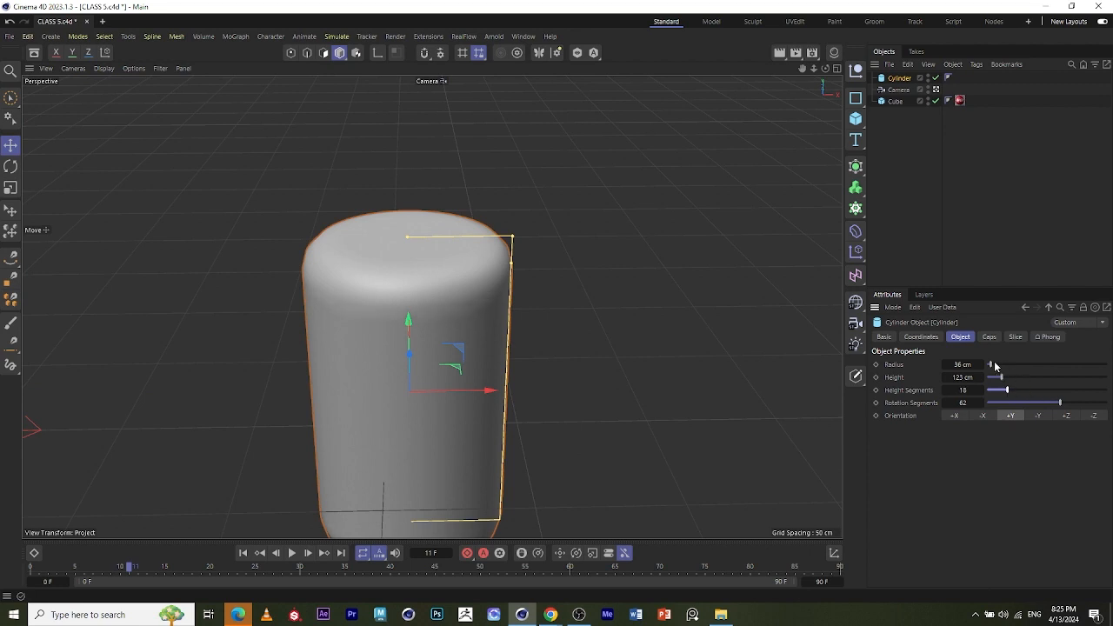
{"action": "left_click_drag", "start_coordinate": [539, 258], "coordinate": [536, 278], "text": "alt"}
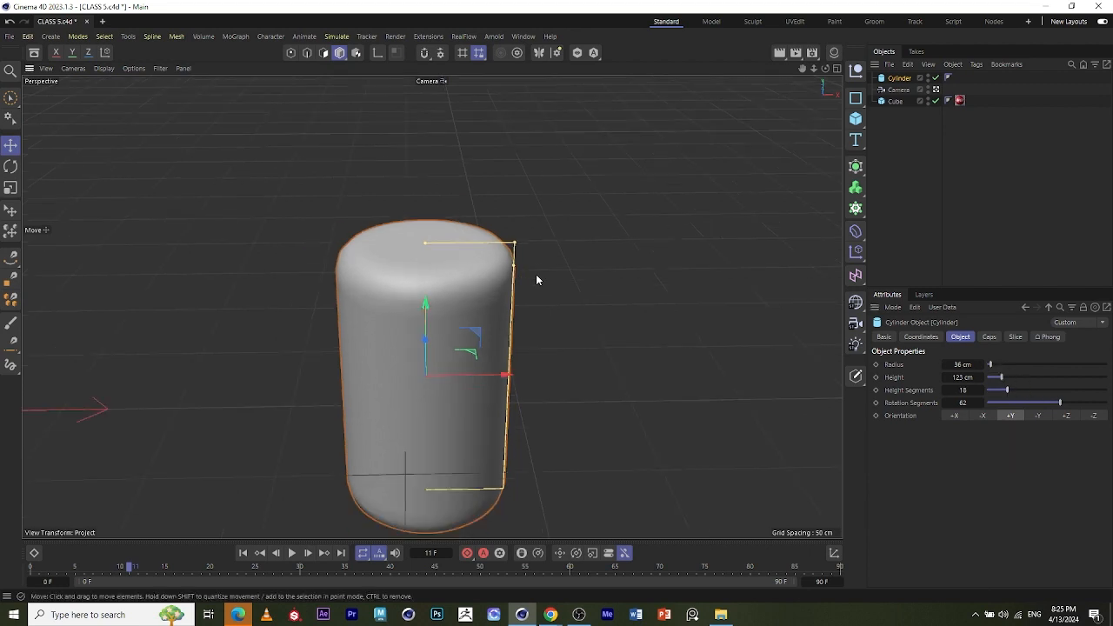
{"action": "left_click", "coordinate": [989, 337]}
{"action": "mouse_move", "coordinate": [992, 407]}
{"action": "left_mouse_down"}
{"action": "mouse_move", "coordinate": [1087, 385]}
{"action": "mouse_move", "coordinate": [957, 415]}
{"action": "mouse_move", "coordinate": [1076, 397]}
{"action": "left_mouse_up"}
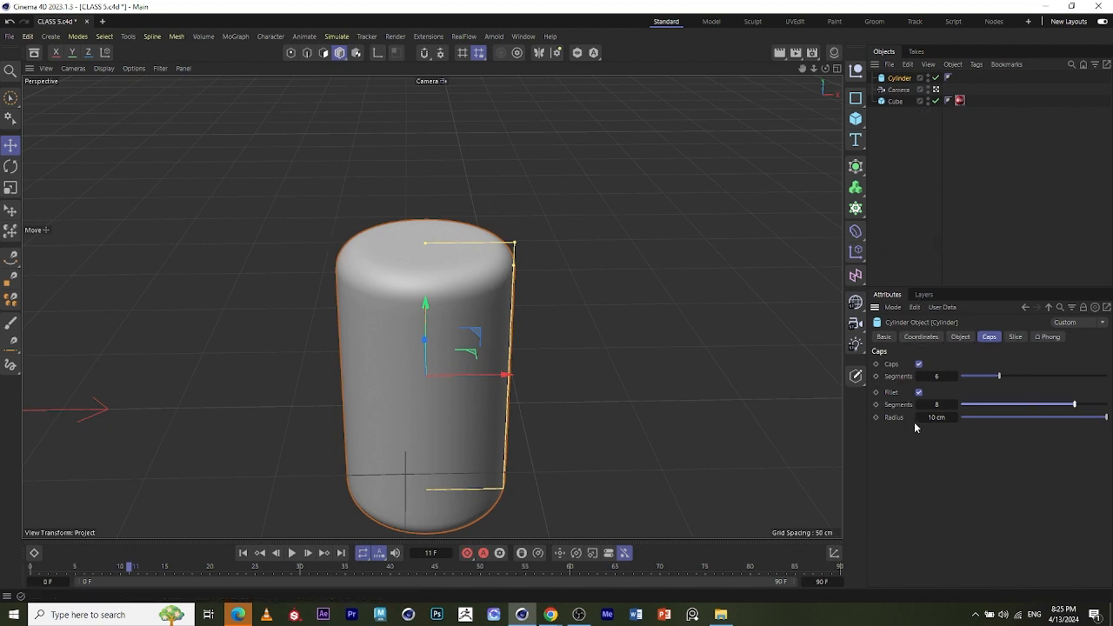
Adjust the cylinder's position coordinates to about 440 cm in X and about 67 cm in Y.
{"action": "left_click", "coordinate": [919, 337]}
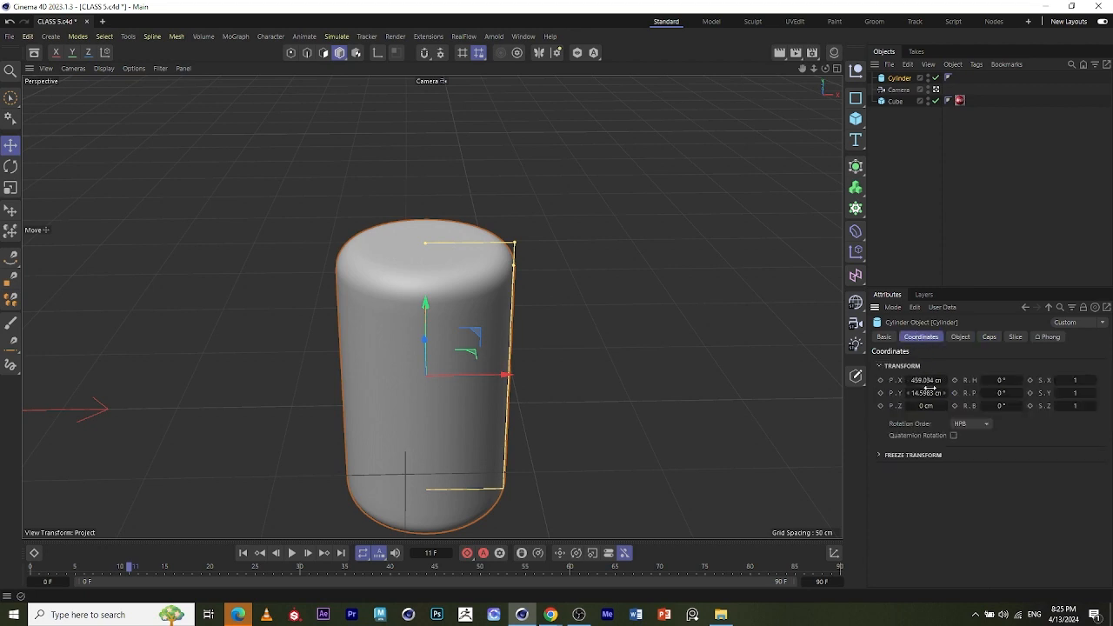
{"action": "scroll", "coordinate": [462, 373], "scroll_direction": "down", "scroll_amount": 3}
{"action": "scroll", "coordinate": [462, 374], "scroll_direction": "up", "scroll_amount": 3}
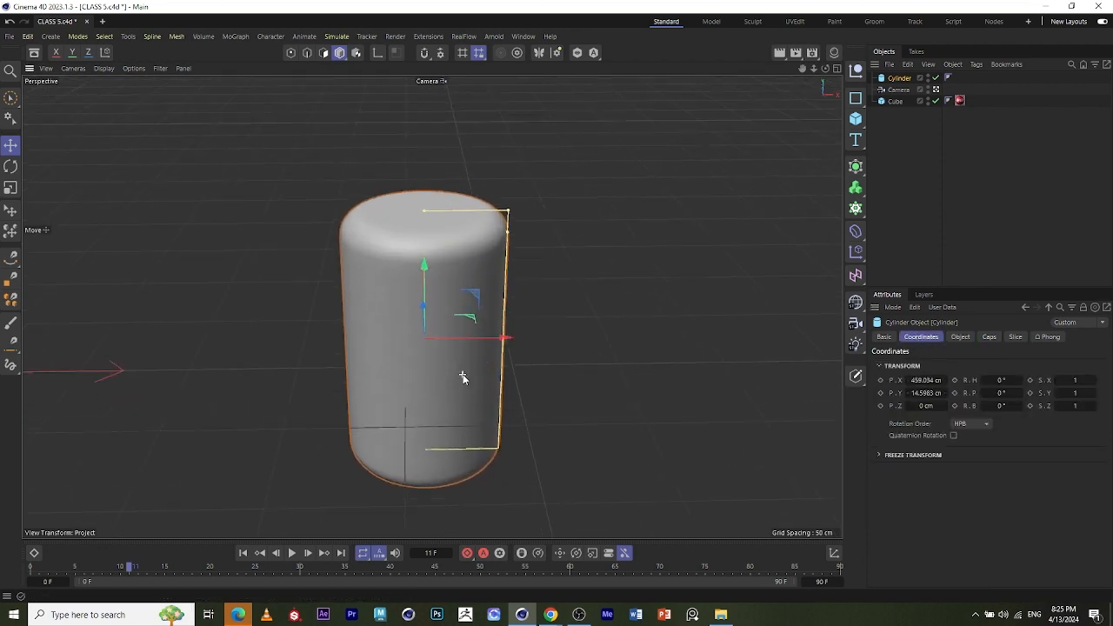
{"action": "scroll", "coordinate": [432, 313], "scroll_direction": "down", "scroll_amount": 2}
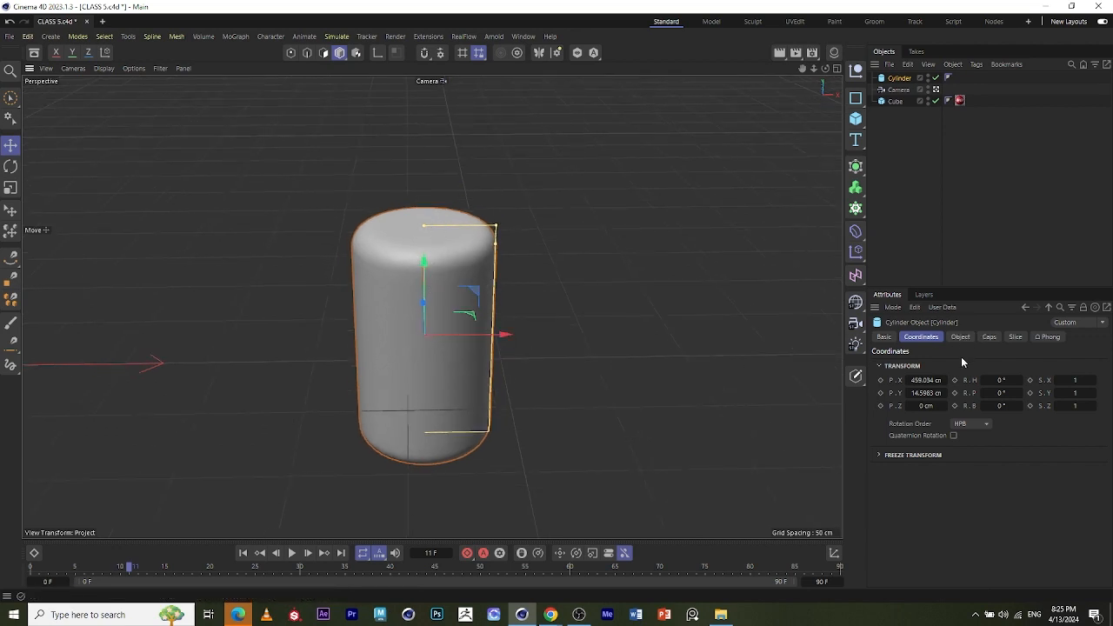
{"action": "mouse_move", "coordinate": [971, 376]}
{"action": "left_mouse_down"}
{"action": "mouse_move", "coordinate": [921, 376]}
{"action": "mouse_move", "coordinate": [1017, 380]}
{"action": "mouse_move", "coordinate": [958, 380]}
{"action": "left_mouse_up"}
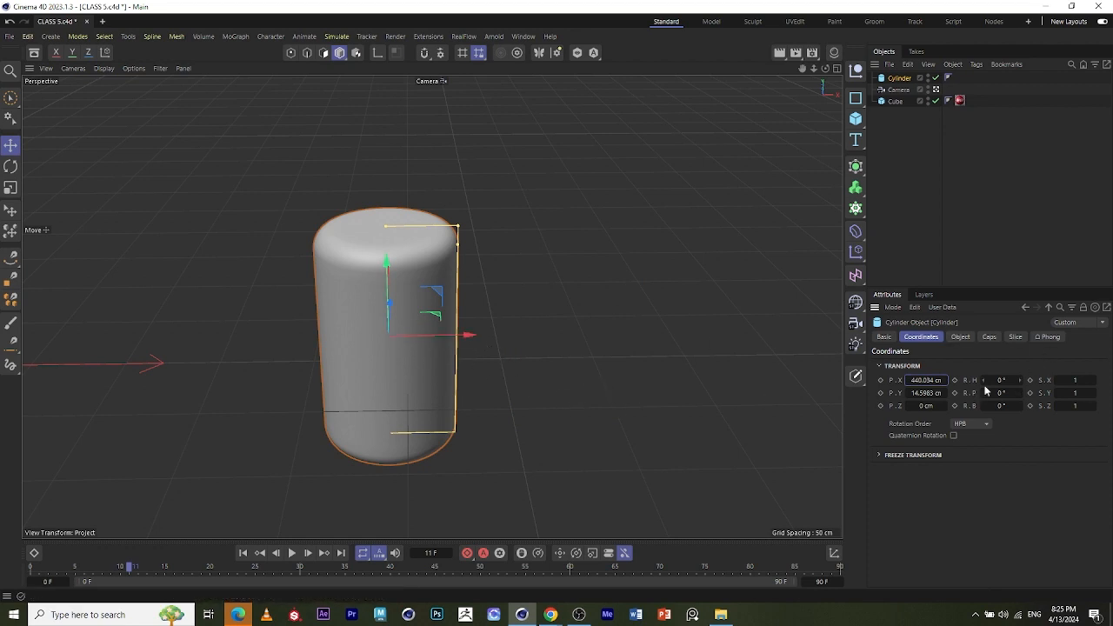
{"action": "mouse_move", "coordinate": [929, 393]}
{"action": "left_mouse_down"}
{"action": "mouse_move", "coordinate": [943, 393]}
{"action": "mouse_move", "coordinate": [899, 393]}
{"action": "mouse_move", "coordinate": [941, 393]}
{"action": "left_mouse_up"}
Enter a Y position of 20 cm for the cylinder and replace it with 200 cm.
{"action": "scroll", "coordinate": [435, 398], "scroll_direction": "down", "scroll_amount": 4}
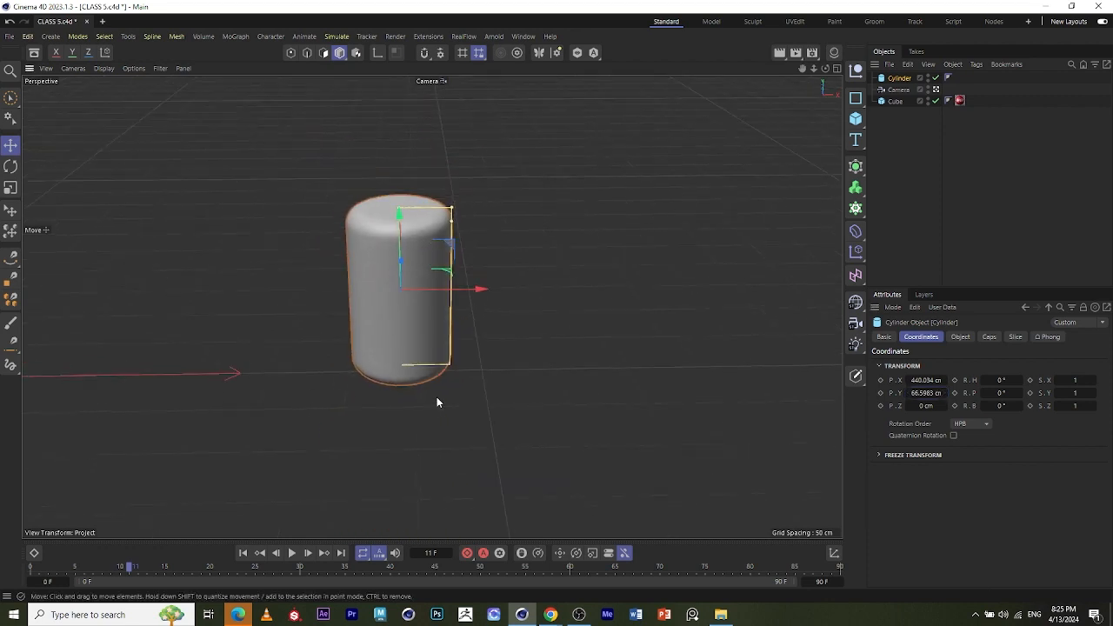
{"action": "left_click_drag", "start_coordinate": [551, 397], "coordinate": [564, 330], "text": "alt"}
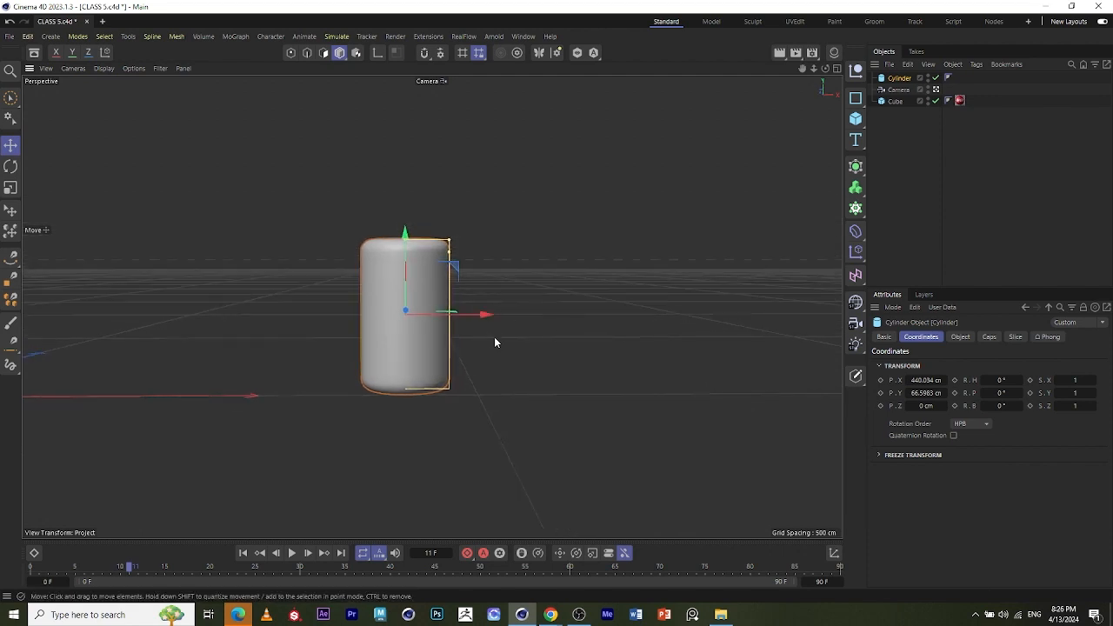
{"action": "left_click", "coordinate": [922, 392]}
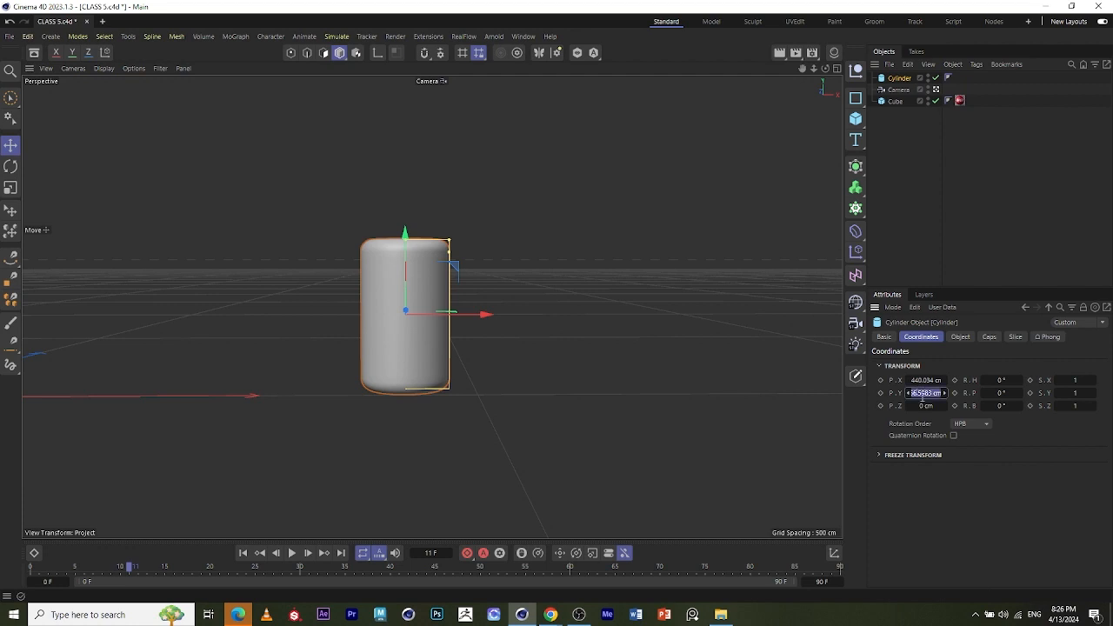
{"action": "type", "text": "20"}
{"action": "key", "text": "Return"}
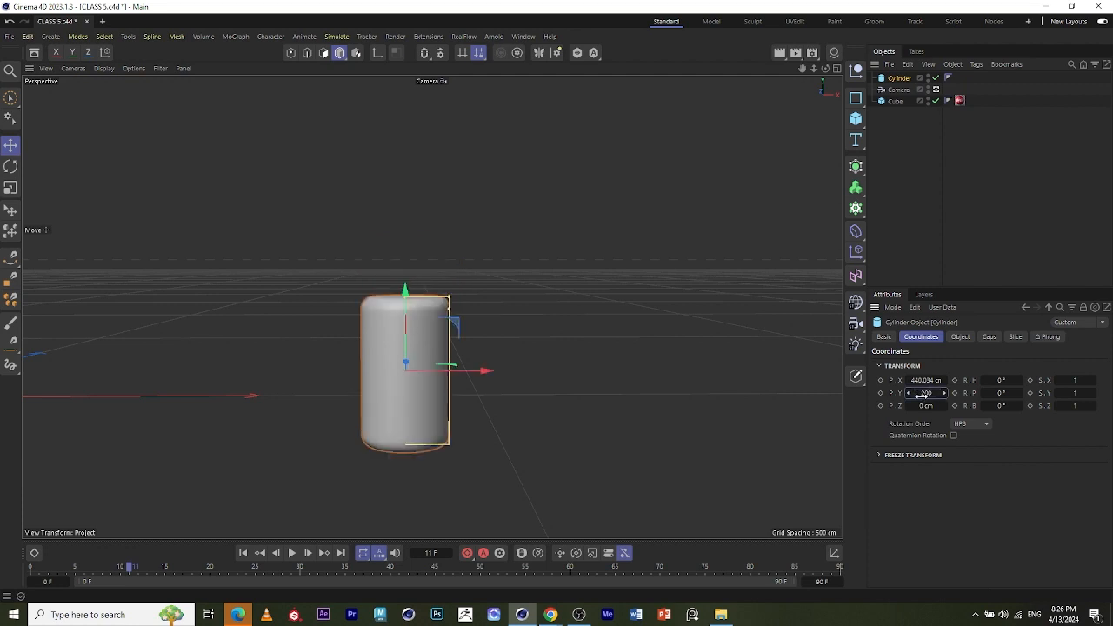
{"action": "key", "text": "Return"}
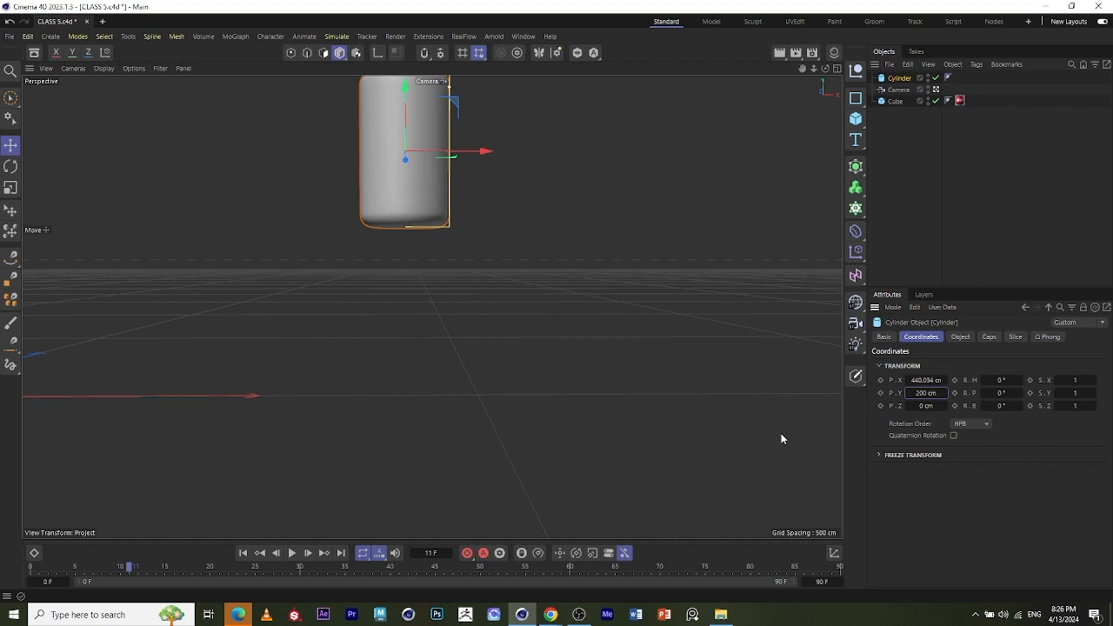
Examine the cylinder in the viewport from different distances and angles.
{"action": "scroll", "coordinate": [572, 437], "scroll_direction": "down", "scroll_amount": 3}
{"action": "scroll", "coordinate": [443, 146], "scroll_direction": "up", "scroll_amount": 4}
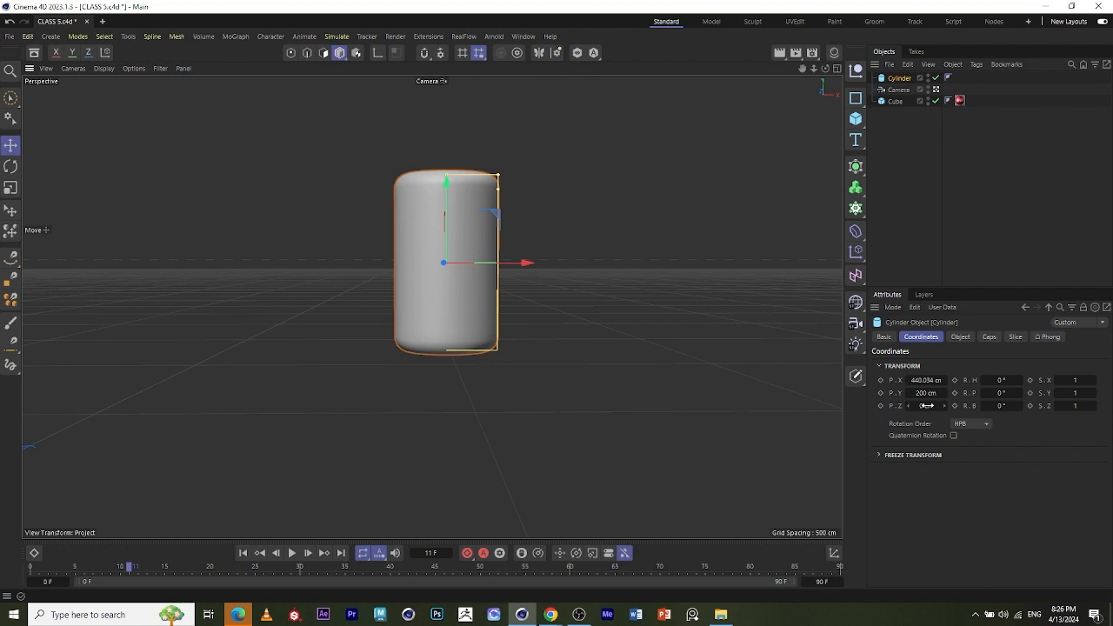
{"action": "left_click_drag", "start_coordinate": [491, 208], "coordinate": [663, 225], "text": "alt"}
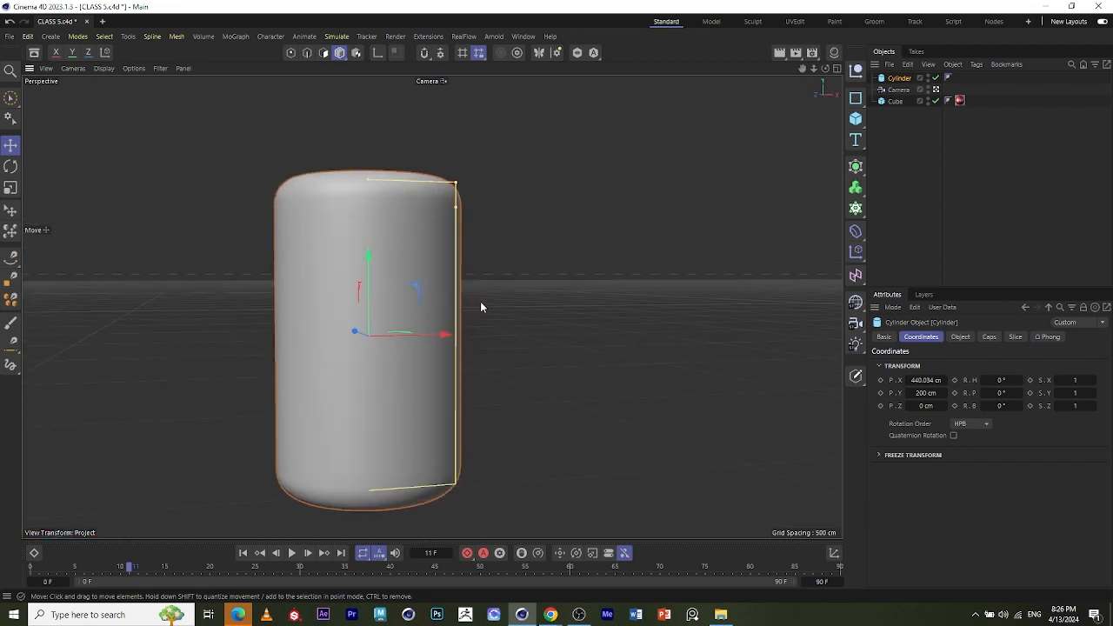
{"action": "left_click_drag", "start_coordinate": [481, 307], "coordinate": [452, 302], "text": "alt"}
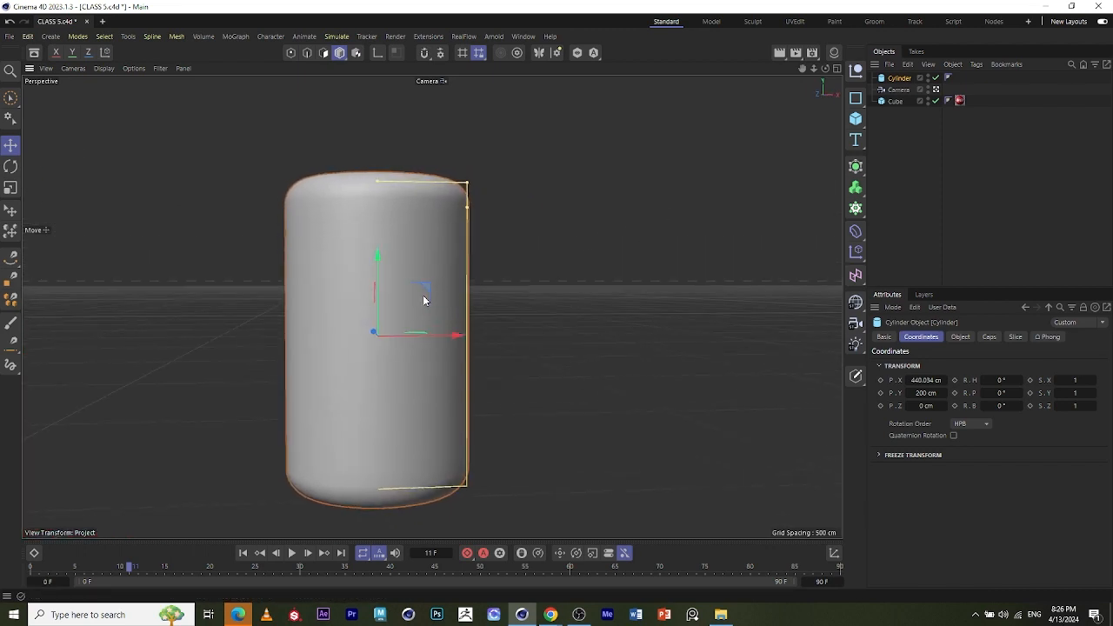
{"action": "scroll", "coordinate": [345, 281], "scroll_direction": "up", "scroll_amount": 3}
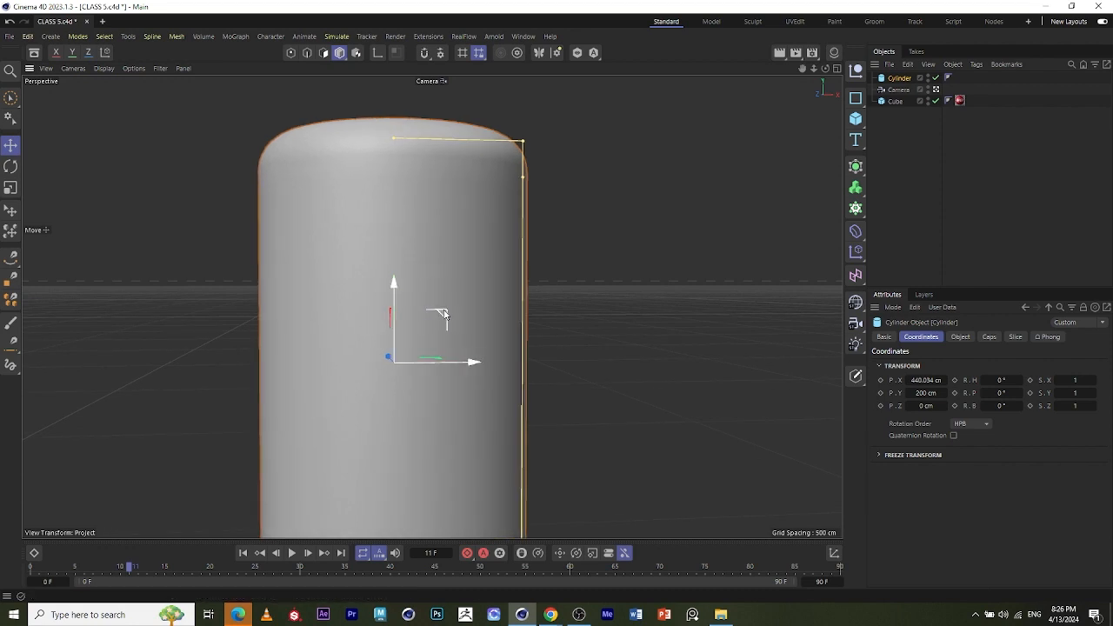
{"action": "left_click_drag", "start_coordinate": [444, 314], "coordinate": [270, 393], "text": "alt"}
{"action": "left_click_drag", "start_coordinate": [419, 377], "coordinate": [280, 373], "text": "alt"}
{"action": "scroll", "coordinate": [577, 389], "scroll_direction": "up", "scroll_amount": 5}
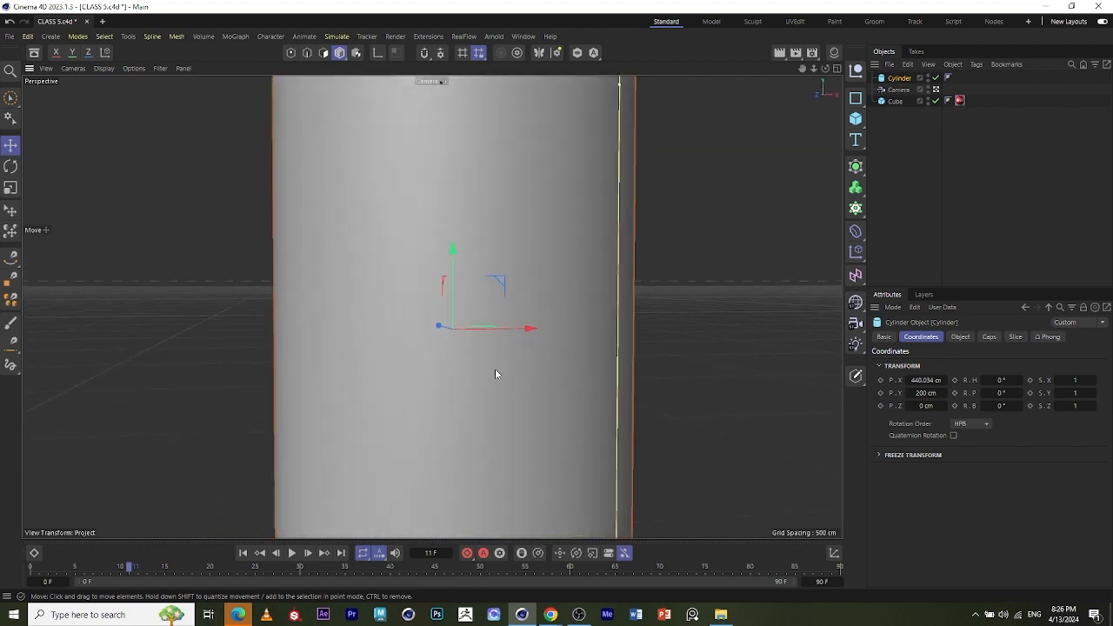
Move the cylinder freely to about 432 cm in X, 206 cm in Y and -63 cm in Z.
{"action": "left_click_drag", "start_coordinate": [495, 372], "coordinate": [469, 369], "text": "alt"}
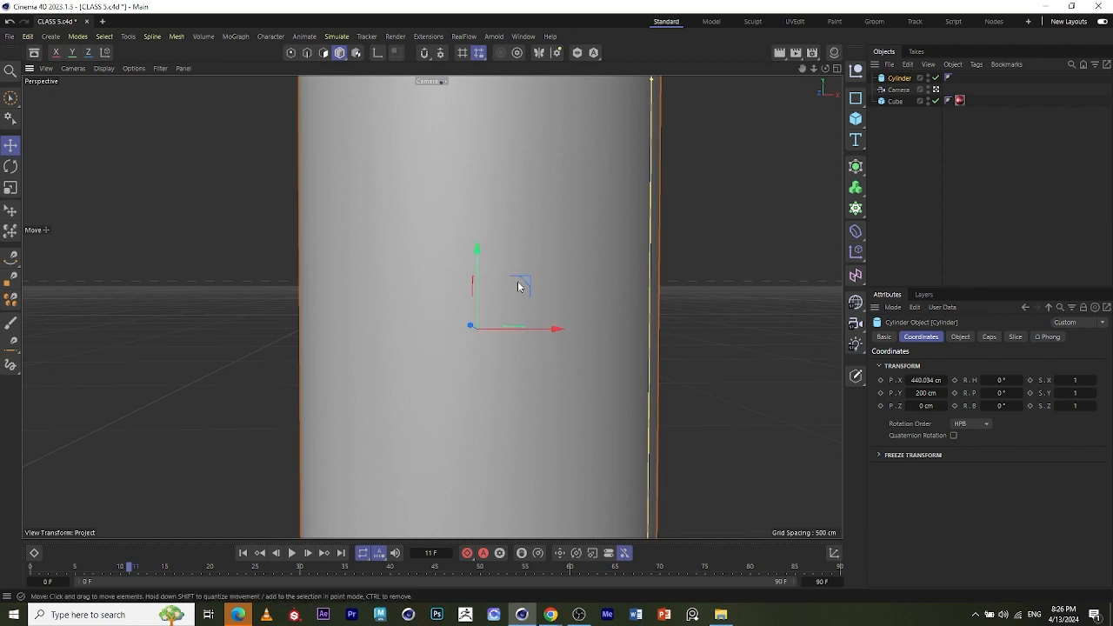
{"action": "left_click_drag", "start_coordinate": [523, 280], "coordinate": [470, 253]}
{"action": "scroll", "coordinate": [635, 318], "scroll_direction": "down", "scroll_amount": 1}
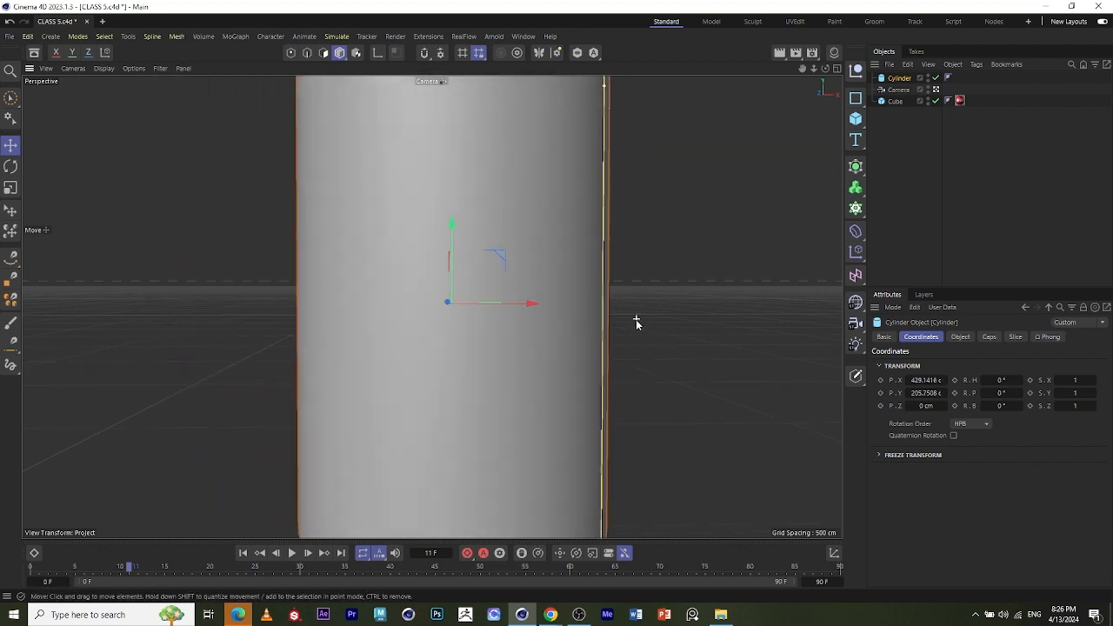
{"action": "left_click_drag", "start_coordinate": [654, 317], "coordinate": [587, 336], "text": "alt"}
{"action": "scroll", "coordinate": [587, 342], "scroll_direction": "down", "scroll_amount": 5}
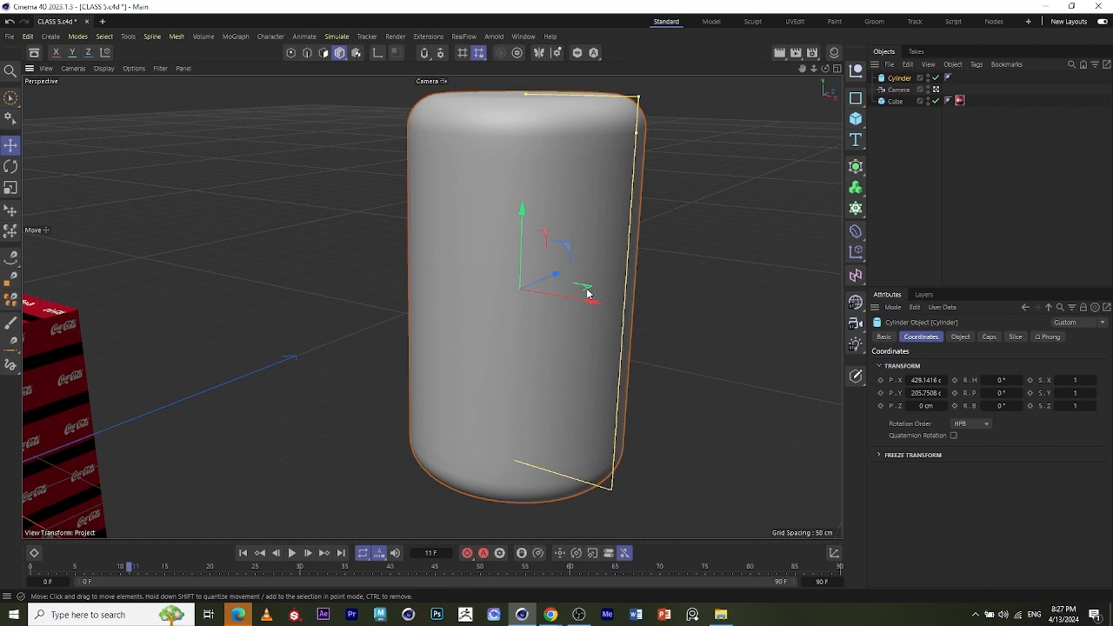
{"action": "left_click_drag", "start_coordinate": [586, 286], "coordinate": [419, 351], "text": "alt"}
{"action": "scroll", "coordinate": [483, 388], "scroll_direction": "down", "scroll_amount": 3}
{"action": "left_click_drag", "start_coordinate": [557, 324], "coordinate": [560, 331], "text": "alt"}
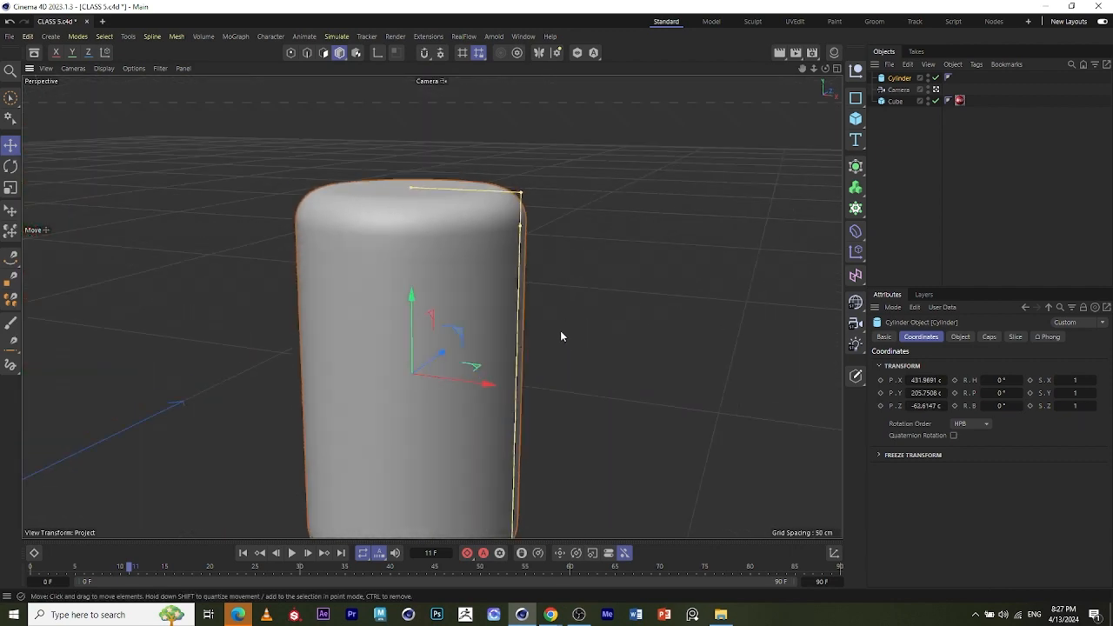
{"action": "right_click_drag", "start_coordinate": [558, 330], "coordinate": [518, 323], "text": "alt"}
{"action": "left_click_drag", "start_coordinate": [518, 324], "coordinate": [509, 359], "text": "alt"}
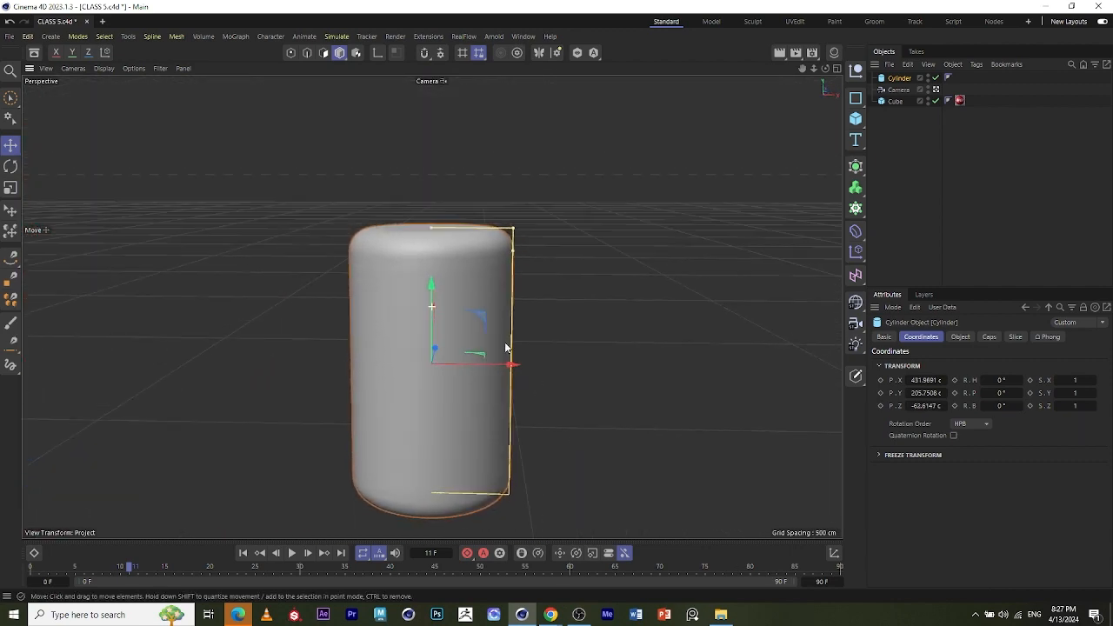
Reposition the cylinder in the XY plane at about 448 cm in X and 219 cm in Y.
{"action": "left_click_drag", "start_coordinate": [478, 315], "coordinate": [421, 269]}
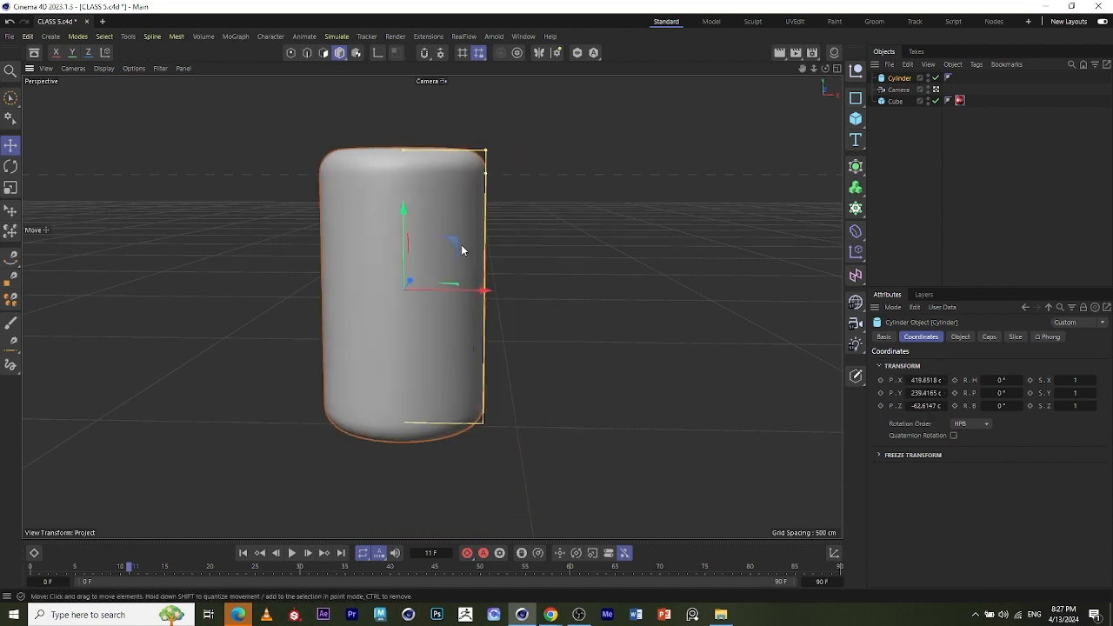
{"action": "left_click_drag", "start_coordinate": [462, 249], "coordinate": [537, 292]}
{"action": "left_click_drag", "start_coordinate": [531, 302], "coordinate": [521, 294]}
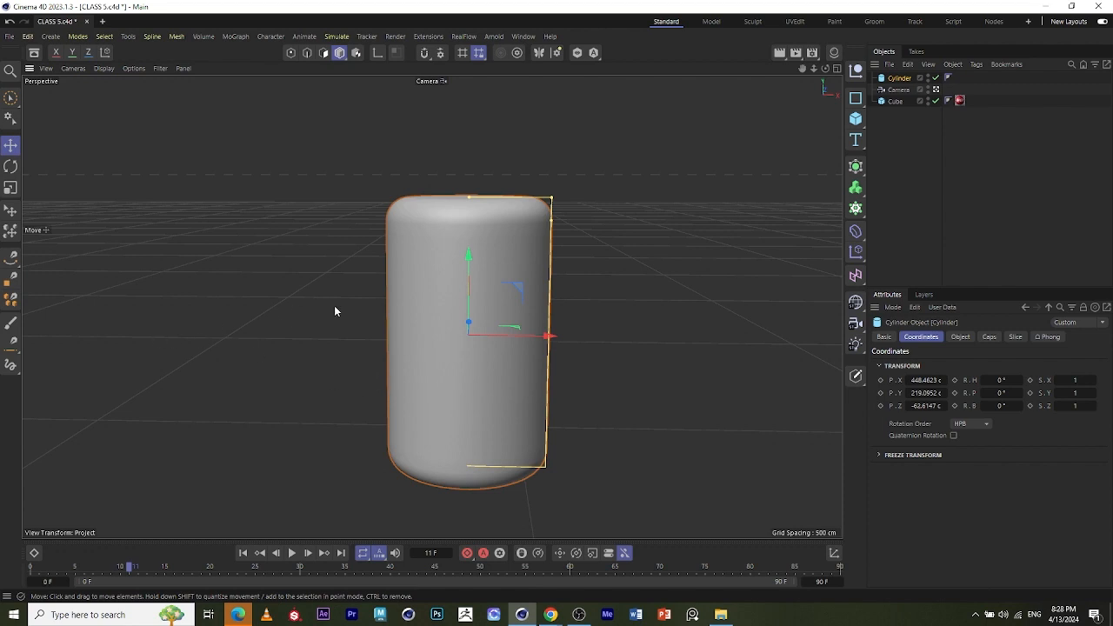
Switch repeatedly between the Move, Rotate and Scale tools with the cylinder selected, ending on the Rotate tool.
{"action": "scroll", "coordinate": [343, 292], "scroll_direction": "down", "scroll_amount": 2}
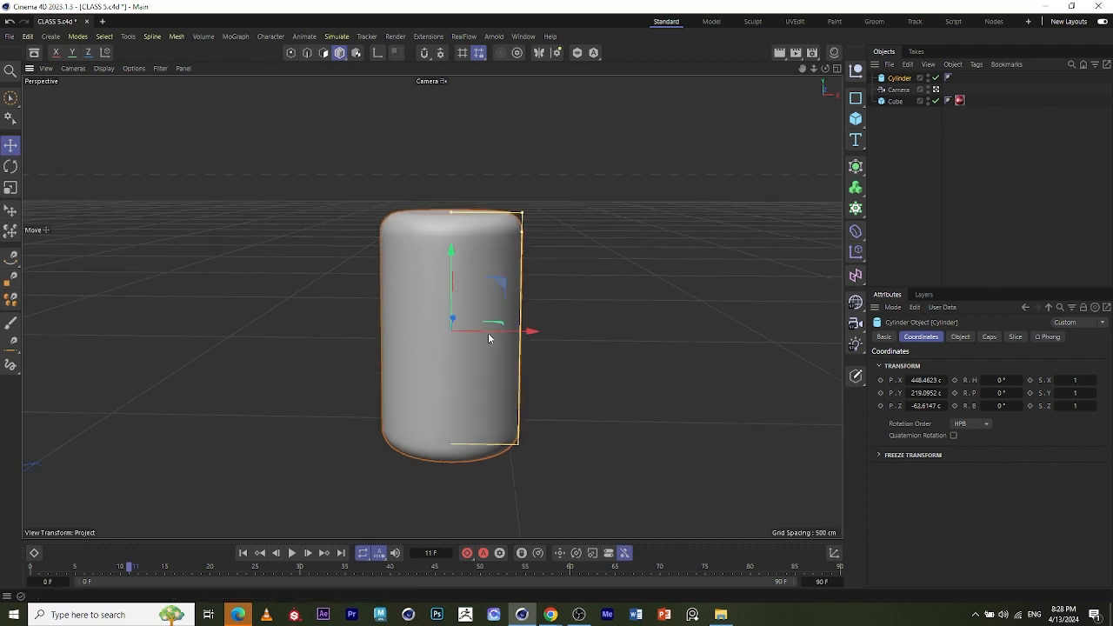
{"action": "scroll", "coordinate": [498, 300], "scroll_direction": "up", "scroll_amount": 2}
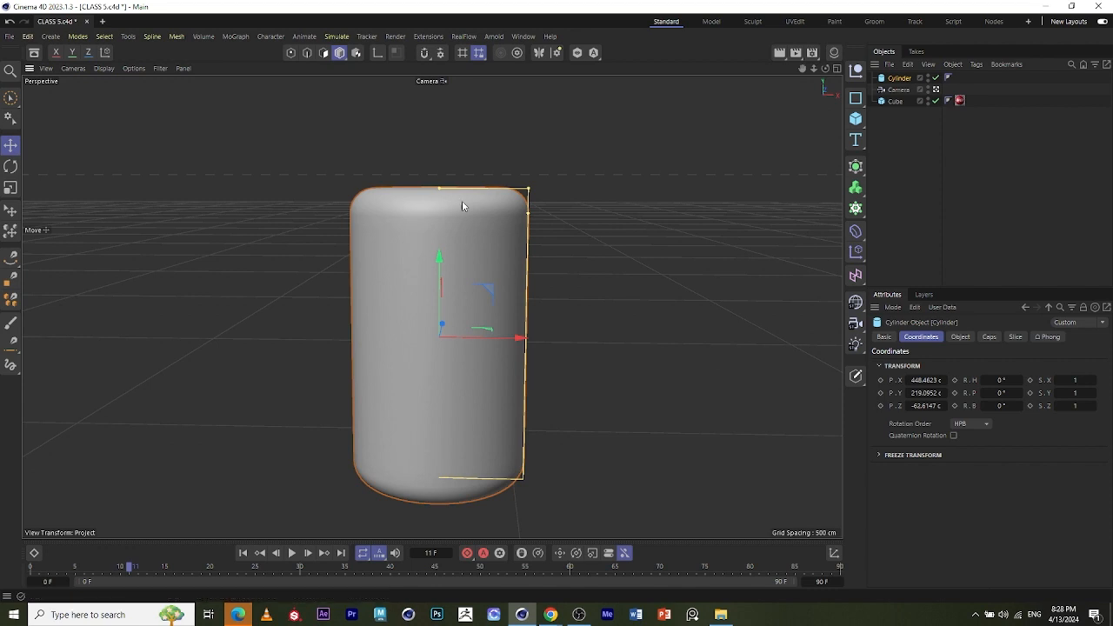
{"action": "key", "text": "e"}
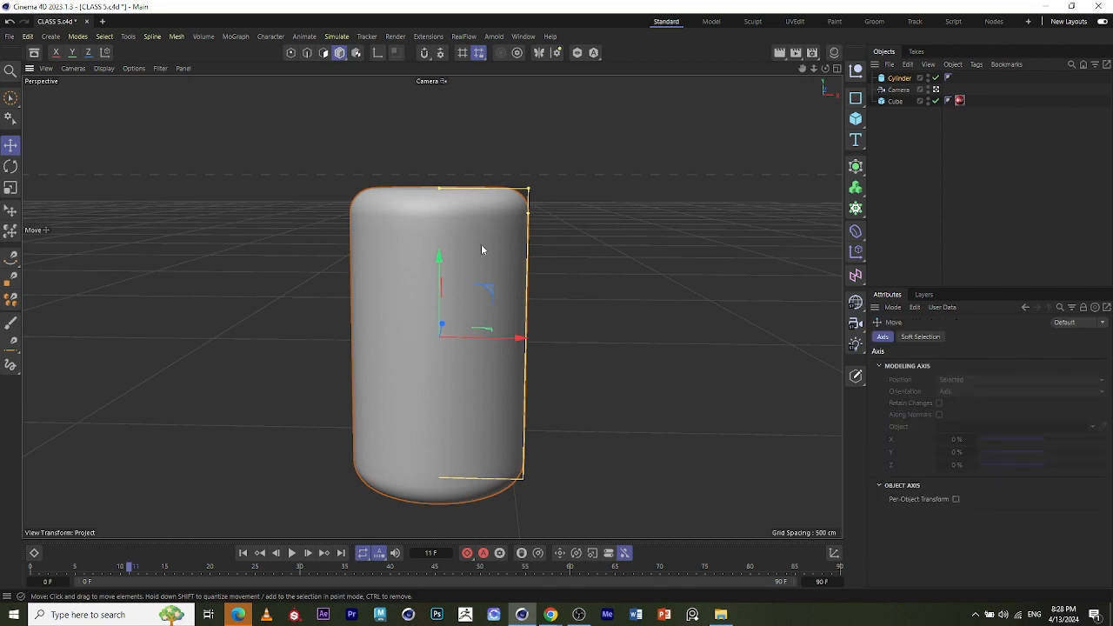
{"action": "key", "text": "r"}
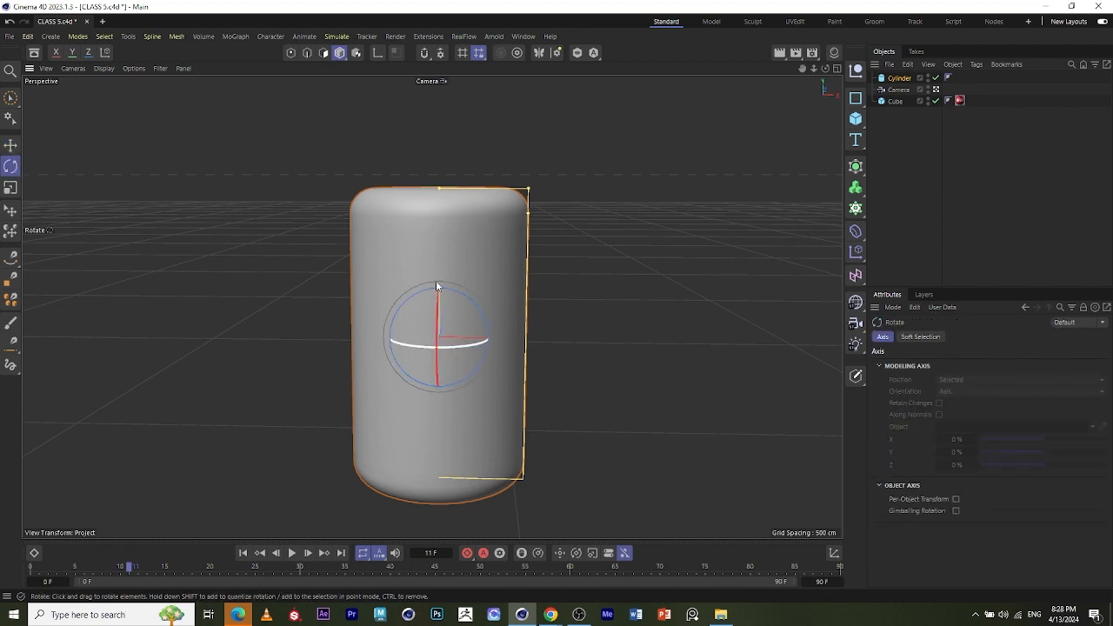
{"action": "key", "text": "t"}
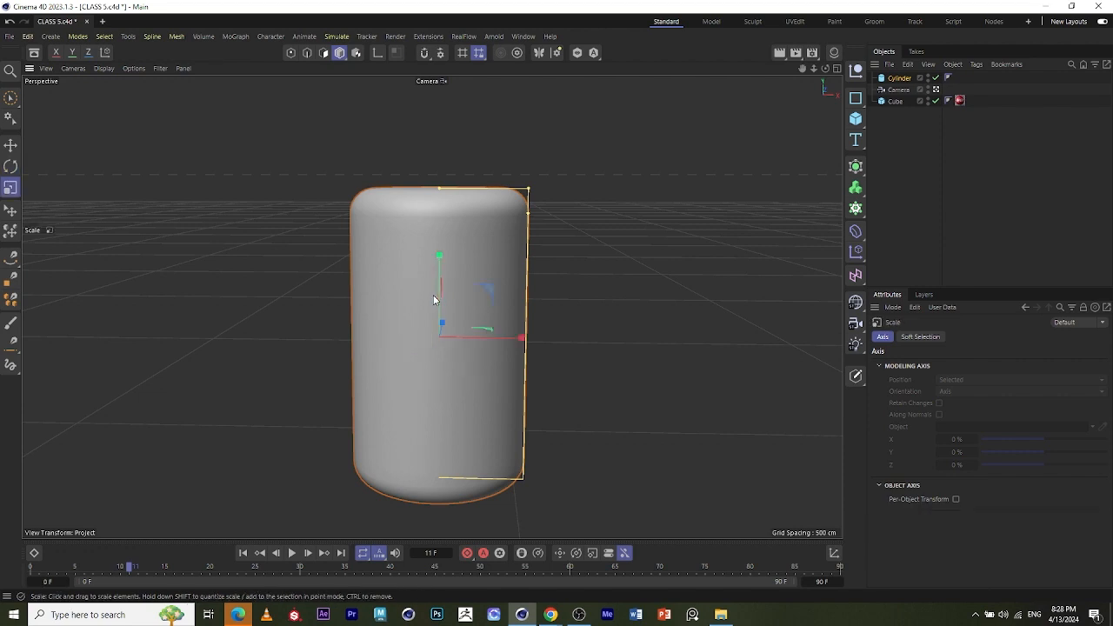
{"action": "key", "text": "e"}
{"action": "key", "text": "t"}
{"action": "key", "text": "r"}
{"action": "key", "text": "t"}
{"action": "middle_click_drag", "start_coordinate": [433, 295], "coordinate": [426, 304], "text": "alt"}
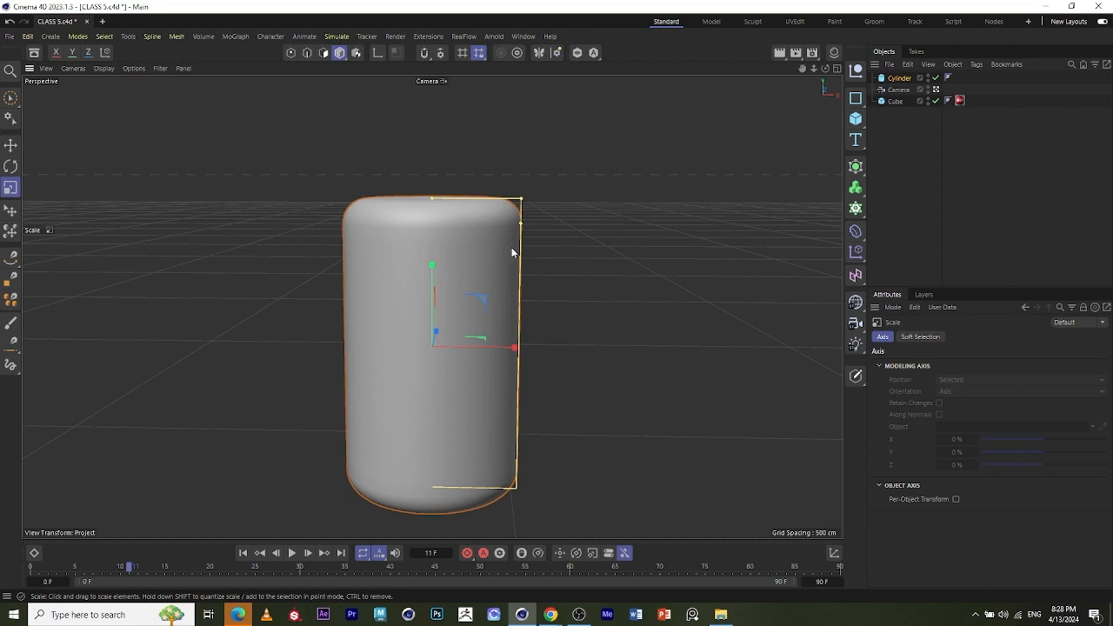
{"action": "scroll", "coordinate": [511, 251], "scroll_direction": "up", "scroll_amount": 3}
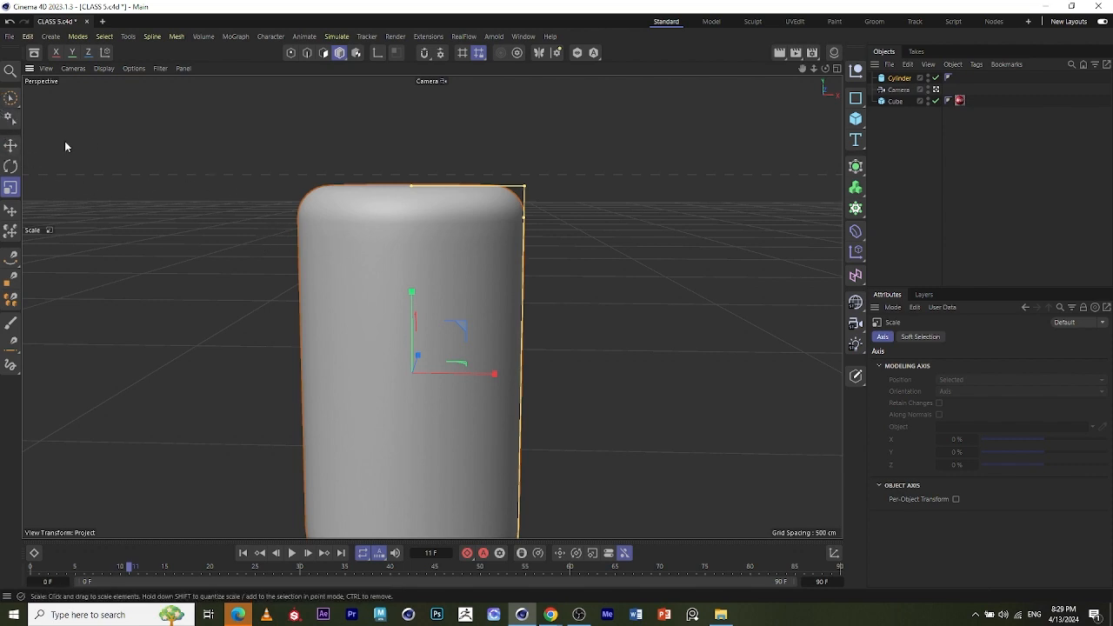
{"action": "key", "text": "e"}
{"action": "scroll", "coordinate": [400, 248], "scroll_direction": "down", "scroll_amount": 3}
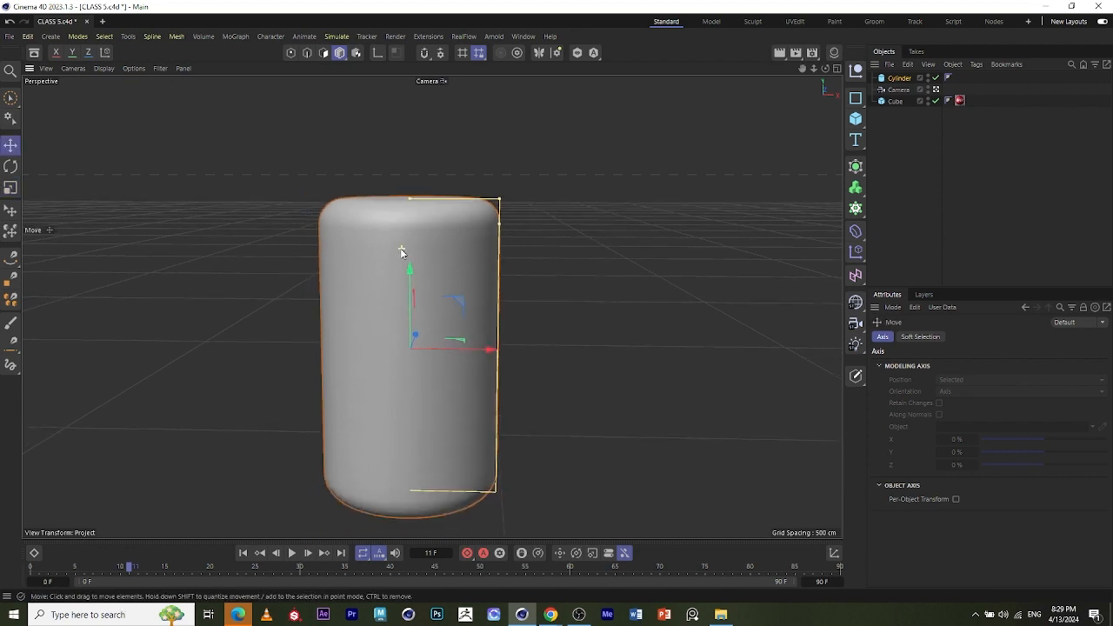
{"action": "key", "text": "r"}
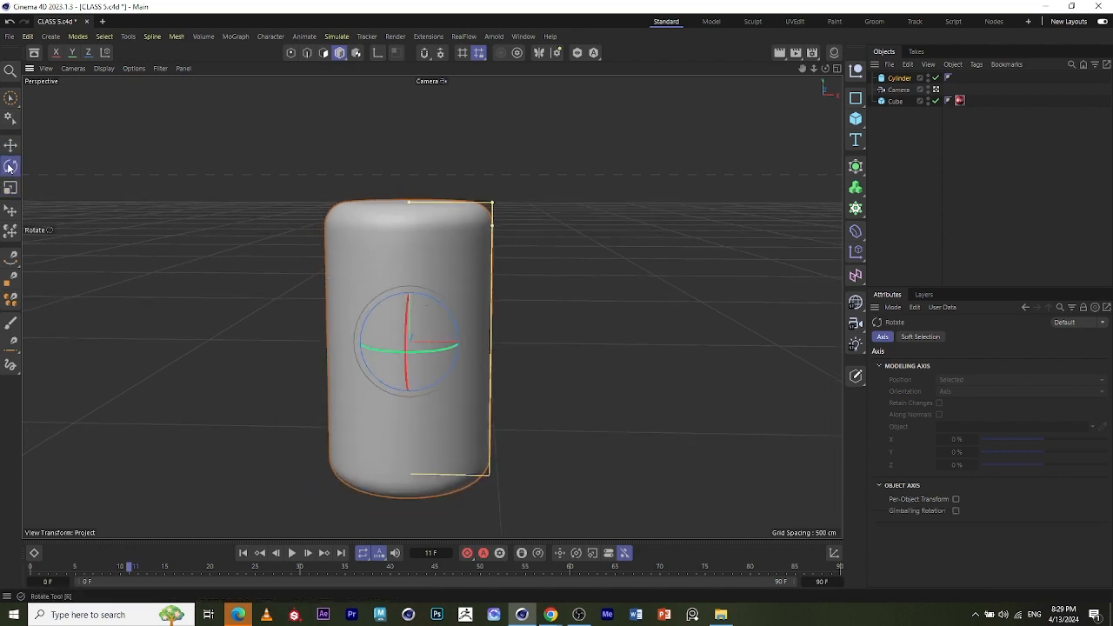
Examine the rotation rings on the cylinder from different distances and angles.
{"action": "scroll", "coordinate": [452, 405], "scroll_direction": "up", "scroll_amount": 2}
{"action": "left_click_drag", "start_coordinate": [452, 405], "coordinate": [400, 422], "text": "alt"}
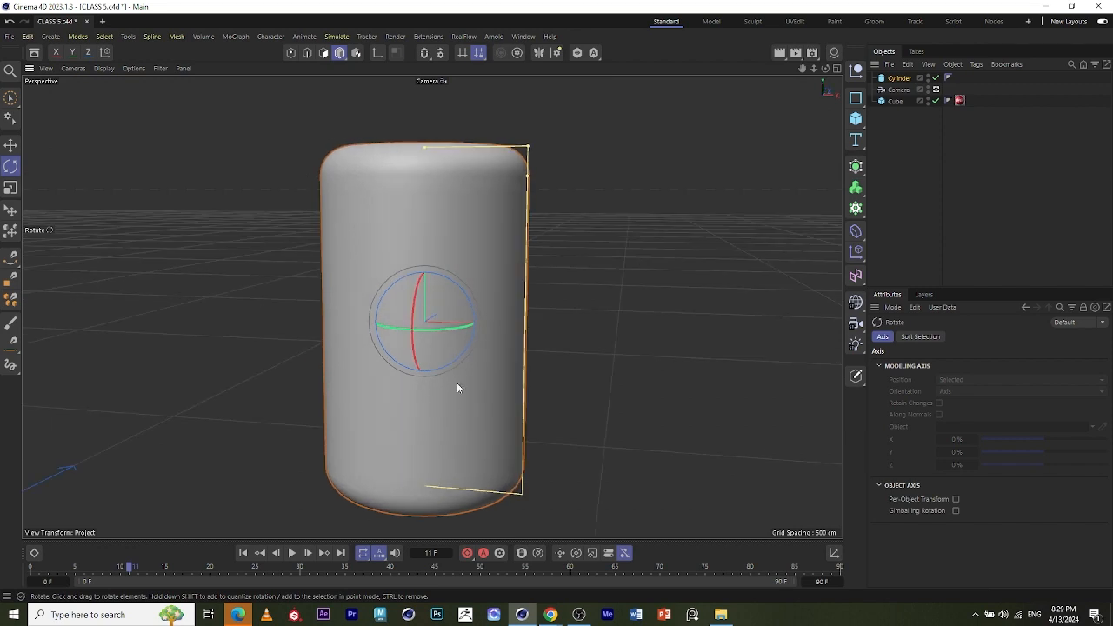
{"action": "scroll", "coordinate": [456, 383], "scroll_direction": "down", "scroll_amount": 2}
{"action": "scroll", "coordinate": [434, 280], "scroll_direction": "up", "scroll_amount": 3}
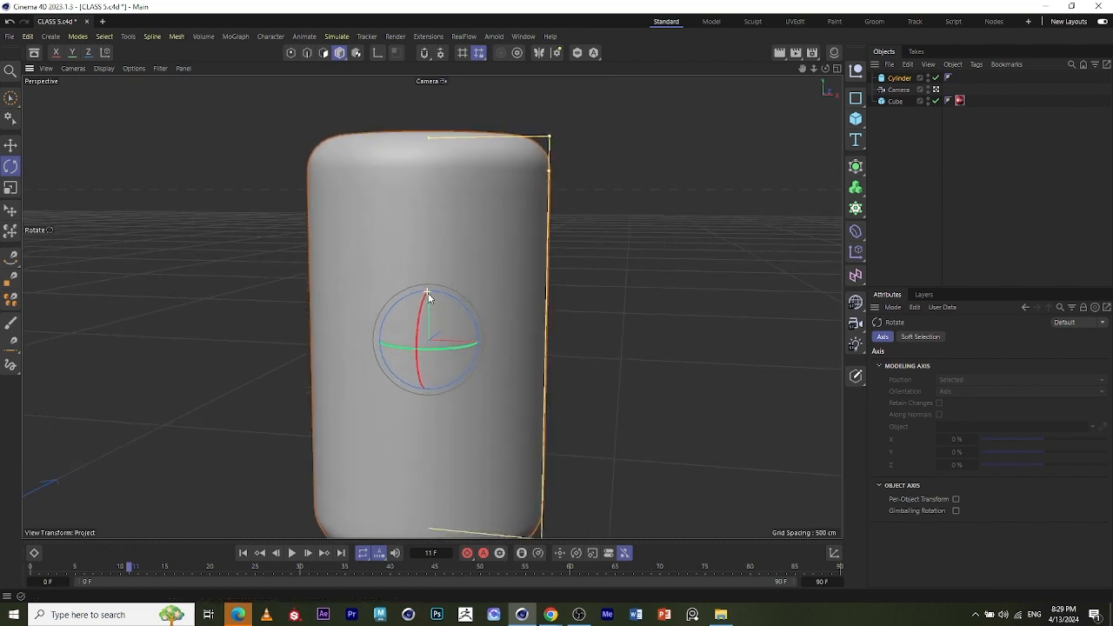
{"action": "scroll", "coordinate": [429, 295], "scroll_direction": "down", "scroll_amount": 1}
{"action": "scroll", "coordinate": [442, 313], "scroll_direction": "down", "scroll_amount": 1}
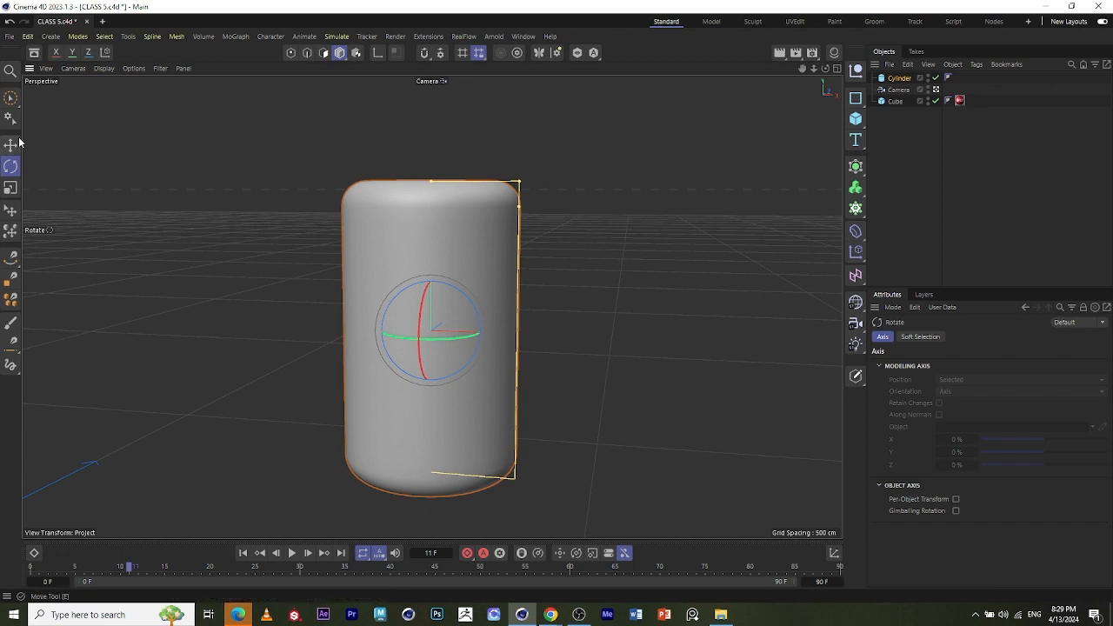
{"action": "scroll", "coordinate": [467, 390], "scroll_direction": "up", "scroll_amount": 2}
{"action": "scroll", "coordinate": [467, 388], "scroll_direction": "up", "scroll_amount": 1}
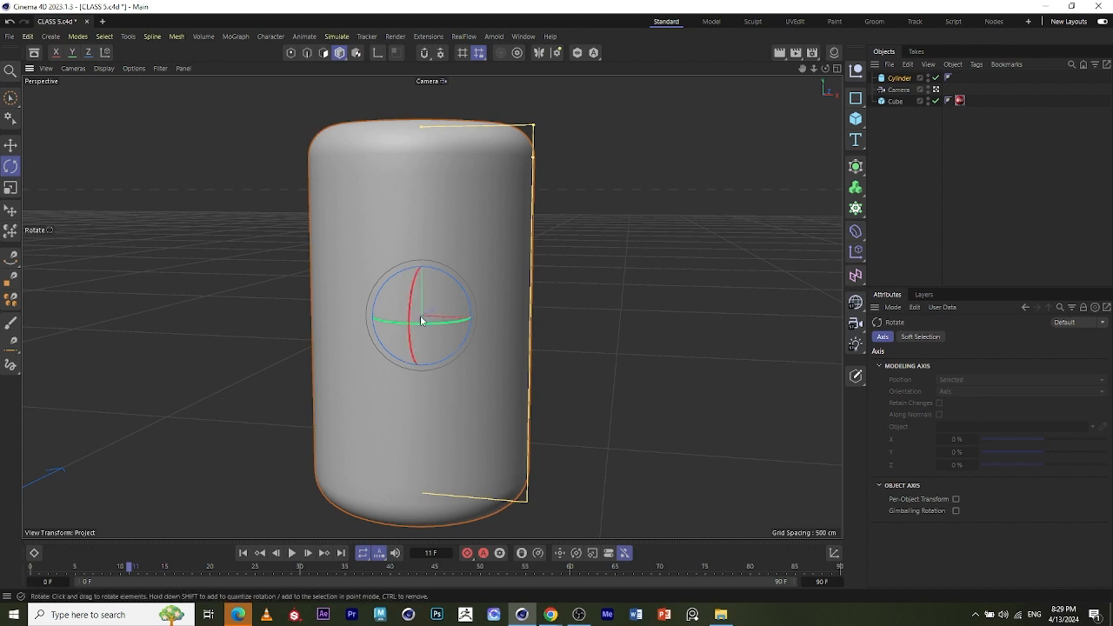
{"action": "left_click_drag", "start_coordinate": [442, 334], "coordinate": [339, 342], "text": "alt"}
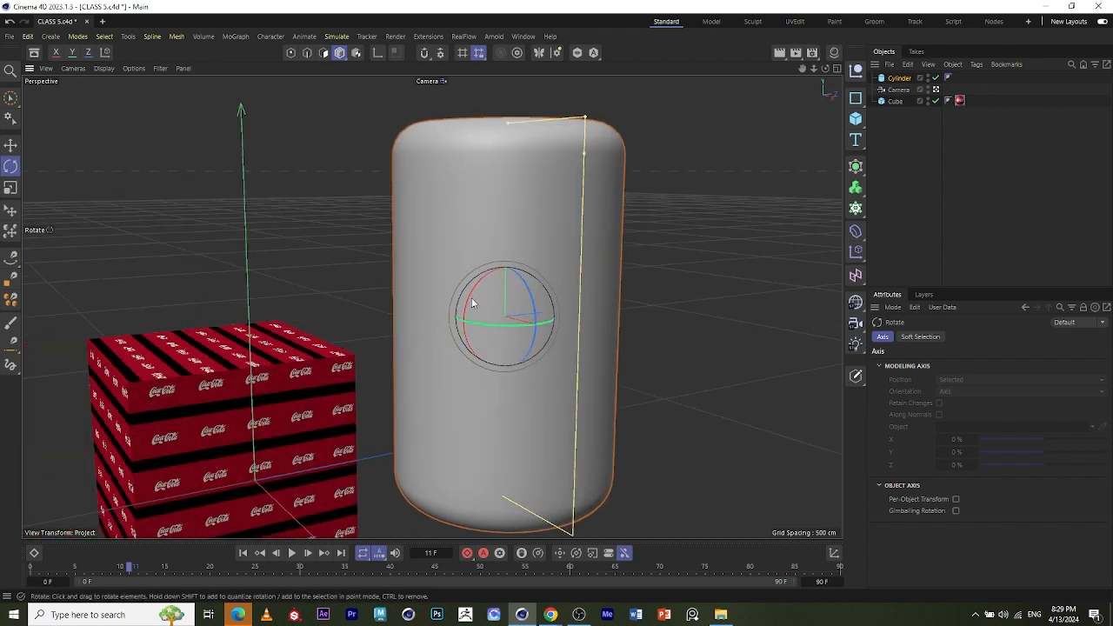
{"action": "left_click_drag", "start_coordinate": [421, 328], "coordinate": [397, 340], "text": "alt"}
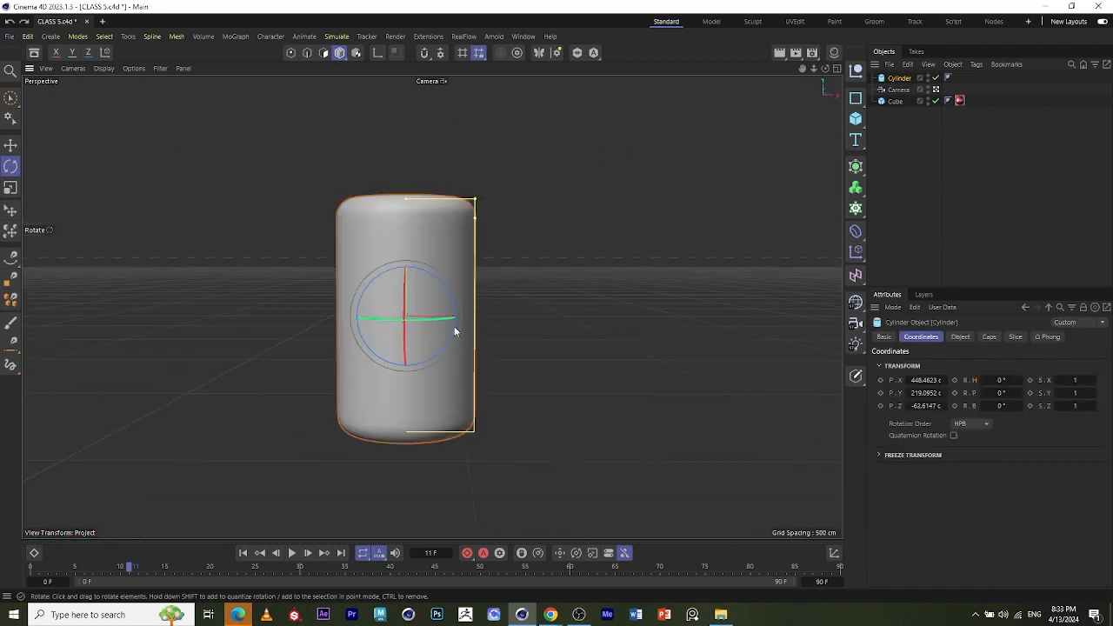
Rotate the cylinder to a heading of about 28.7°.
{"action": "left_click_drag", "start_coordinate": [283, 419], "coordinate": [455, 421], "text": "alt"}
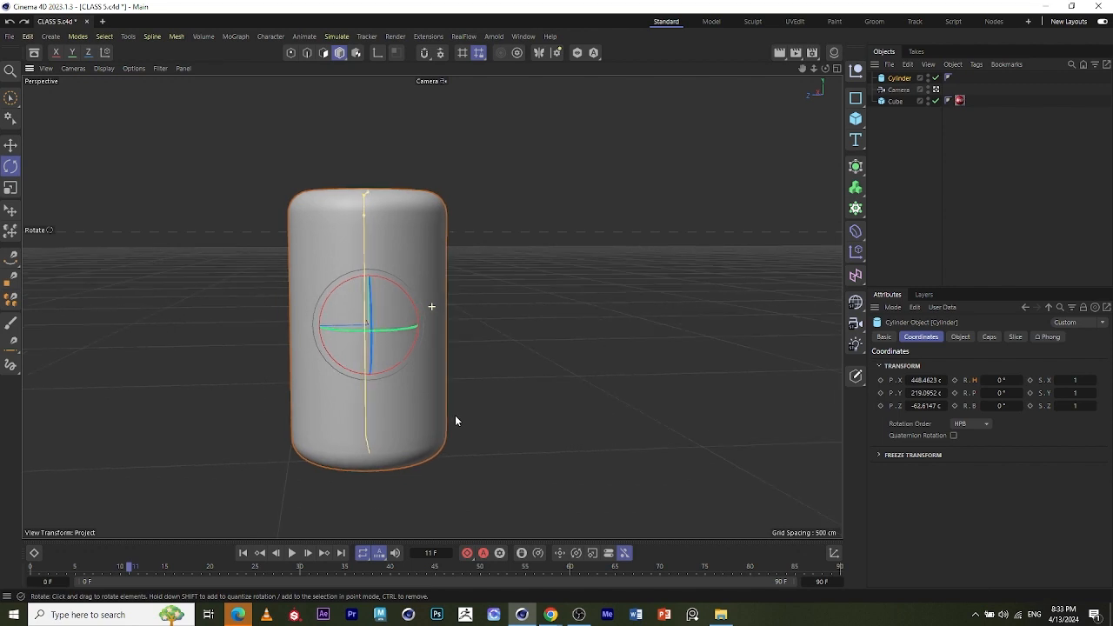
{"action": "mouse_move", "coordinate": [408, 300]}
{"action": "left_mouse_down"}
{"action": "mouse_move", "coordinate": [369, 281]}
{"action": "mouse_move", "coordinate": [391, 287]}
{"action": "left_mouse_up"}
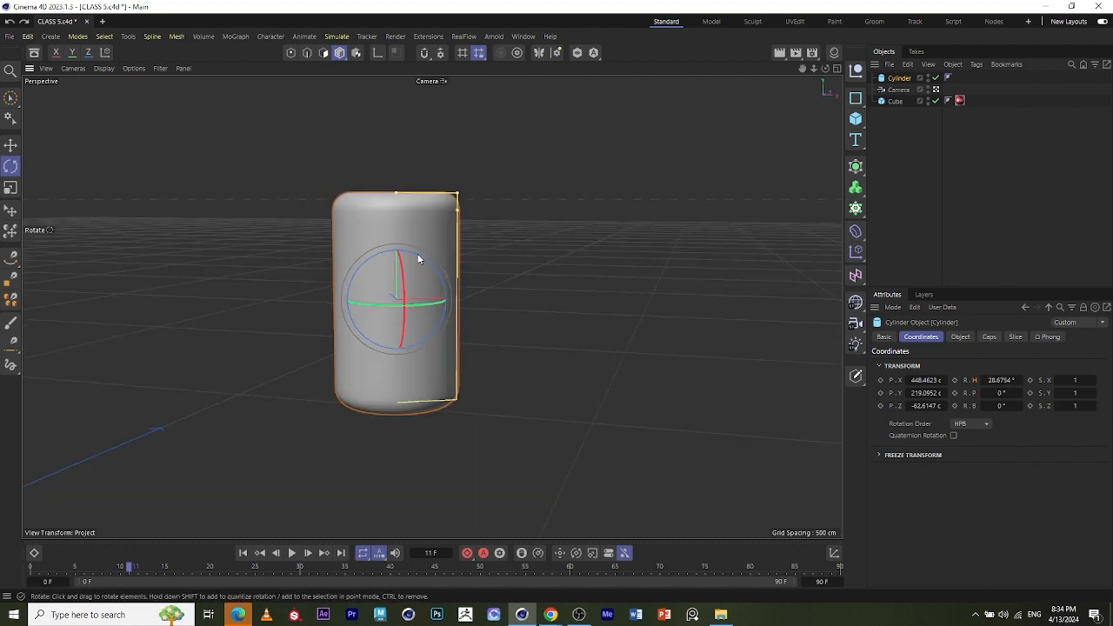
{"action": "scroll", "coordinate": [433, 194], "scroll_direction": "up", "scroll_amount": 3}
{"action": "left_click_drag", "start_coordinate": [483, 333], "coordinate": [530, 344], "text": "alt"}
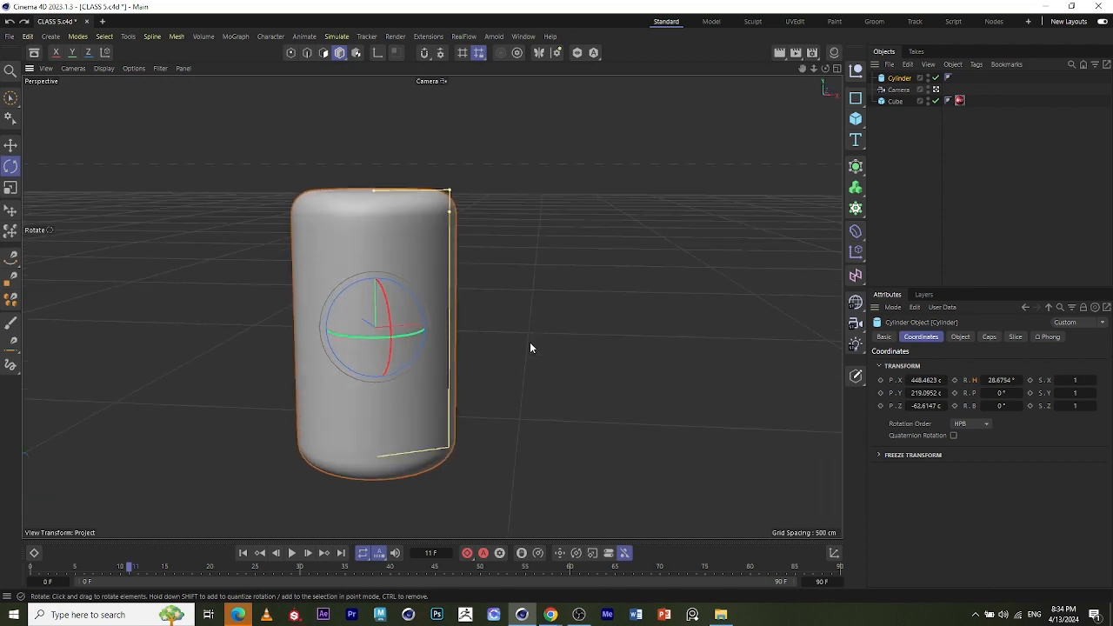
{"action": "scroll", "coordinate": [509, 319], "scroll_direction": "down", "scroll_amount": 1}
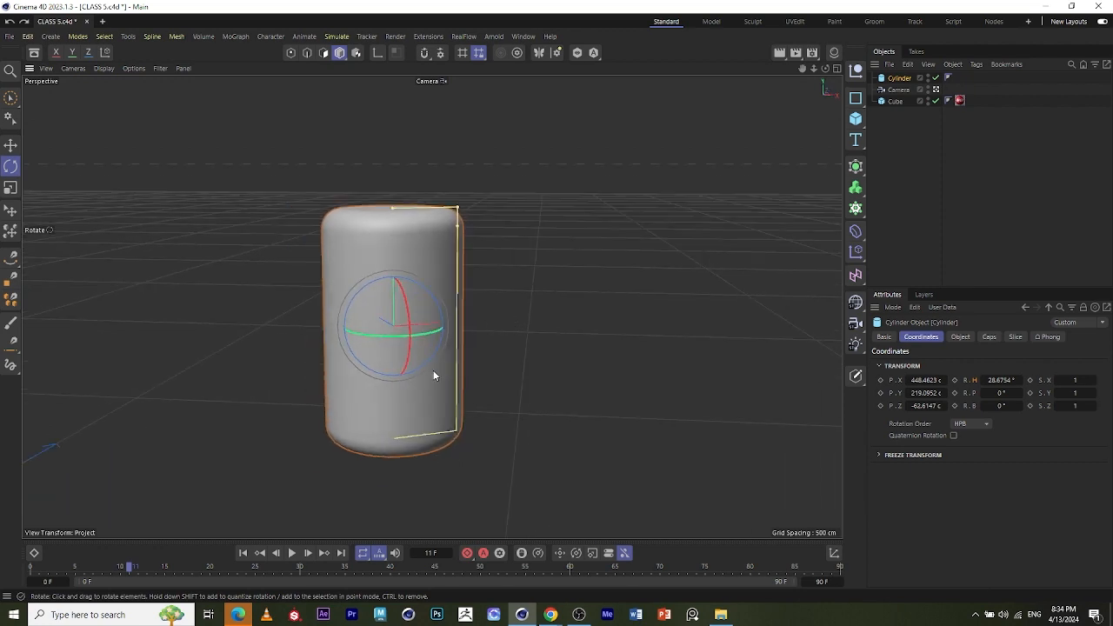
{"action": "scroll", "coordinate": [433, 371], "scroll_direction": "up", "scroll_amount": 1}
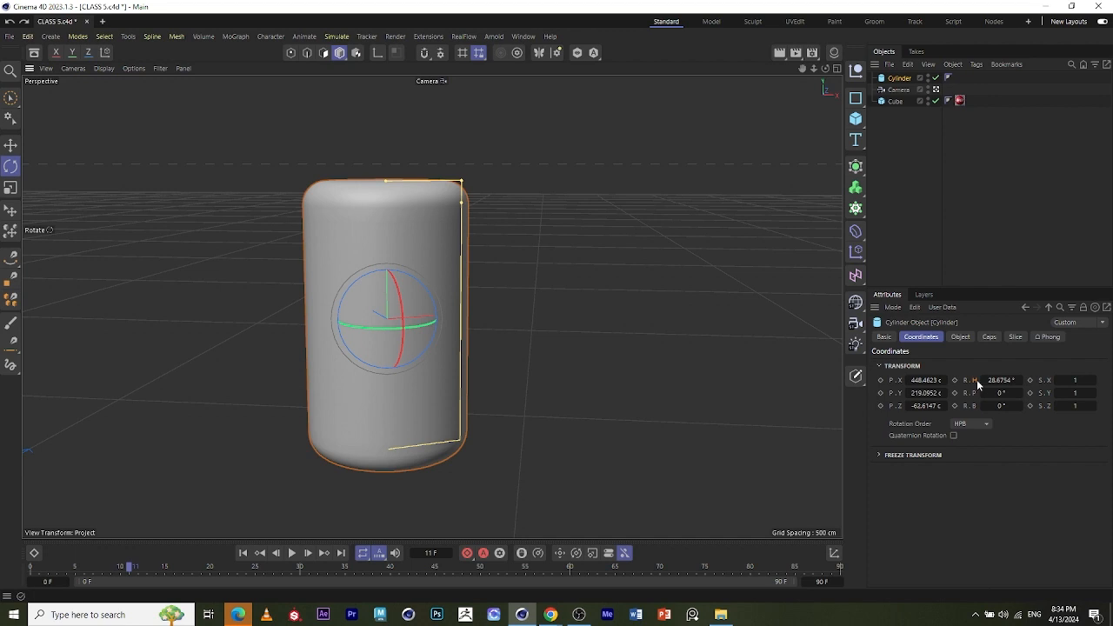
Switch the cylinder's rotation order to XYZ and return it to HPB.
{"action": "left_click", "coordinate": [981, 425]}
{"action": "left_click", "coordinate": [974, 454]}
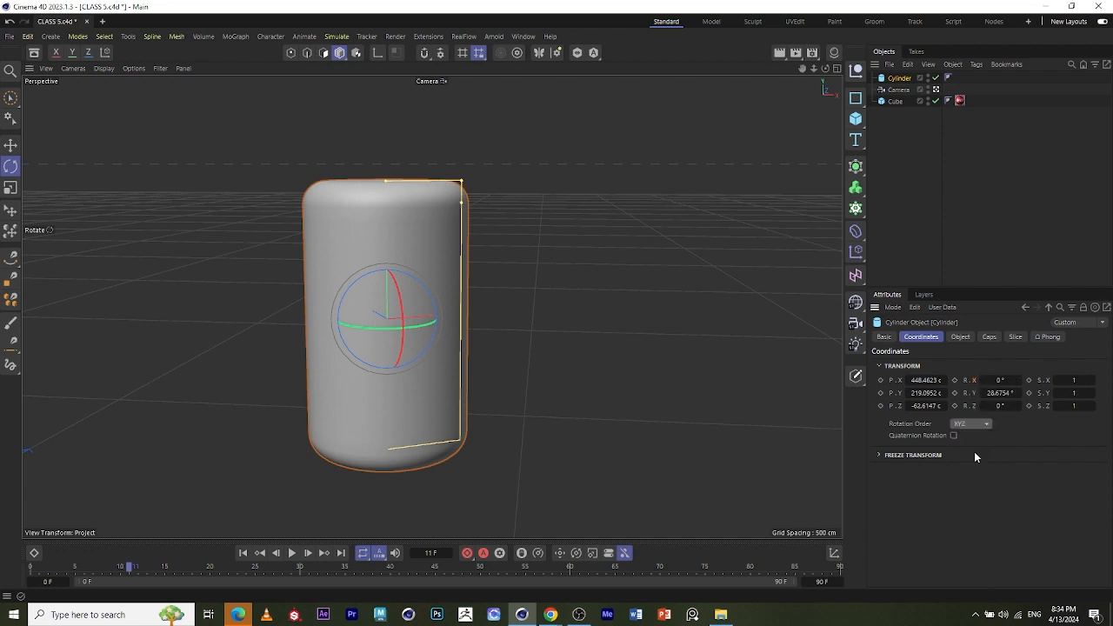
{"action": "left_click", "coordinate": [979, 425]}
{"action": "left_click", "coordinate": [974, 438]}
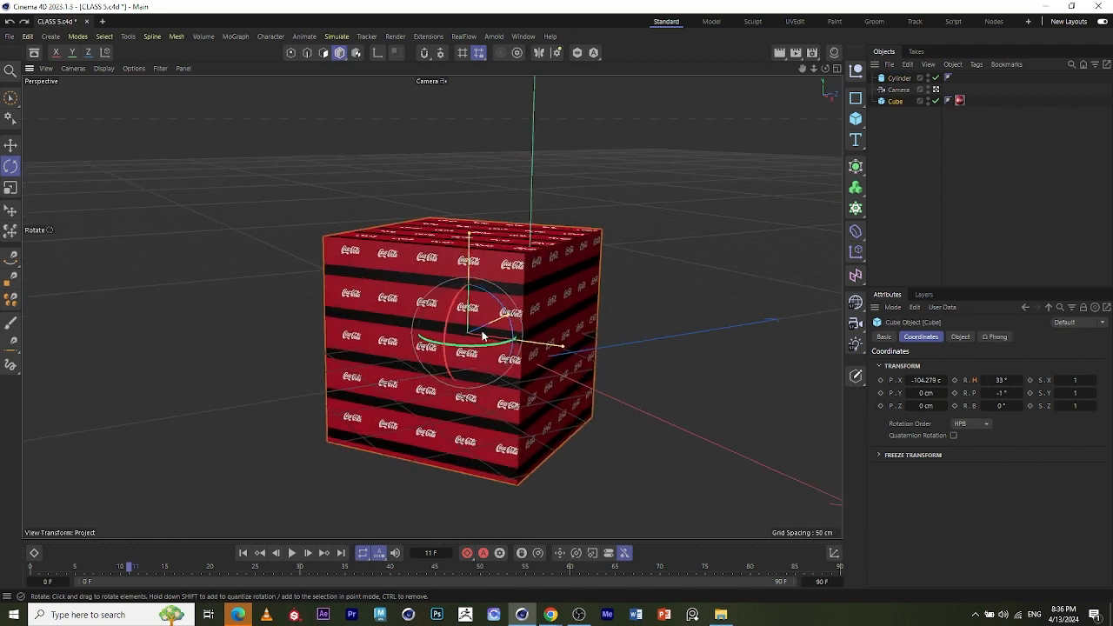
Scale up the Coca-Cola-textured cube with the Scale tool, undoing one attempt along the way.
{"action": "left_click_drag", "start_coordinate": [435, 296], "coordinate": [374, 335]}
{"action": "left_click", "coordinate": [10, 192]}
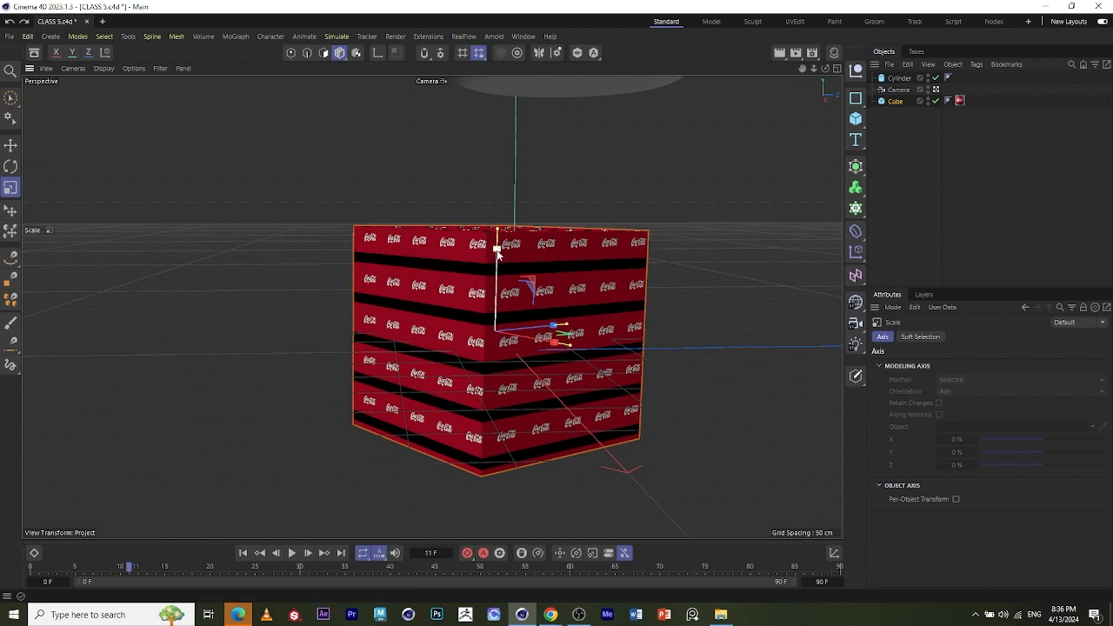
{"action": "left_click_drag", "start_coordinate": [648, 356], "coordinate": [548, 352], "text": "alt"}
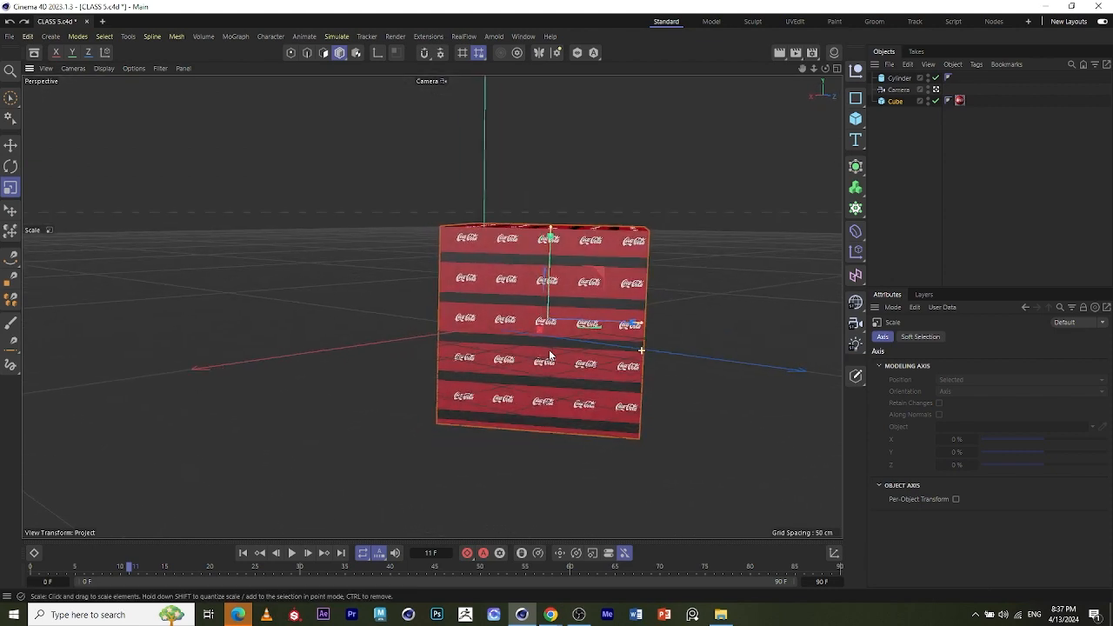
{"action": "left_click_drag", "start_coordinate": [444, 317], "coordinate": [389, 309], "text": "alt"}
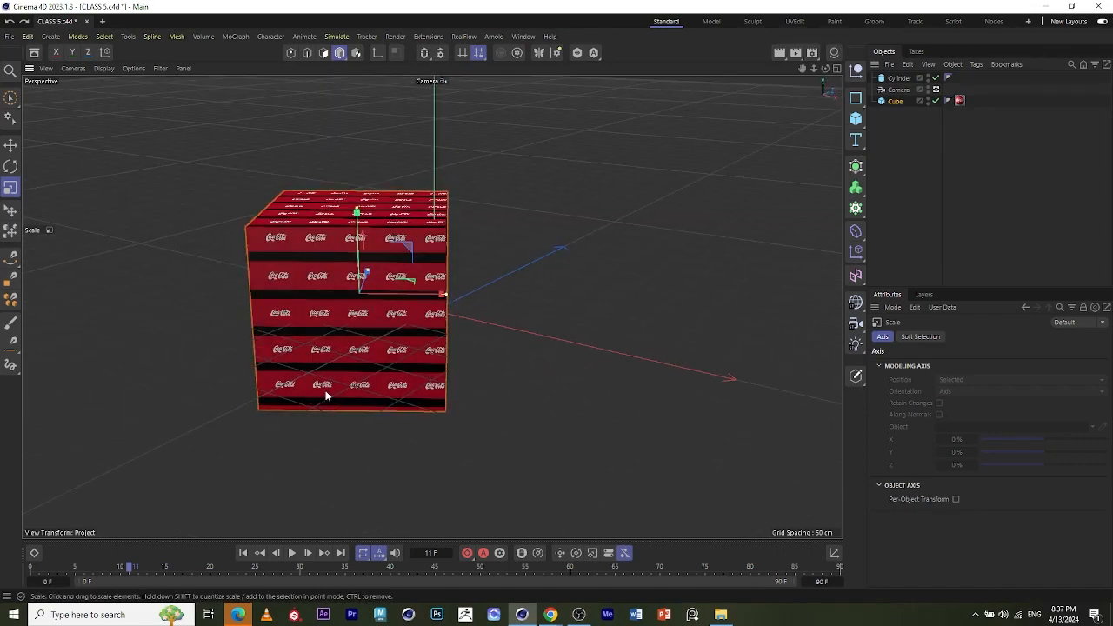
{"action": "left_click_drag", "start_coordinate": [325, 392], "coordinate": [574, 322], "text": "alt"}
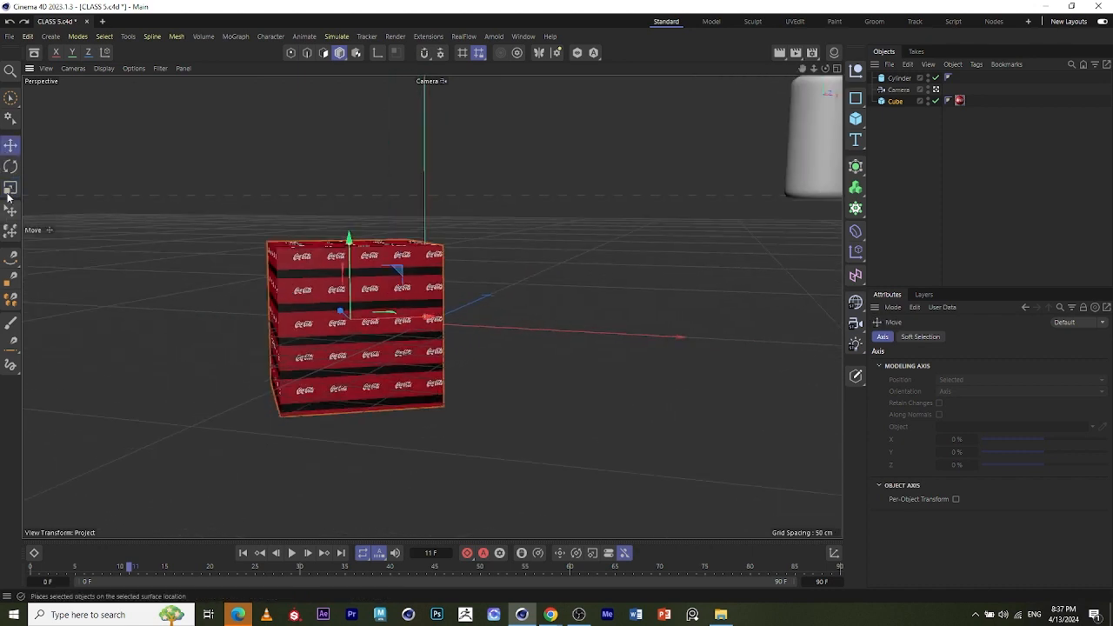
{"action": "left_click_drag", "start_coordinate": [362, 347], "coordinate": [589, 360], "text": "alt"}
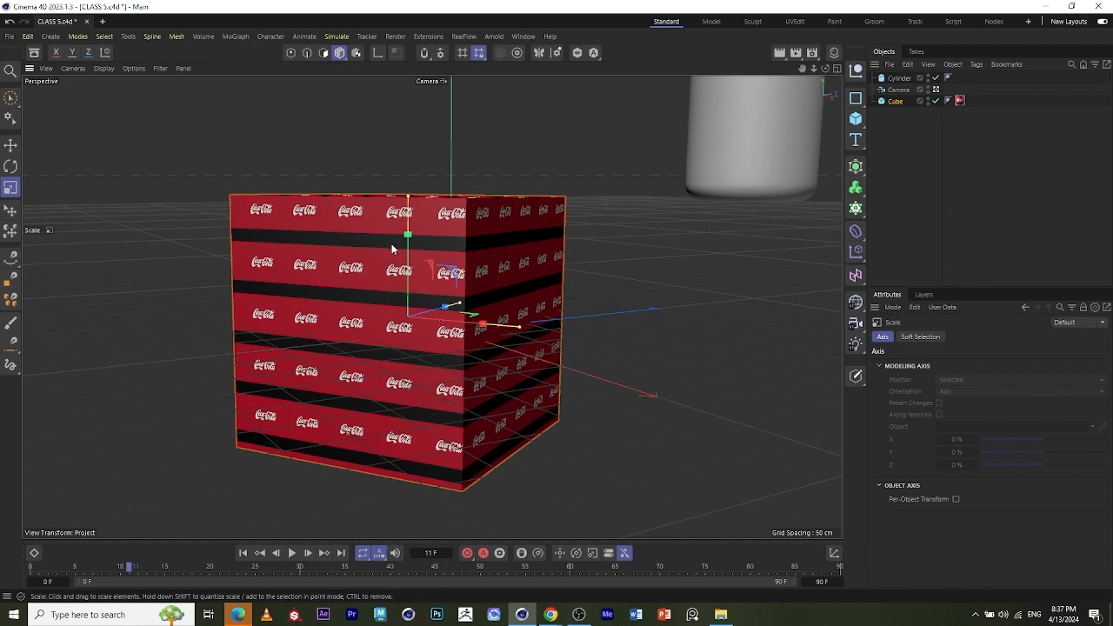
{"action": "key", "text": "ctrl+z"}
{"action": "scroll", "coordinate": [420, 231], "scroll_direction": "down", "scroll_amount": 1}
{"action": "scroll", "coordinate": [421, 232], "scroll_direction": "down", "scroll_amount": 2}
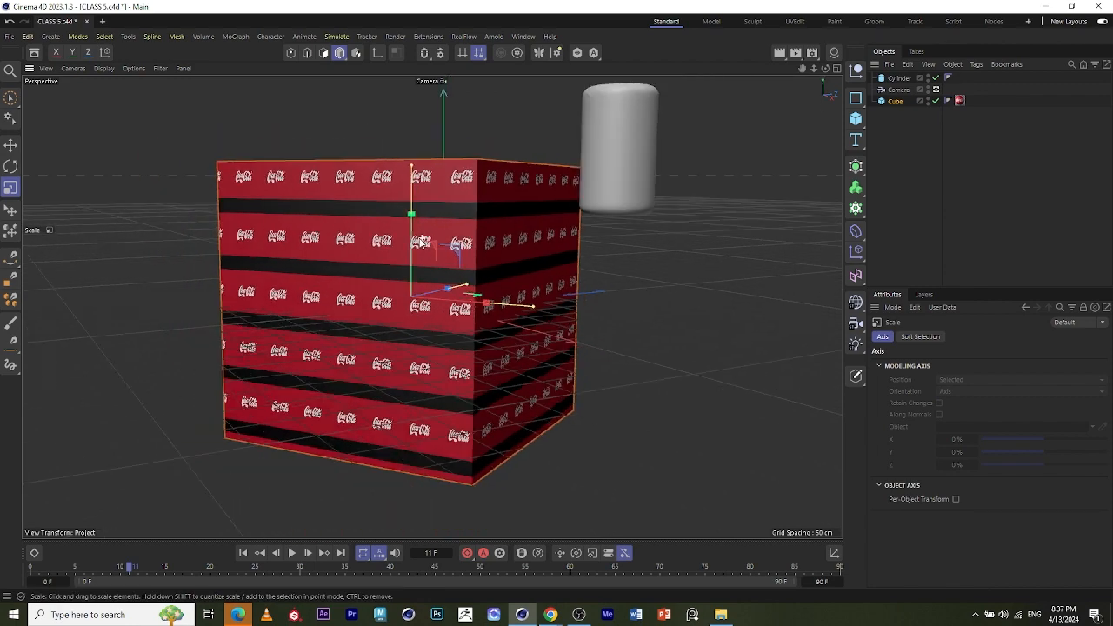
Enlarge the Coca-Cola-textured cube uniformly to about 502 cm per side.
{"action": "left_click_drag", "start_coordinate": [412, 219], "coordinate": [453, 223]}
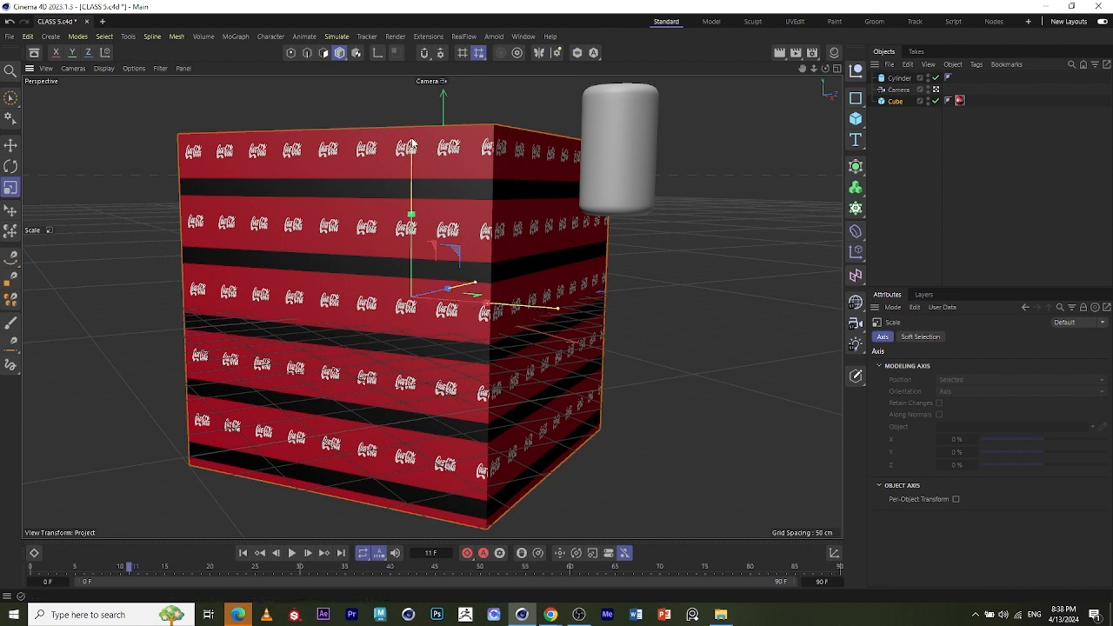
Scale the cube along its Y and X axes into a long, low block.
{"action": "left_click_drag", "start_coordinate": [414, 146], "coordinate": [509, 265]}
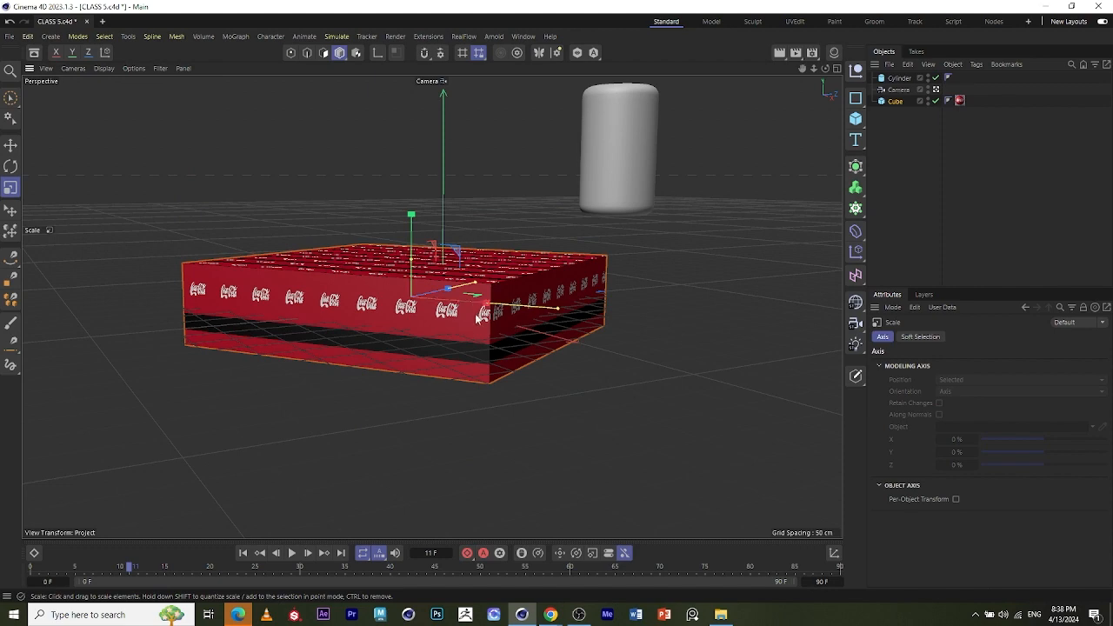
{"action": "left_click_drag", "start_coordinate": [476, 319], "coordinate": [370, 234], "text": "alt"}
{"action": "left_click", "coordinate": [896, 101]}
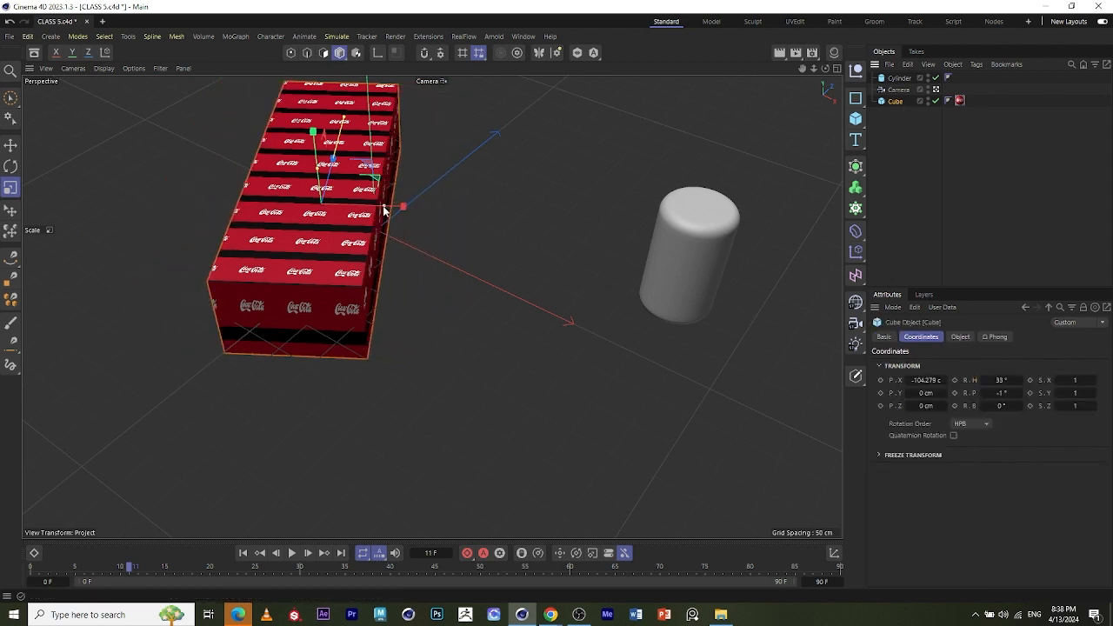
{"action": "left_click_drag", "start_coordinate": [384, 206], "coordinate": [409, 233]}
{"action": "key", "text": "ctrl+z"}
{"action": "key", "text": "ctrl+z"}
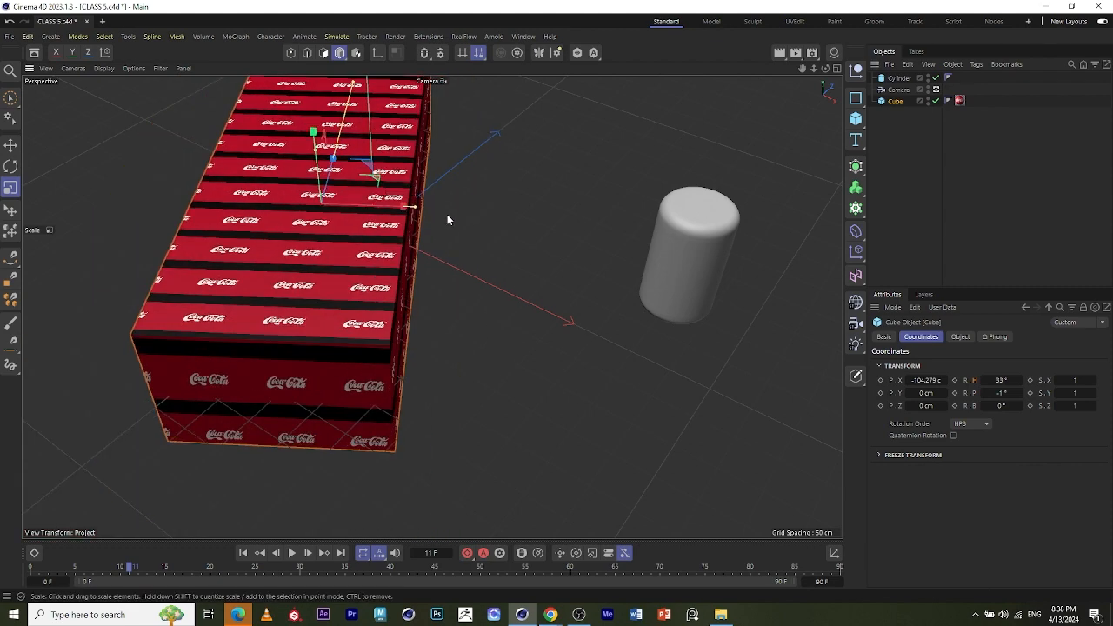
{"action": "middle_click_drag", "start_coordinate": [447, 216], "coordinate": [492, 252], "text": "alt"}
{"action": "scroll", "coordinate": [516, 379], "scroll_direction": "down", "scroll_amount": 4}
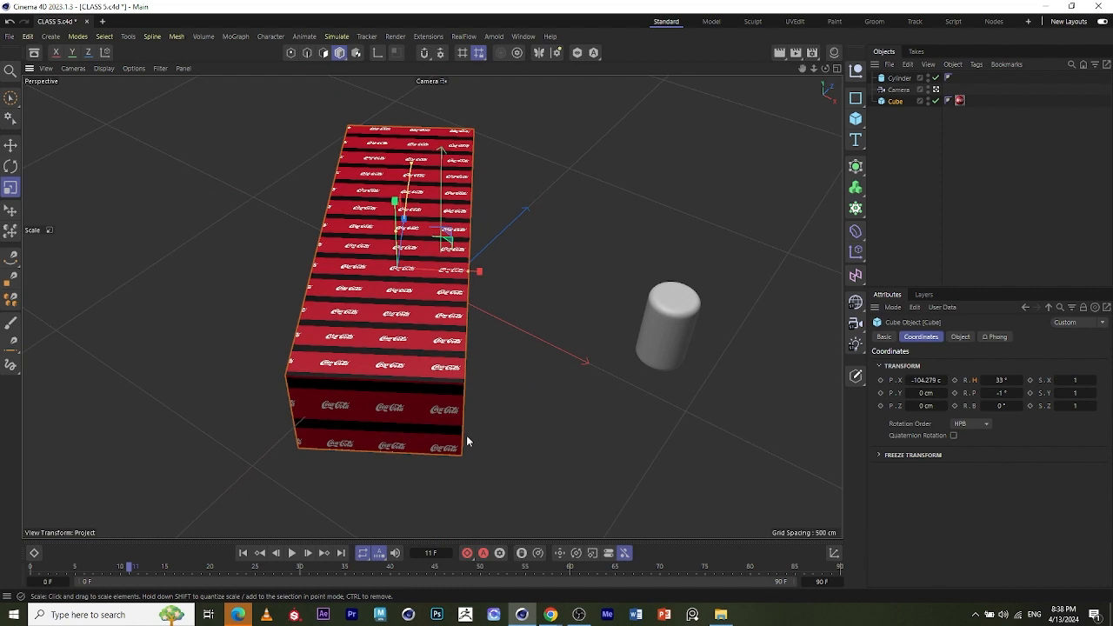
{"action": "scroll", "coordinate": [460, 417], "scroll_direction": "down", "scroll_amount": 1}
{"action": "scroll", "coordinate": [450, 339], "scroll_direction": "up", "scroll_amount": 1}
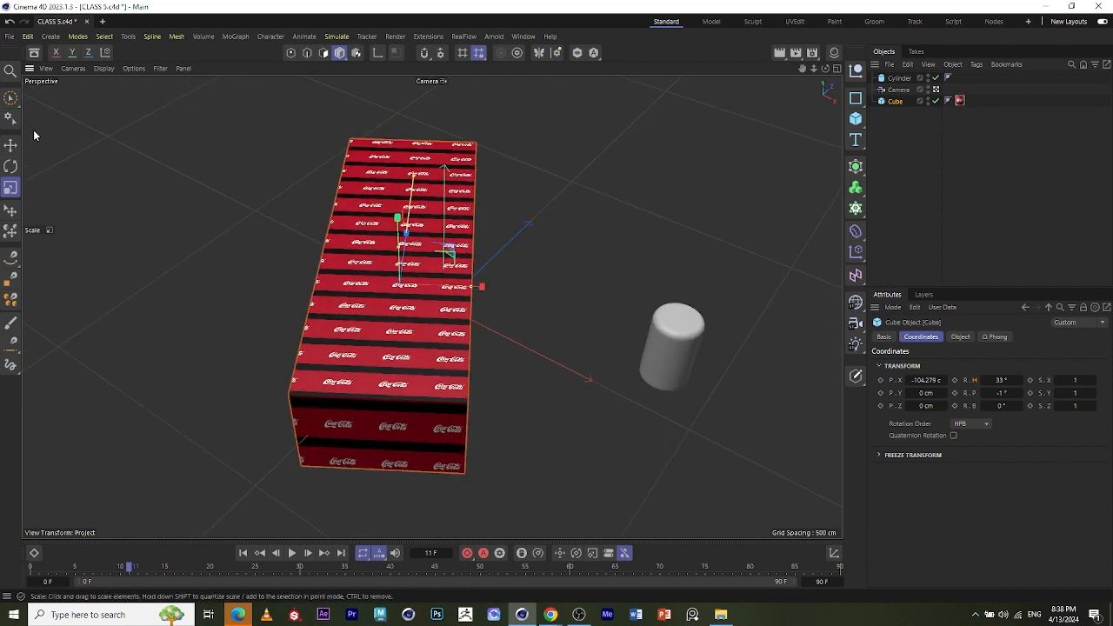
Move the cube about 14.7 cm in the negative direction along its own X axis.
{"action": "left_click", "coordinate": [10, 145]}
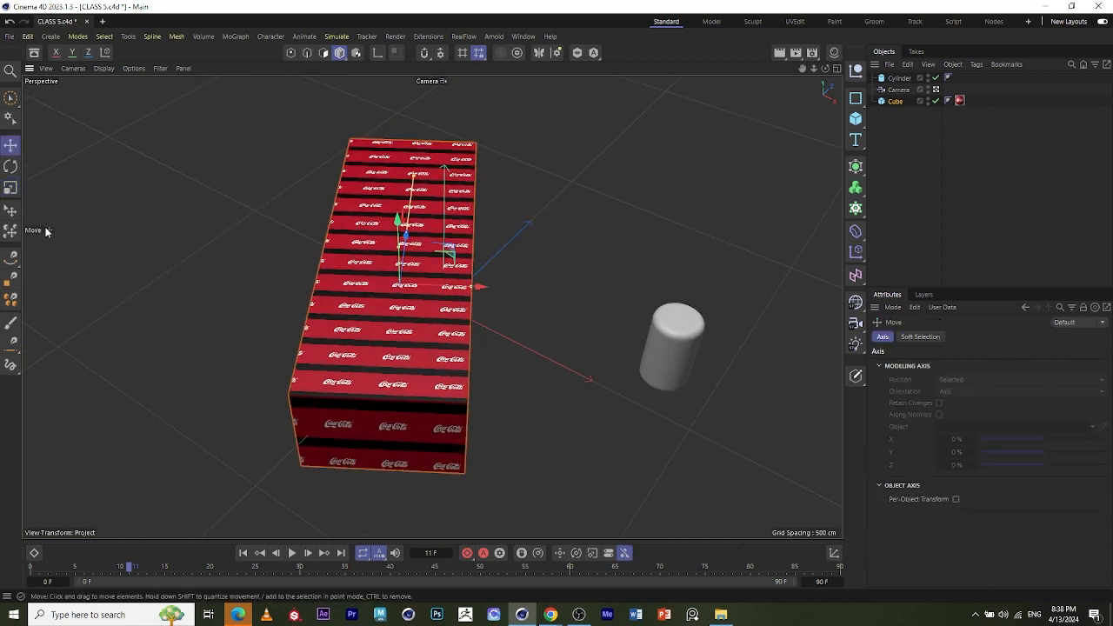
{"action": "left_click", "coordinate": [904, 103]}
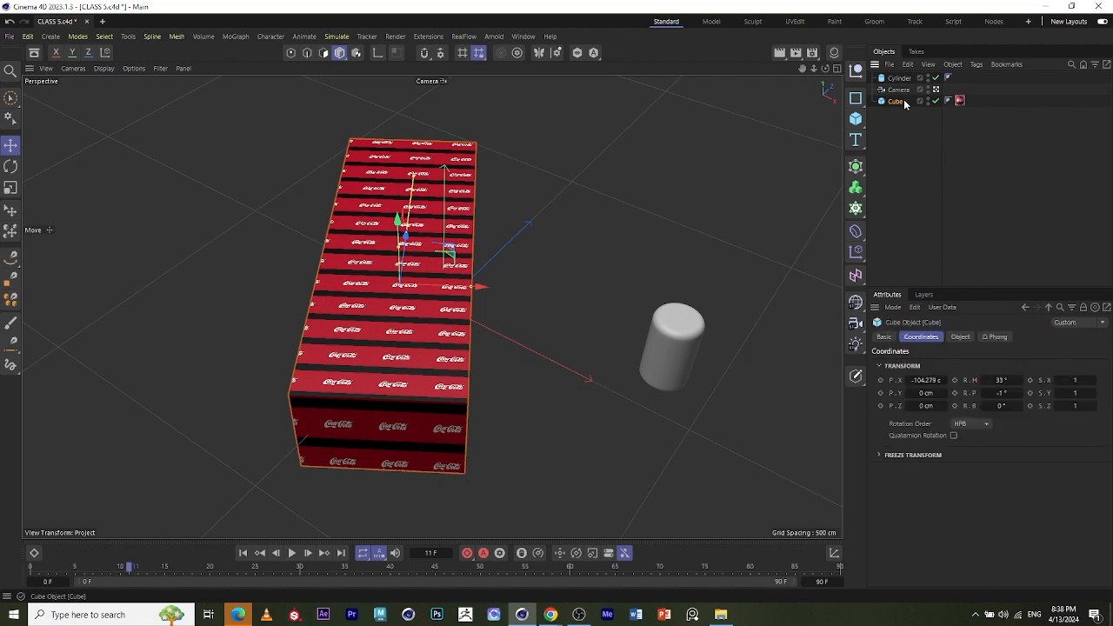
{"action": "left_click_drag", "start_coordinate": [476, 288], "coordinate": [483, 313]}
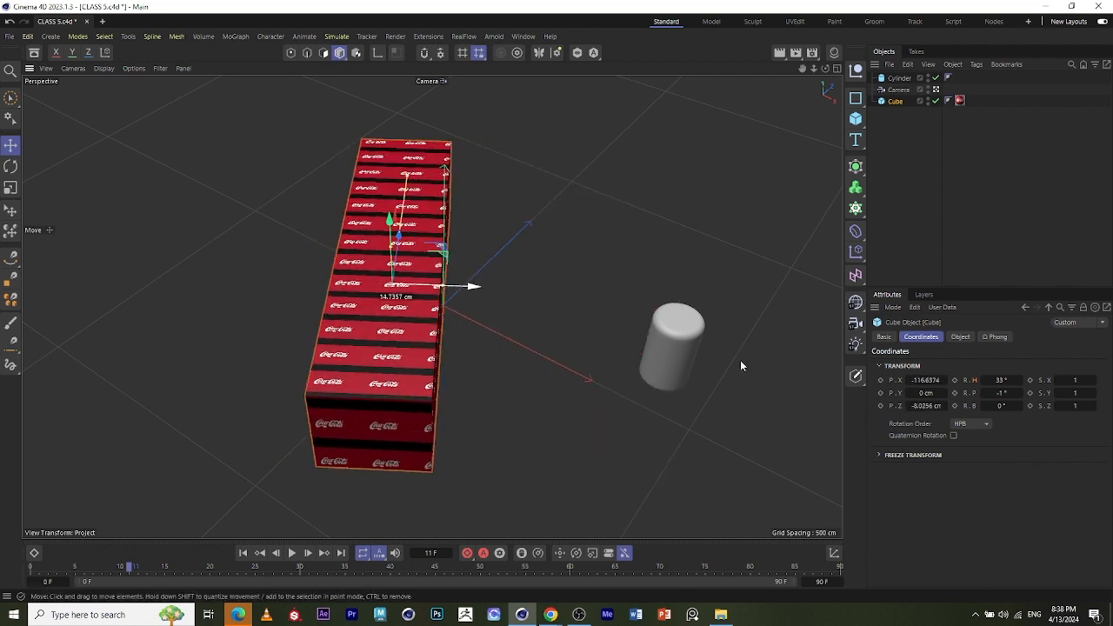
Try tilting the cube around its pitch axis with the Rotate tool and undo the rotation.
{"action": "left_click", "coordinate": [10, 166]}
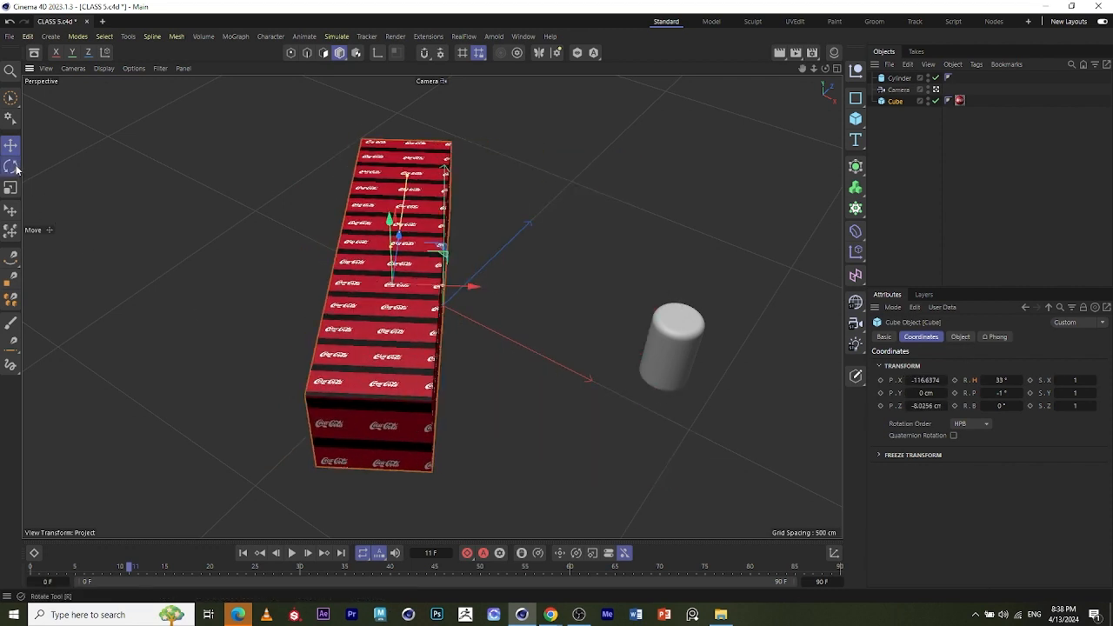
{"action": "left_click", "coordinate": [895, 102]}
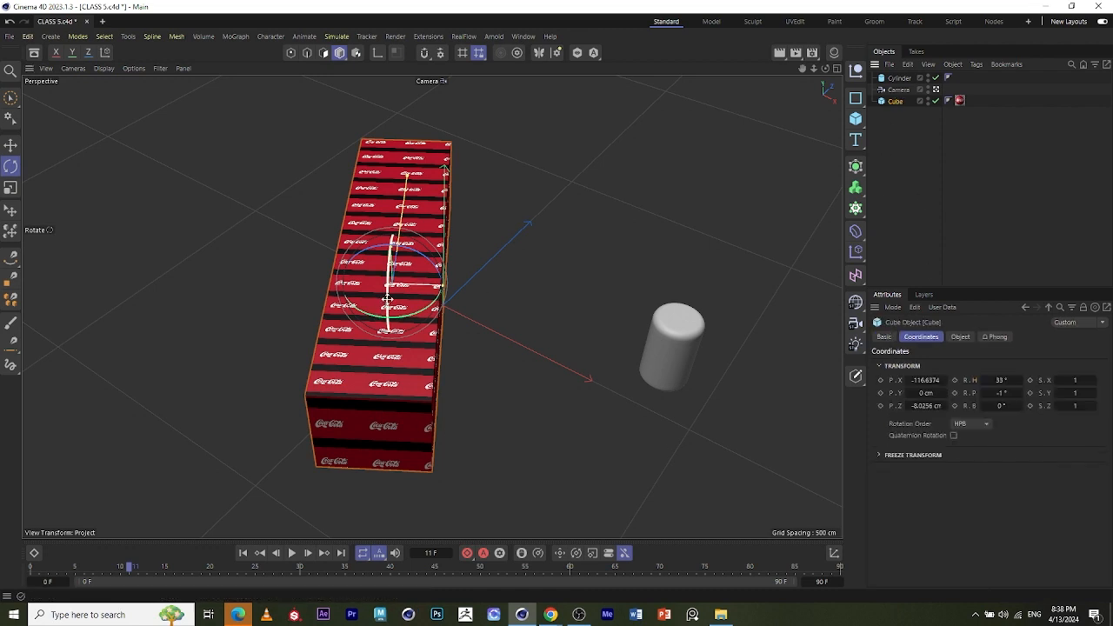
{"action": "left_click_drag", "start_coordinate": [388, 300], "coordinate": [393, 338]}
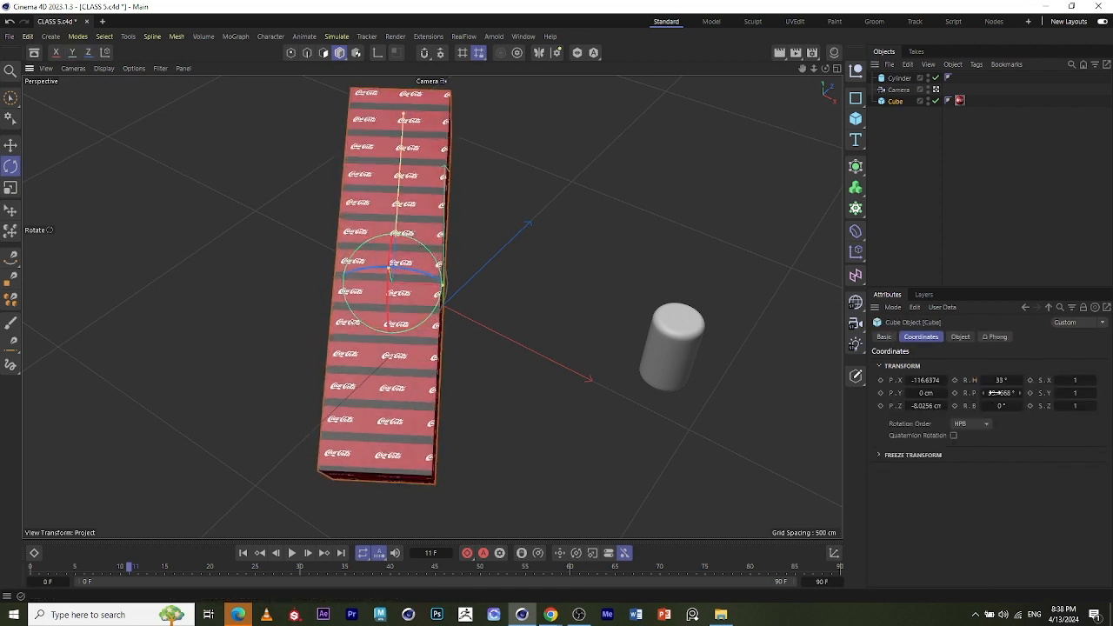
{"action": "key", "text": "ctrl+z"}
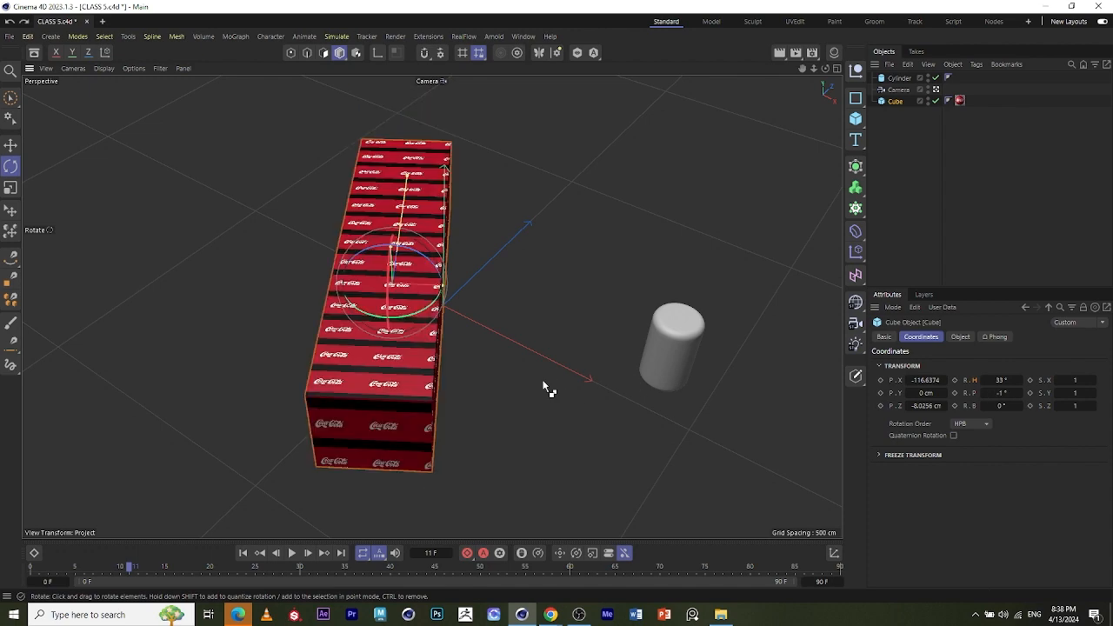
Scale the cube down to a block of about 67 × 63 × 255 cm.
{"action": "left_click", "coordinate": [10, 187]}
{"action": "left_click_drag", "start_coordinate": [476, 283], "coordinate": [421, 325]}
{"action": "left_click", "coordinate": [895, 101]}
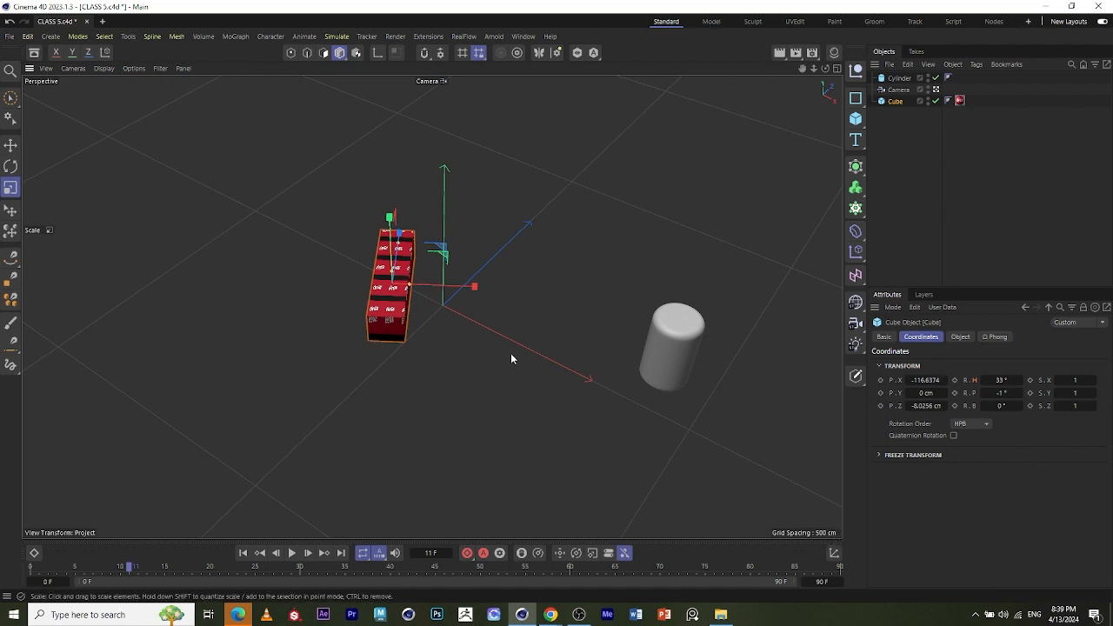
Display the coordinates manager with the cube's position, rotation and size values.
{"action": "left_click", "coordinate": [833, 554]}
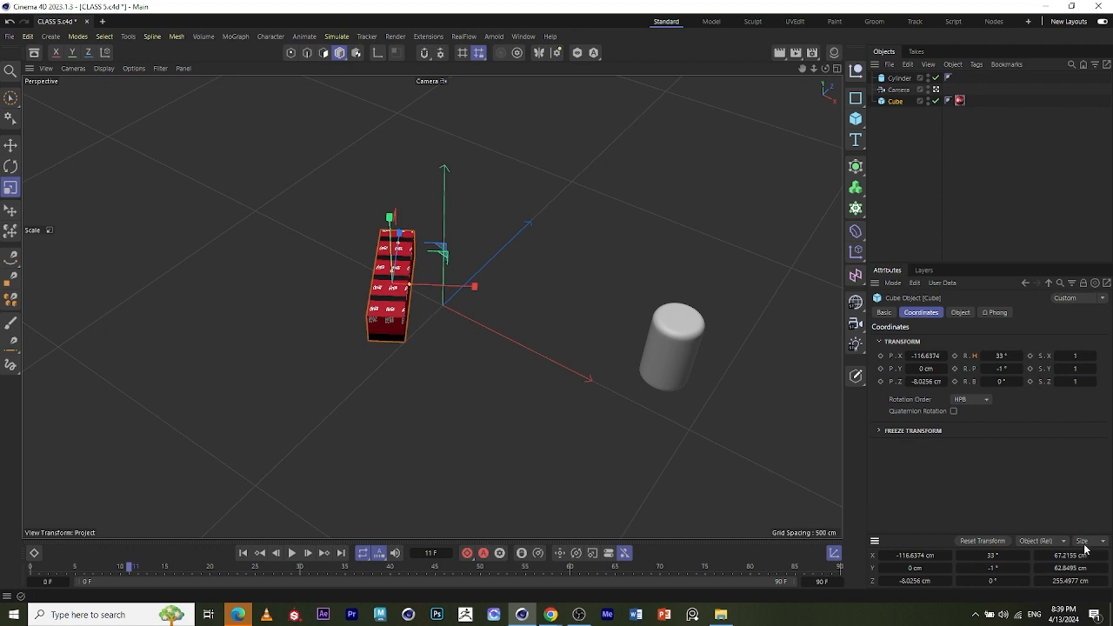
Enlarge the cube and adjust its X width to reach a size of about 76 × 86 × 351 cm.
{"action": "left_click_drag", "start_coordinate": [475, 292], "coordinate": [808, 419]}
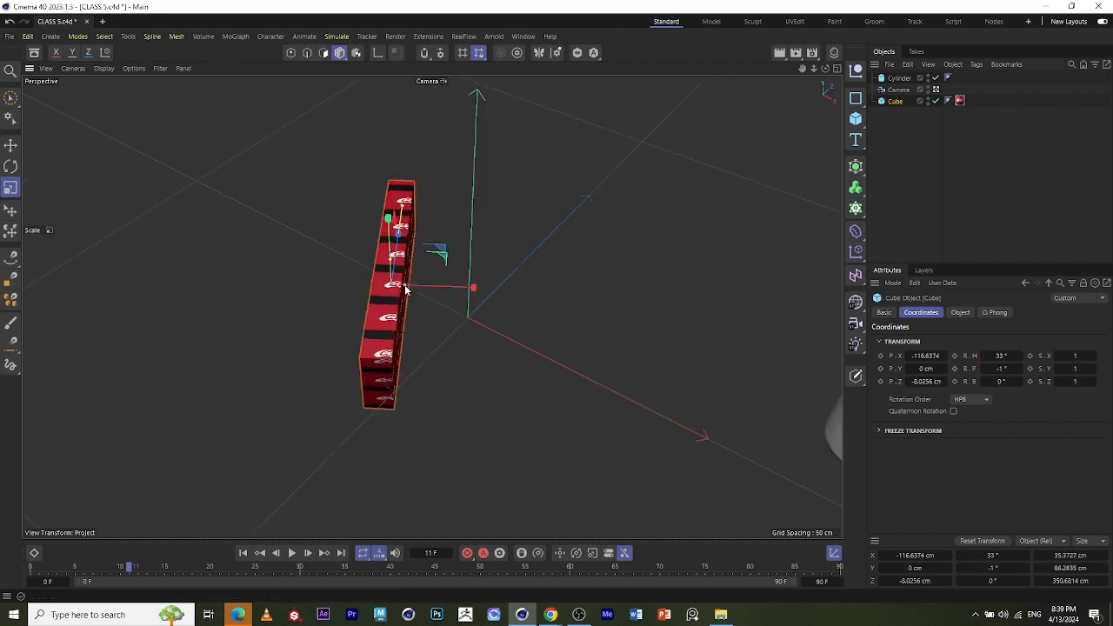
{"action": "left_click_drag", "start_coordinate": [473, 290], "coordinate": [419, 315]}
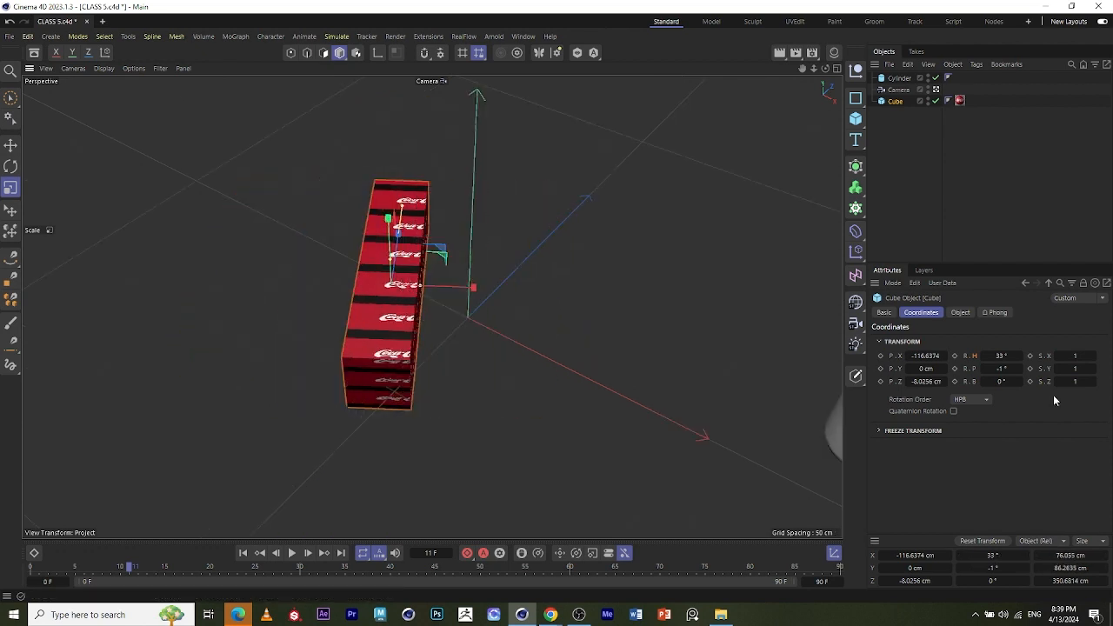
Set the cube's Y scale to 0.51.
{"action": "mouse_move", "coordinate": [1064, 368]}
{"action": "left_mouse_down"}
{"action": "mouse_move", "coordinate": [1076, 376]}
{"action": "mouse_move", "coordinate": [1073, 361]}
{"action": "mouse_move", "coordinate": [1066, 369]}
{"action": "left_mouse_up"}
{"action": "key", "text": "ctrl+z"}
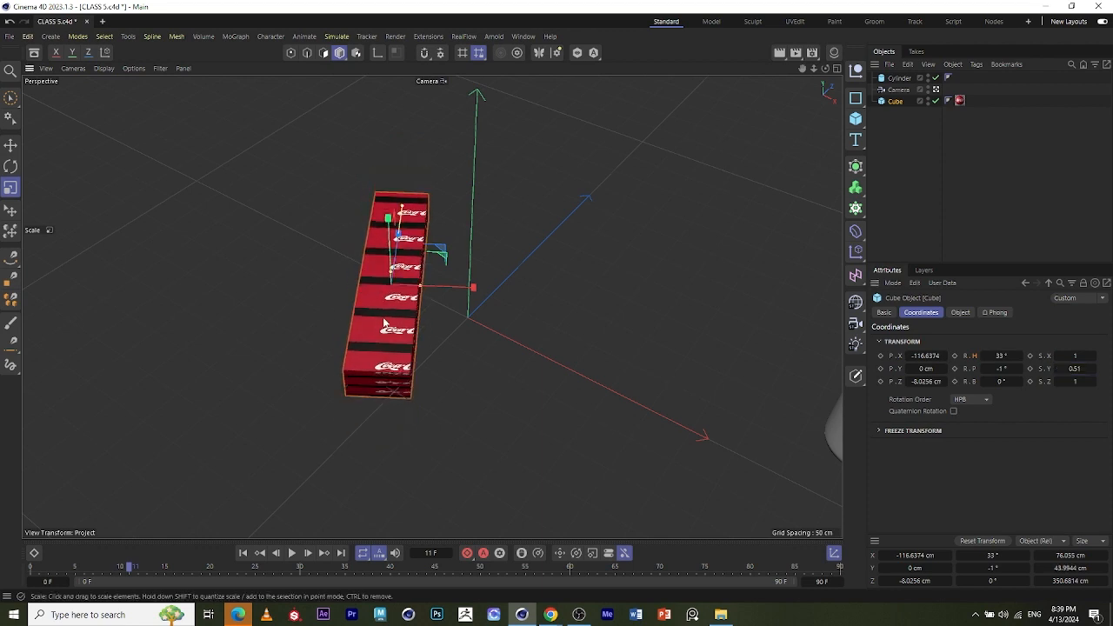
{"action": "left_click_drag", "start_coordinate": [384, 323], "coordinate": [409, 275], "text": "alt"}
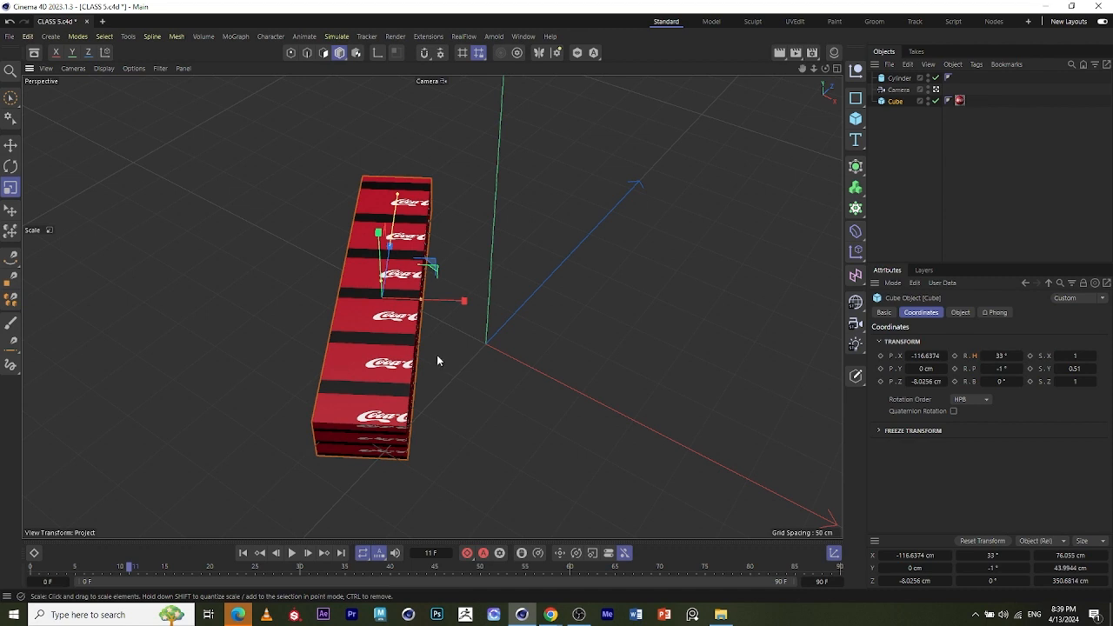
Set the cube's Y scale to -2.11 and inspect the logos on its sides.
{"action": "left_click_drag", "start_coordinate": [1080, 368], "coordinate": [1055, 368]}
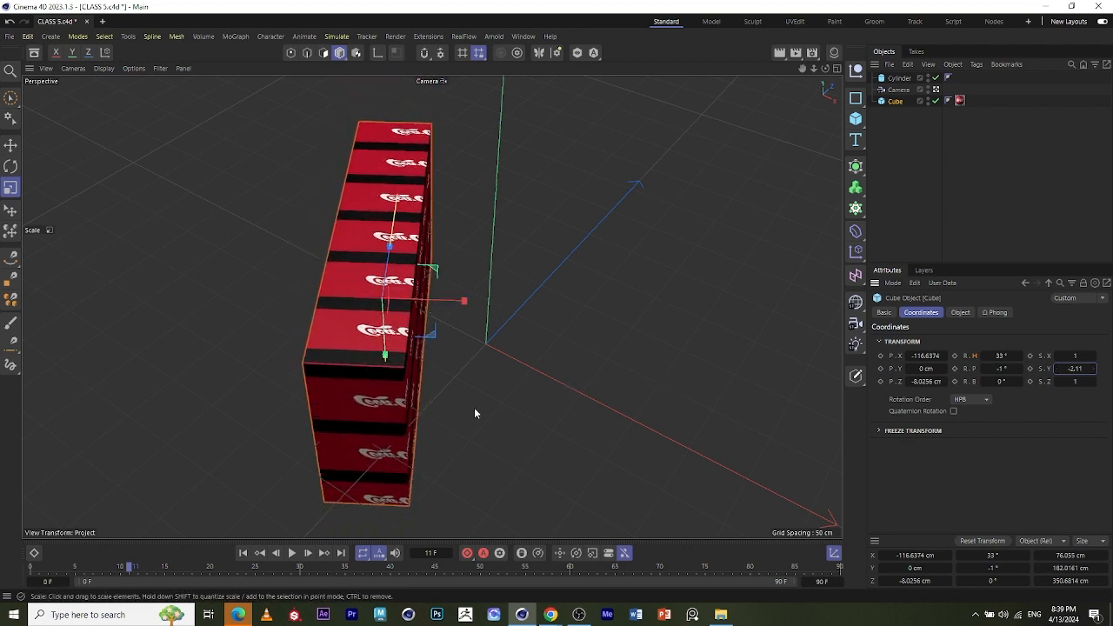
{"action": "left_click_drag", "start_coordinate": [464, 427], "coordinate": [620, 385], "text": "alt"}
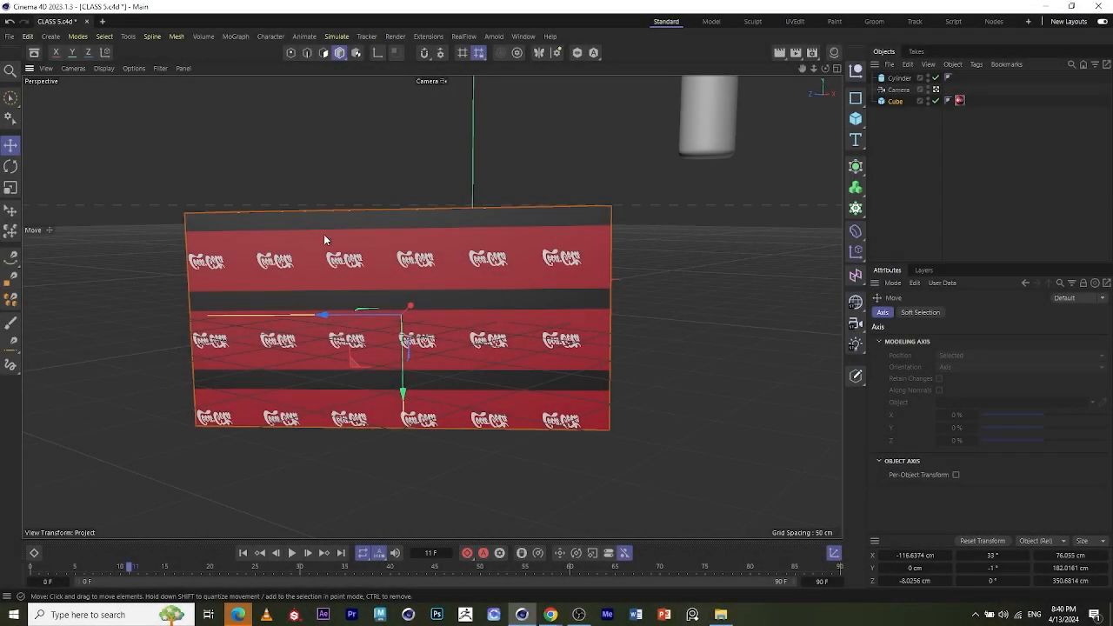
{"action": "left_click_drag", "start_coordinate": [324, 239], "coordinate": [666, 252], "text": "alt"}
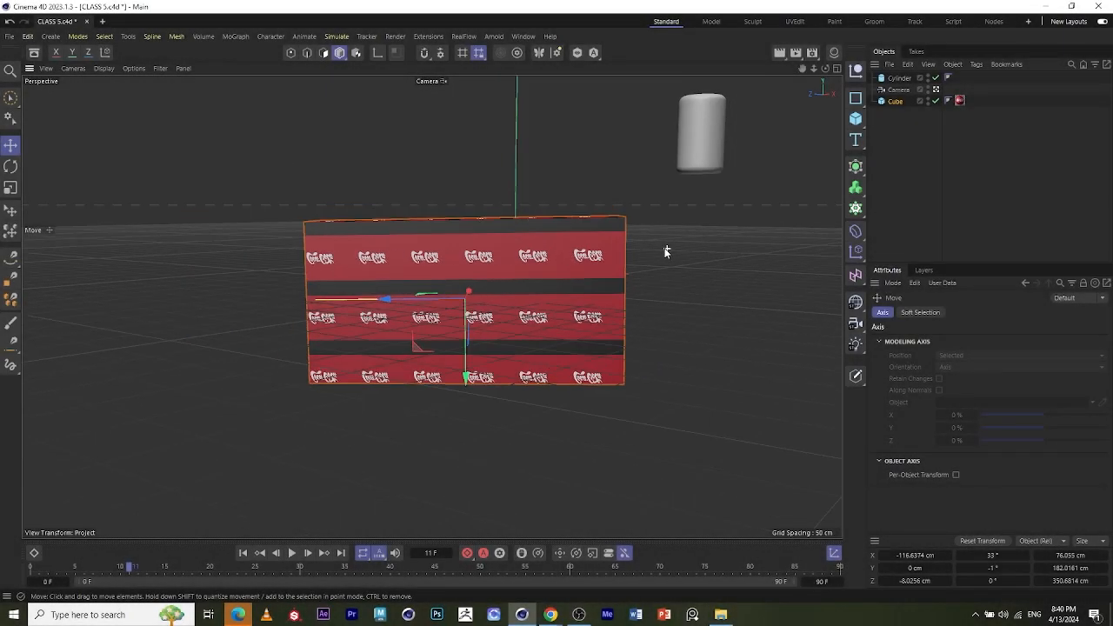
{"action": "scroll", "coordinate": [576, 267], "scroll_direction": "up", "scroll_amount": 5}
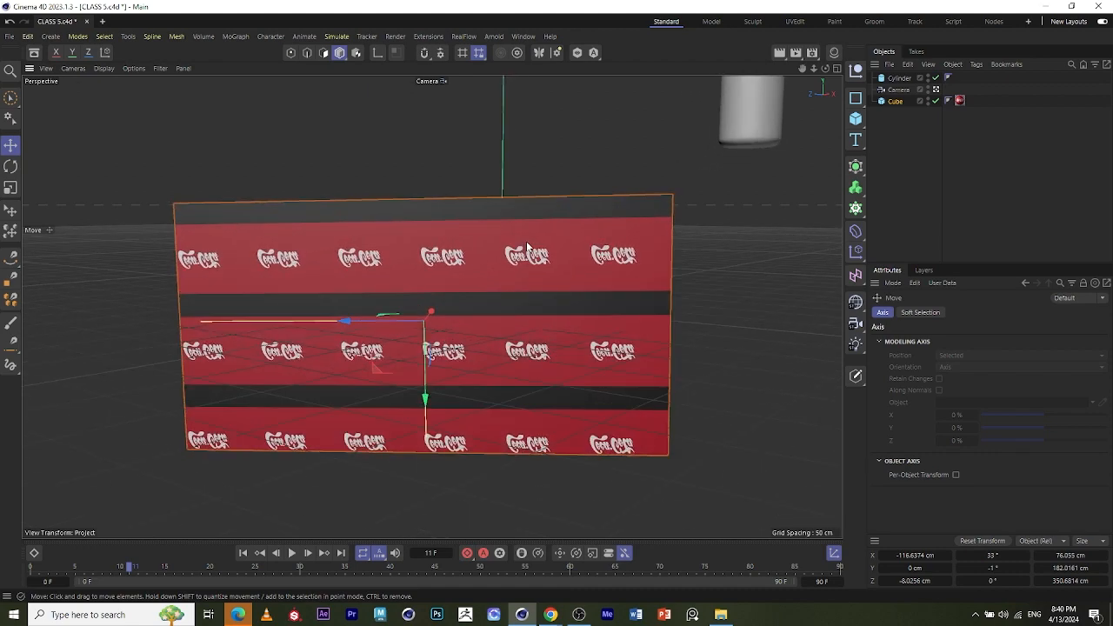
{"action": "left_click_drag", "start_coordinate": [526, 240], "coordinate": [574, 301], "text": "alt"}
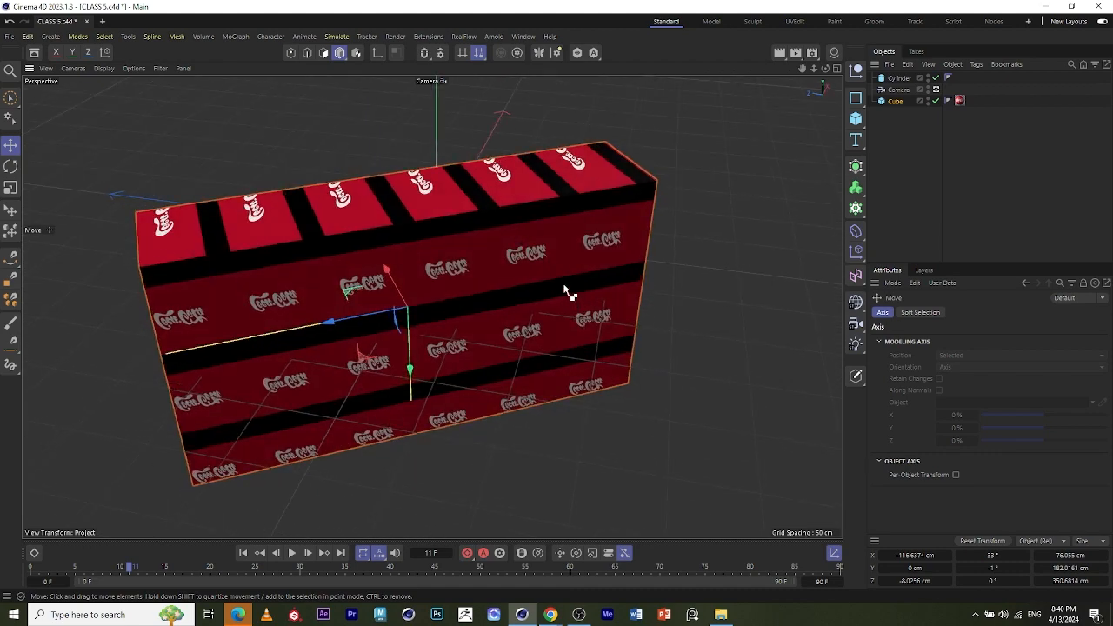
Undo the cube's move and non-uniform scale edits back to the large, evenly proportioned cube.
{"action": "key", "text": "ctrl+z"}
{"action": "key", "text": "ctrl+z"}
{"action": "key", "text": "ctrl+z"}
{"action": "key", "text": "ctrl+z"}
{"action": "key", "text": "ctrl+z"}
{"action": "key", "text": "ctrl+z"}
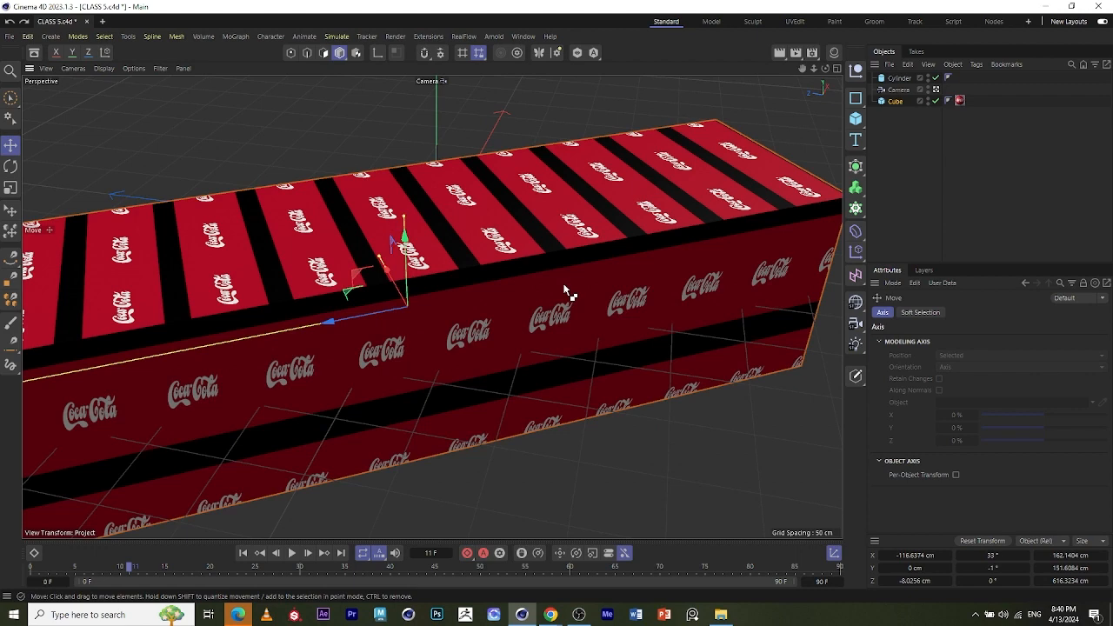
{"action": "key", "text": "ctrl+z"}
{"action": "key", "text": "ctrl+z"}
{"action": "key", "text": "ctrl+z"}
{"action": "key", "text": "ctrl+z"}
{"action": "key", "text": "ctrl+z"}
{"action": "key", "text": "ctrl+z"}
{"action": "key", "text": "ctrl+z"}
{"action": "key", "text": "ctrl+z"}
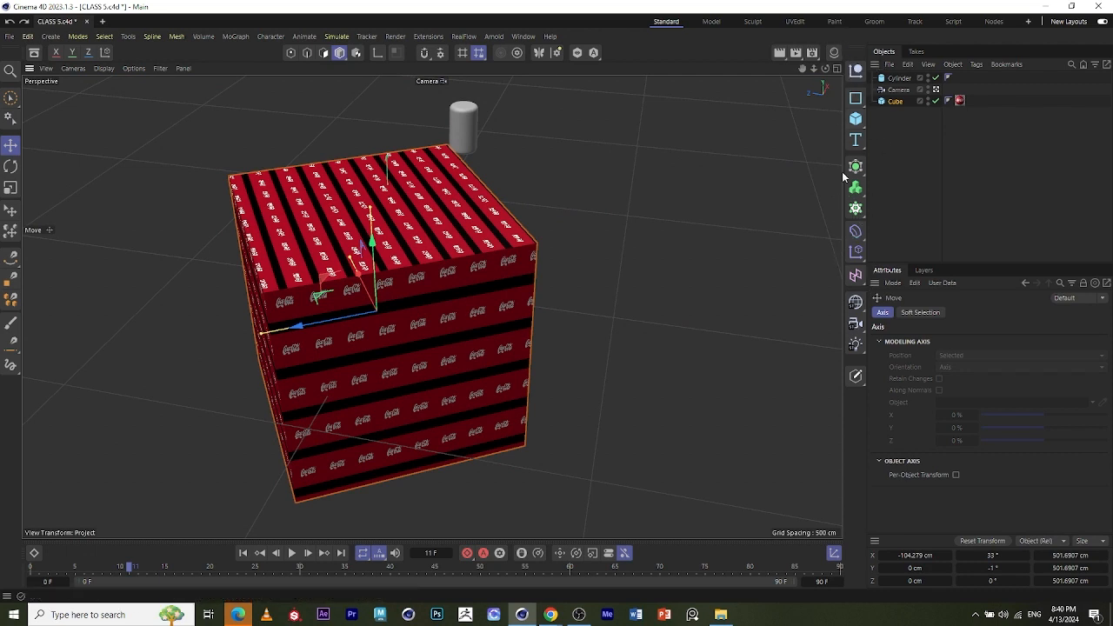
Add a 3D Text object to the scene.
{"action": "left_click", "coordinate": [855, 123]}
{"action": "left_click", "coordinate": [860, 144]}
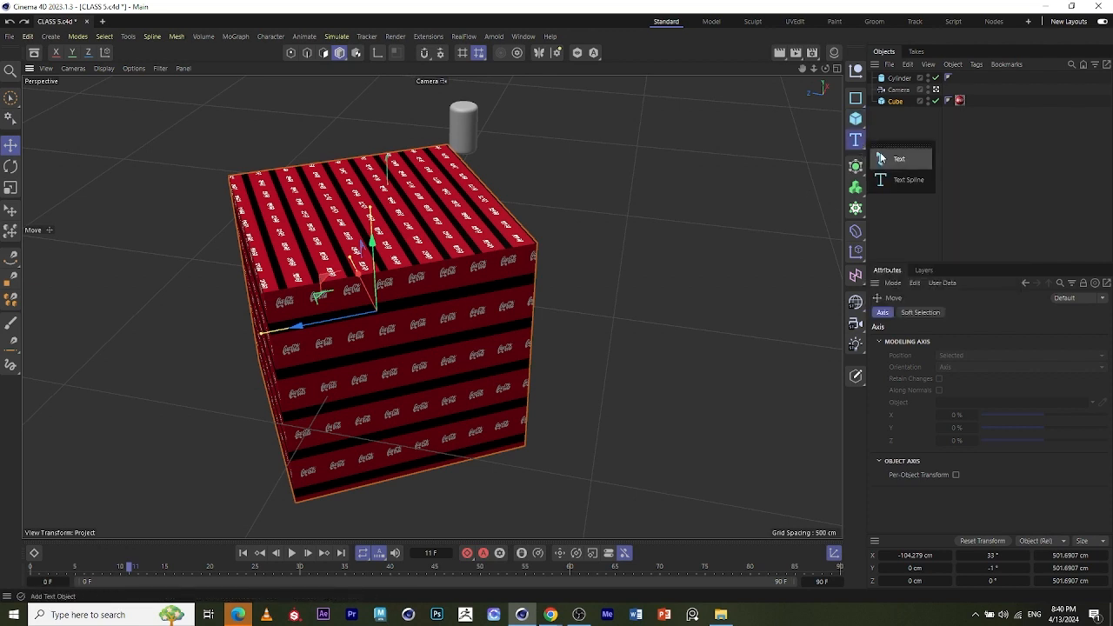
{"action": "left_click", "coordinate": [892, 160]}
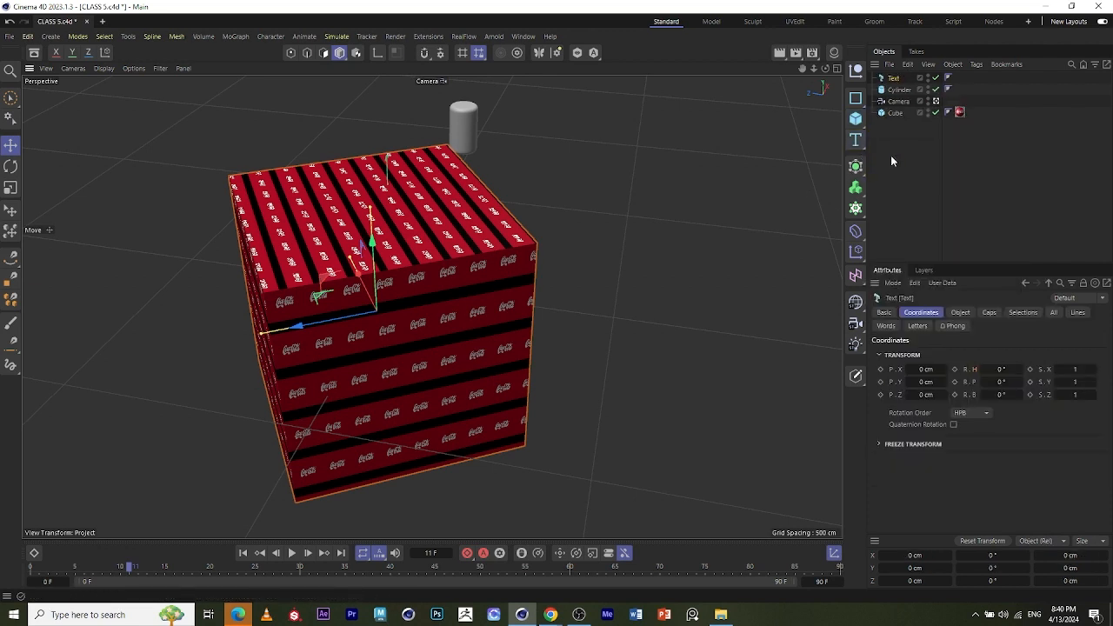
Raise the text object above the cube to a Y position of about 320 cm.
{"action": "left_click_drag", "start_coordinate": [425, 295], "coordinate": [397, 124], "text": "alt"}
{"action": "left_click_drag", "start_coordinate": [445, 240], "coordinate": [462, 174], "text": "alt"}
{"action": "middle_click_drag", "start_coordinate": [474, 148], "coordinate": [468, 231], "text": "alt"}
{"action": "scroll", "coordinate": [467, 232], "scroll_direction": "up", "scroll_amount": 6}
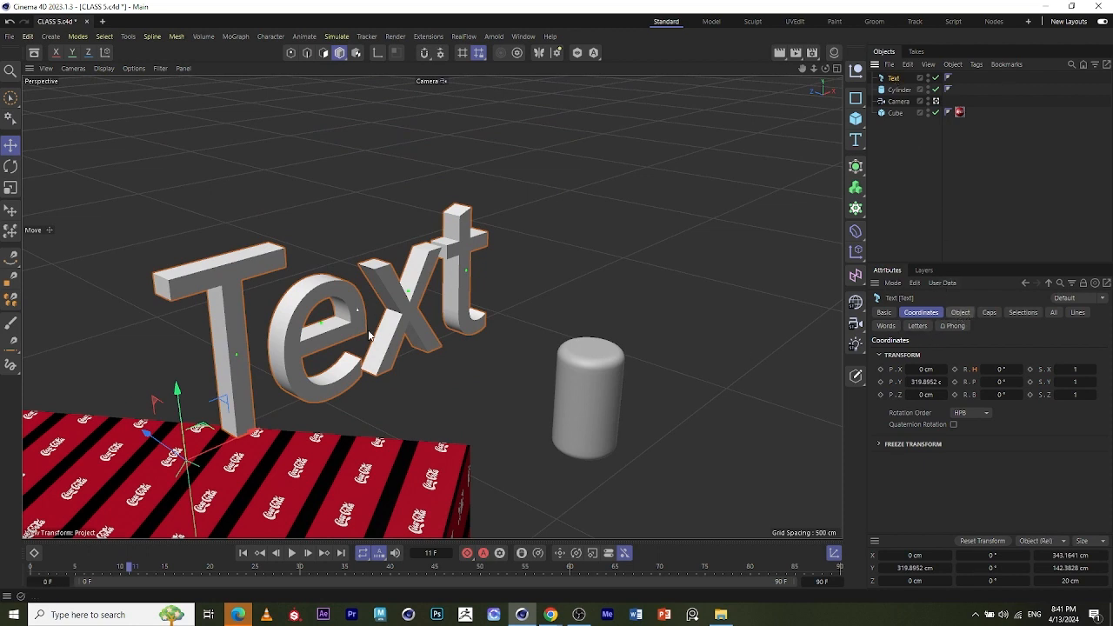
{"action": "scroll", "coordinate": [367, 335], "scroll_direction": "down", "scroll_amount": 1}
{"action": "scroll", "coordinate": [365, 335], "scroll_direction": "up", "scroll_amount": 1}
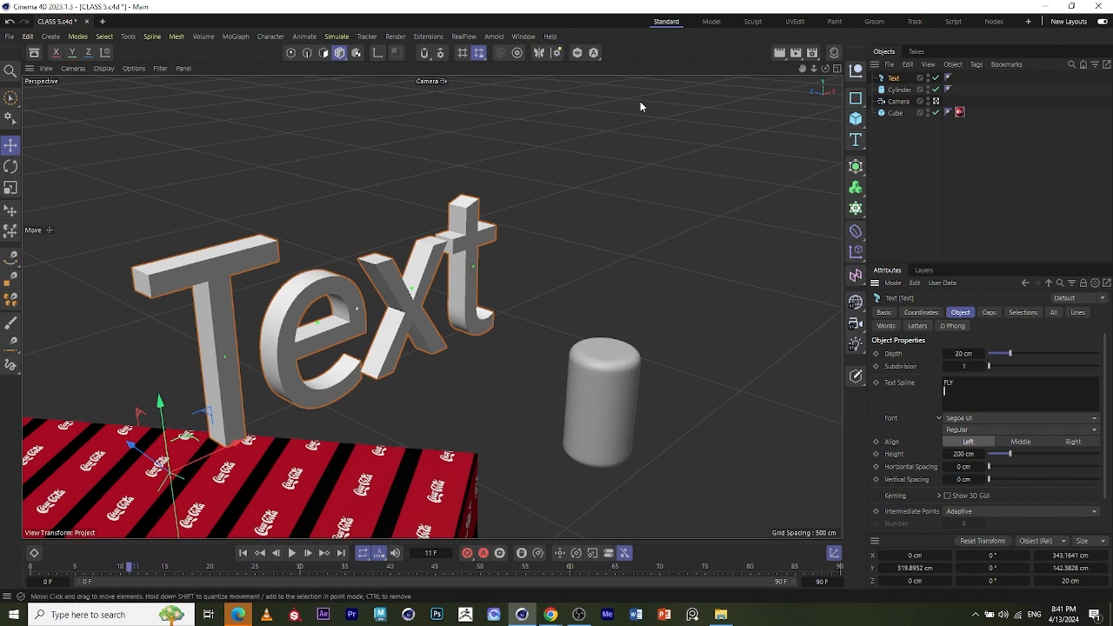
Change the text to FLY and move it to about X -4, Y 335, Z 13 cm.
{"action": "left_click", "coordinate": [405, 377]}
{"action": "left_click_drag", "start_coordinate": [360, 325], "coordinate": [513, 295], "text": "alt"}
{"action": "scroll", "coordinate": [513, 291], "scroll_direction": "up", "scroll_amount": 5}
{"action": "left_click_drag", "start_coordinate": [492, 240], "coordinate": [470, 224]}
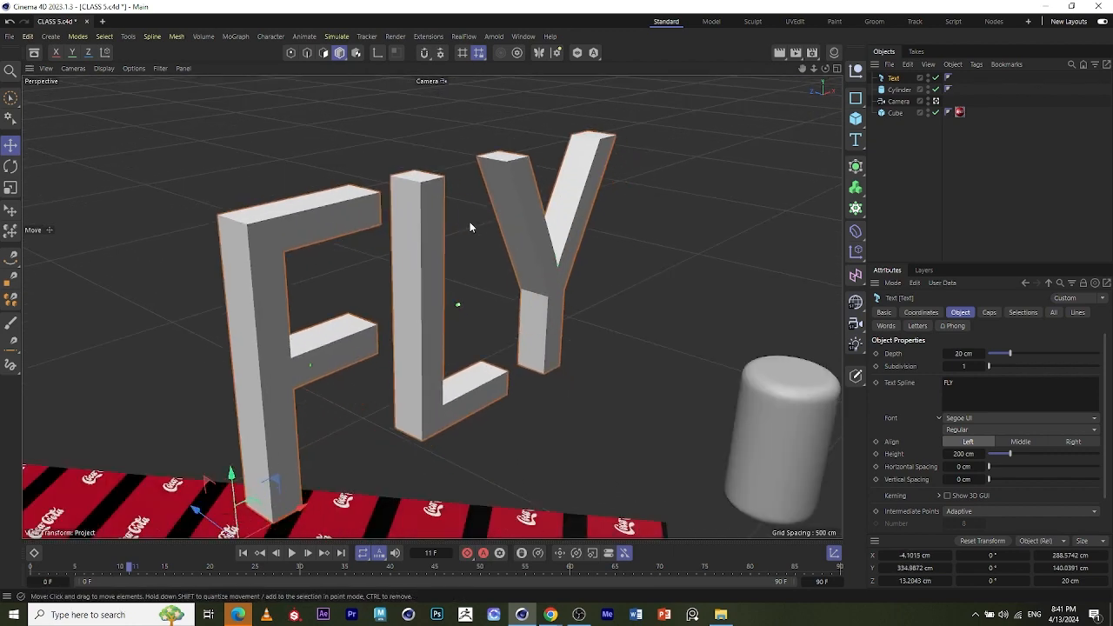
{"action": "scroll", "coordinate": [470, 228], "scroll_direction": "down", "scroll_amount": 4}
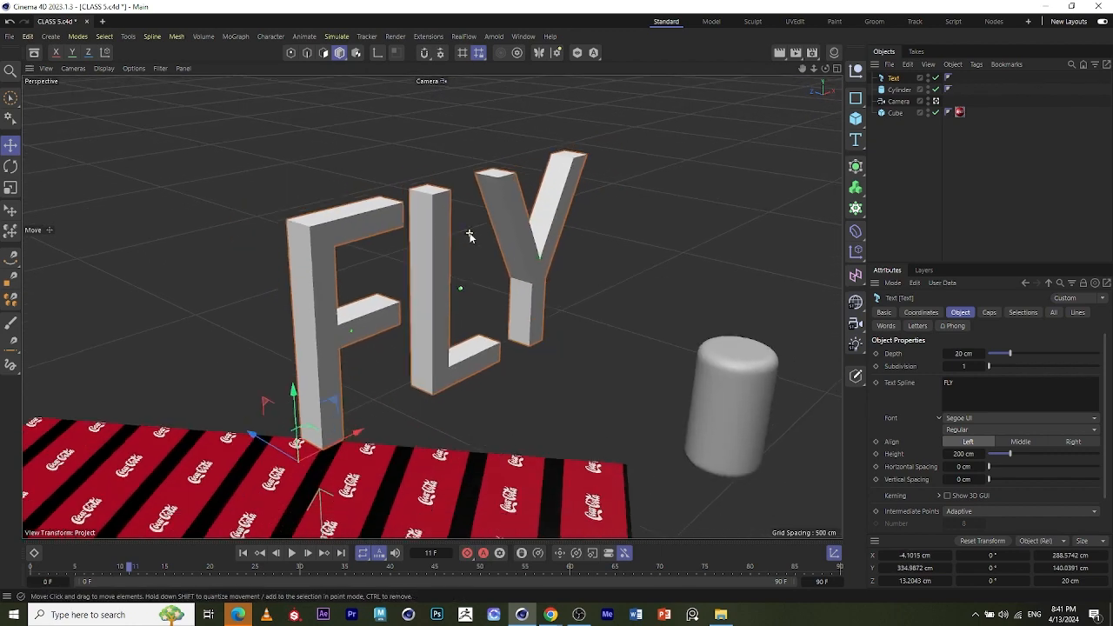
{"action": "left_click", "coordinate": [855, 187]}
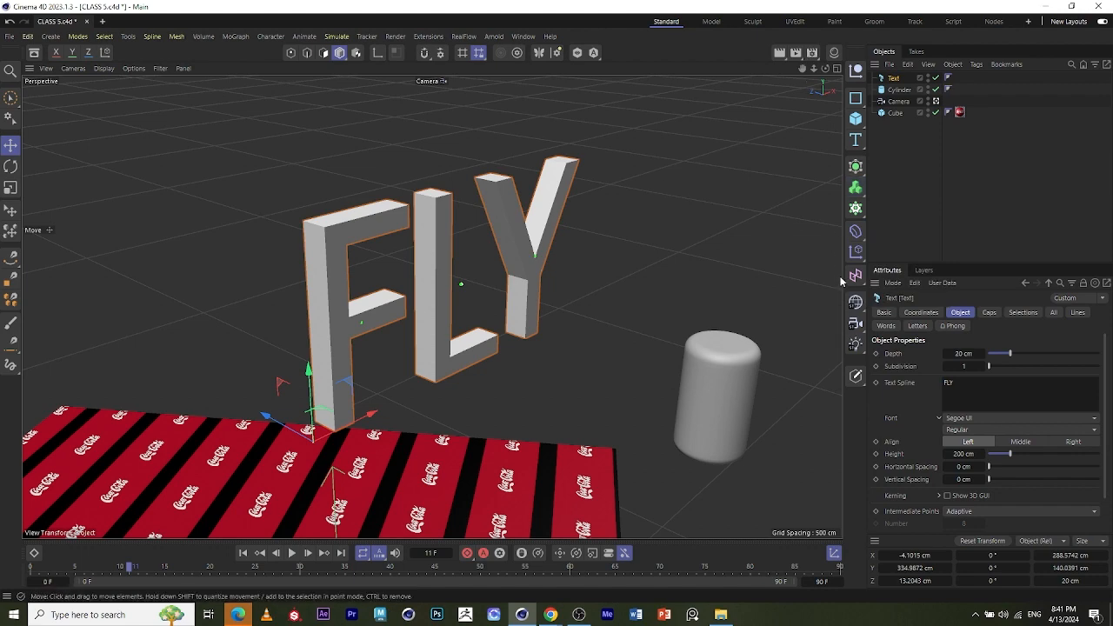
{"action": "scroll", "coordinate": [423, 275], "scroll_direction": "down", "scroll_amount": 6}
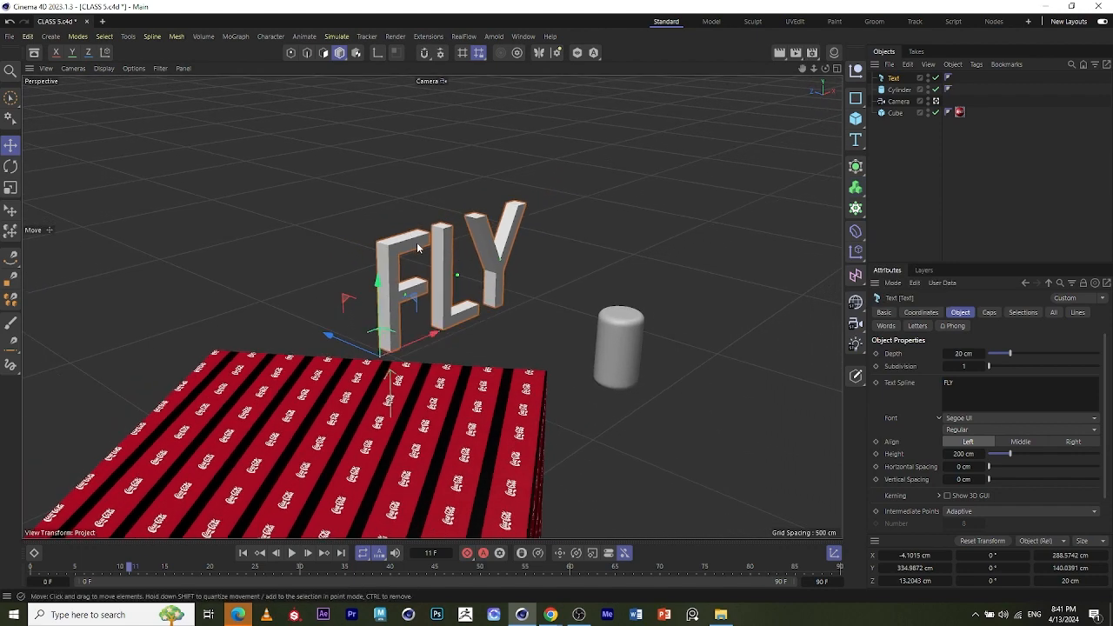
{"action": "scroll", "coordinate": [424, 275], "scroll_direction": "down", "scroll_amount": 2}
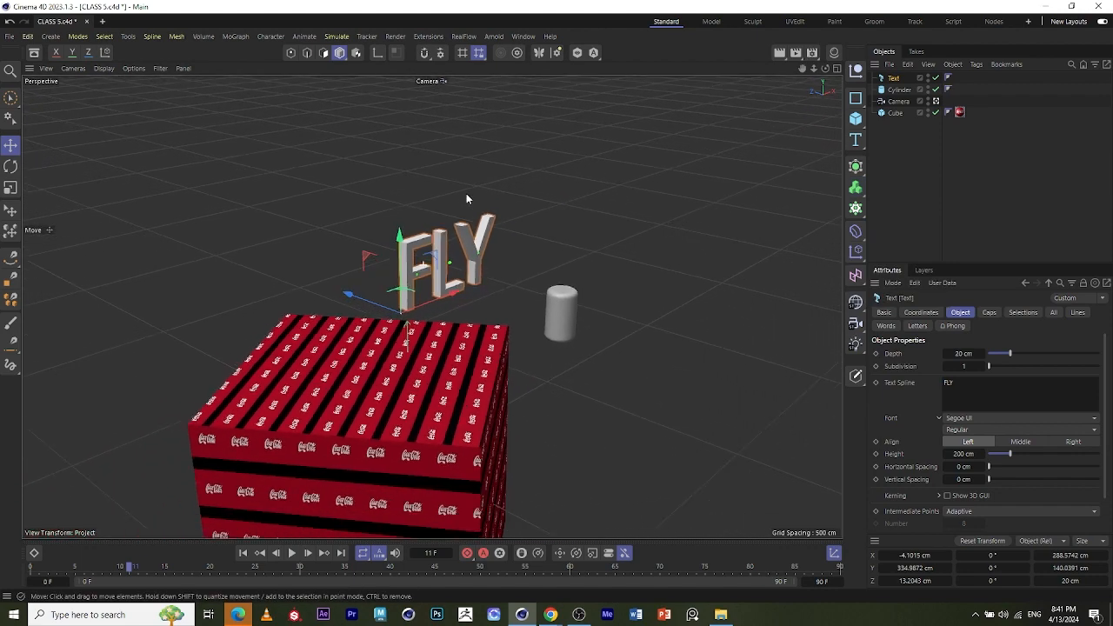
{"action": "left_click", "coordinate": [856, 301]}
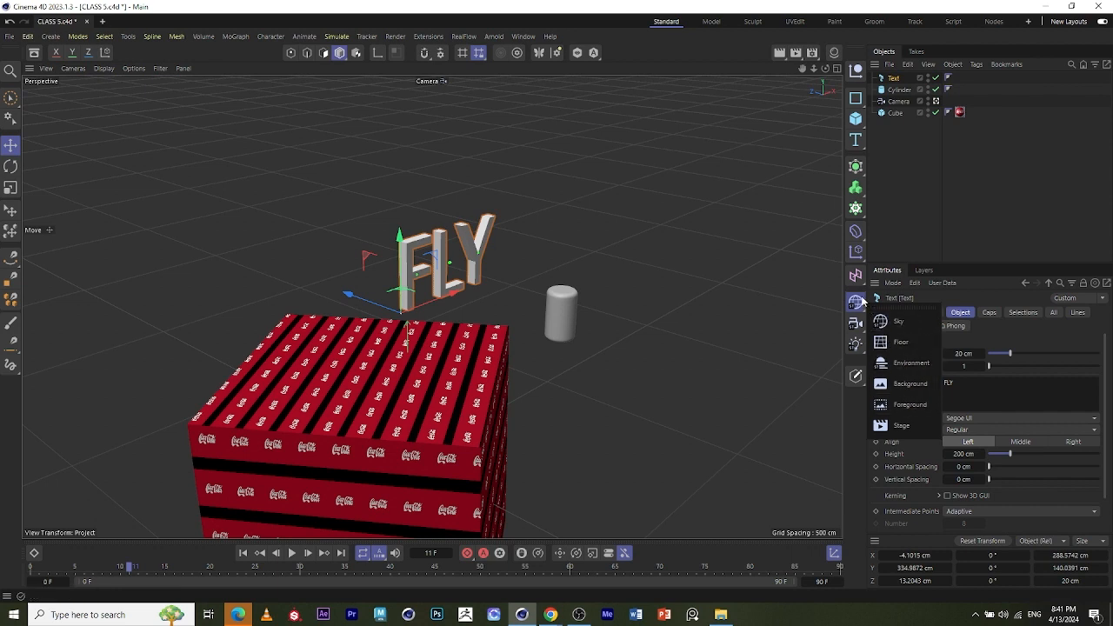
{"action": "left_click", "coordinate": [856, 345]}
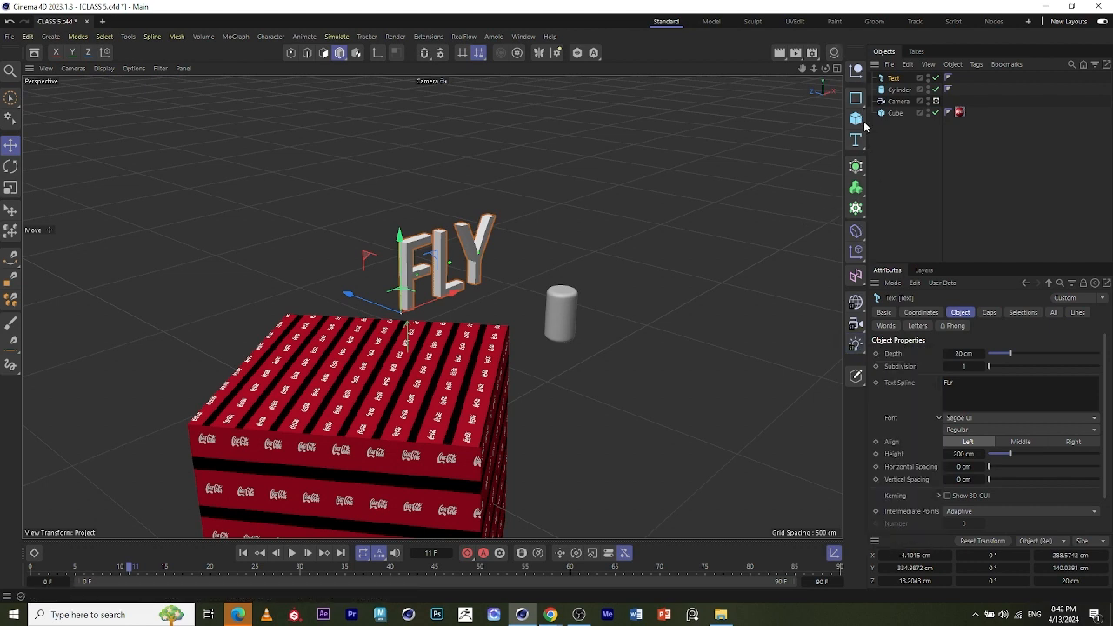
Delete the FLY text object above the cube.
{"action": "scroll", "coordinate": [333, 152], "scroll_direction": "down", "scroll_amount": 3}
{"action": "scroll", "coordinate": [448, 136], "scroll_direction": "down", "scroll_amount": 3}
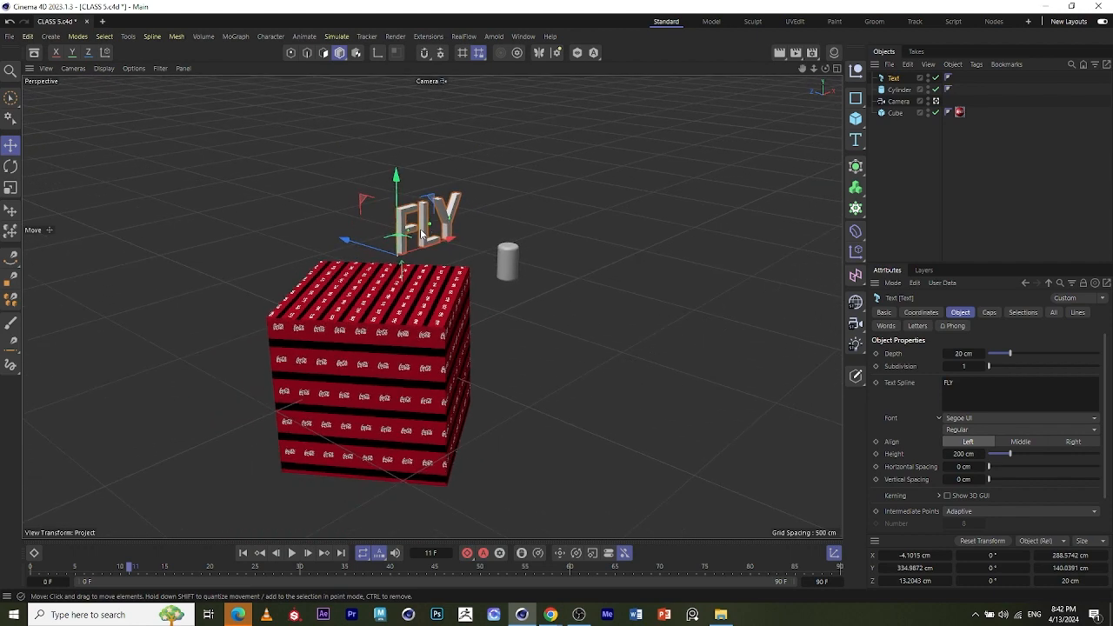
{"action": "scroll", "coordinate": [422, 233], "scroll_direction": "up", "scroll_amount": 2}
{"action": "key", "text": "Delete"}
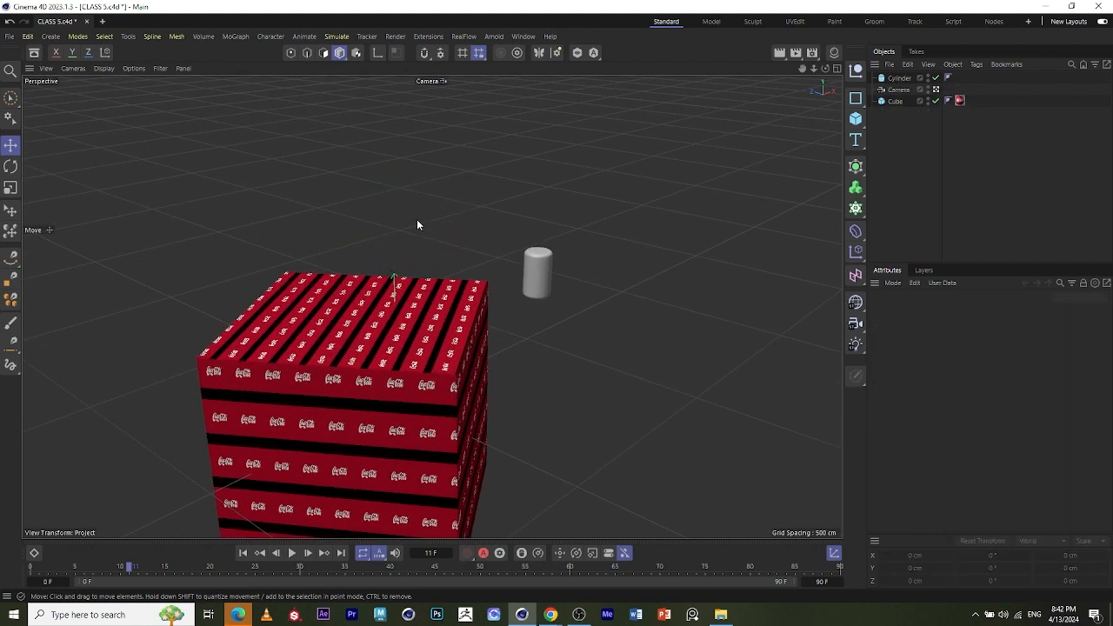
Select the cube and move it to about X -137, Y 37, Z 56 cm.
{"action": "left_click", "coordinate": [341, 331]}
{"action": "scroll", "coordinate": [341, 330], "scroll_direction": "down", "scroll_amount": 2}
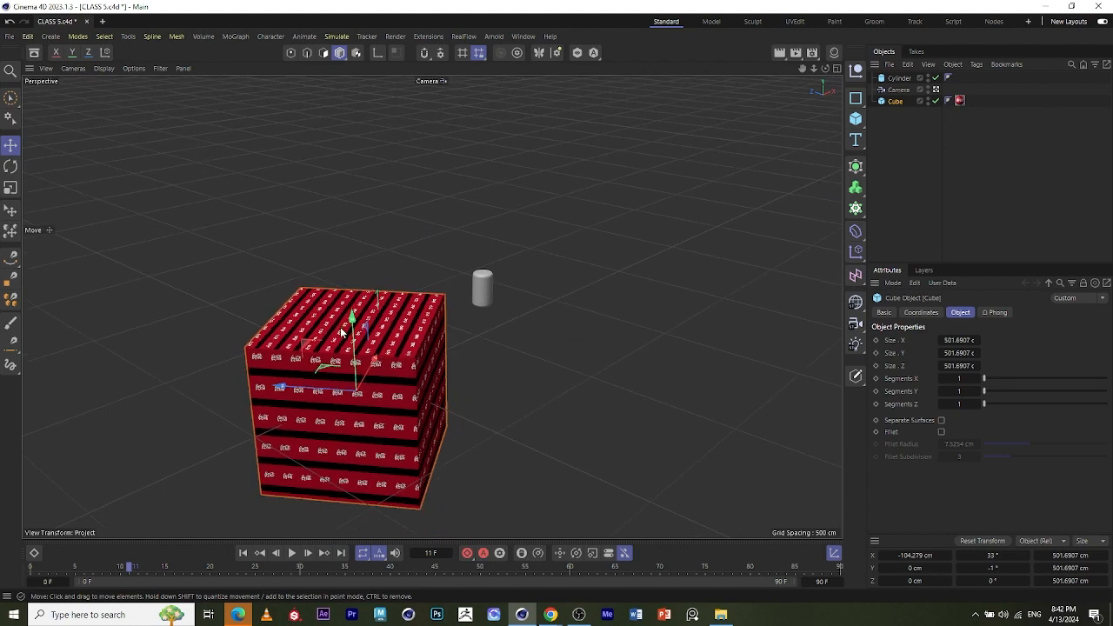
{"action": "scroll", "coordinate": [341, 330], "scroll_direction": "up", "scroll_amount": 3}
{"action": "left_click_drag", "start_coordinate": [340, 329], "coordinate": [482, 337], "text": "alt"}
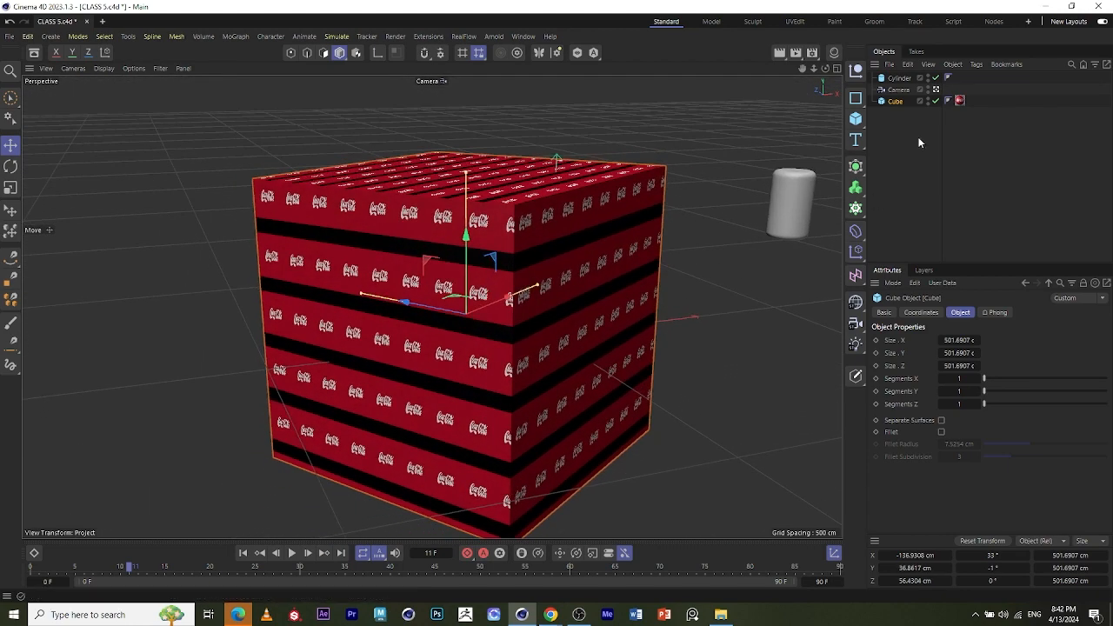
Open the Material Manager and examine the color and texture properties of the Mat material applied to the cube.
{"action": "left_click", "coordinate": [834, 53]}
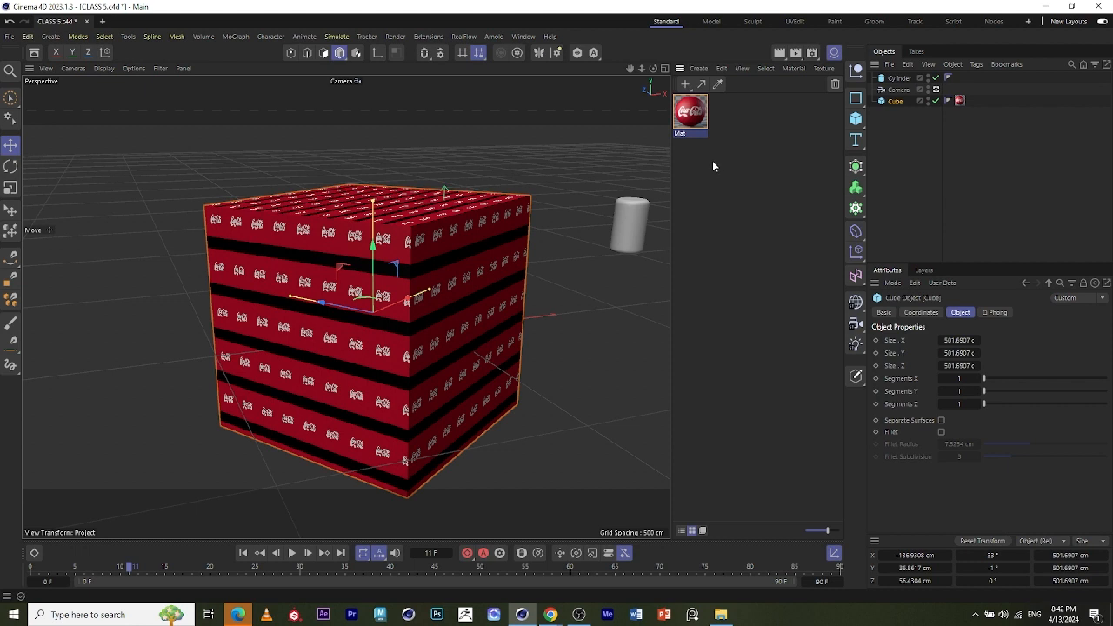
{"action": "left_click", "coordinate": [691, 113]}
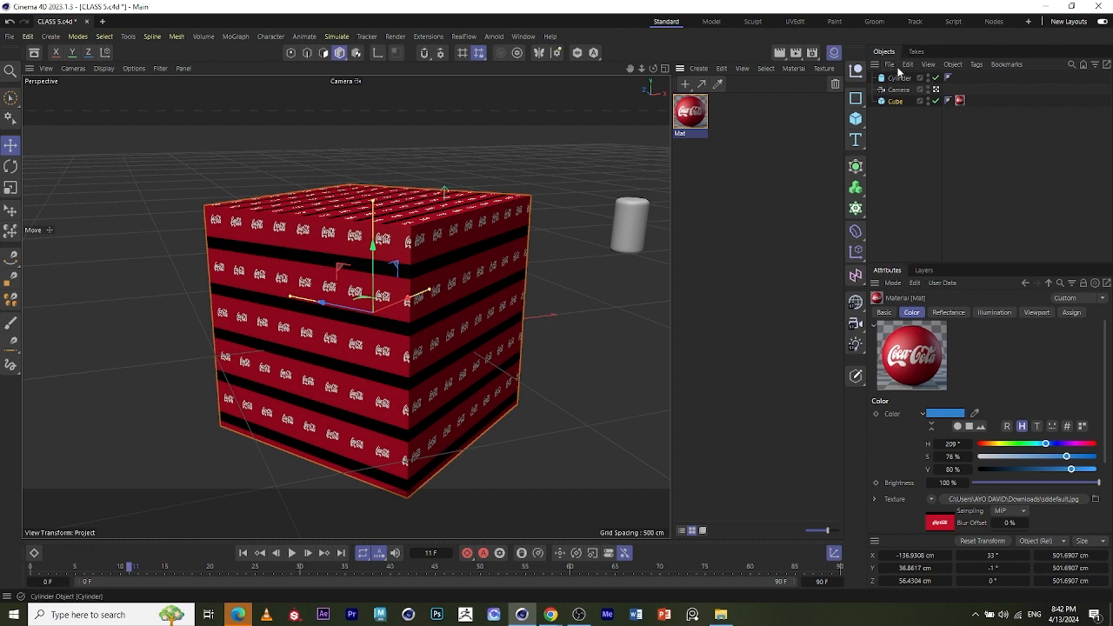
{"action": "scroll", "coordinate": [585, 236], "scroll_direction": "down", "scroll_amount": 5}
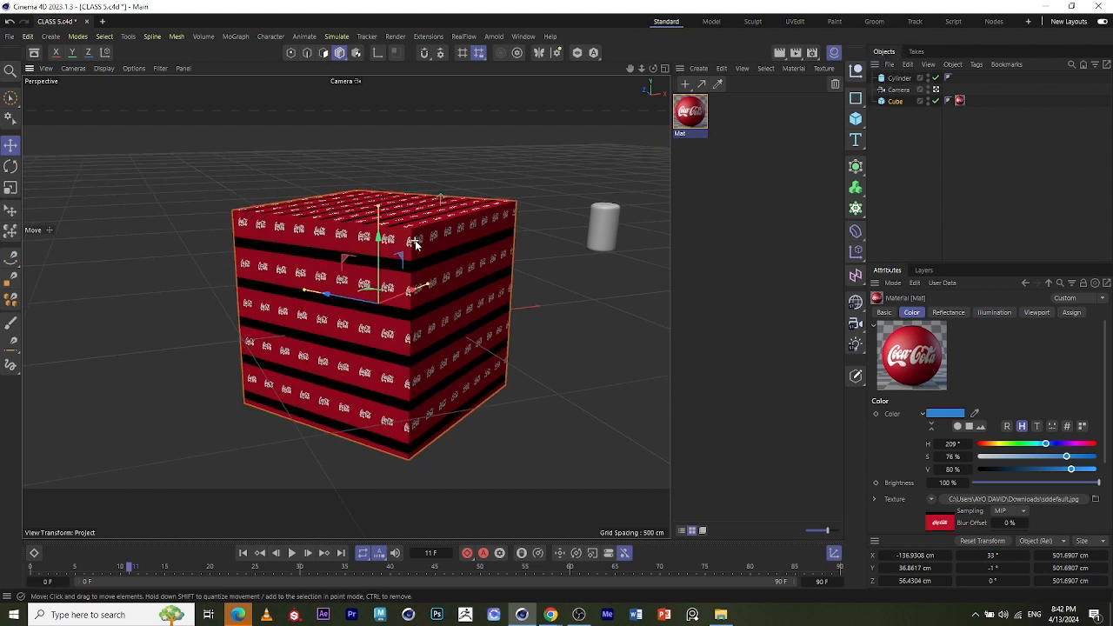
{"action": "scroll", "coordinate": [451, 322], "scroll_direction": "up", "scroll_amount": 5}
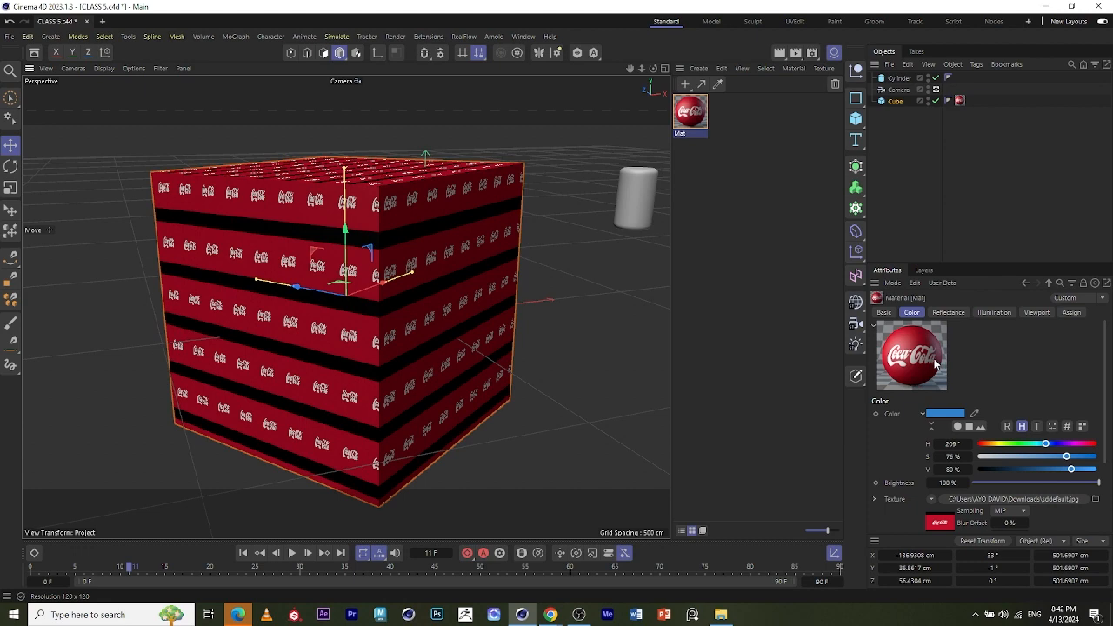
{"action": "scroll", "coordinate": [370, 278], "scroll_direction": "down", "scroll_amount": 3}
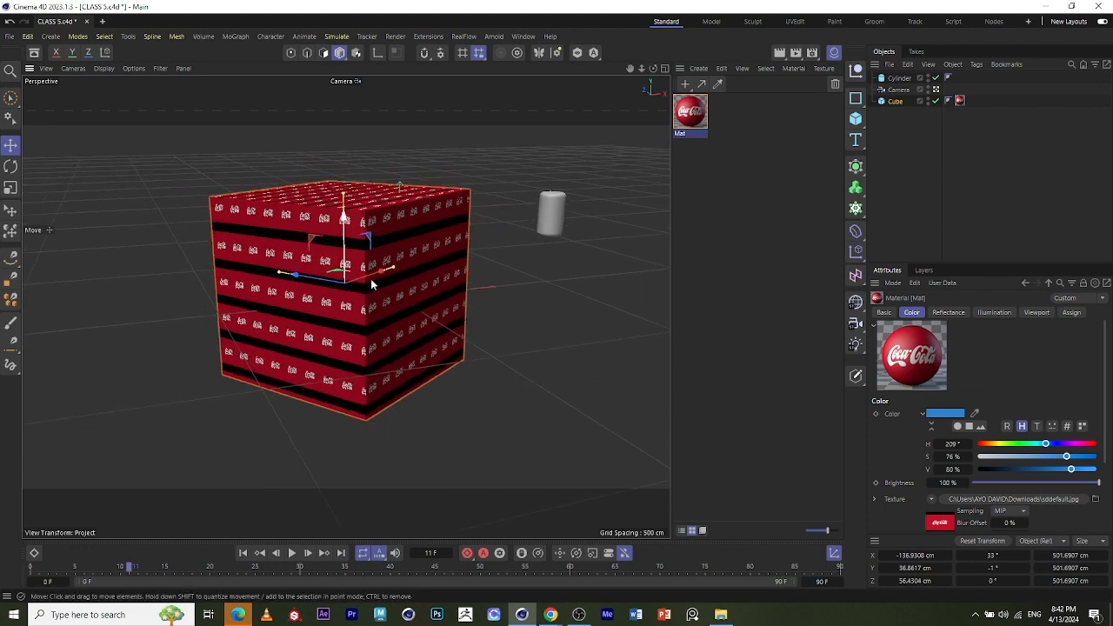
{"action": "left_click", "coordinate": [446, 252]}
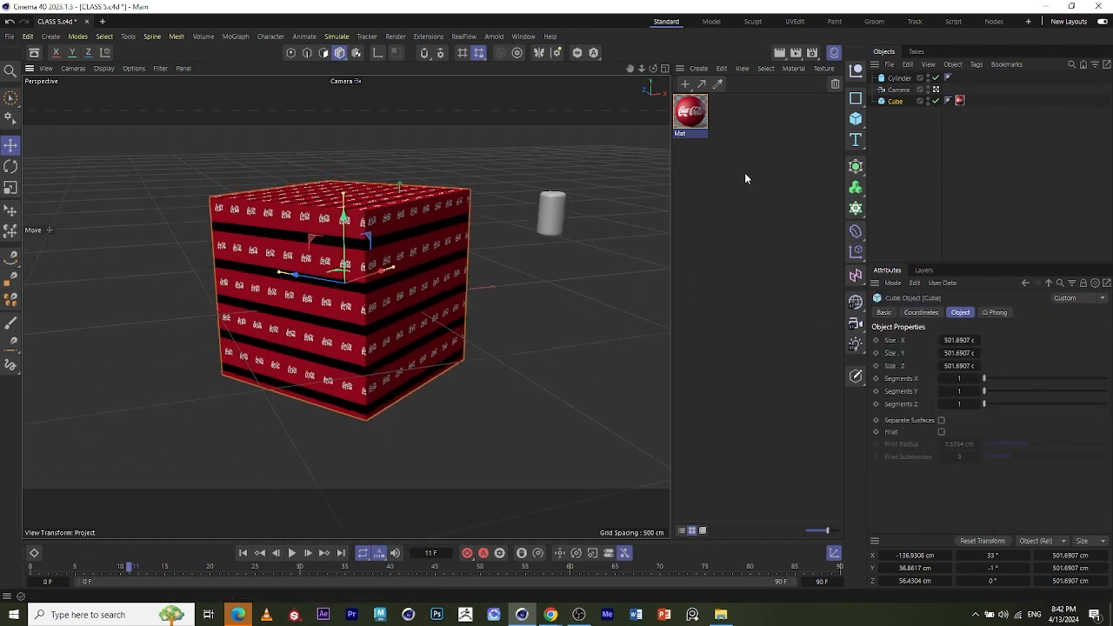
{"action": "left_click", "coordinate": [681, 111]}
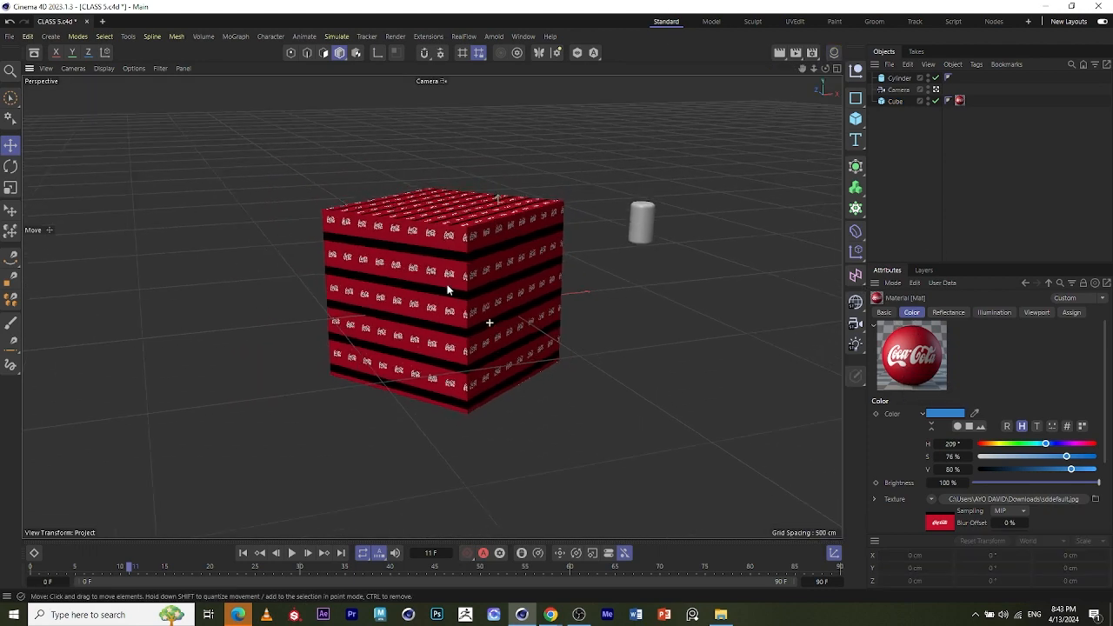
Return the timeline to frame 0 and record a keyframe for the cube's starting position.
{"action": "scroll", "coordinate": [447, 289], "scroll_direction": "up", "scroll_amount": 3}
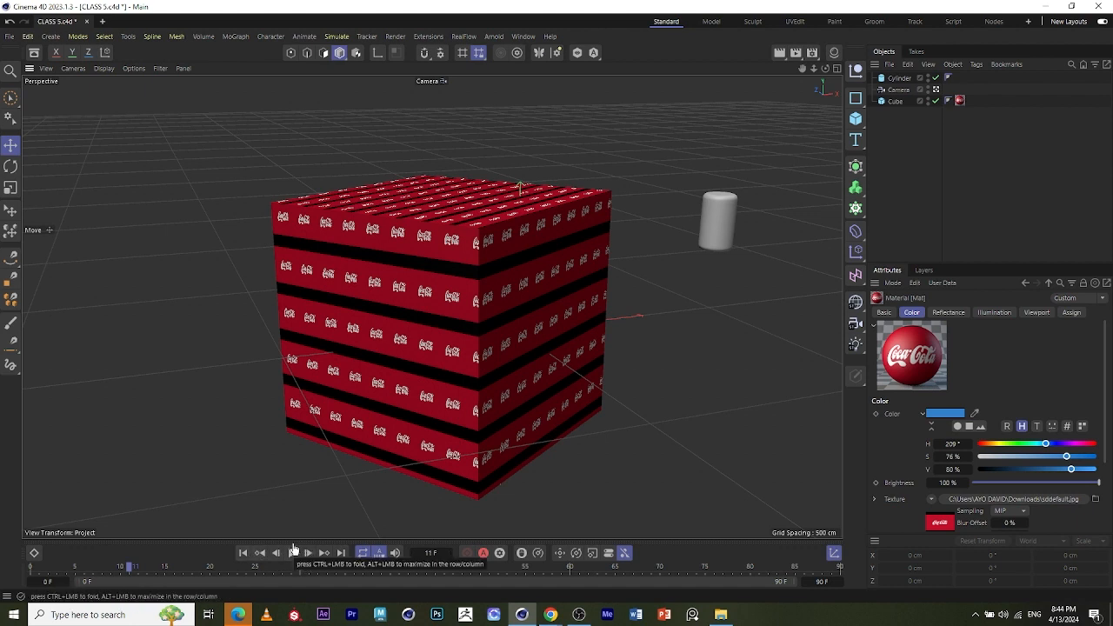
{"action": "scroll", "coordinate": [321, 372], "scroll_direction": "down", "scroll_amount": 3}
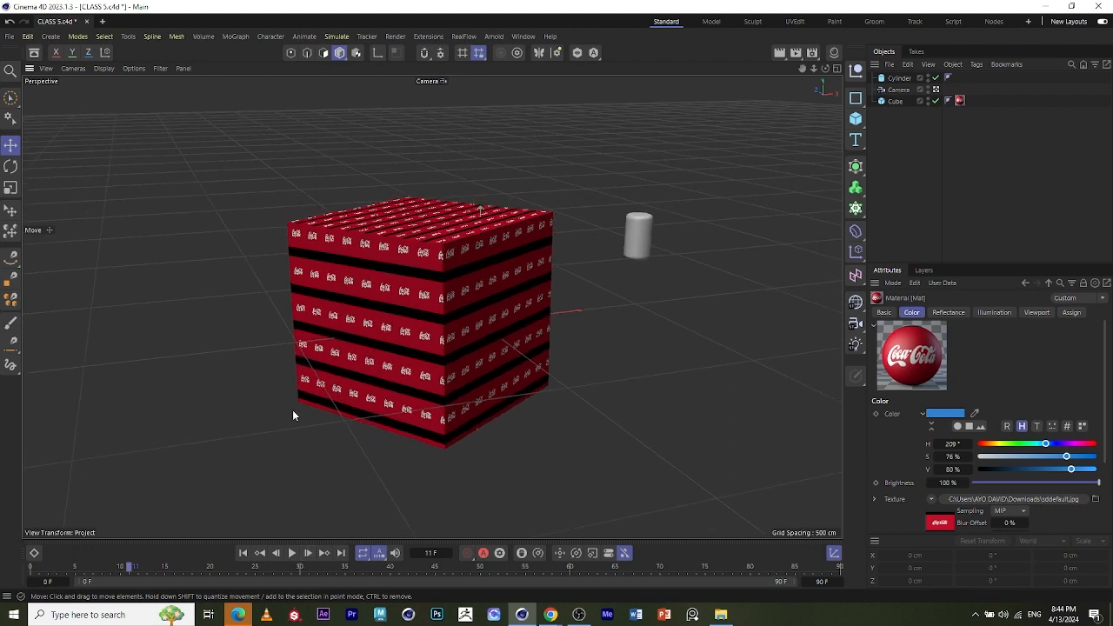
{"action": "scroll", "coordinate": [292, 415], "scroll_direction": "down", "scroll_amount": 2}
{"action": "left_click_drag", "start_coordinate": [115, 564], "coordinate": [17, 565]}
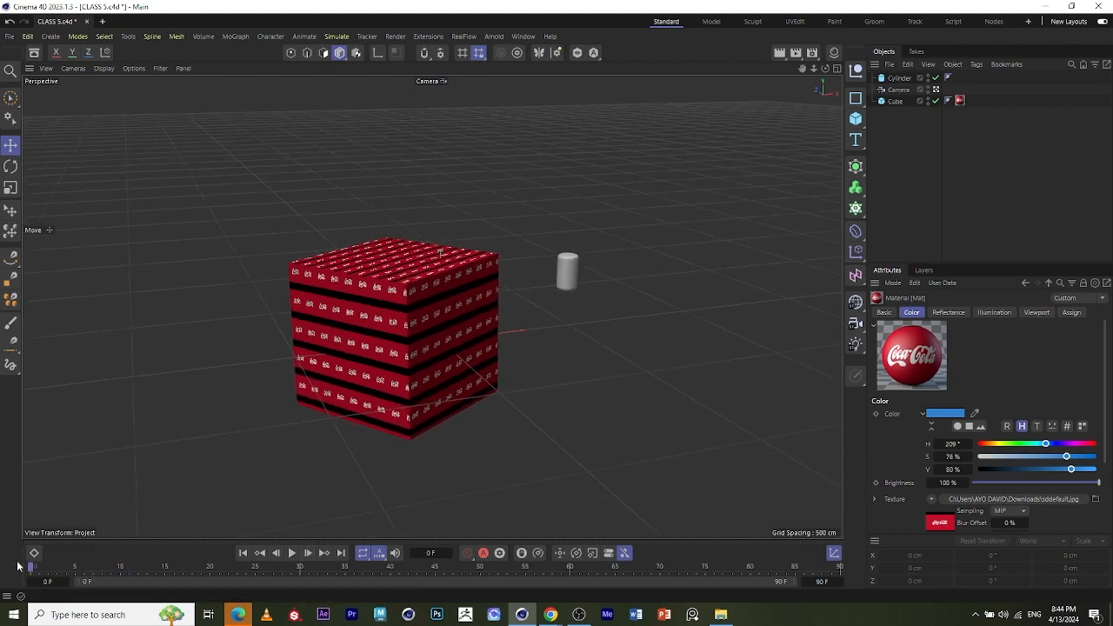
{"action": "scroll", "coordinate": [307, 305], "scroll_direction": "down", "scroll_amount": 3}
{"action": "scroll", "coordinate": [376, 327], "scroll_direction": "up", "scroll_amount": 3}
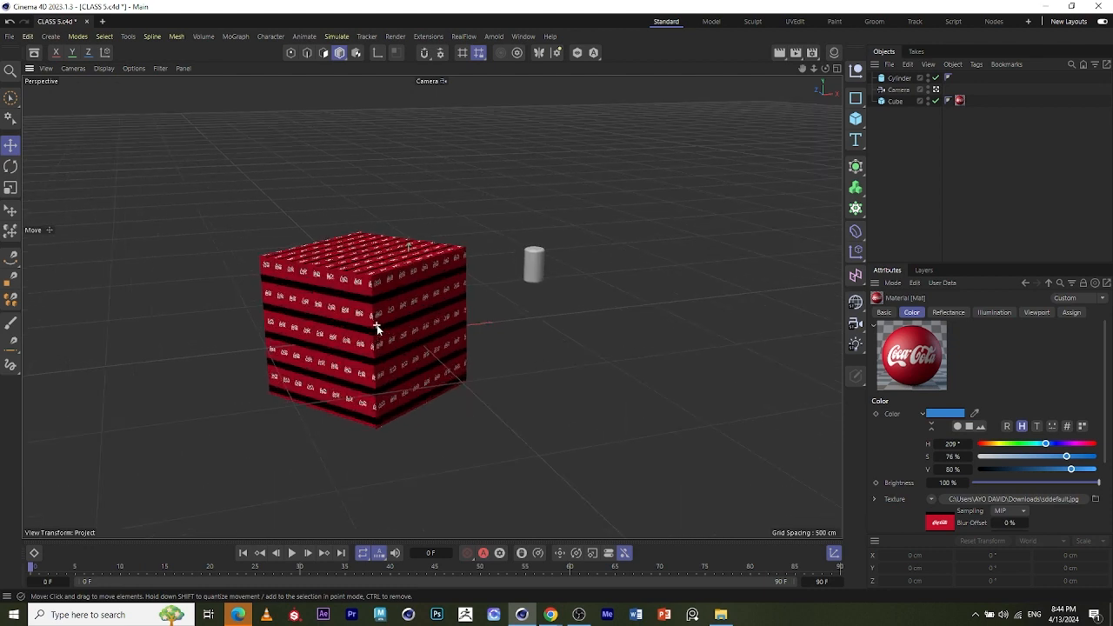
{"action": "scroll", "coordinate": [376, 328], "scroll_direction": "up", "scroll_amount": 1}
{"action": "left_click", "coordinate": [370, 317]}
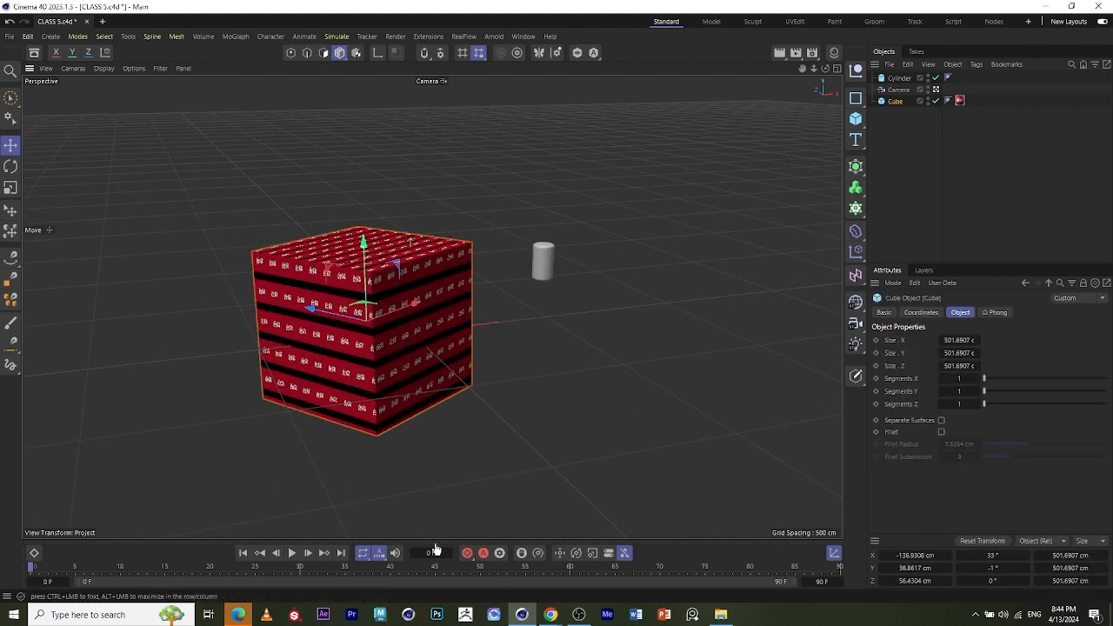
At frame 37, move the cube to about X 325, Y 52, Z -654 cm and record a second keyframe.
{"action": "left_click_drag", "start_coordinate": [68, 569], "coordinate": [361, 565]}
{"action": "left_click_drag", "start_coordinate": [312, 309], "coordinate": [449, 337]}
{"action": "key", "text": "ctrl+z"}
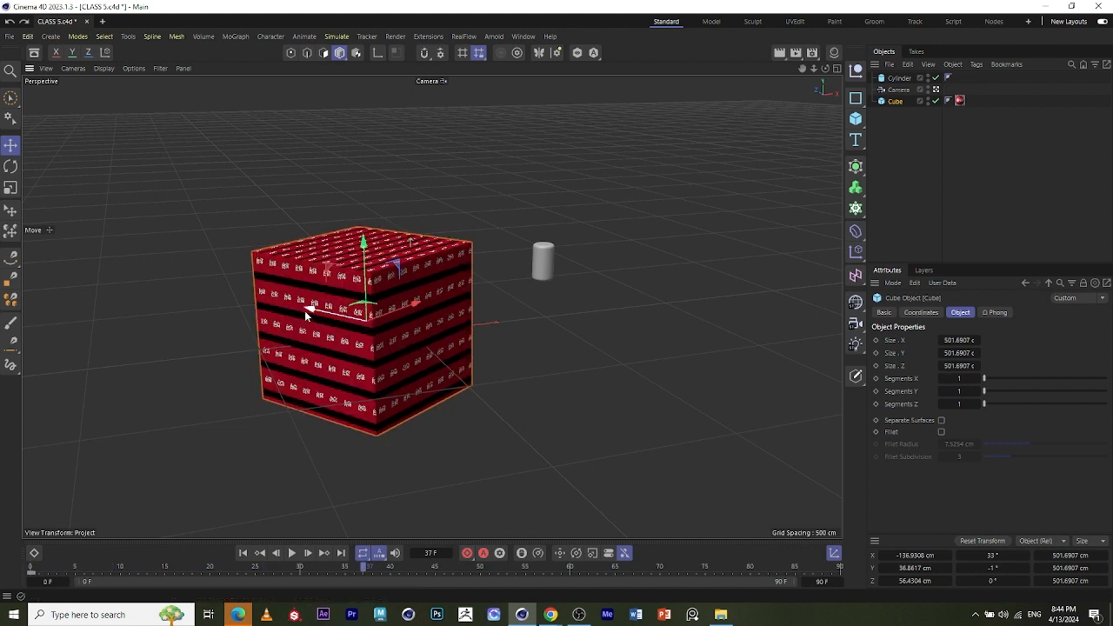
{"action": "left_click_drag", "start_coordinate": [304, 311], "coordinate": [420, 252]}
{"action": "scroll", "coordinate": [422, 257], "scroll_direction": "down", "scroll_amount": 1}
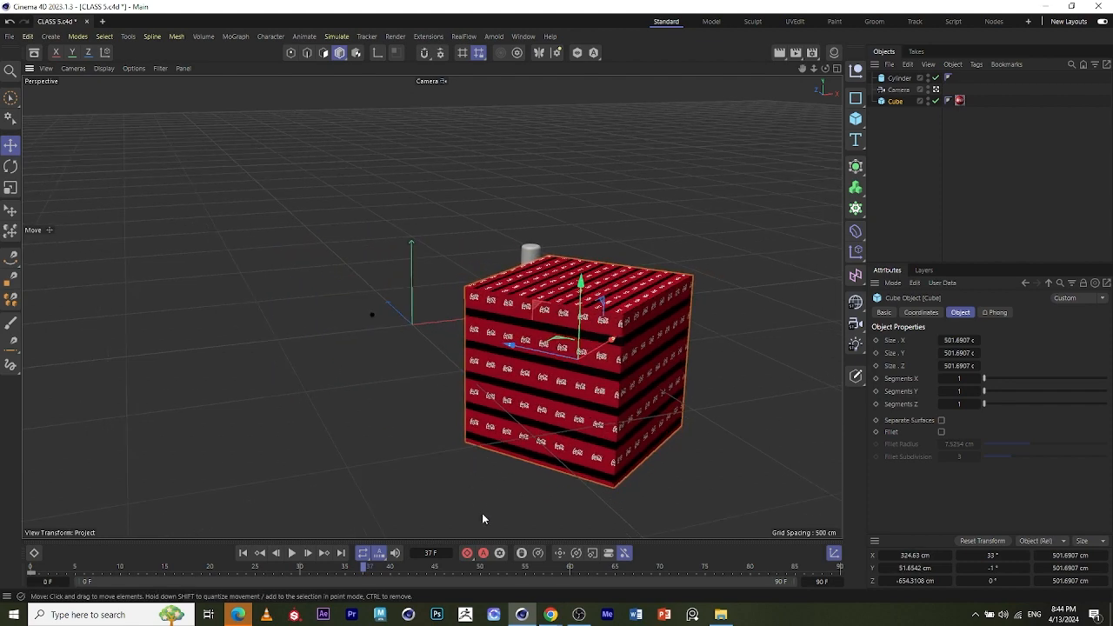
{"action": "left_click", "coordinate": [468, 553]}
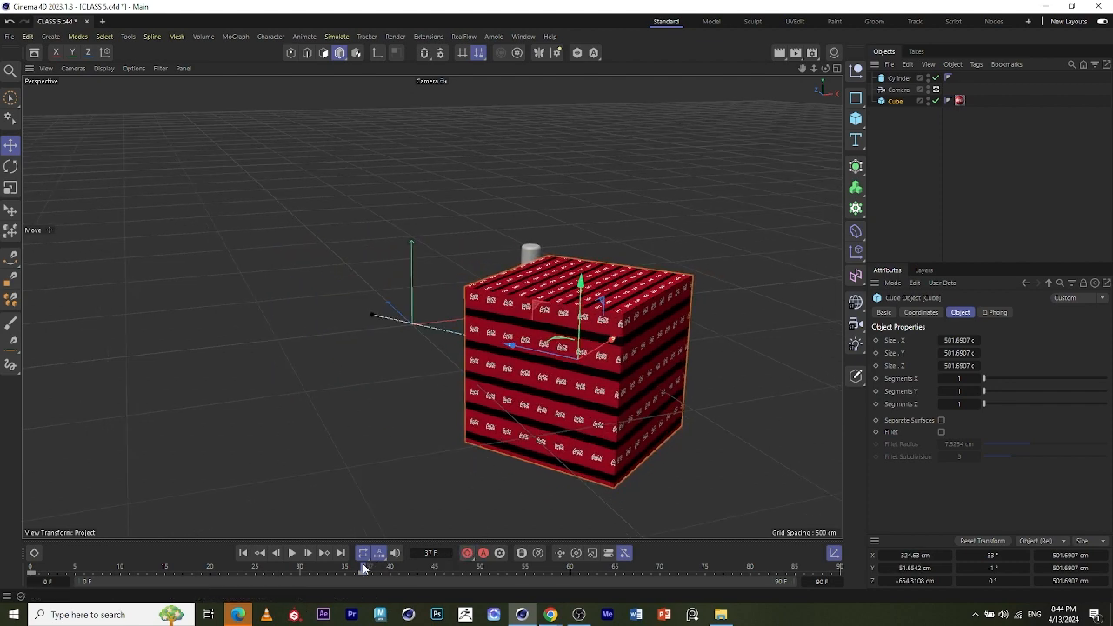
Rewind to frame 0 and play the cube's movement animation, stopping it after the second keyframe.
{"action": "left_click_drag", "start_coordinate": [361, 571], "coordinate": [4, 493]}
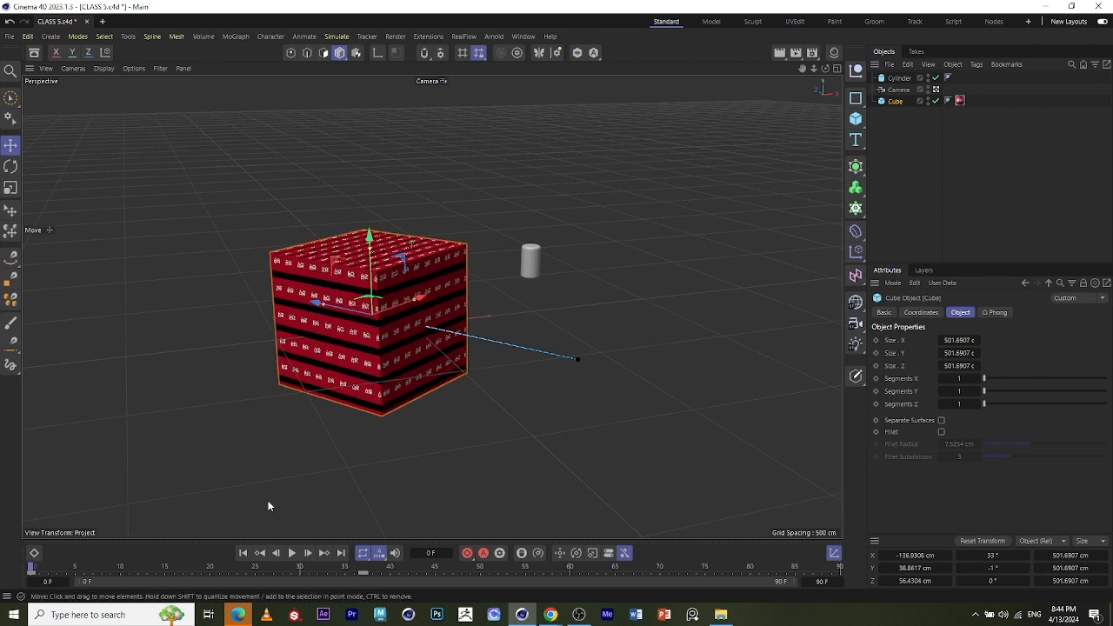
{"action": "left_click", "coordinate": [276, 553]}
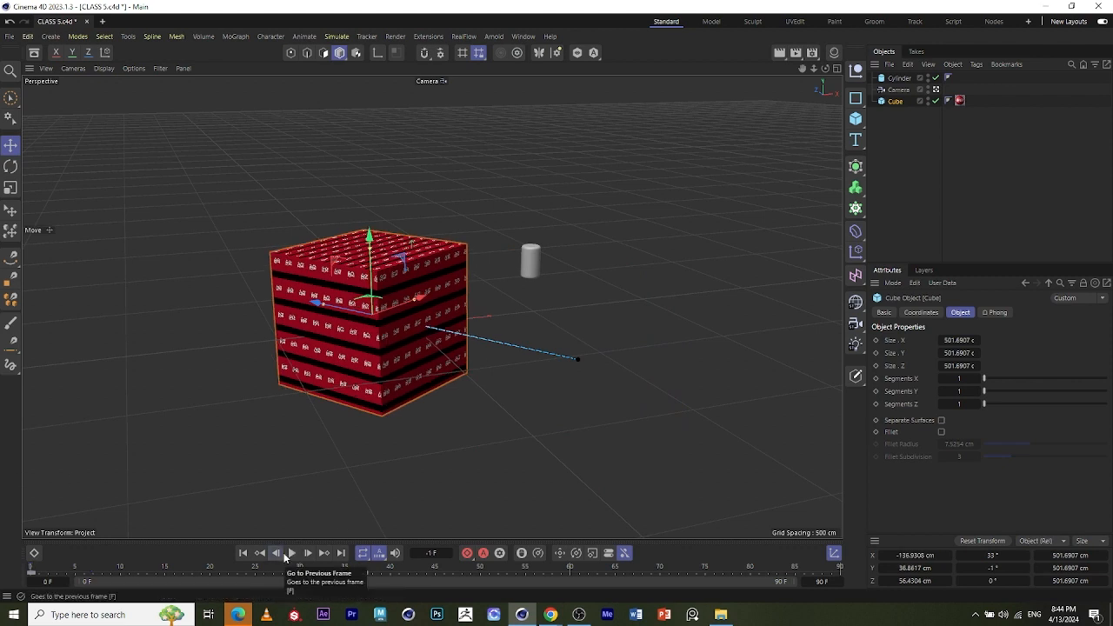
{"action": "left_click", "coordinate": [291, 554]}
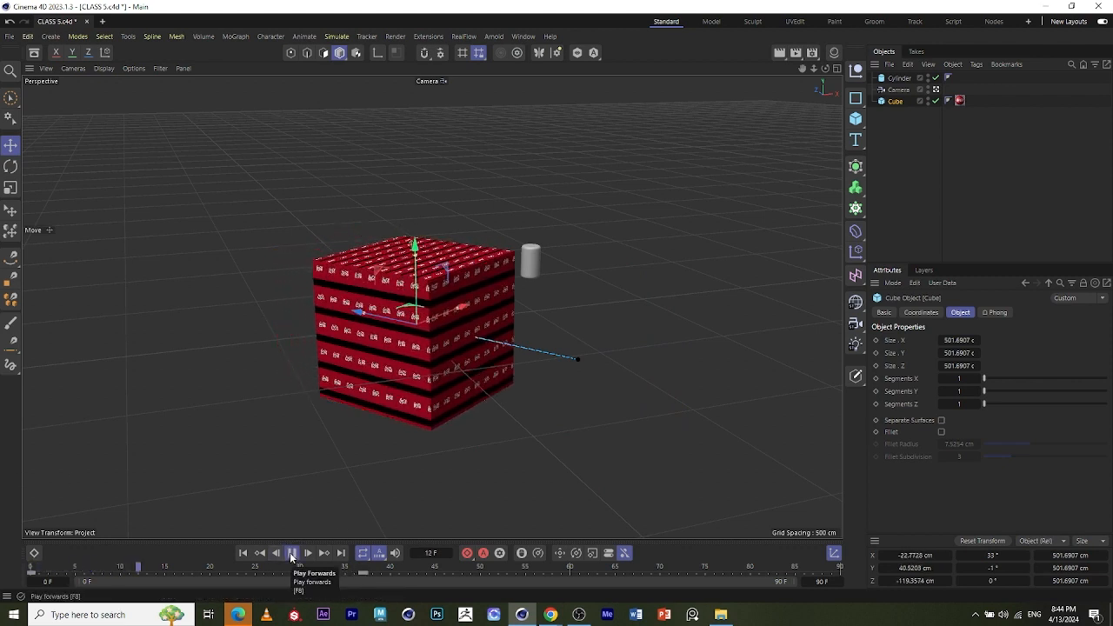
{"action": "left_click", "coordinate": [291, 554]}
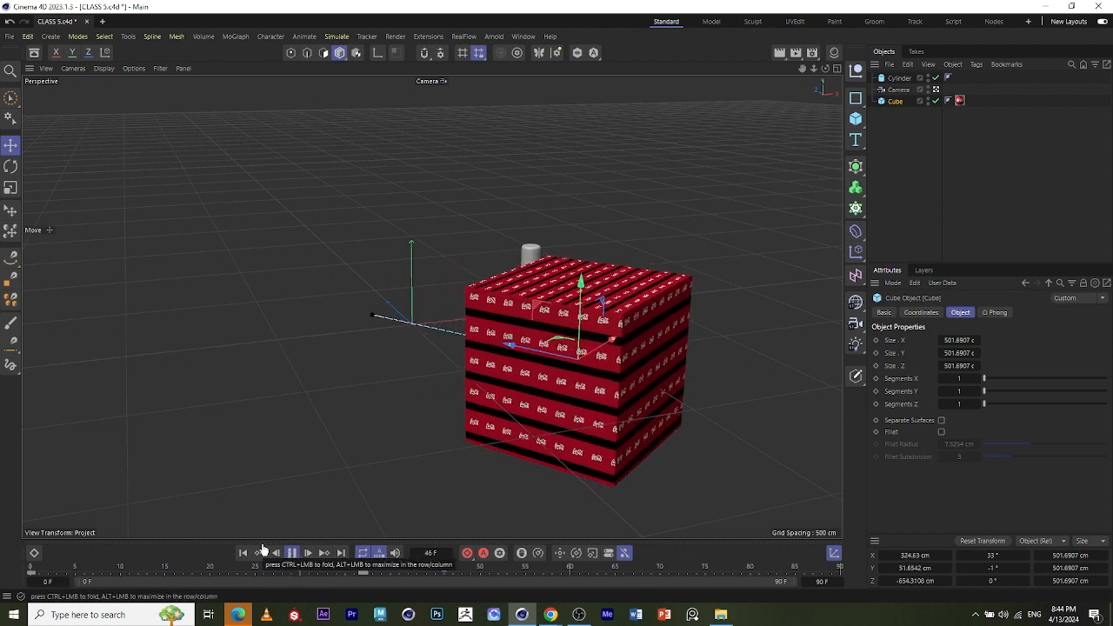
{"action": "left_click", "coordinate": [291, 554]}
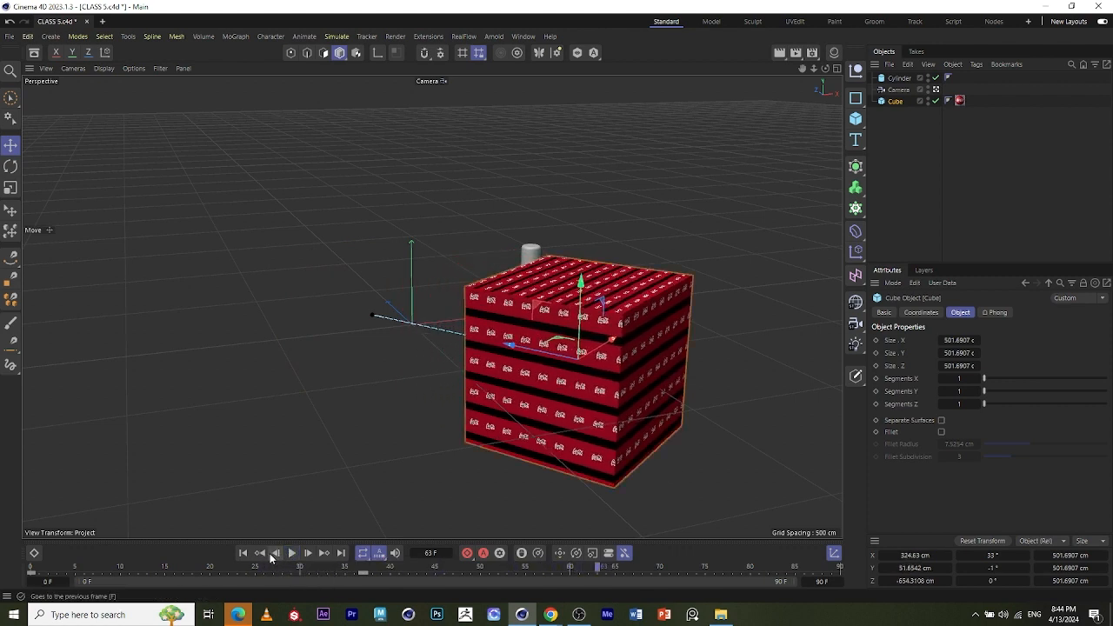
Review the cube's animation by jumping between its keyframes and stepping forward to frame 41.
{"action": "left_click", "coordinate": [260, 552]}
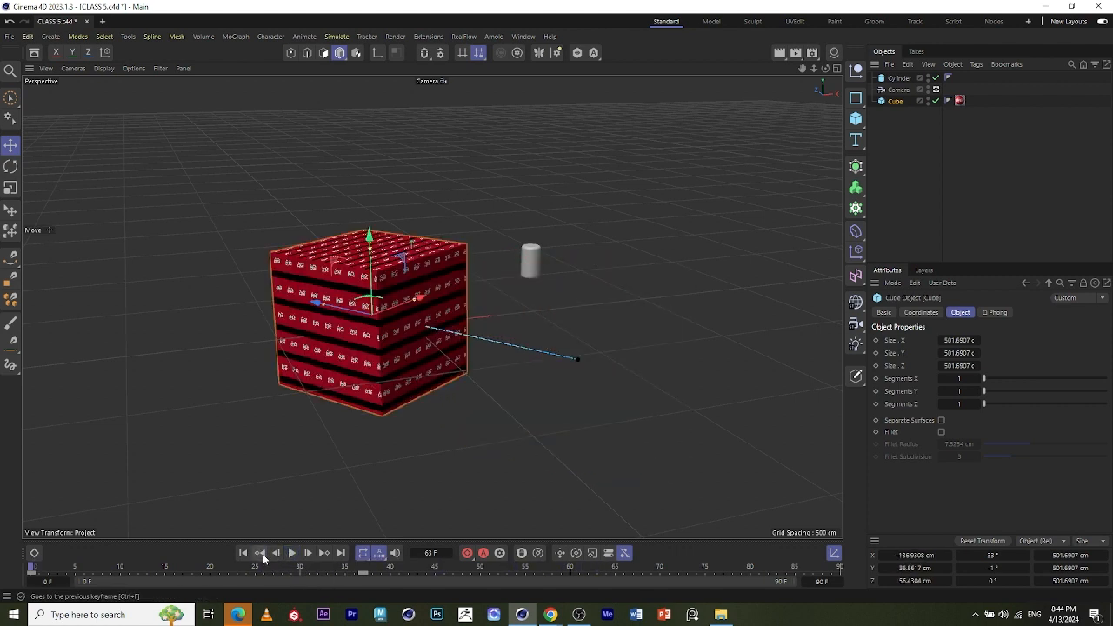
{"action": "left_click", "coordinate": [320, 554]}
{"action": "left_click", "coordinate": [307, 553]}
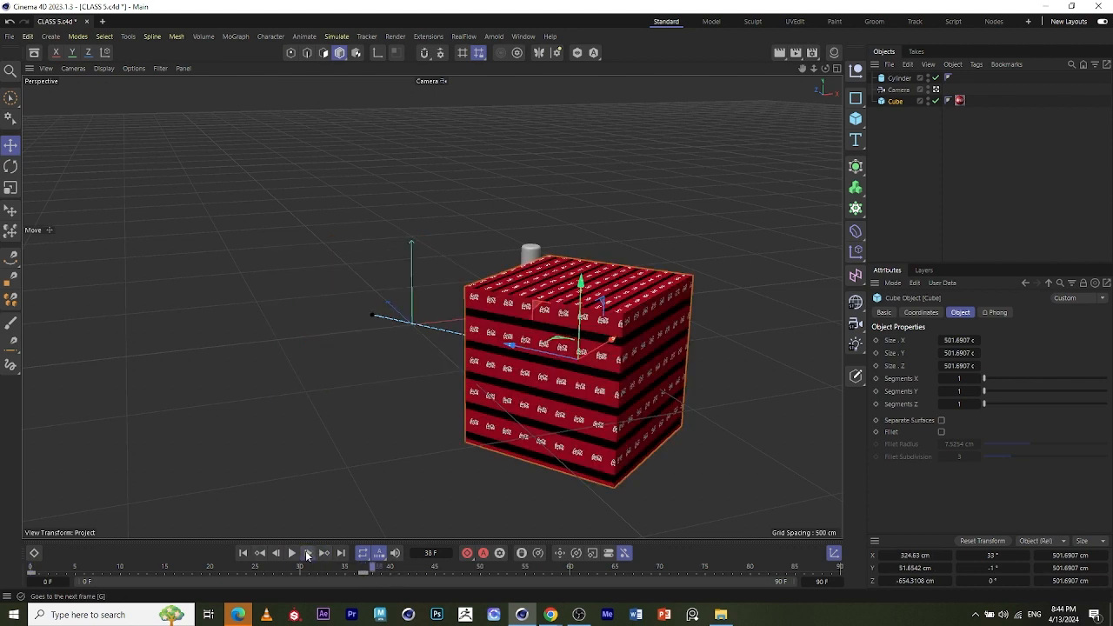
{"action": "left_click", "coordinate": [307, 553]}
{"action": "left_click", "coordinate": [307, 554]}
{"action": "left_click", "coordinate": [307, 554]}
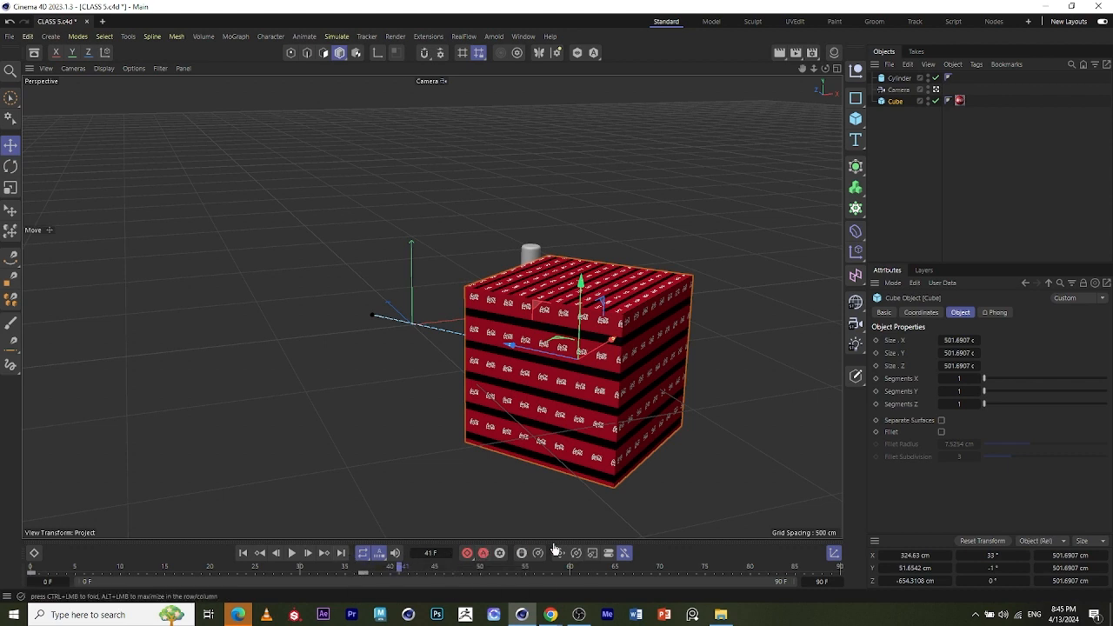
Hide the Coordinate Manager and show it again.
{"action": "left_click", "coordinate": [831, 555]}
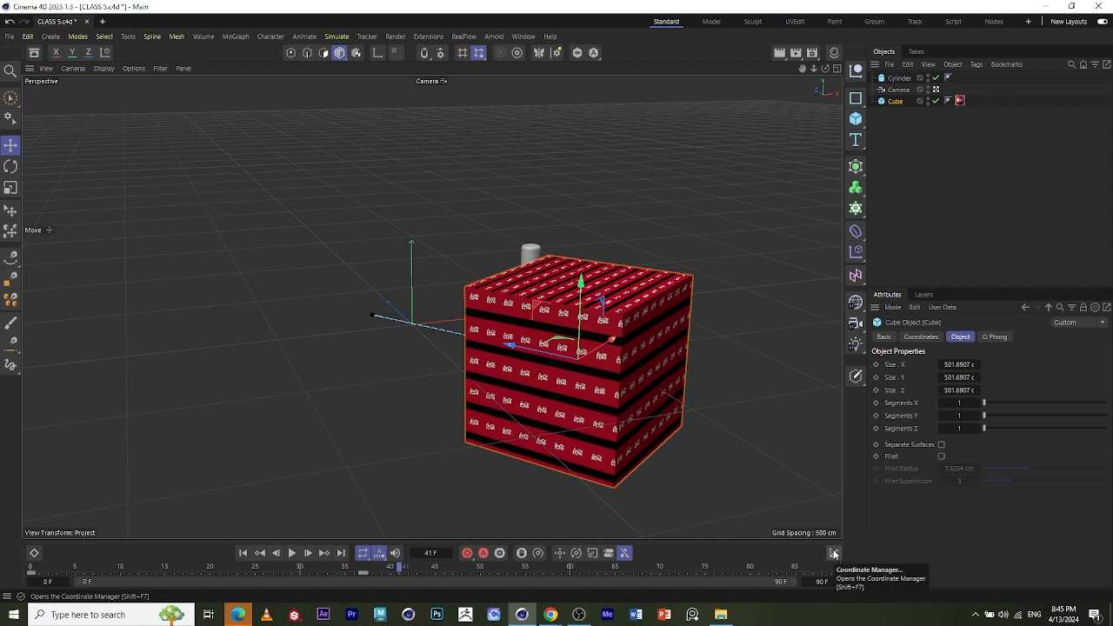
{"action": "left_click", "coordinate": [833, 554]}
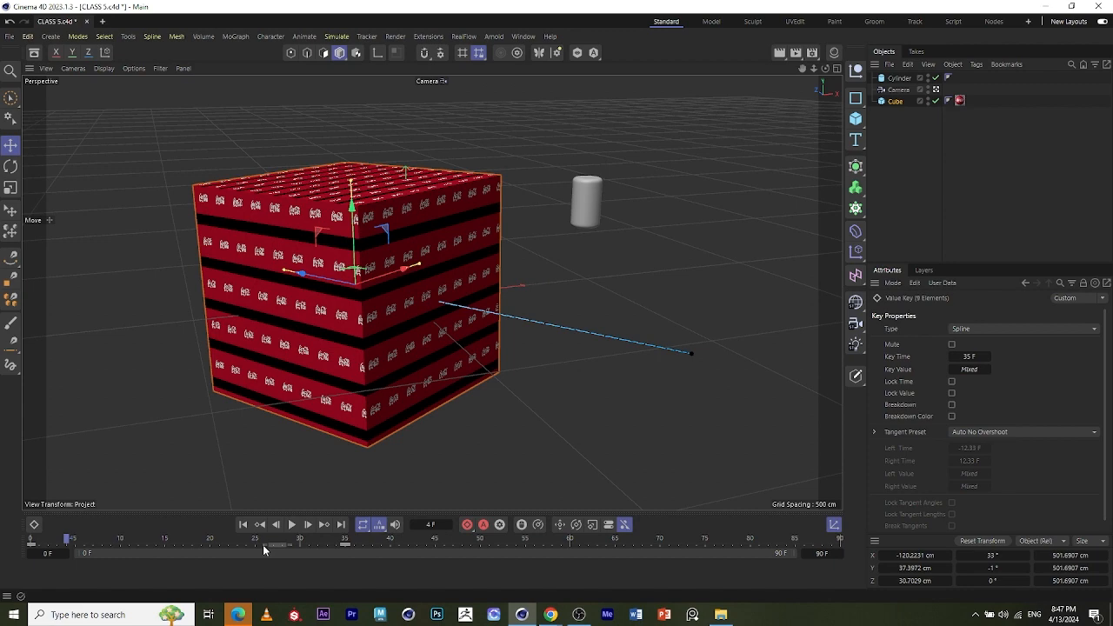
Scrub the animation to frame 17 and move the cube's second keyframe to frame 50.
{"action": "left_click_drag", "start_coordinate": [262, 544], "coordinate": [140, 545]}
{"action": "left_click_drag", "start_coordinate": [62, 540], "coordinate": [182, 547]}
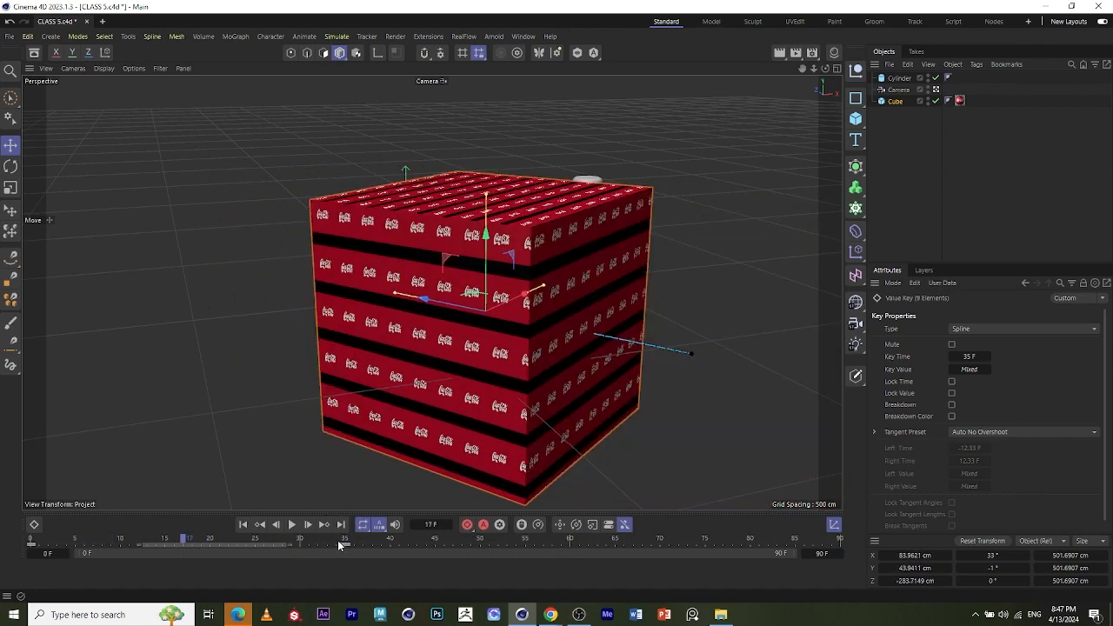
{"action": "left_click_drag", "start_coordinate": [339, 545], "coordinate": [562, 574]}
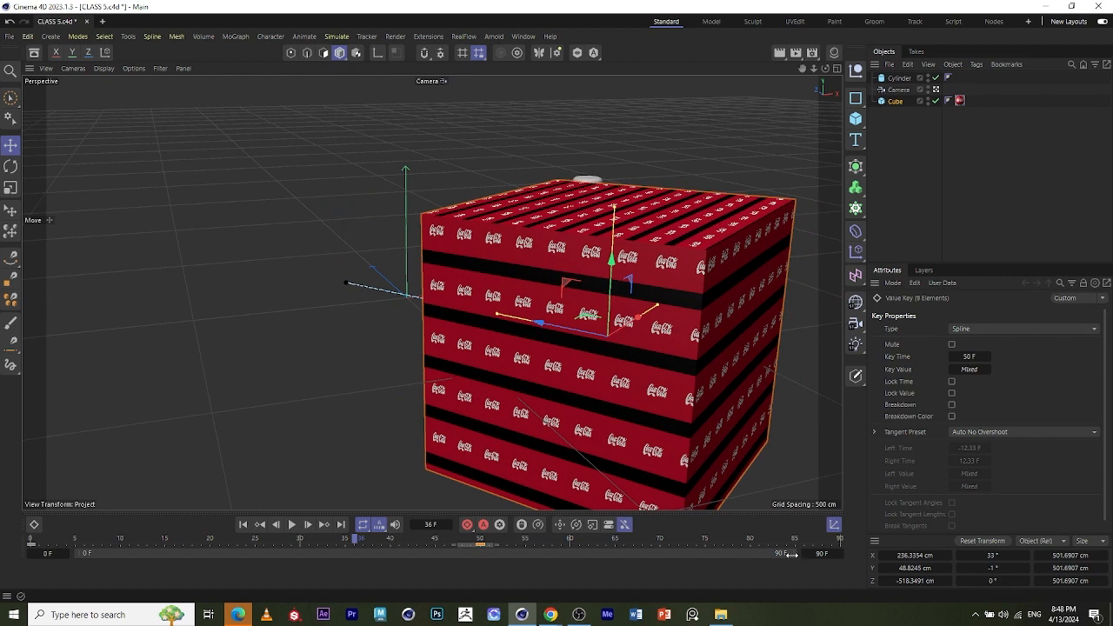
Try ending the preview range at frames 14 and 52, and set the project's end to frame 81.
{"action": "left_click_drag", "start_coordinate": [790, 553], "coordinate": [194, 552]}
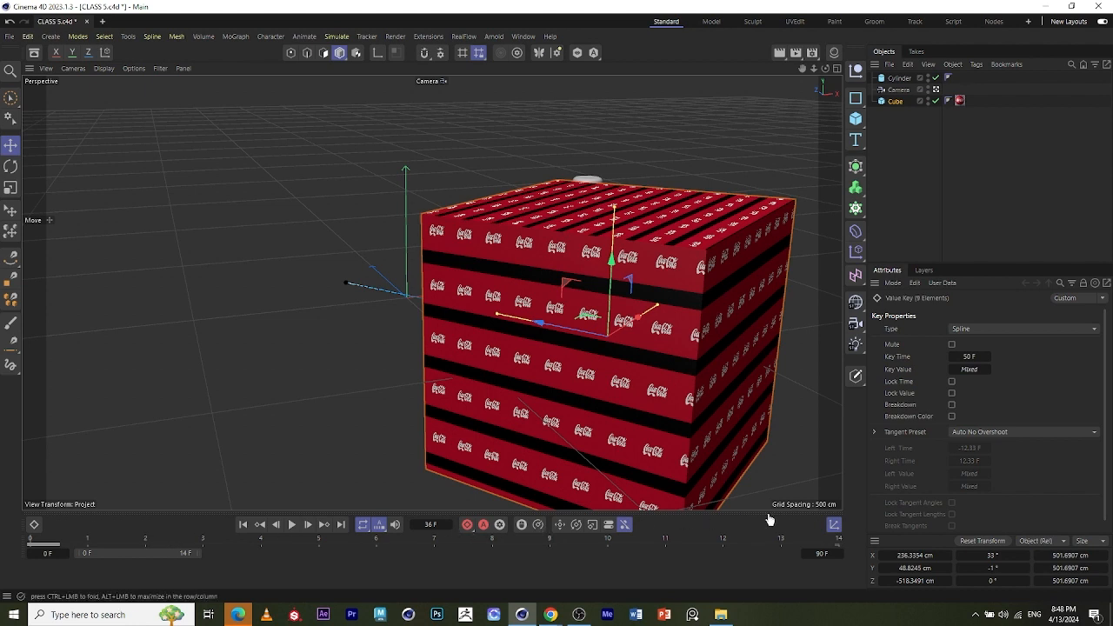
{"action": "left_click_drag", "start_coordinate": [193, 552], "coordinate": [483, 552]}
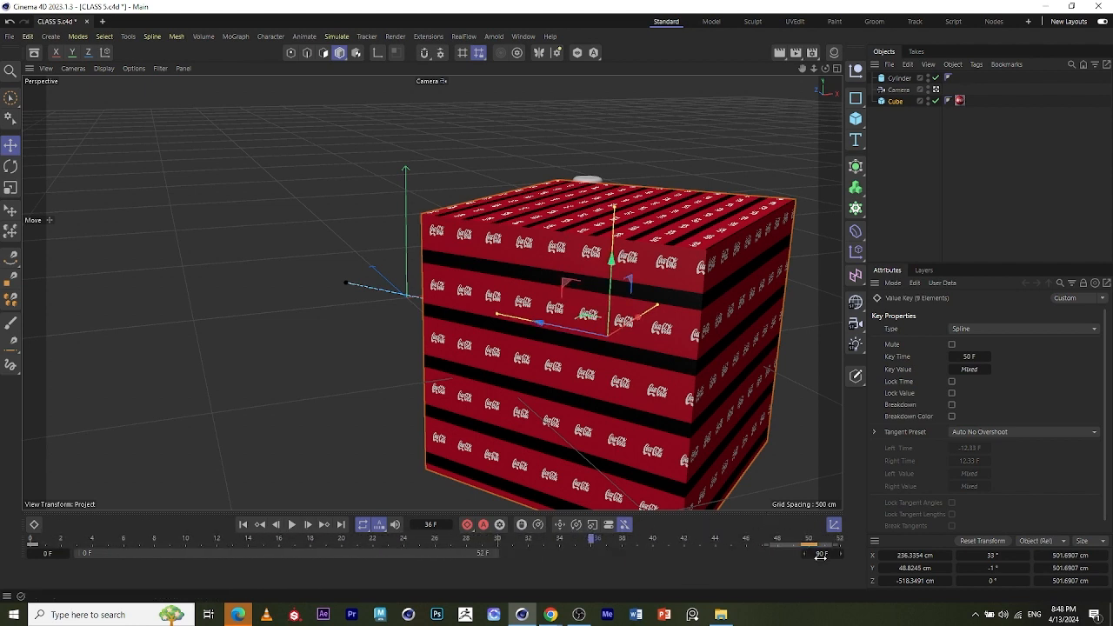
{"action": "mouse_move", "coordinate": [820, 555]}
{"action": "left_mouse_down"}
{"action": "mouse_move", "coordinate": [756, 555]}
{"action": "mouse_move", "coordinate": [812, 555]}
{"action": "left_mouse_up"}
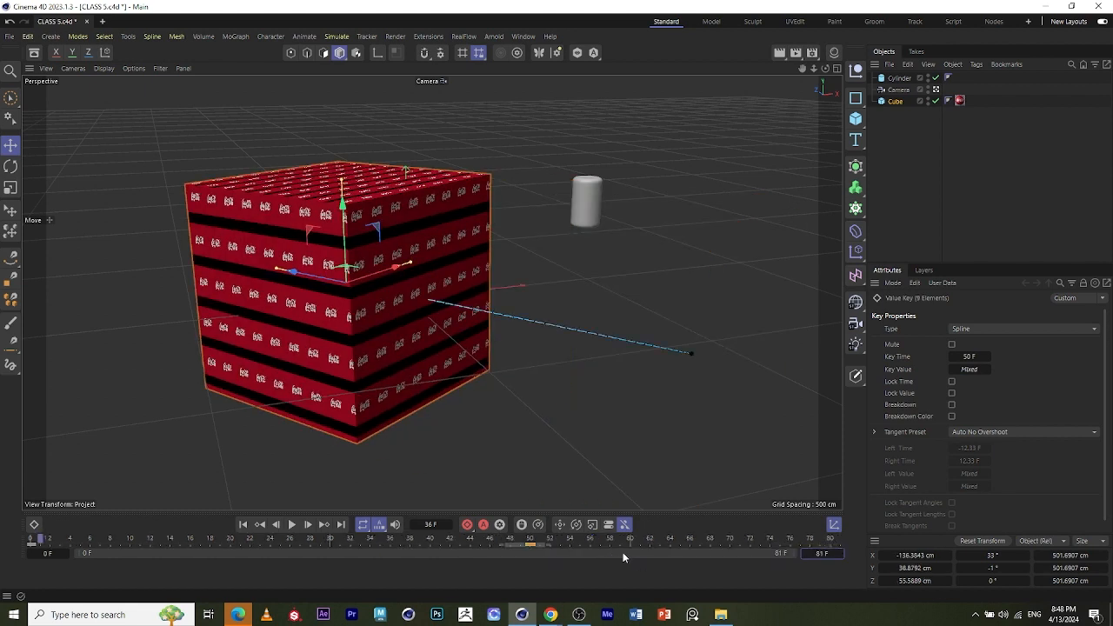
{"action": "double_click", "coordinate": [825, 554]}
{"action": "left_click", "coordinate": [785, 555]}
Hide the Coordinate Manager and dismiss the opened layout options.
{"action": "left_click", "coordinate": [834, 524]}
{"action": "left_click", "coordinate": [6, 597]}
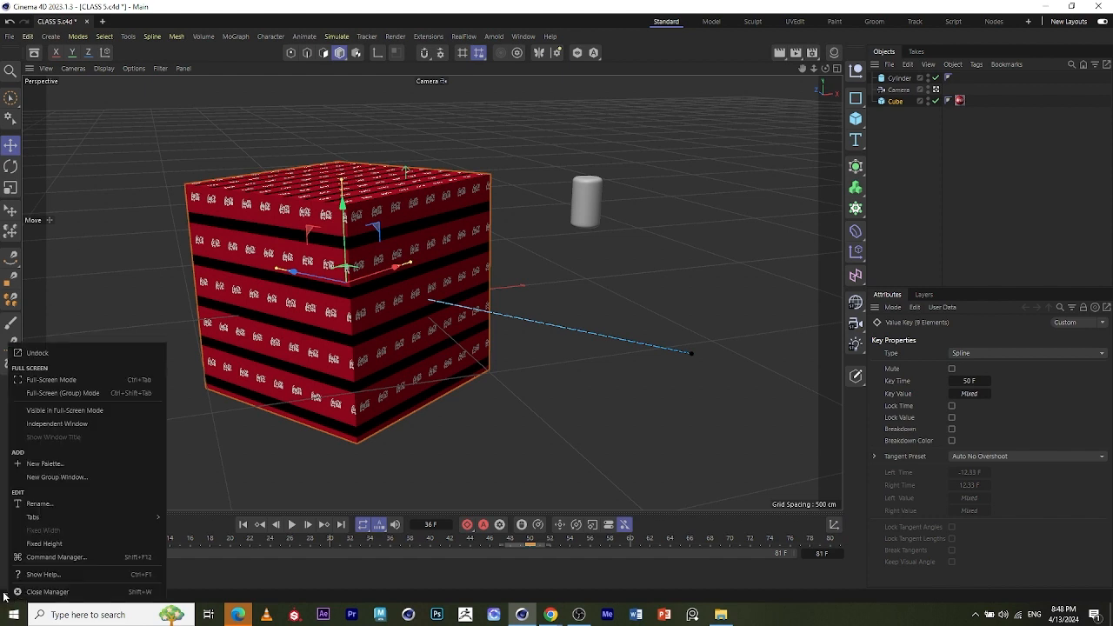
{"action": "left_click", "coordinate": [5, 597]}
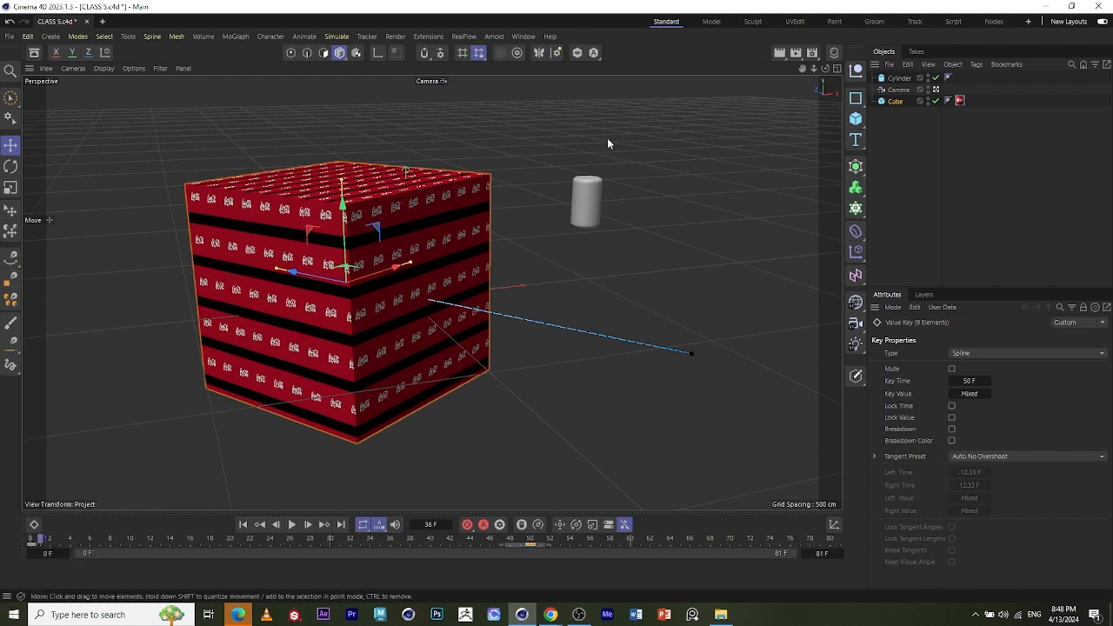